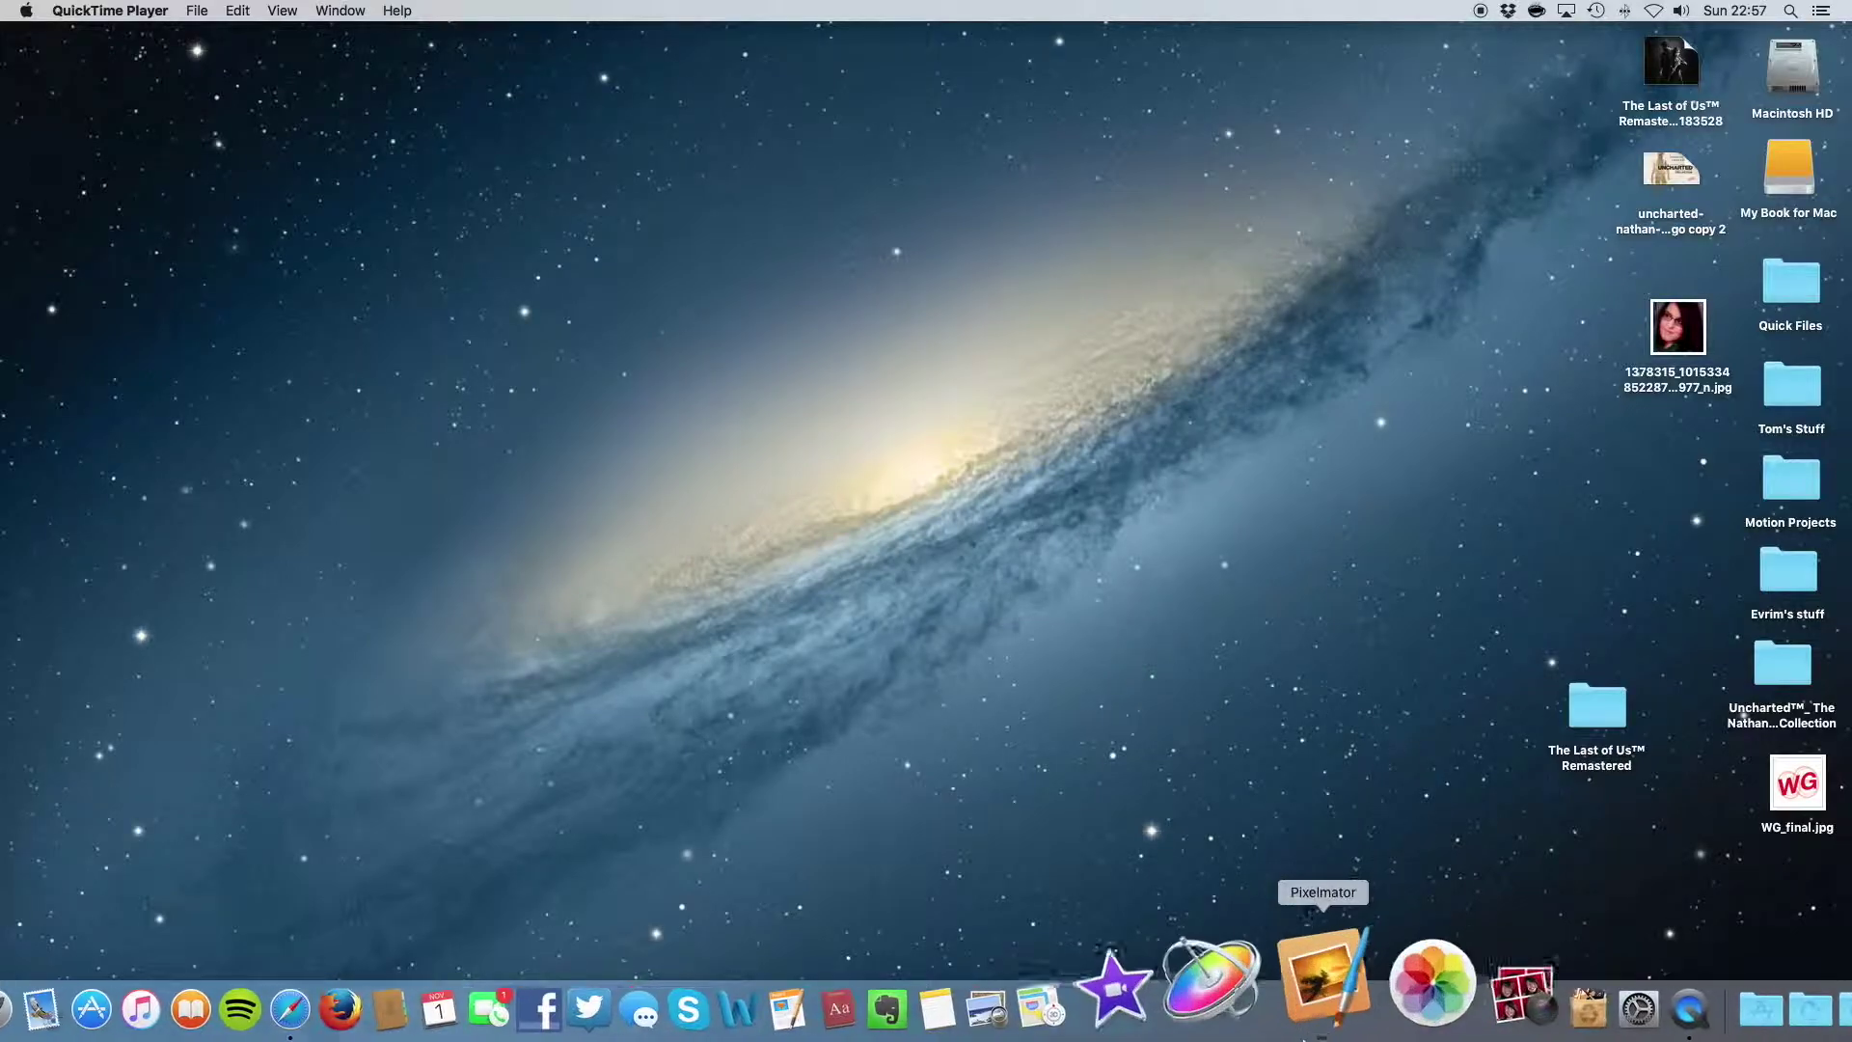
Step: Launch Pixelmator and open the 1378315 JPG portrait from the Desktop
click(1305, 1034)
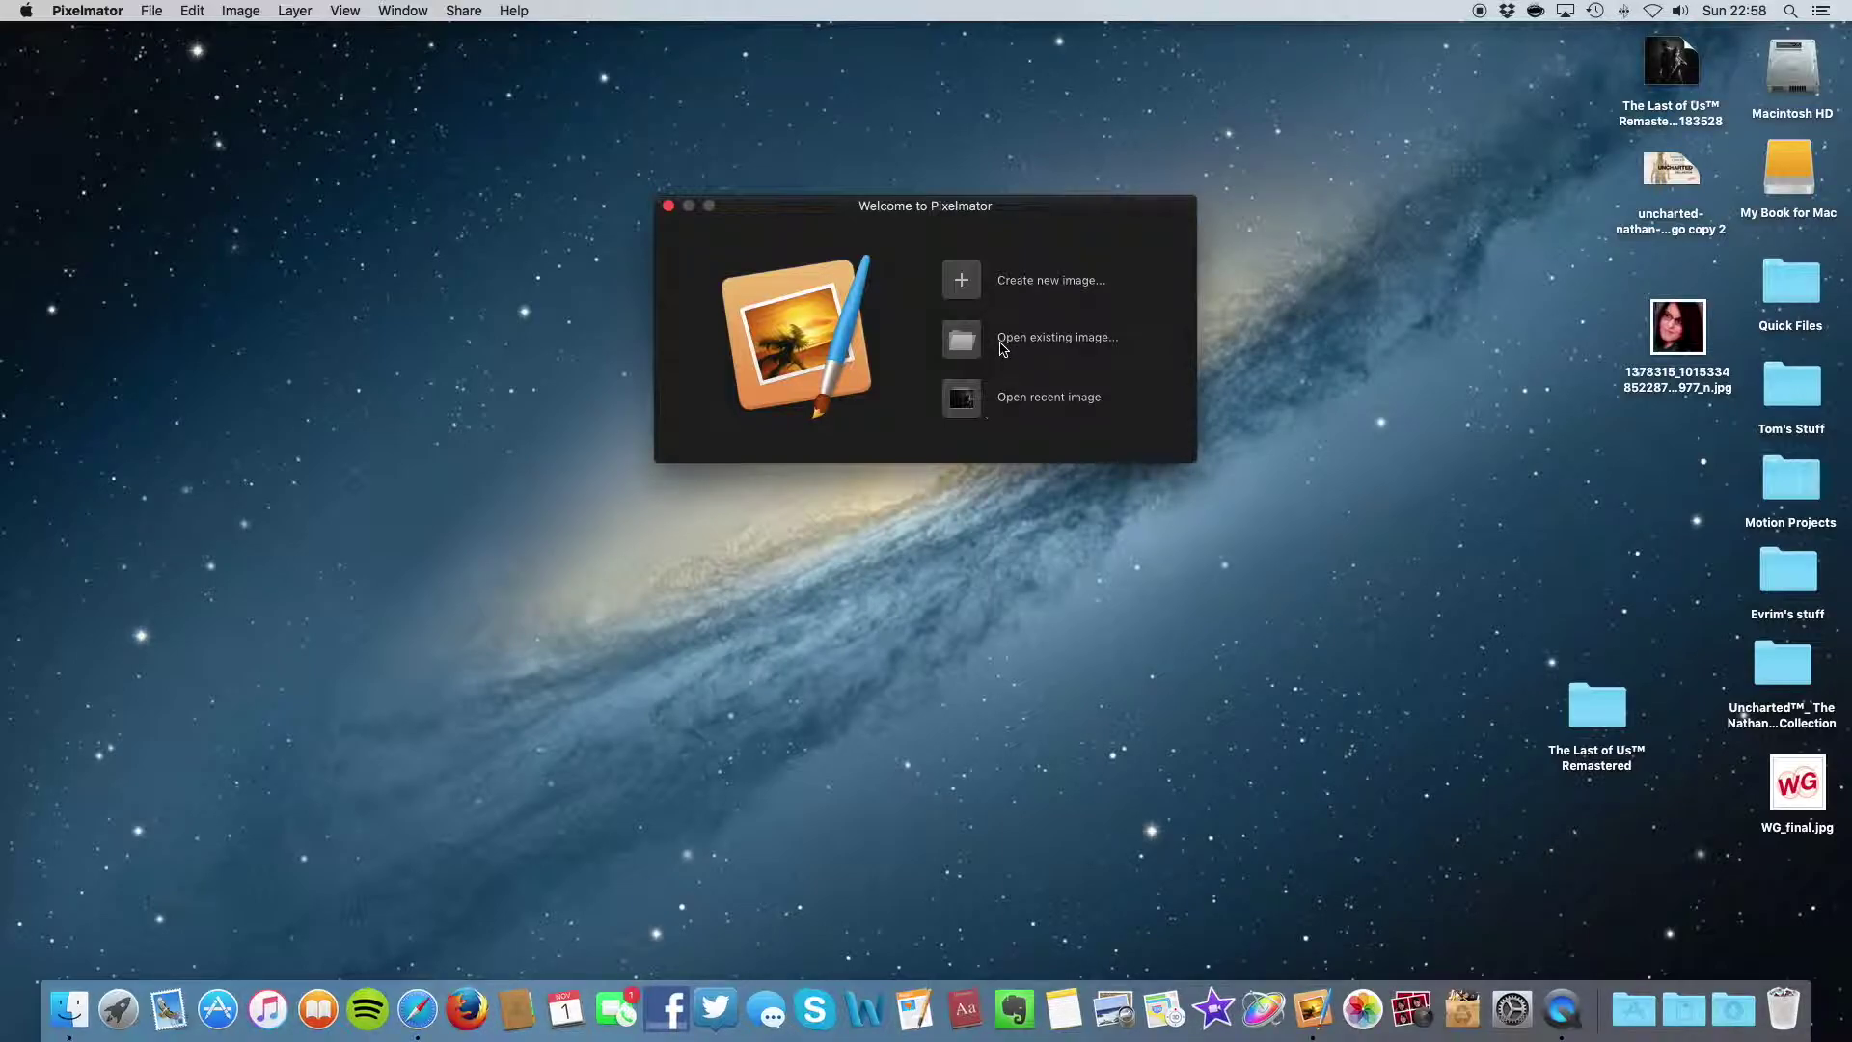
click(1000, 342)
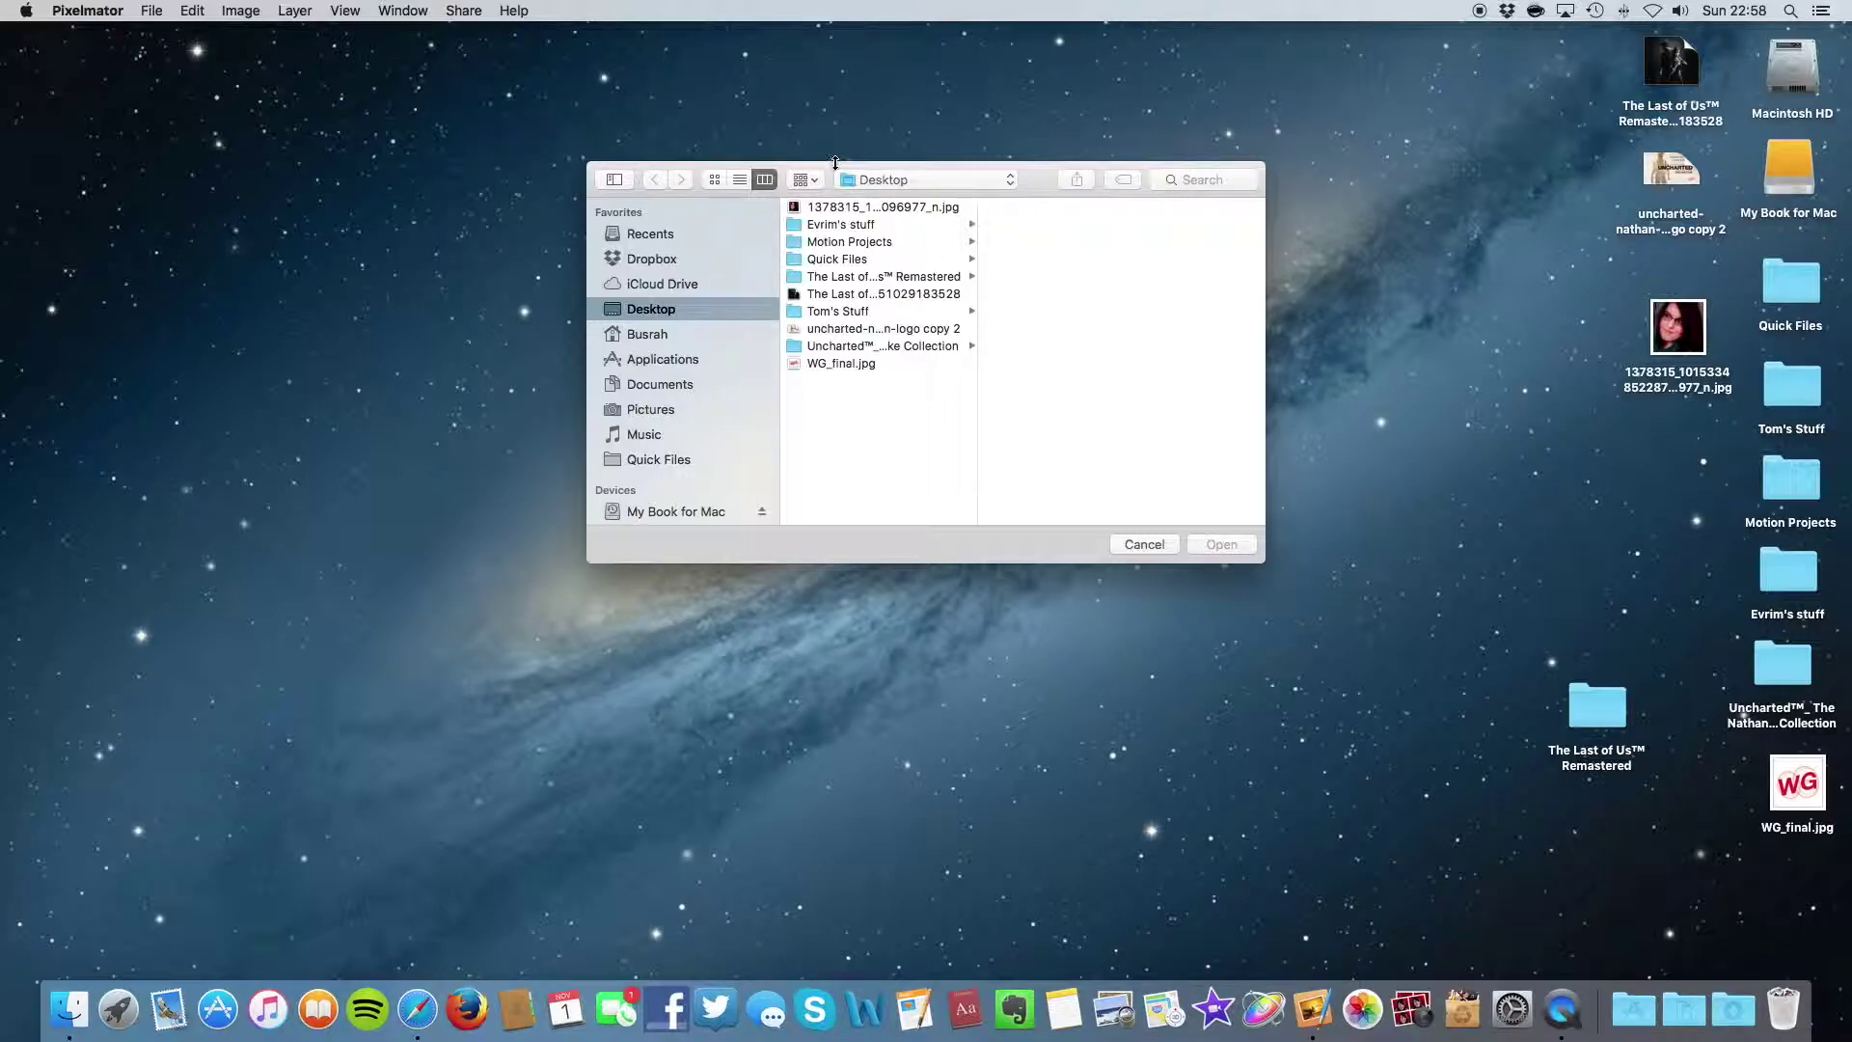
click(842, 206)
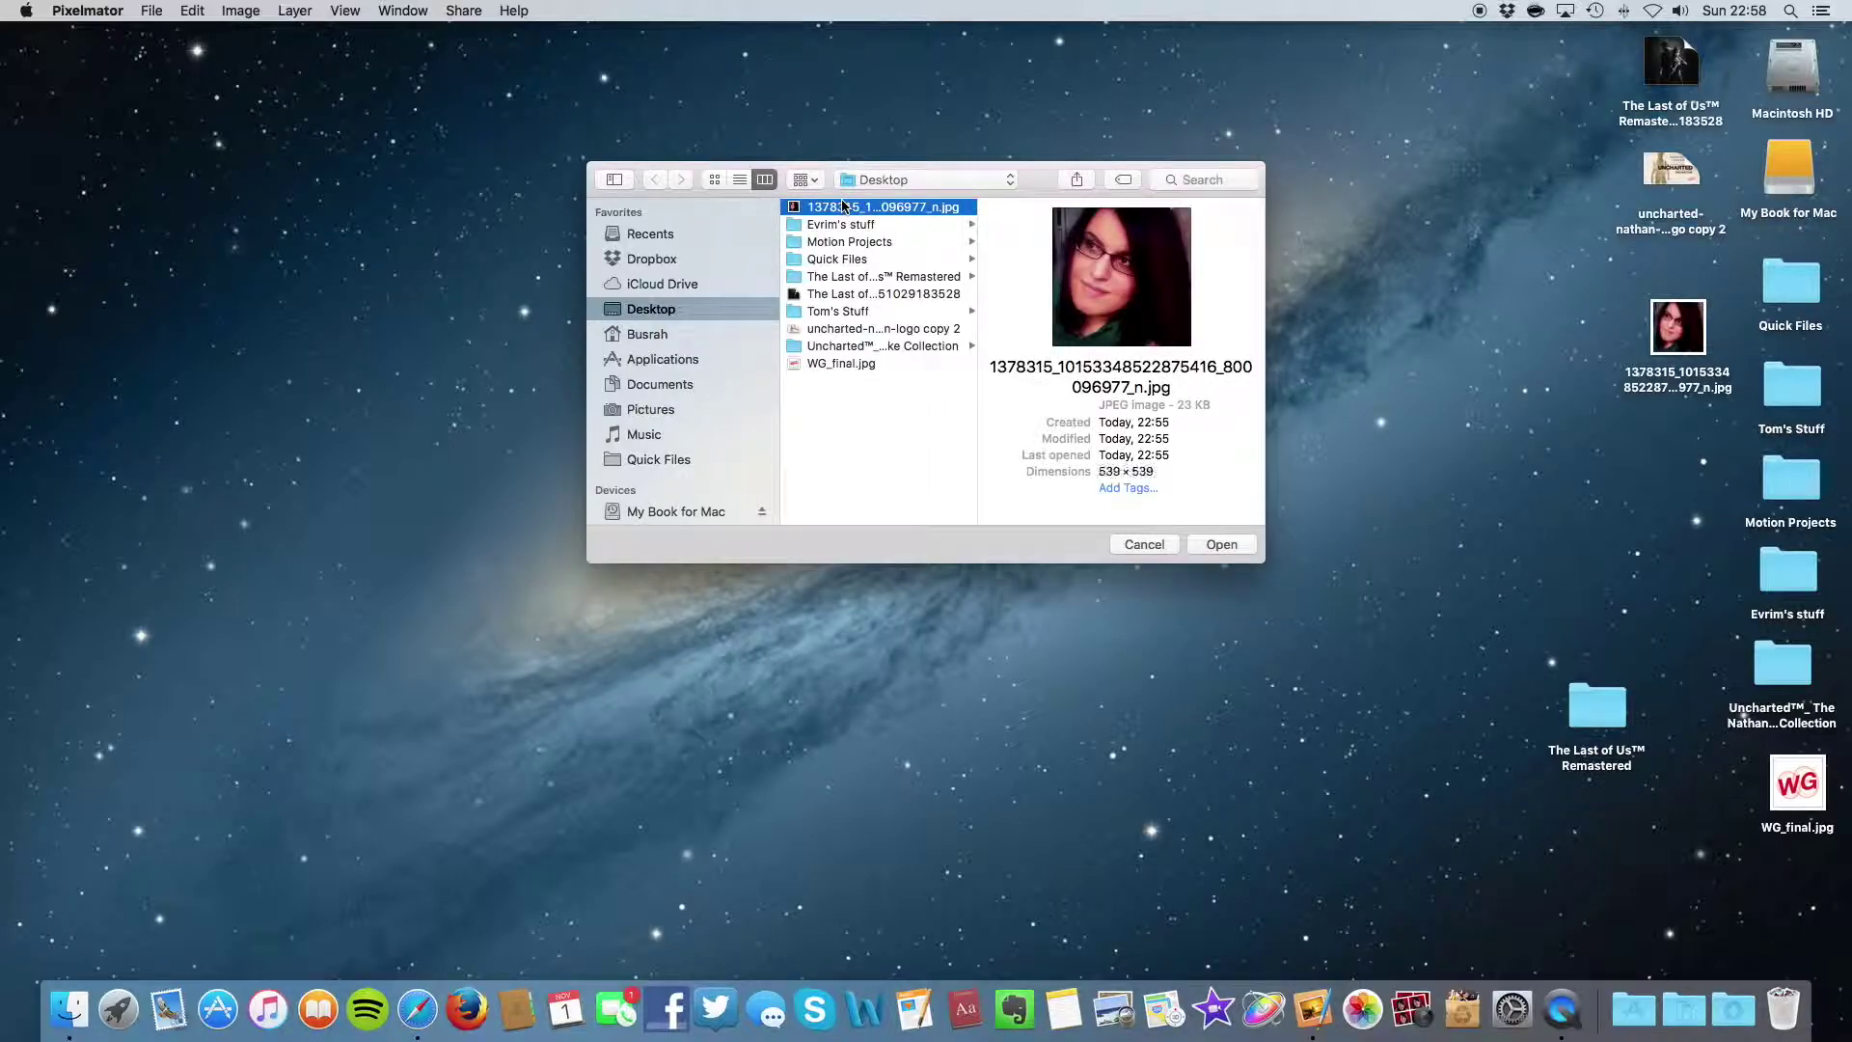
click(1235, 542)
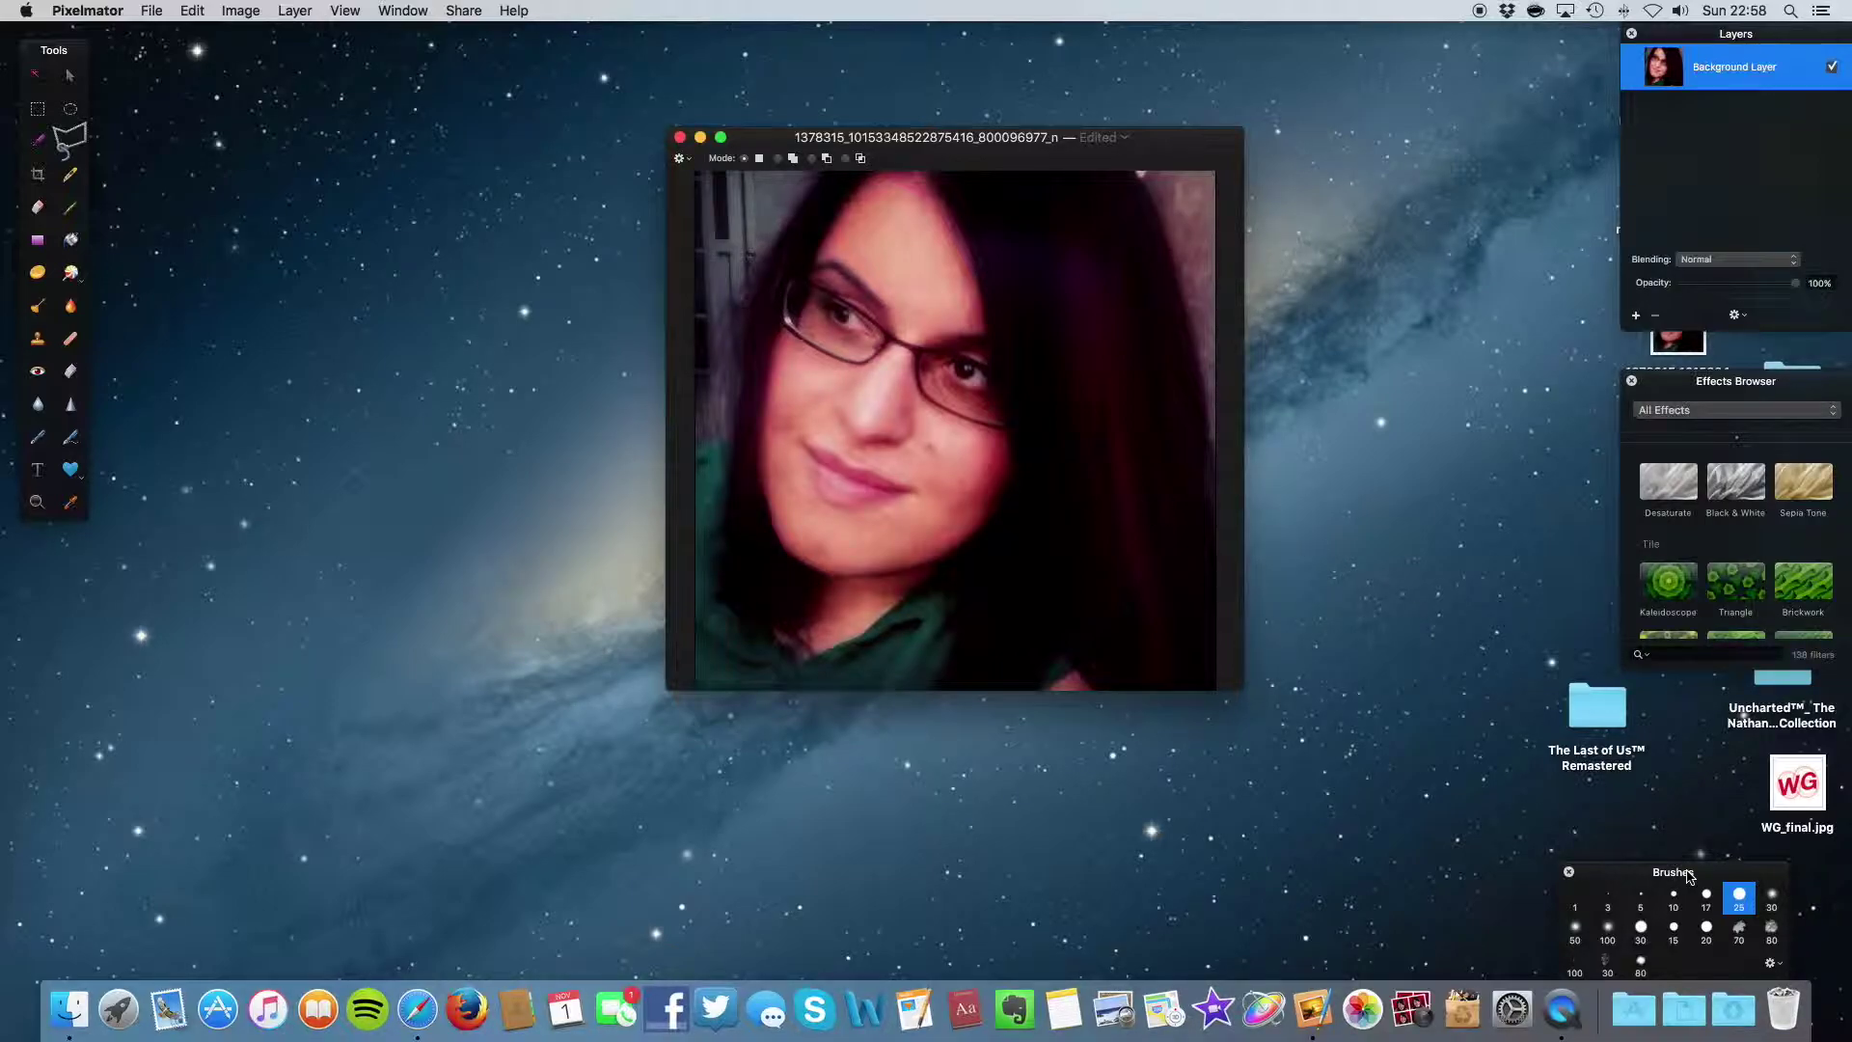
Step: Stack the Brushes palette and then the Effects Browser directly under the Layers palette
drag(1688, 876, 1489, 756)
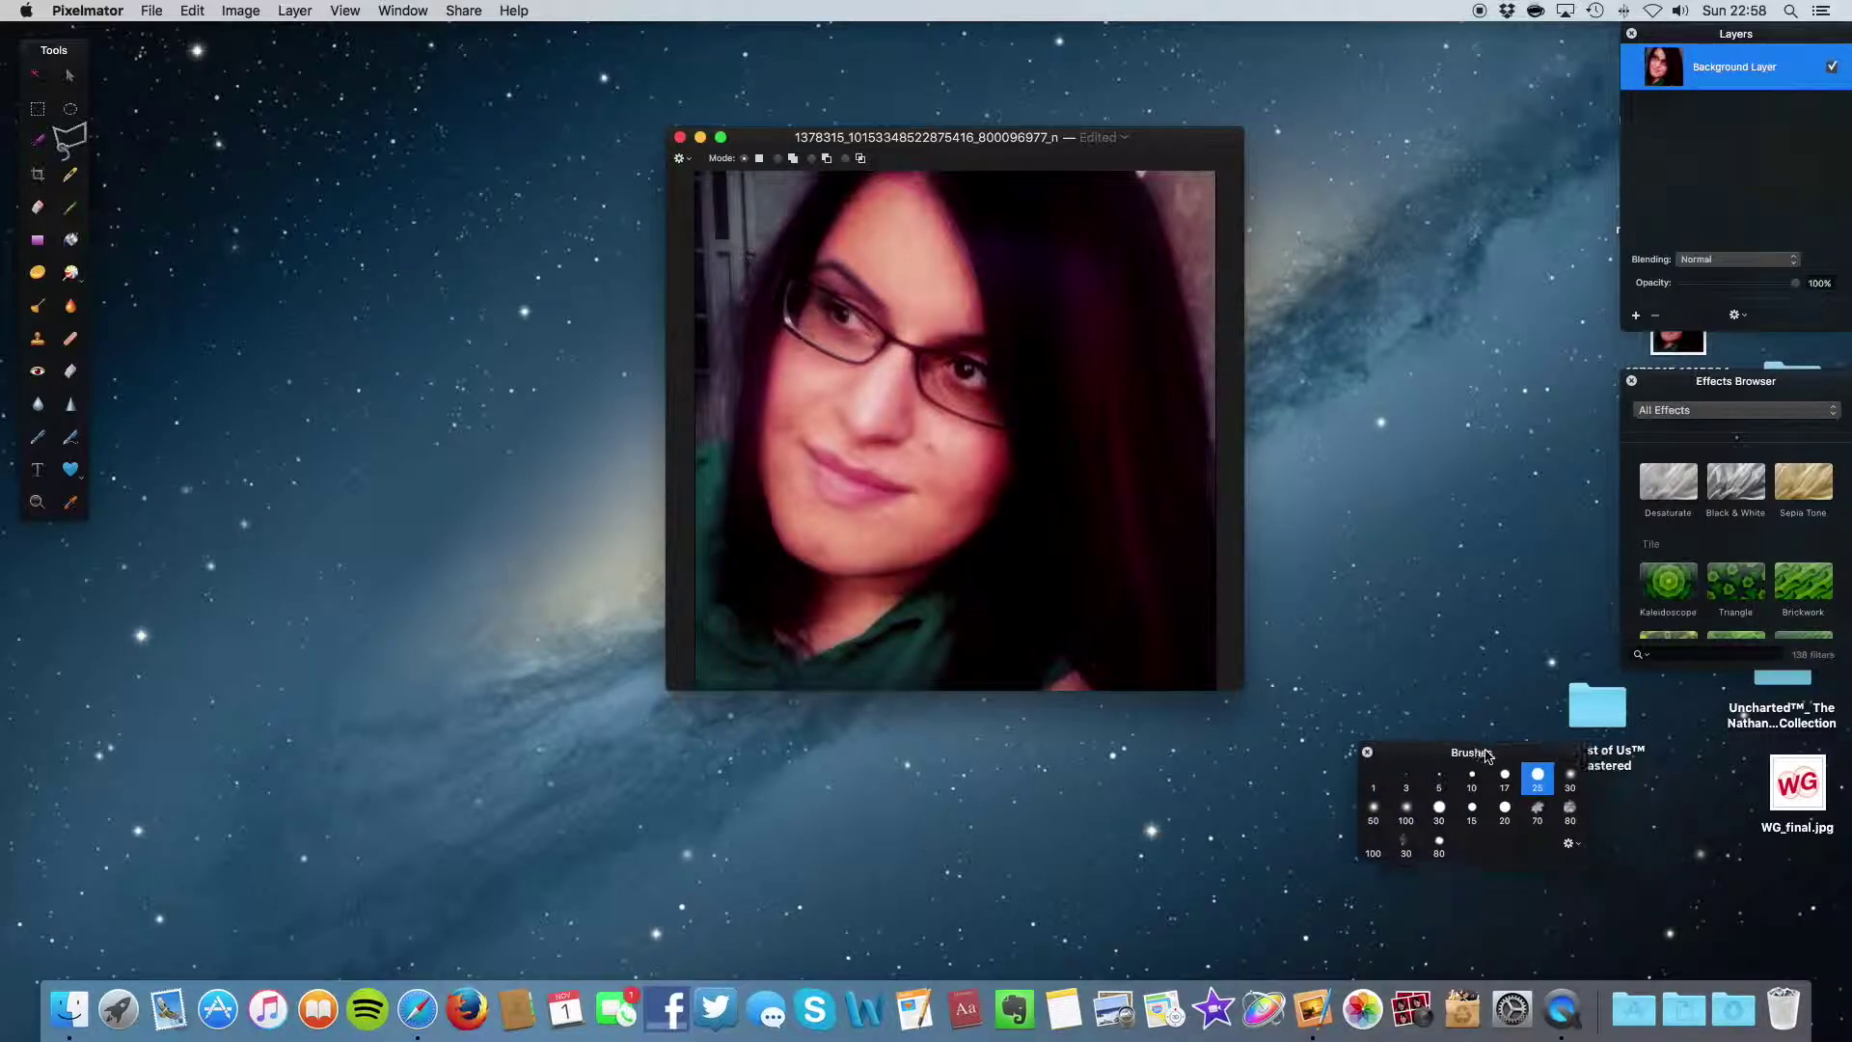
mouse_move(1732, 386)
mouse_down()
mouse_move(1761, 490)
mouse_move(1736, 671)
mouse_move(1698, 721)
mouse_up()
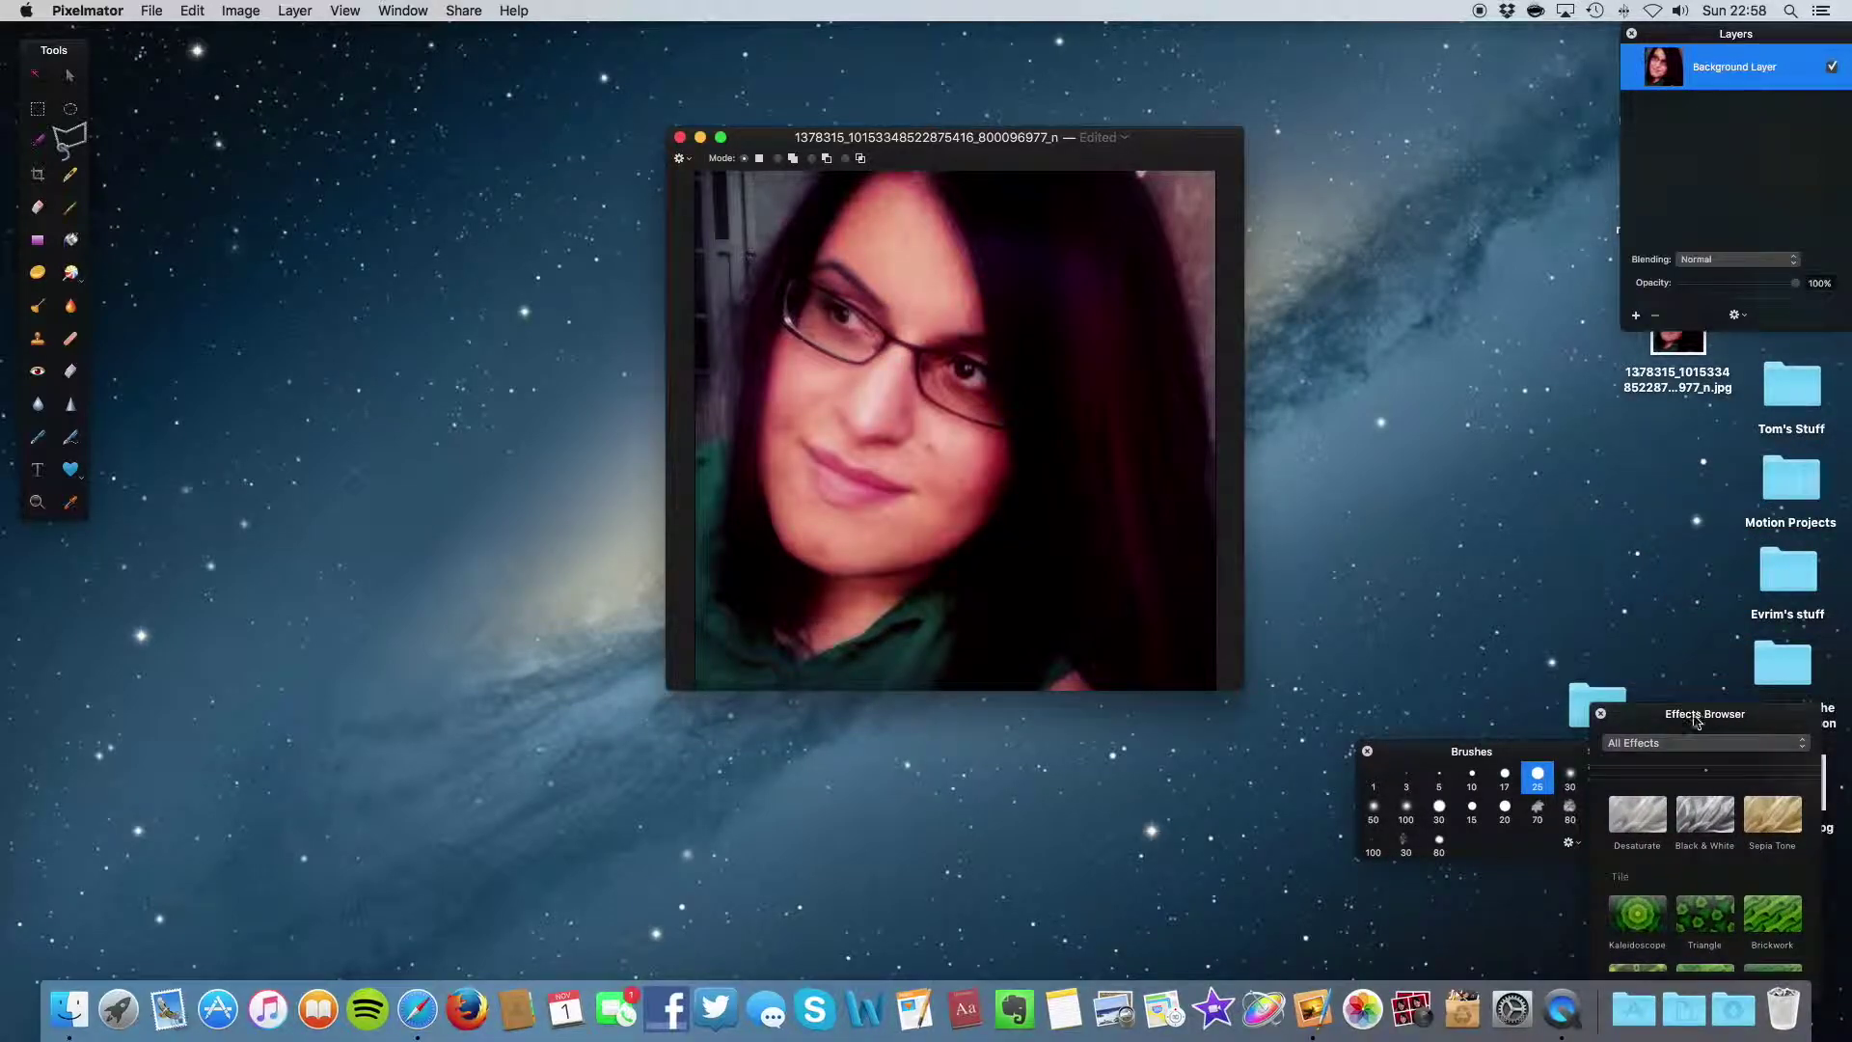
mouse_move(1565, 757)
mouse_down()
mouse_move(1756, 492)
mouse_move(1811, 461)
mouse_up()
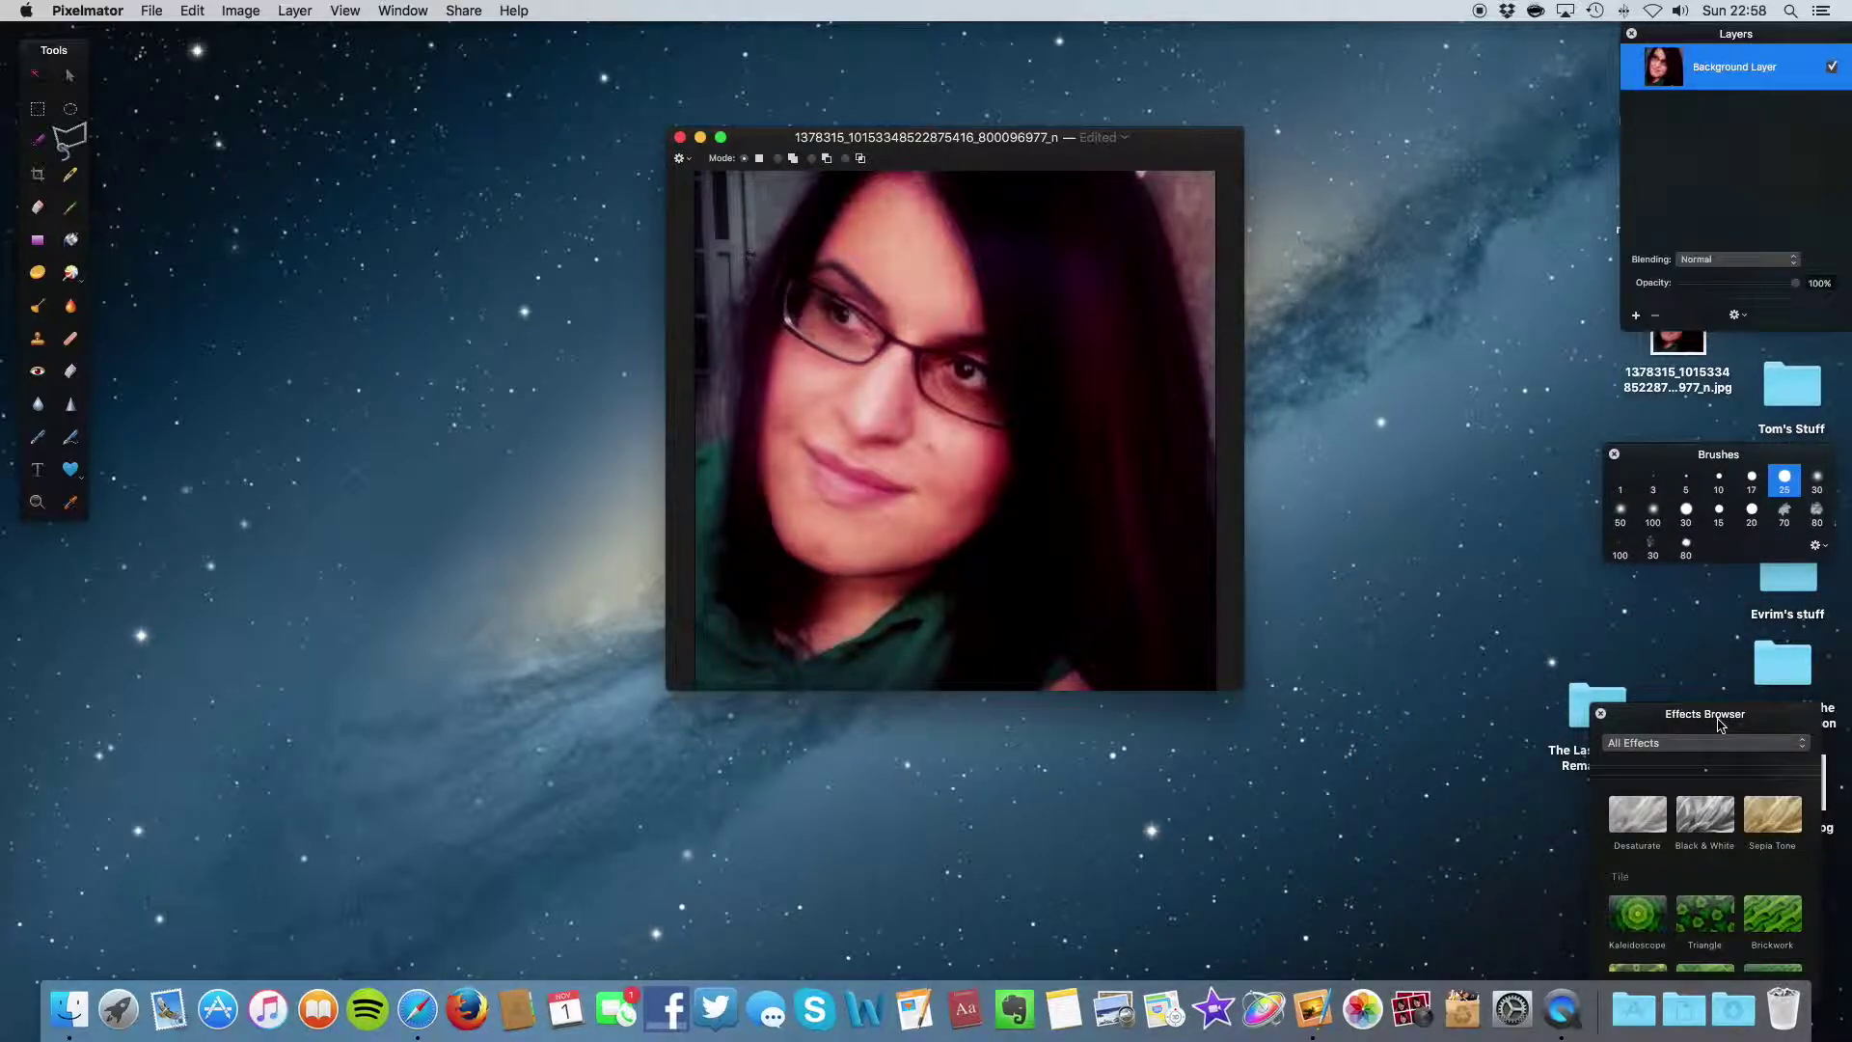
mouse_move(1720, 724)
mouse_down()
mouse_move(1753, 616)
mouse_move(284, 842)
mouse_move(255, 660)
mouse_move(164, 656)
mouse_move(1770, 617)
mouse_move(1138, 585)
mouse_move(800, 625)
mouse_move(409, 21)
mouse_move(459, 175)
mouse_move(884, 861)
mouse_move(1776, 535)
mouse_move(1773, 606)
mouse_move(1754, 597)
mouse_up()
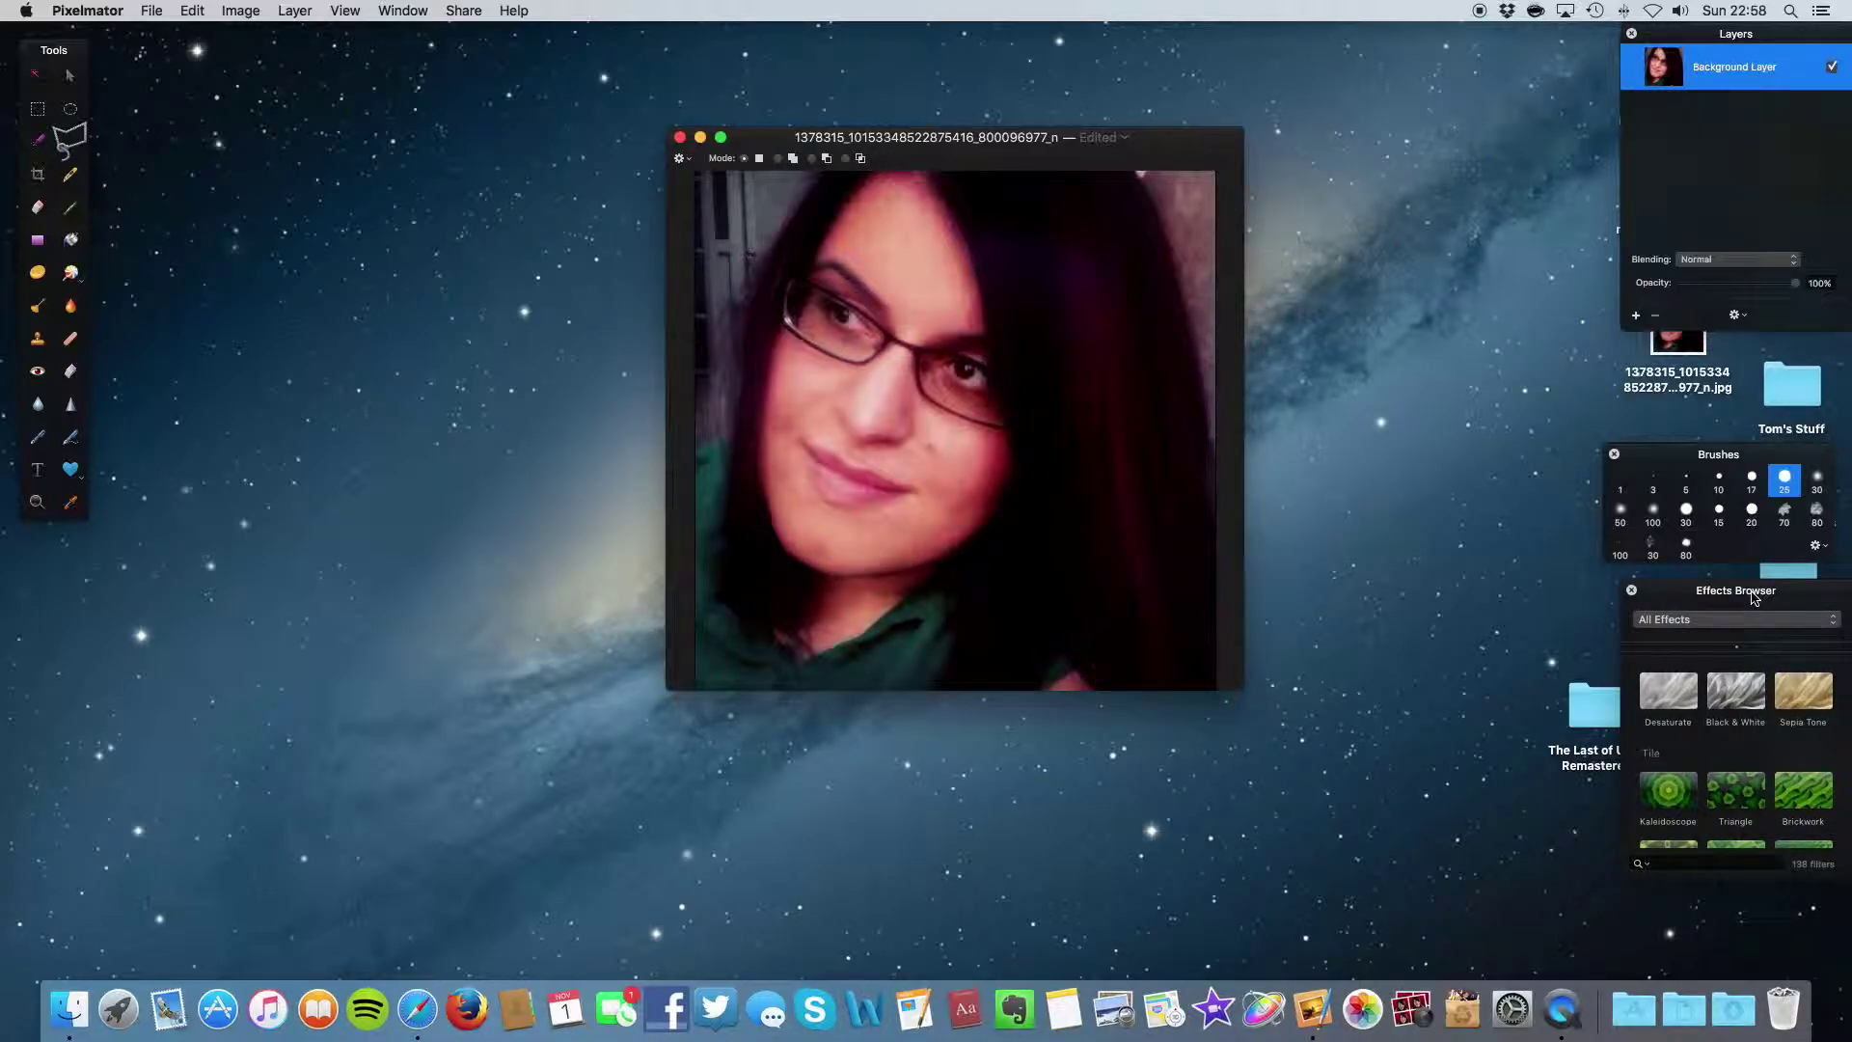
drag(1754, 598, 1749, 596)
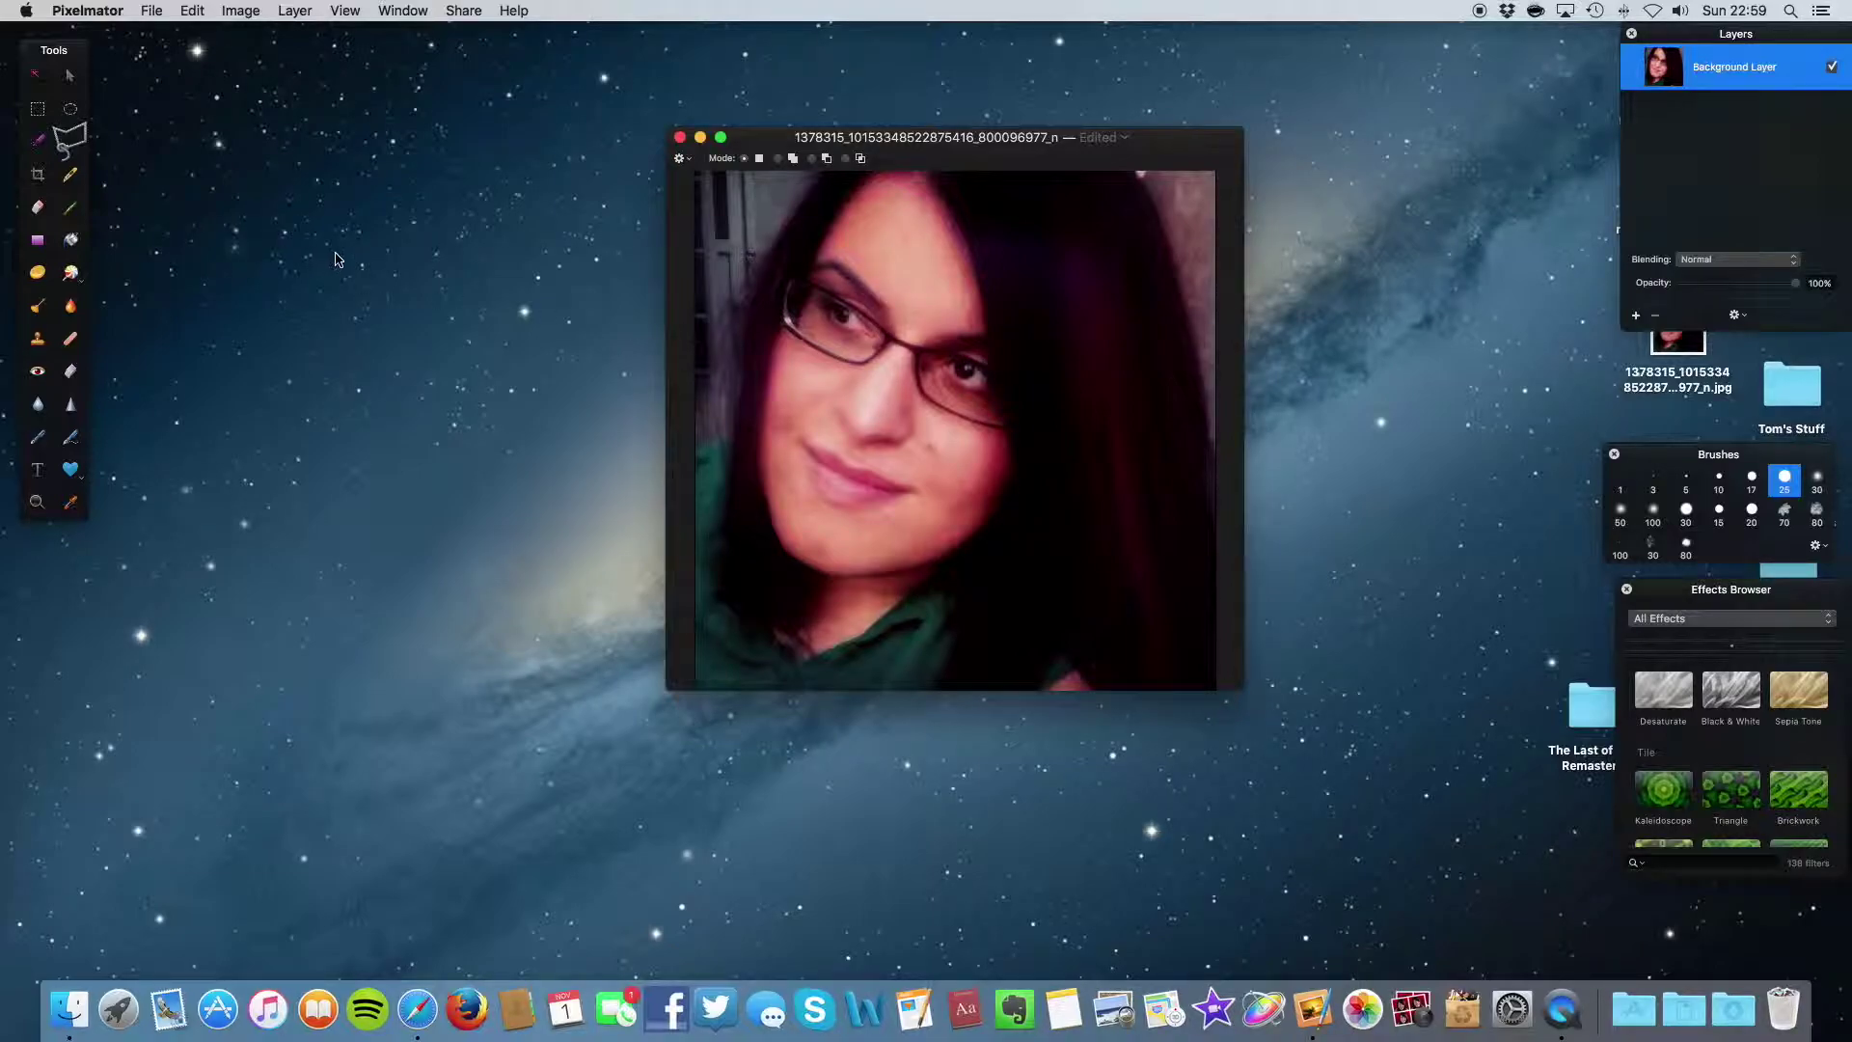
Step: Select the Move tool, then return to Pixelmator and bring up its File menu
click(63, 77)
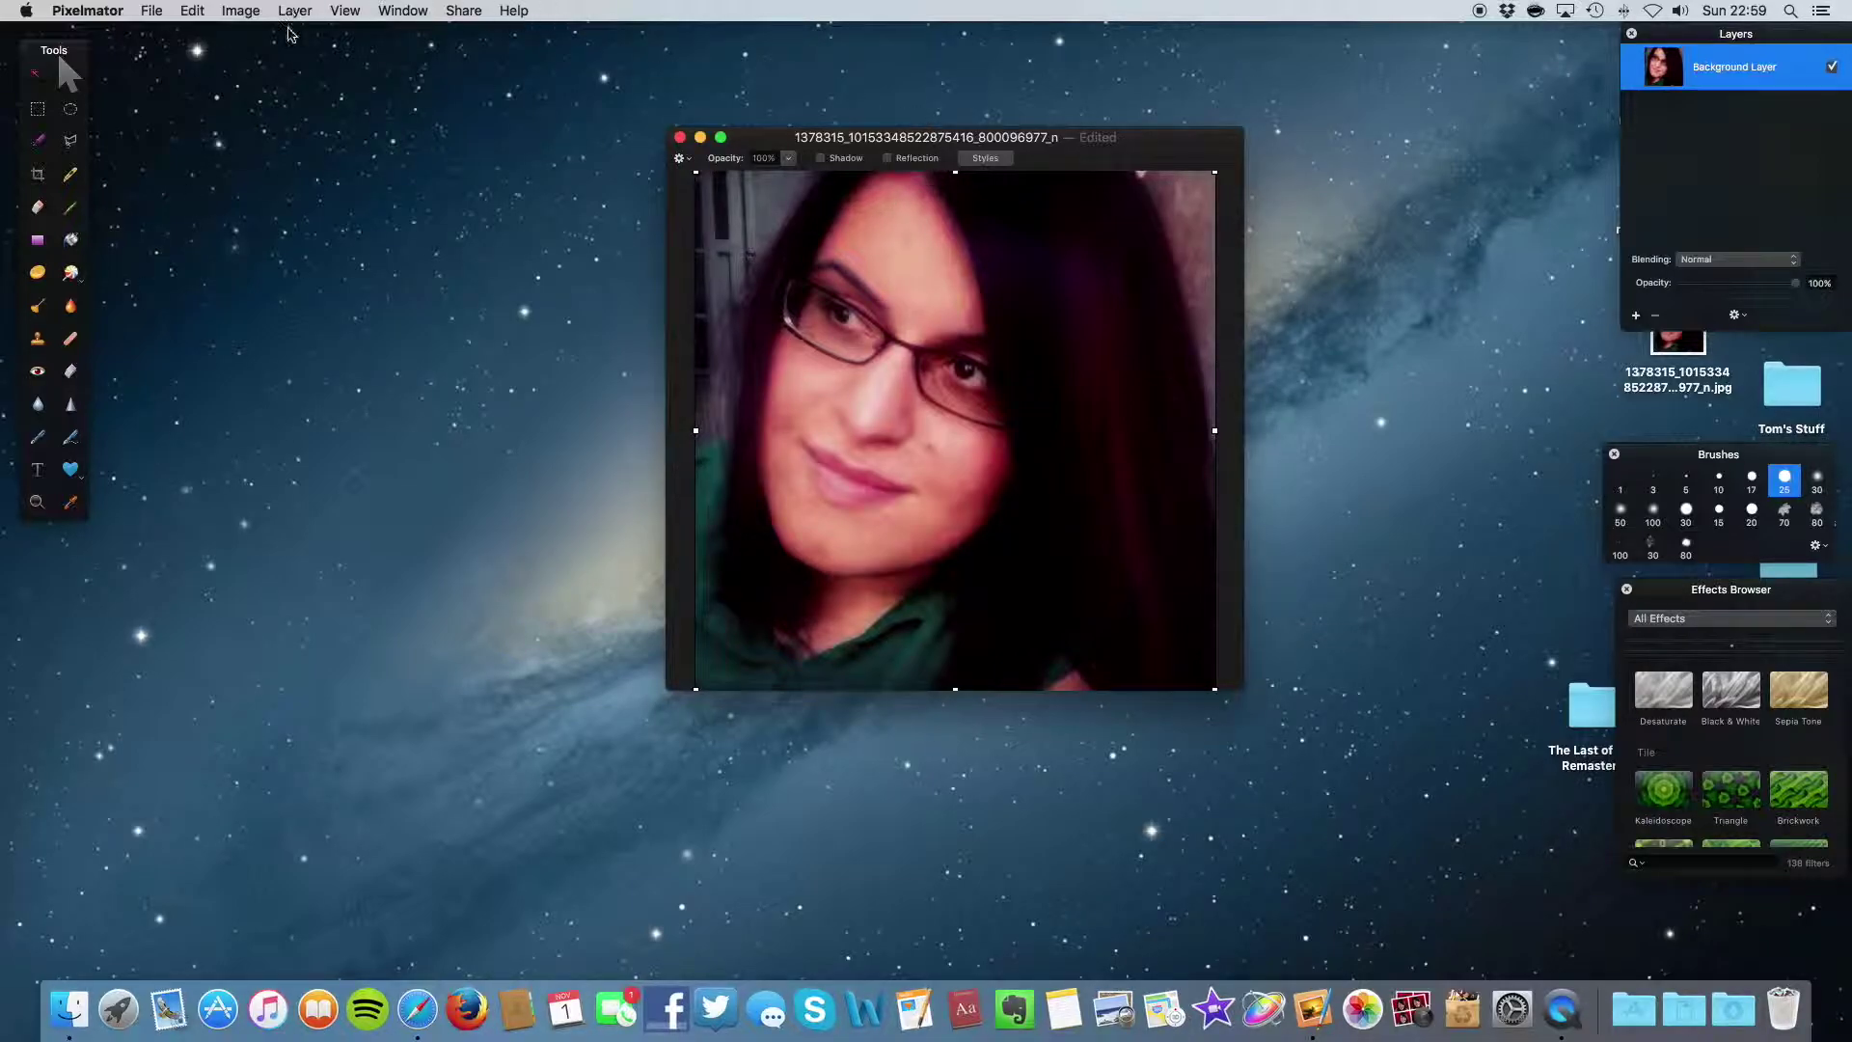
click(154, 27)
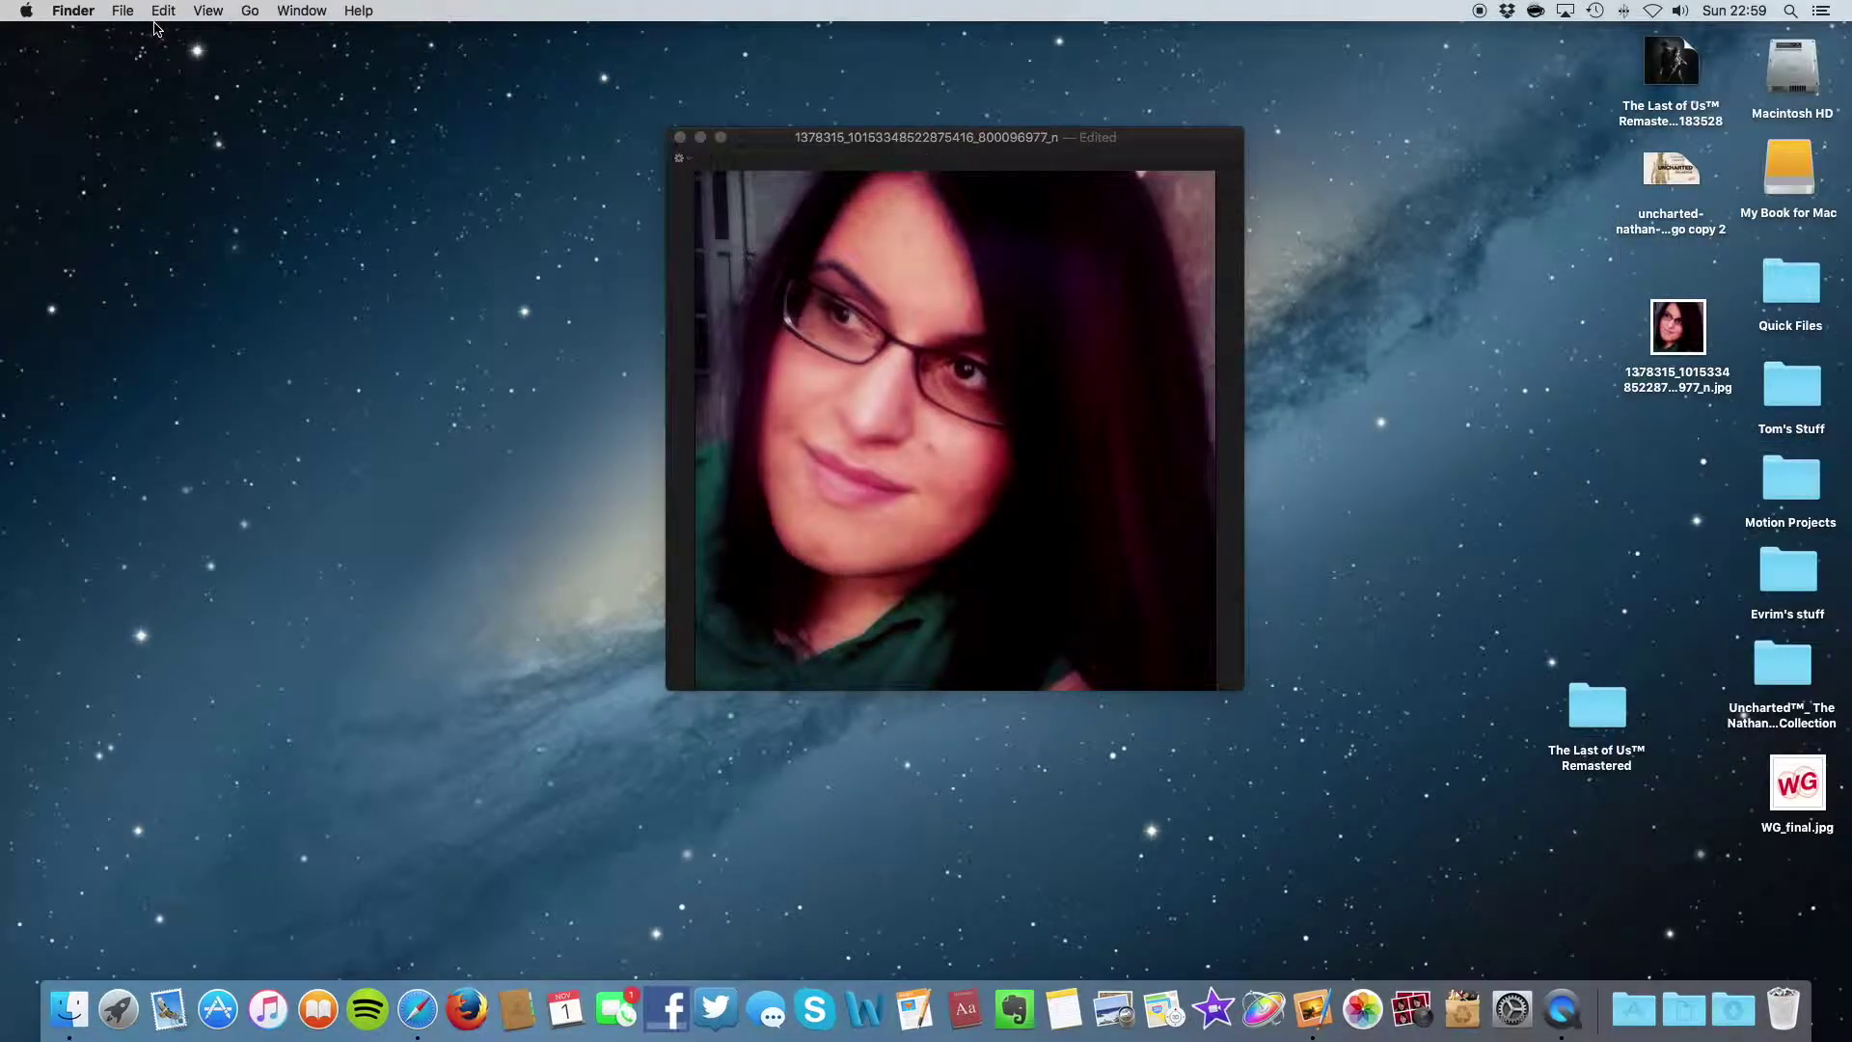
click(124, 12)
mouse_move(149, 13)
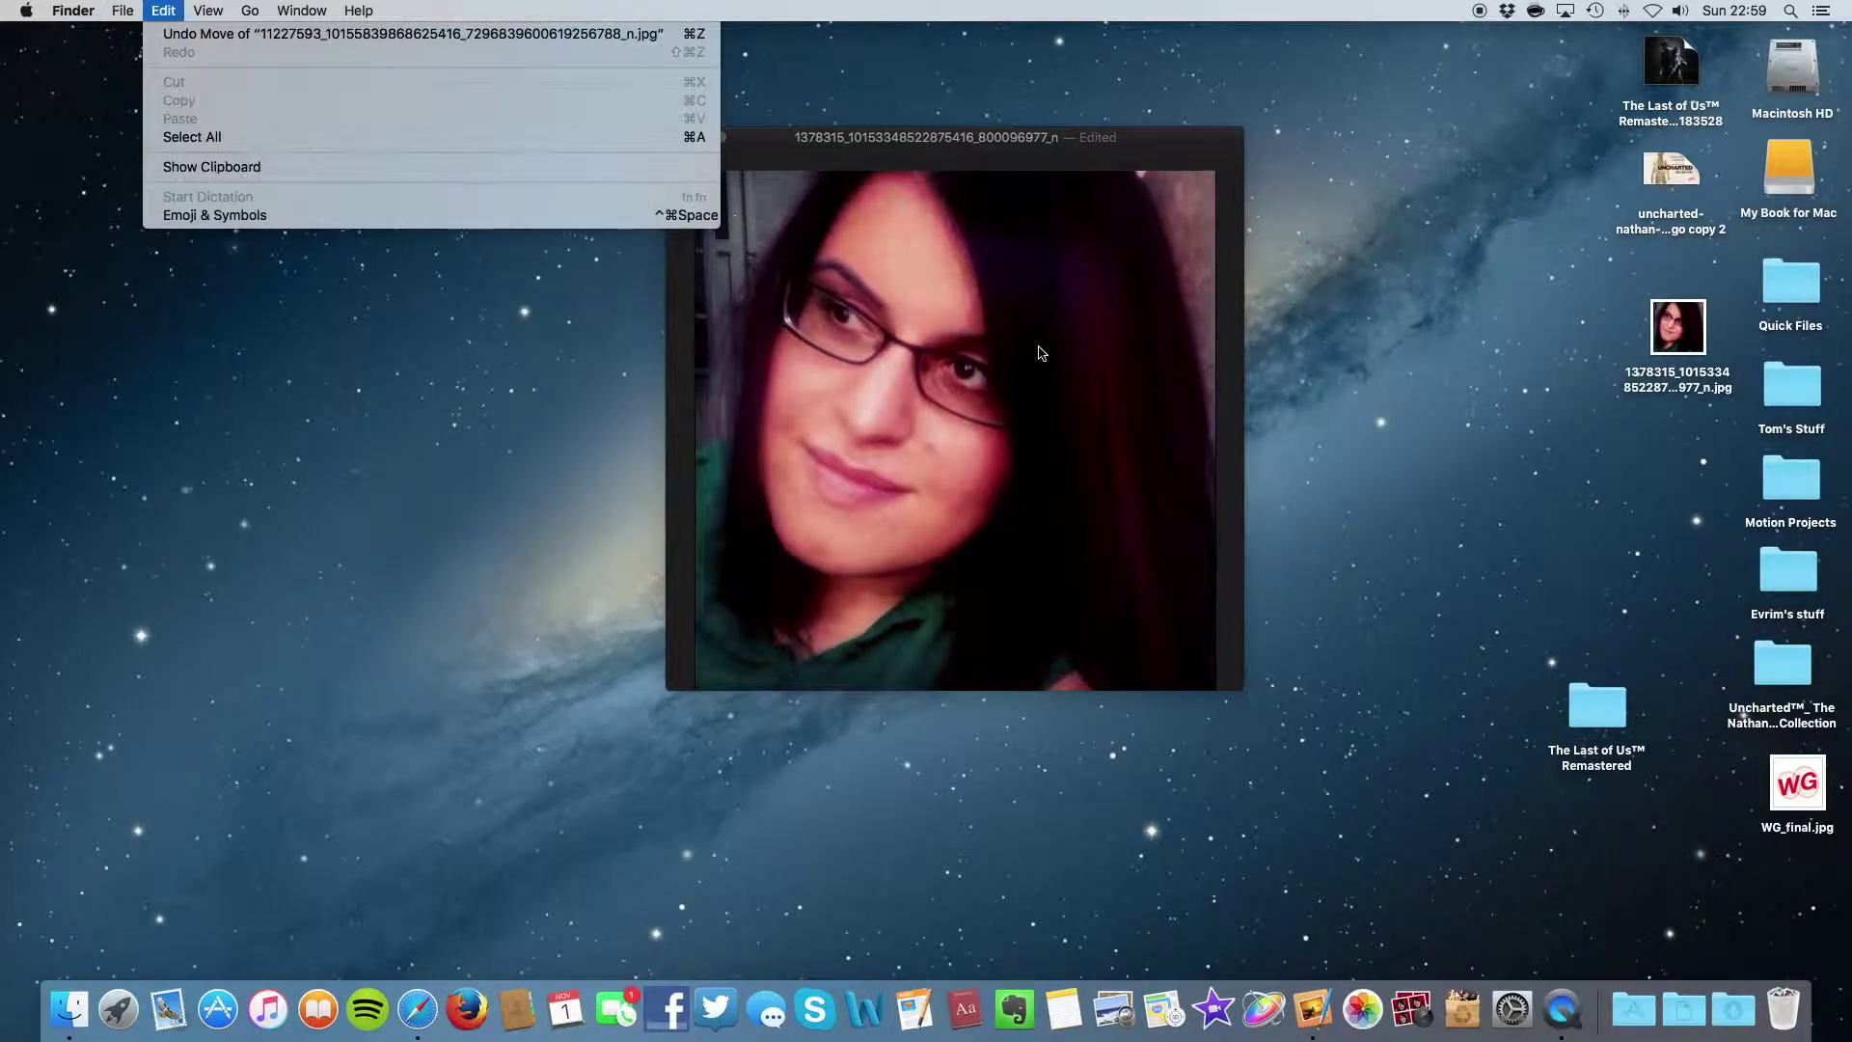
click(1297, 1008)
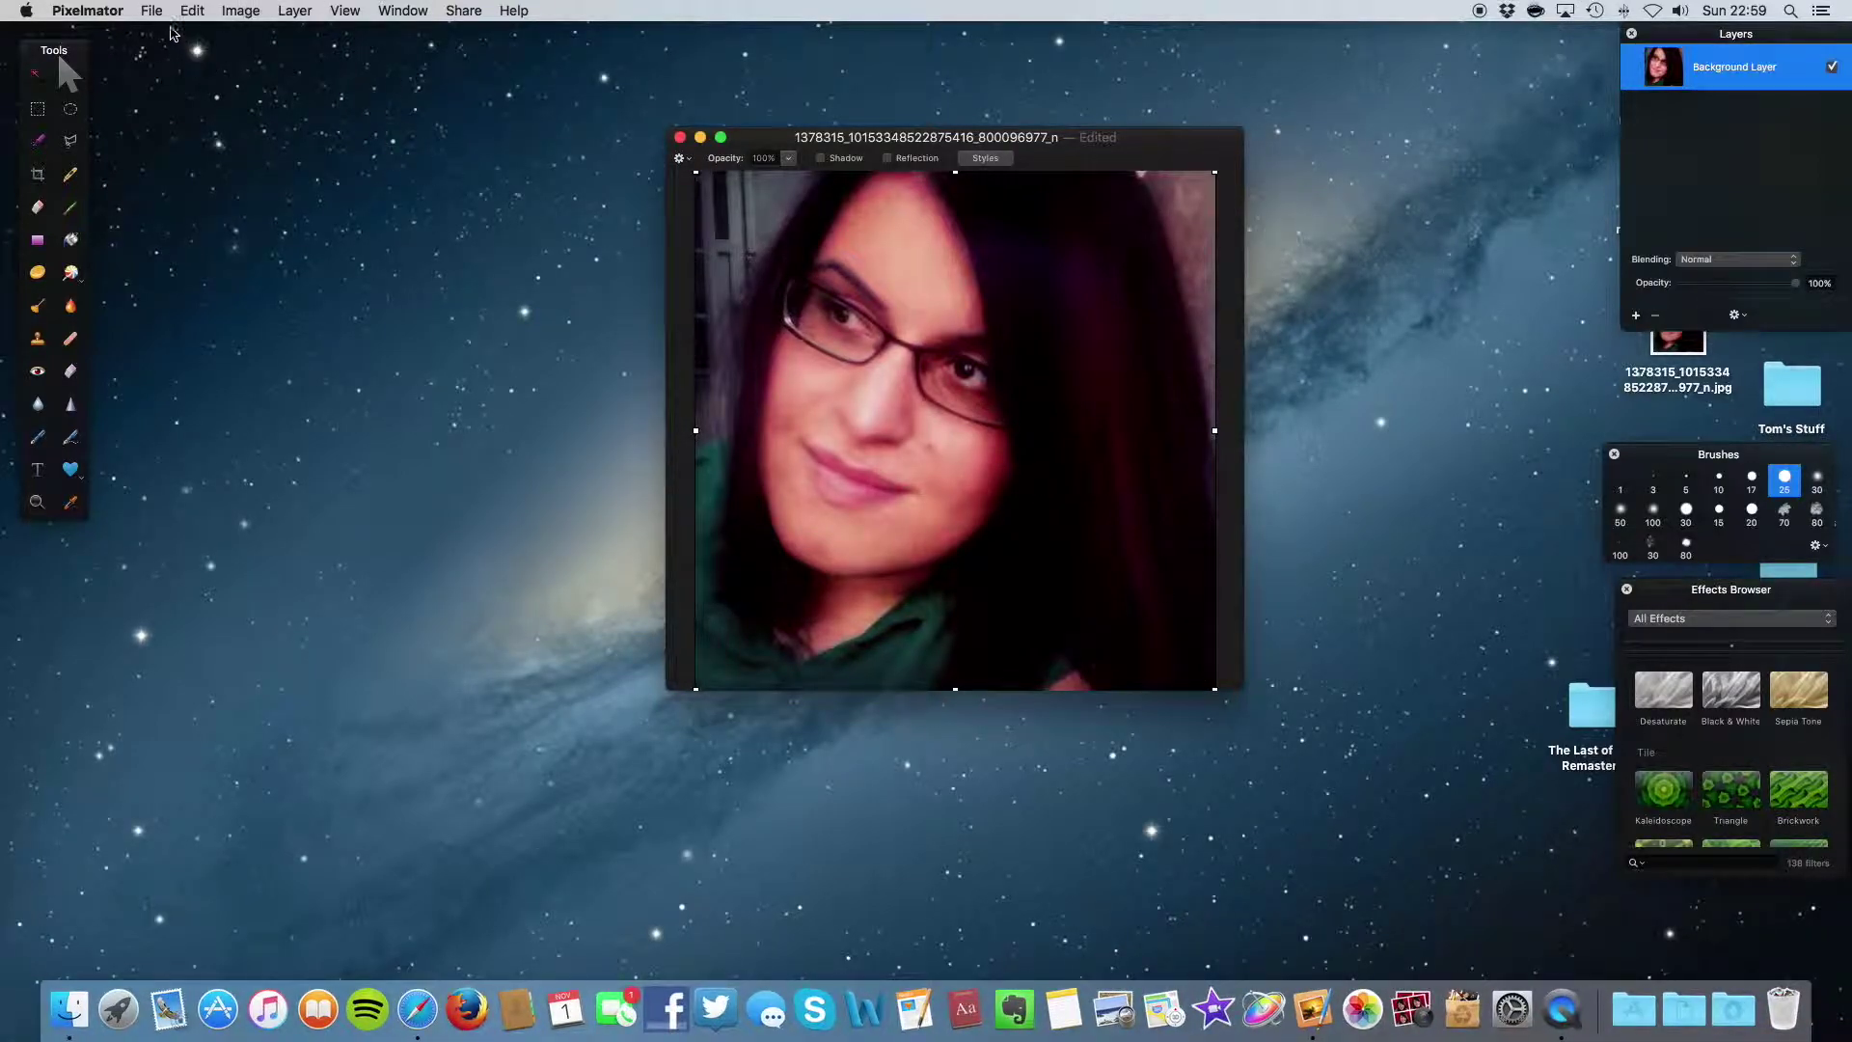
click(149, 9)
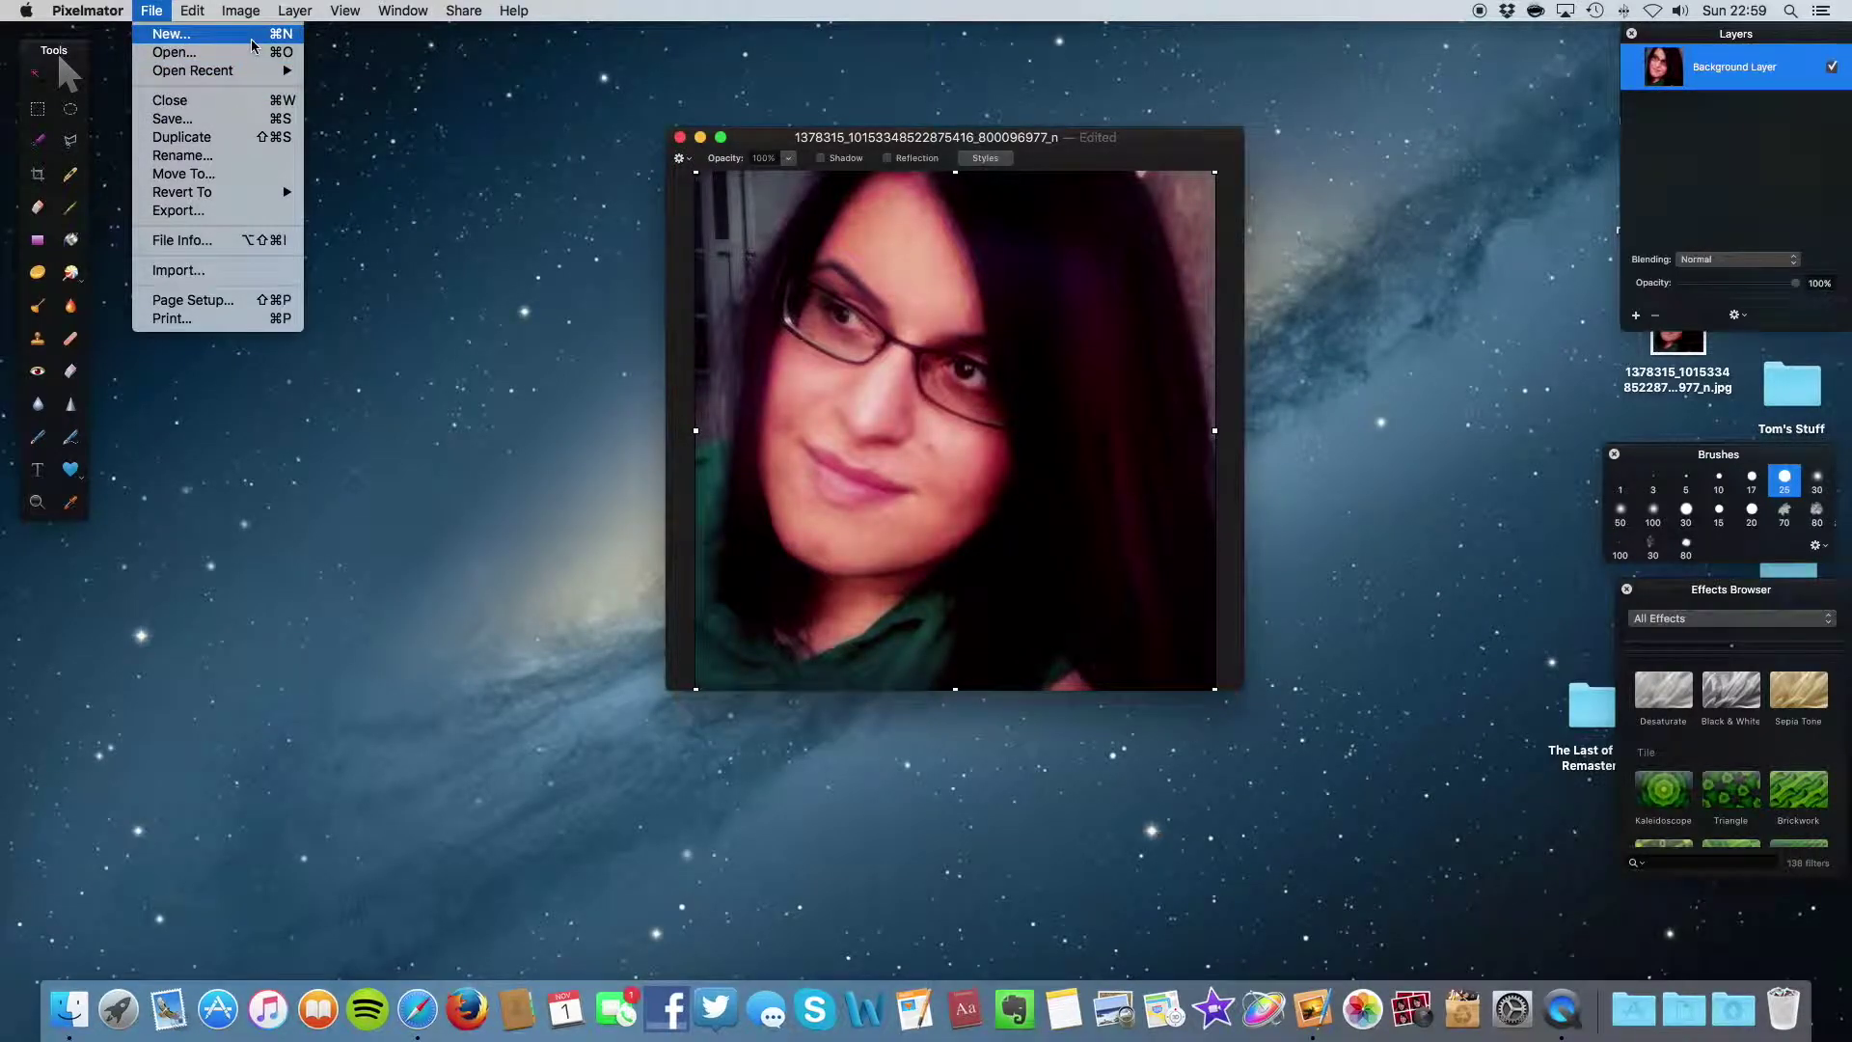
Step: Create a new 571 × 571 pixel Untitled canvas and arrange it side by side with the portrait
click(183, 34)
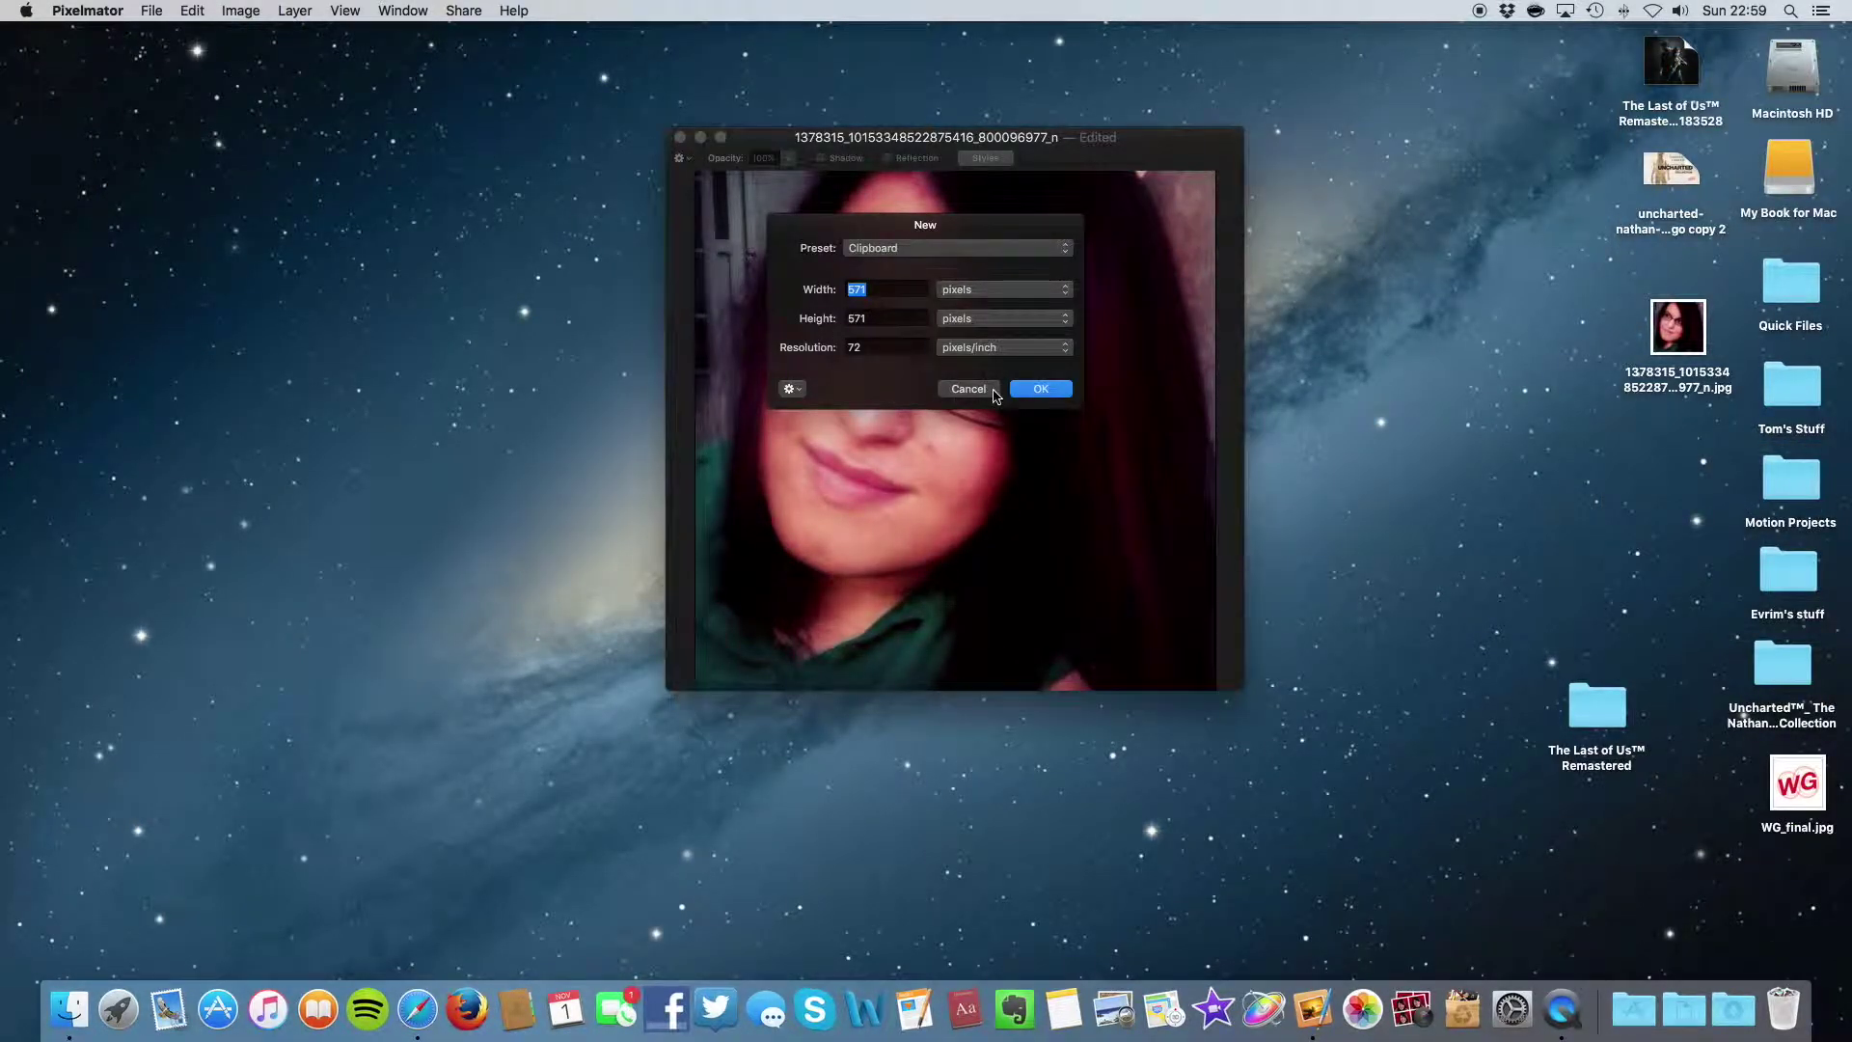
click(1044, 390)
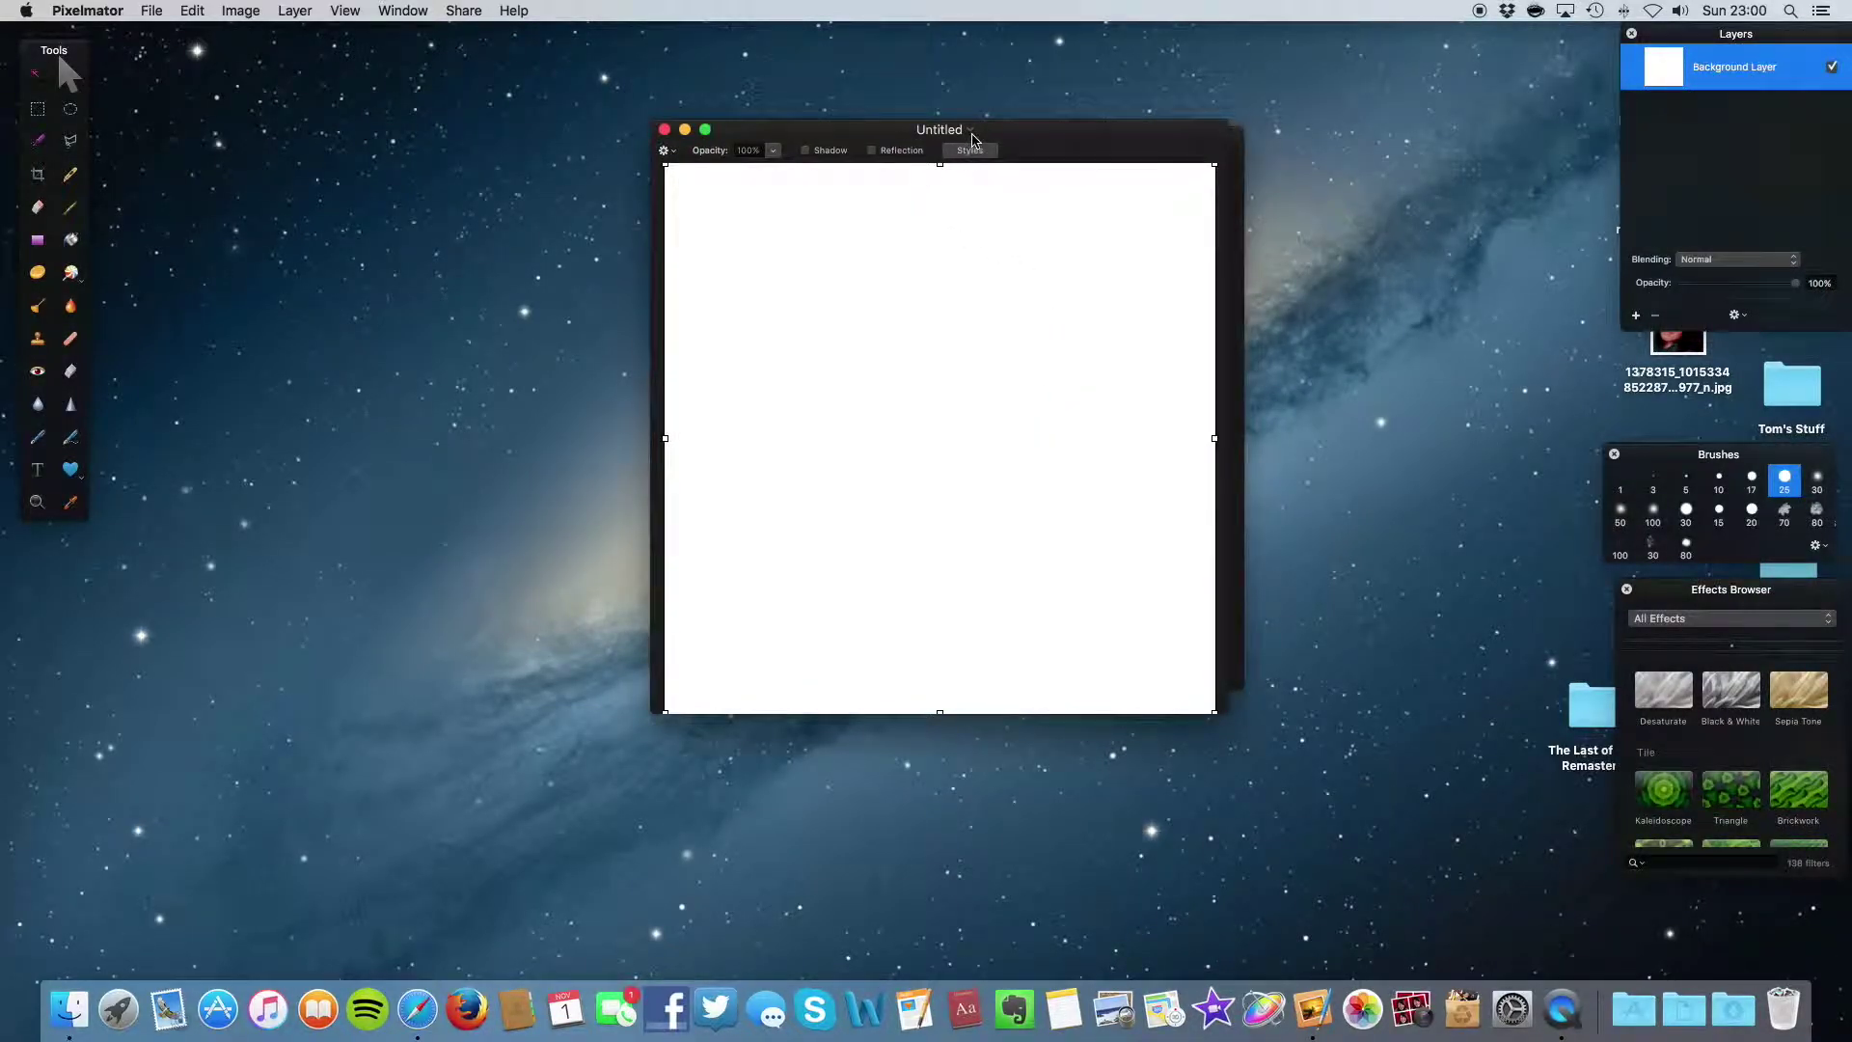
drag(972, 140, 524, 179)
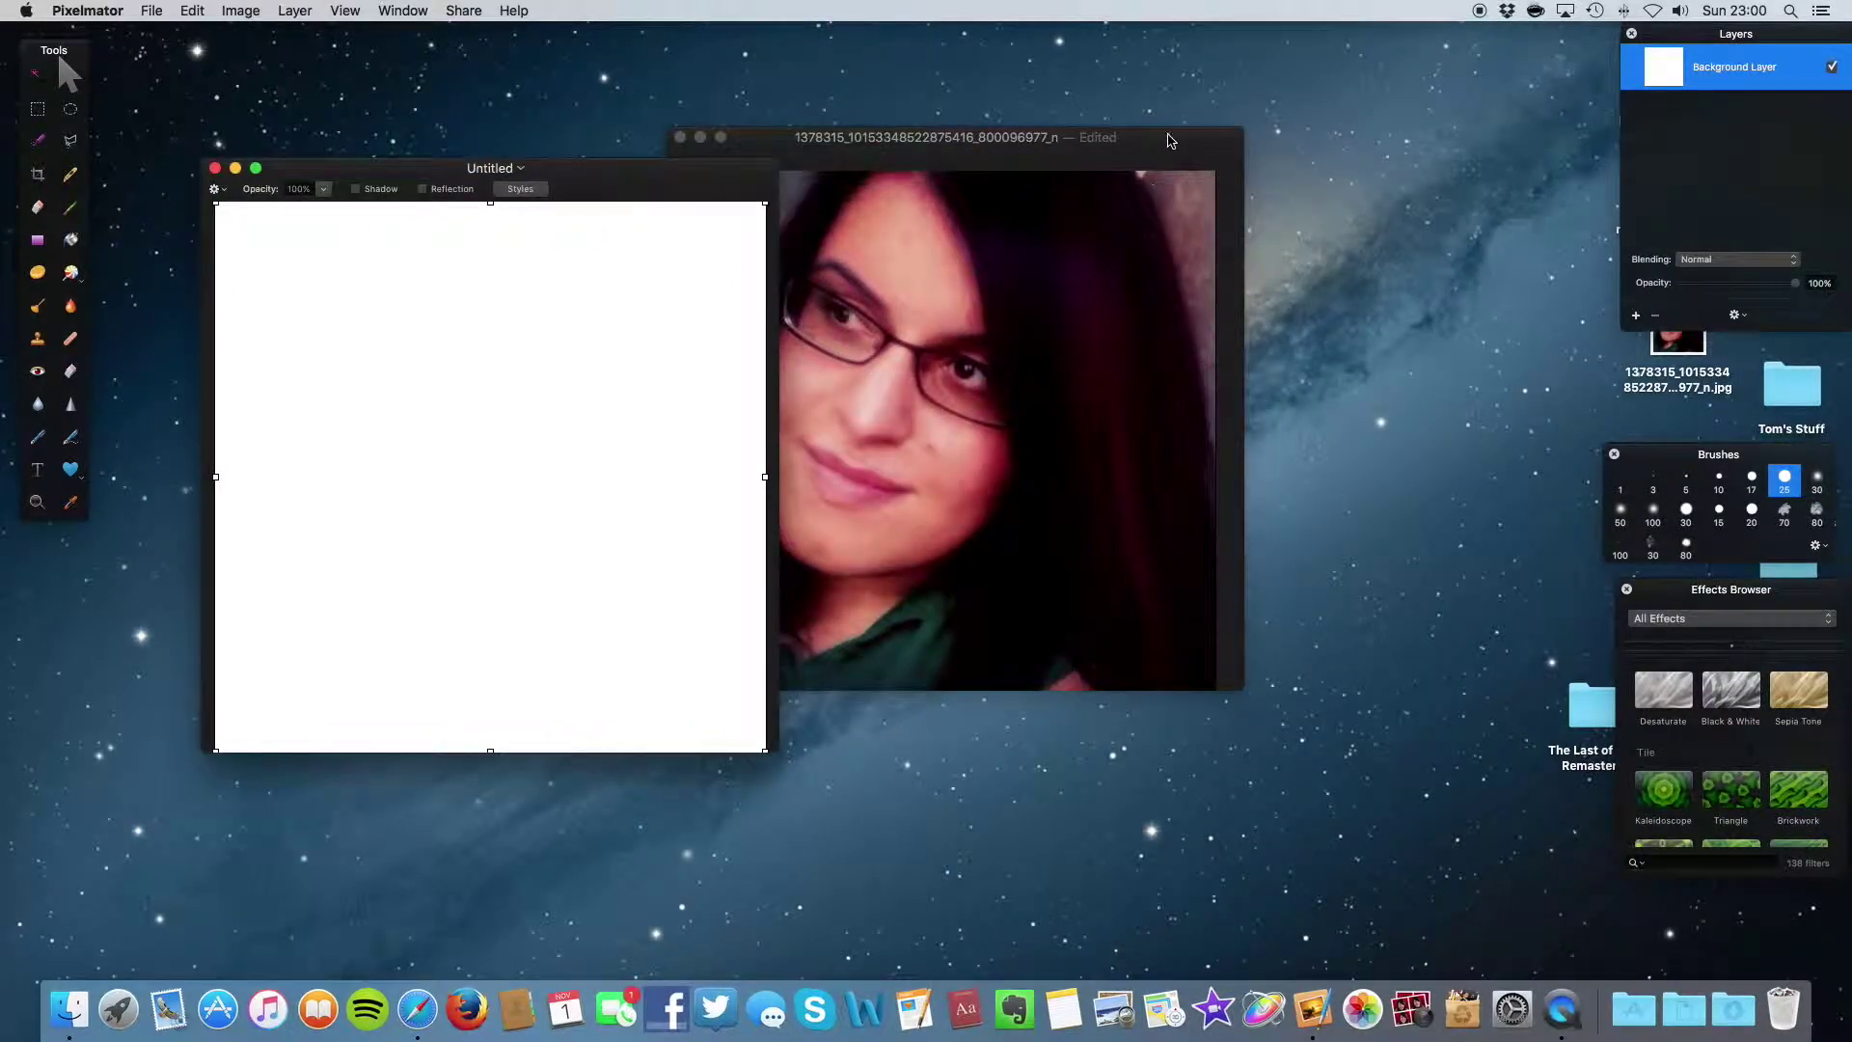
drag(1119, 141, 1496, 214)
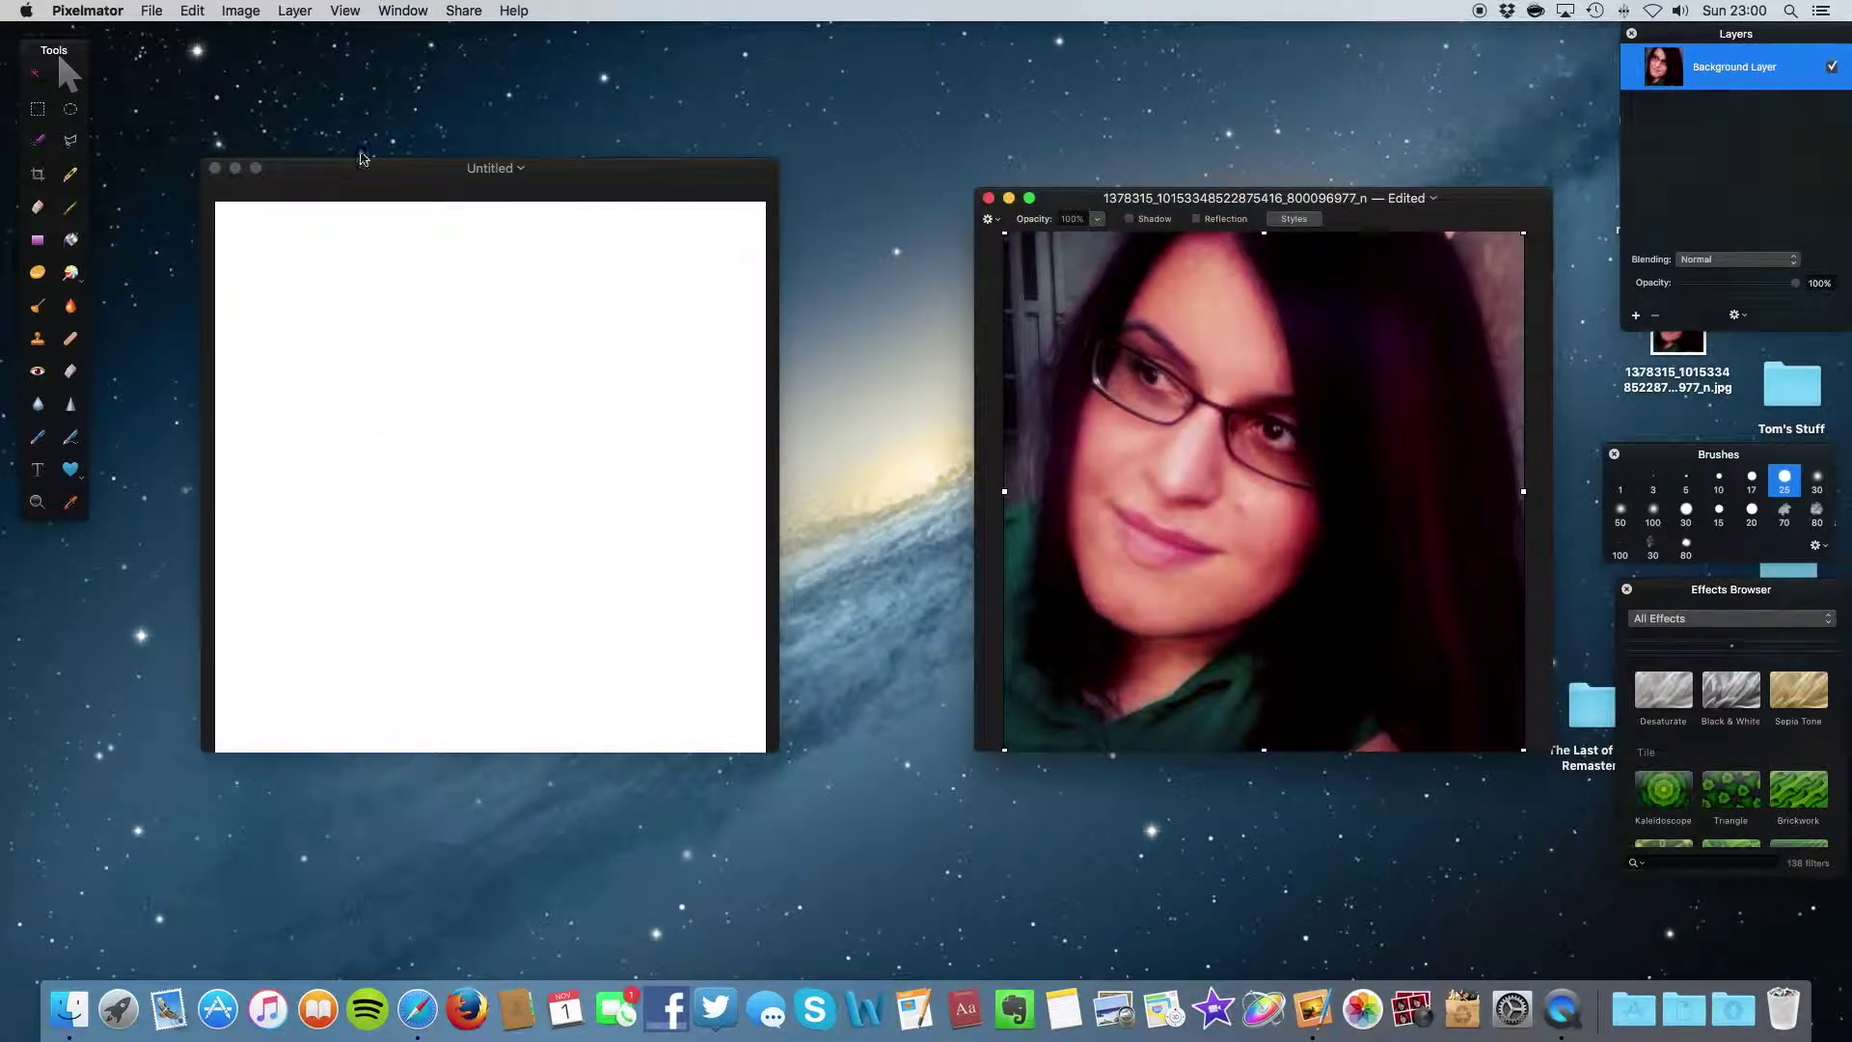
Step: Select all of the portrait photo, copy it, and activate the Untitled window
click(190, 12)
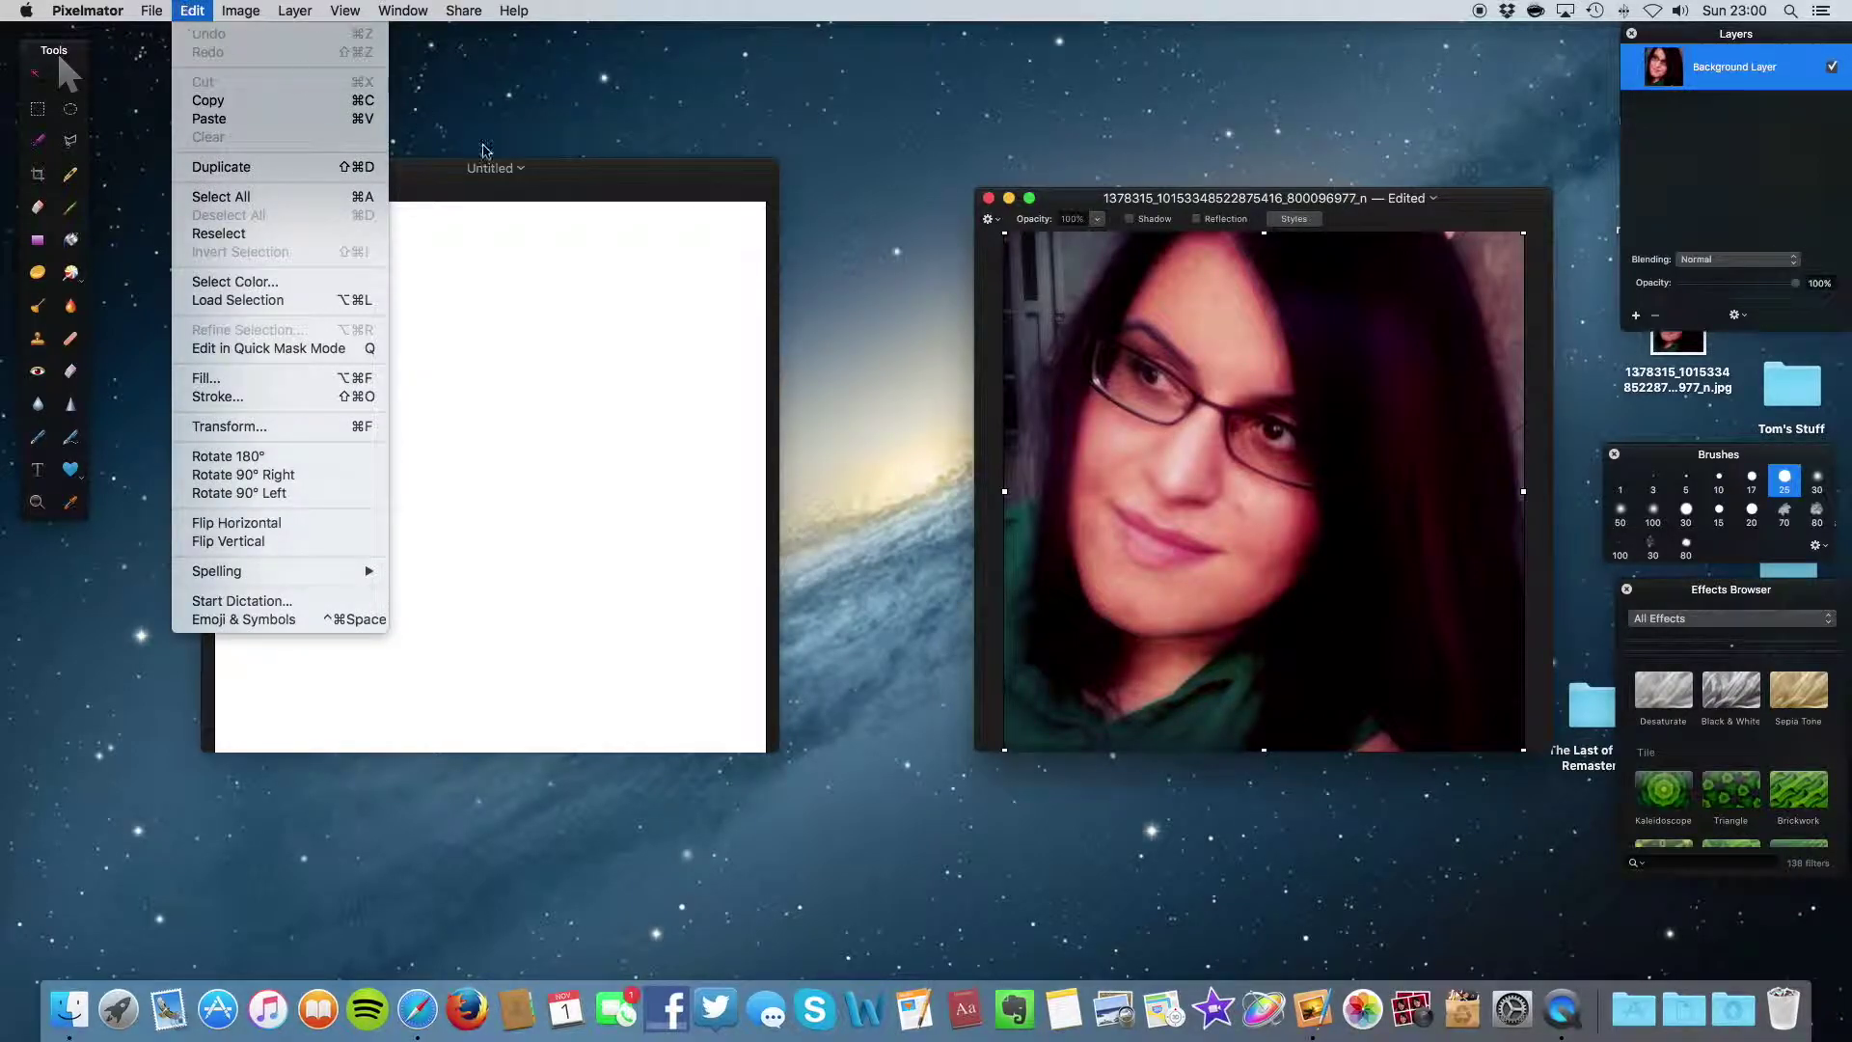
click(1167, 357)
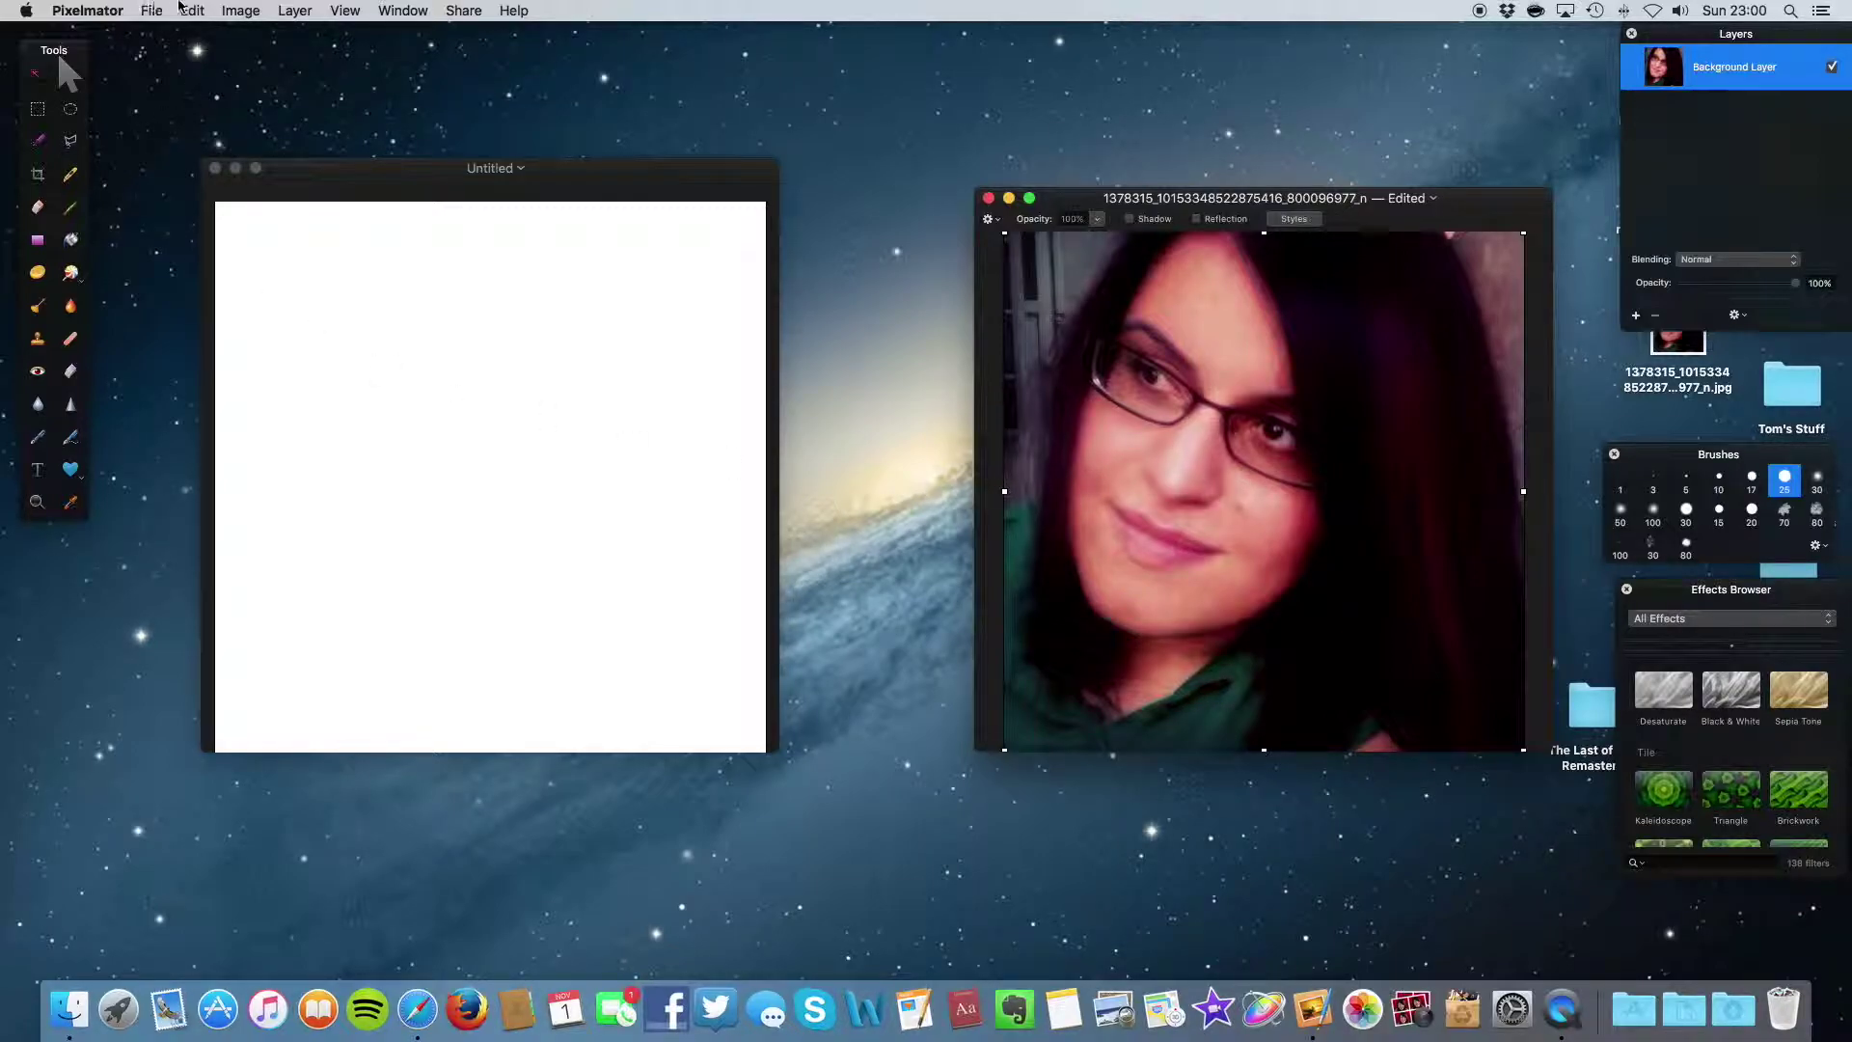
click(192, 11)
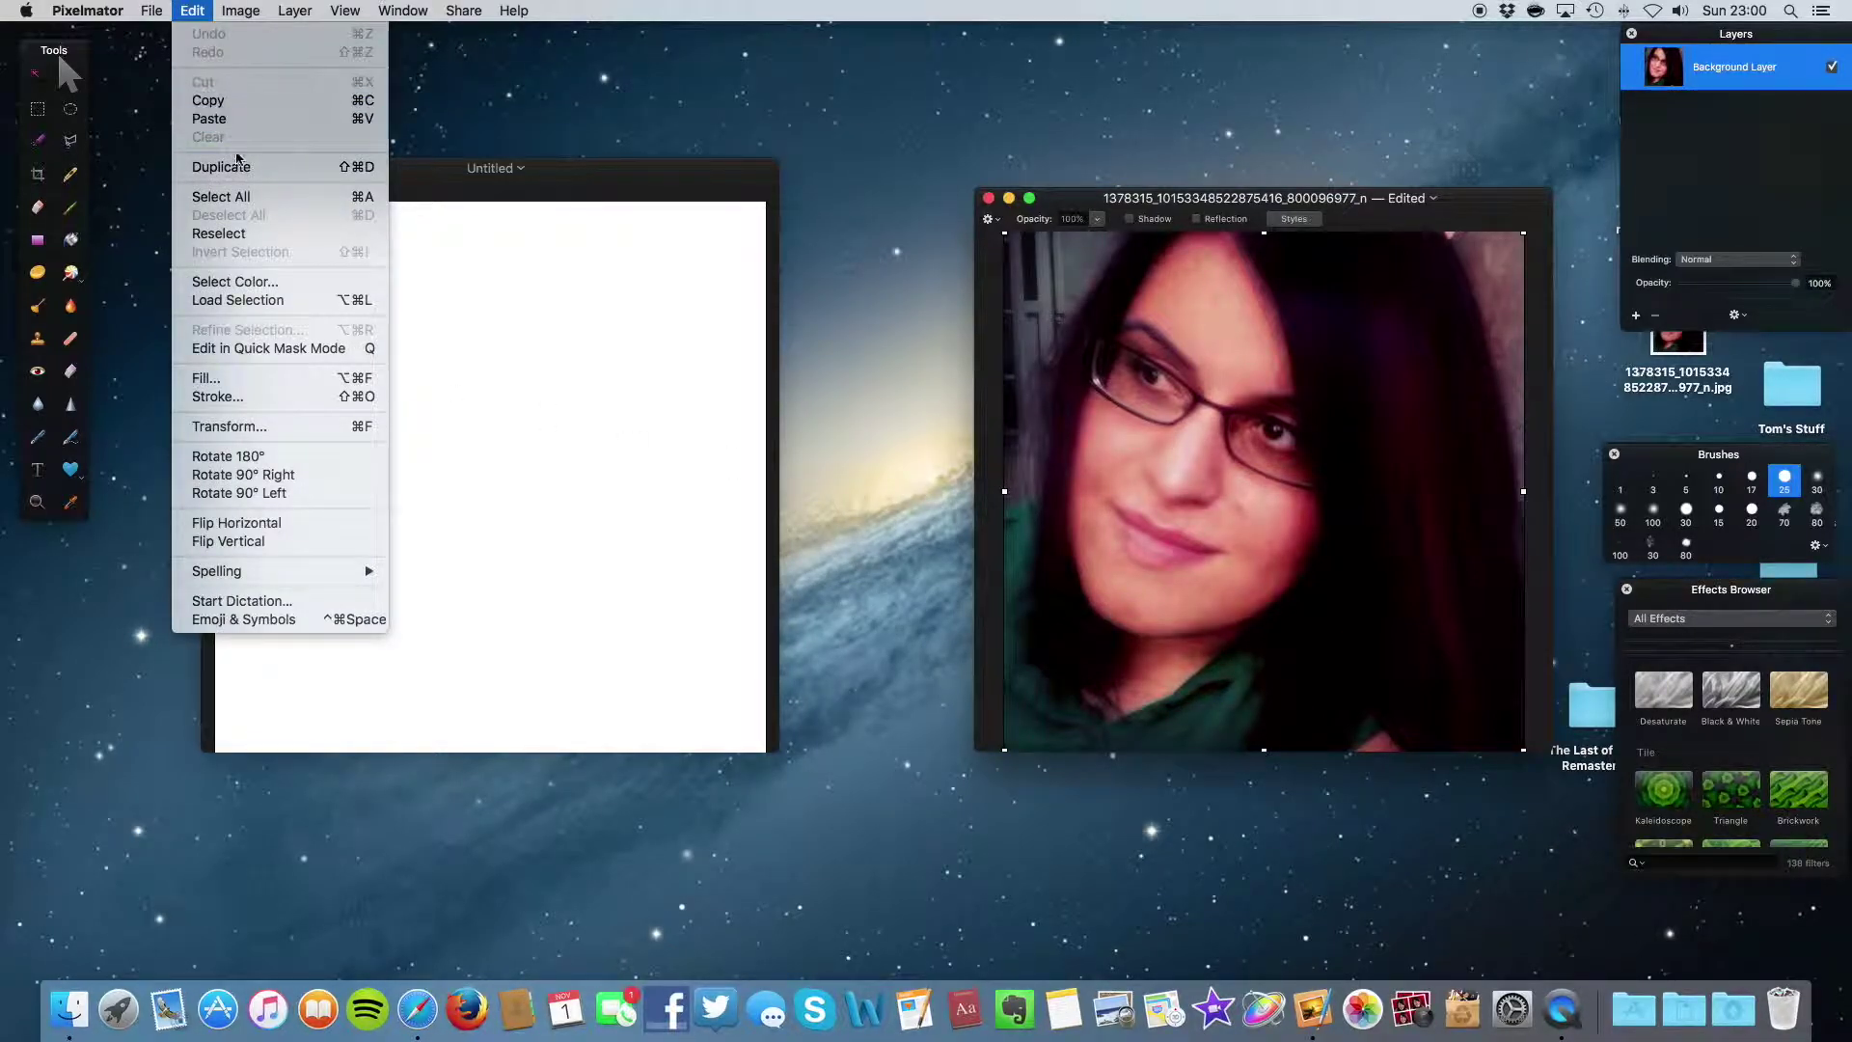
click(253, 197)
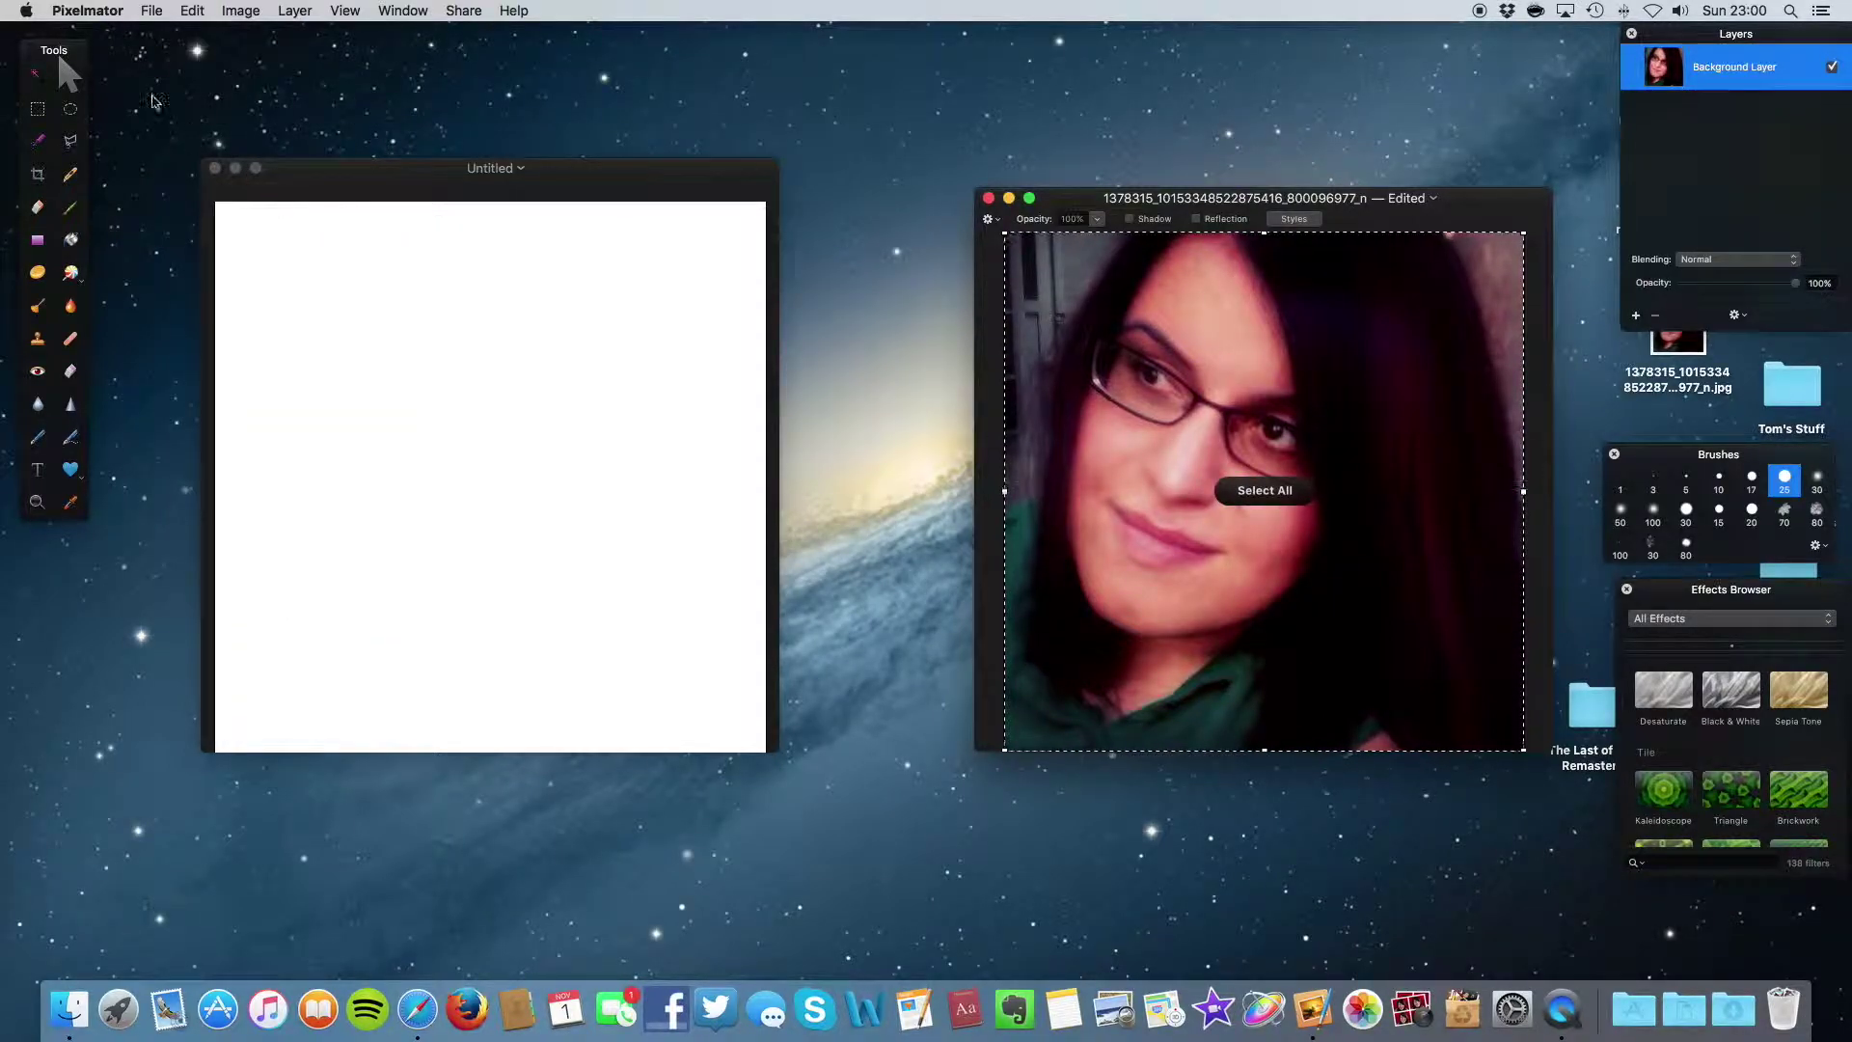
click(205, 7)
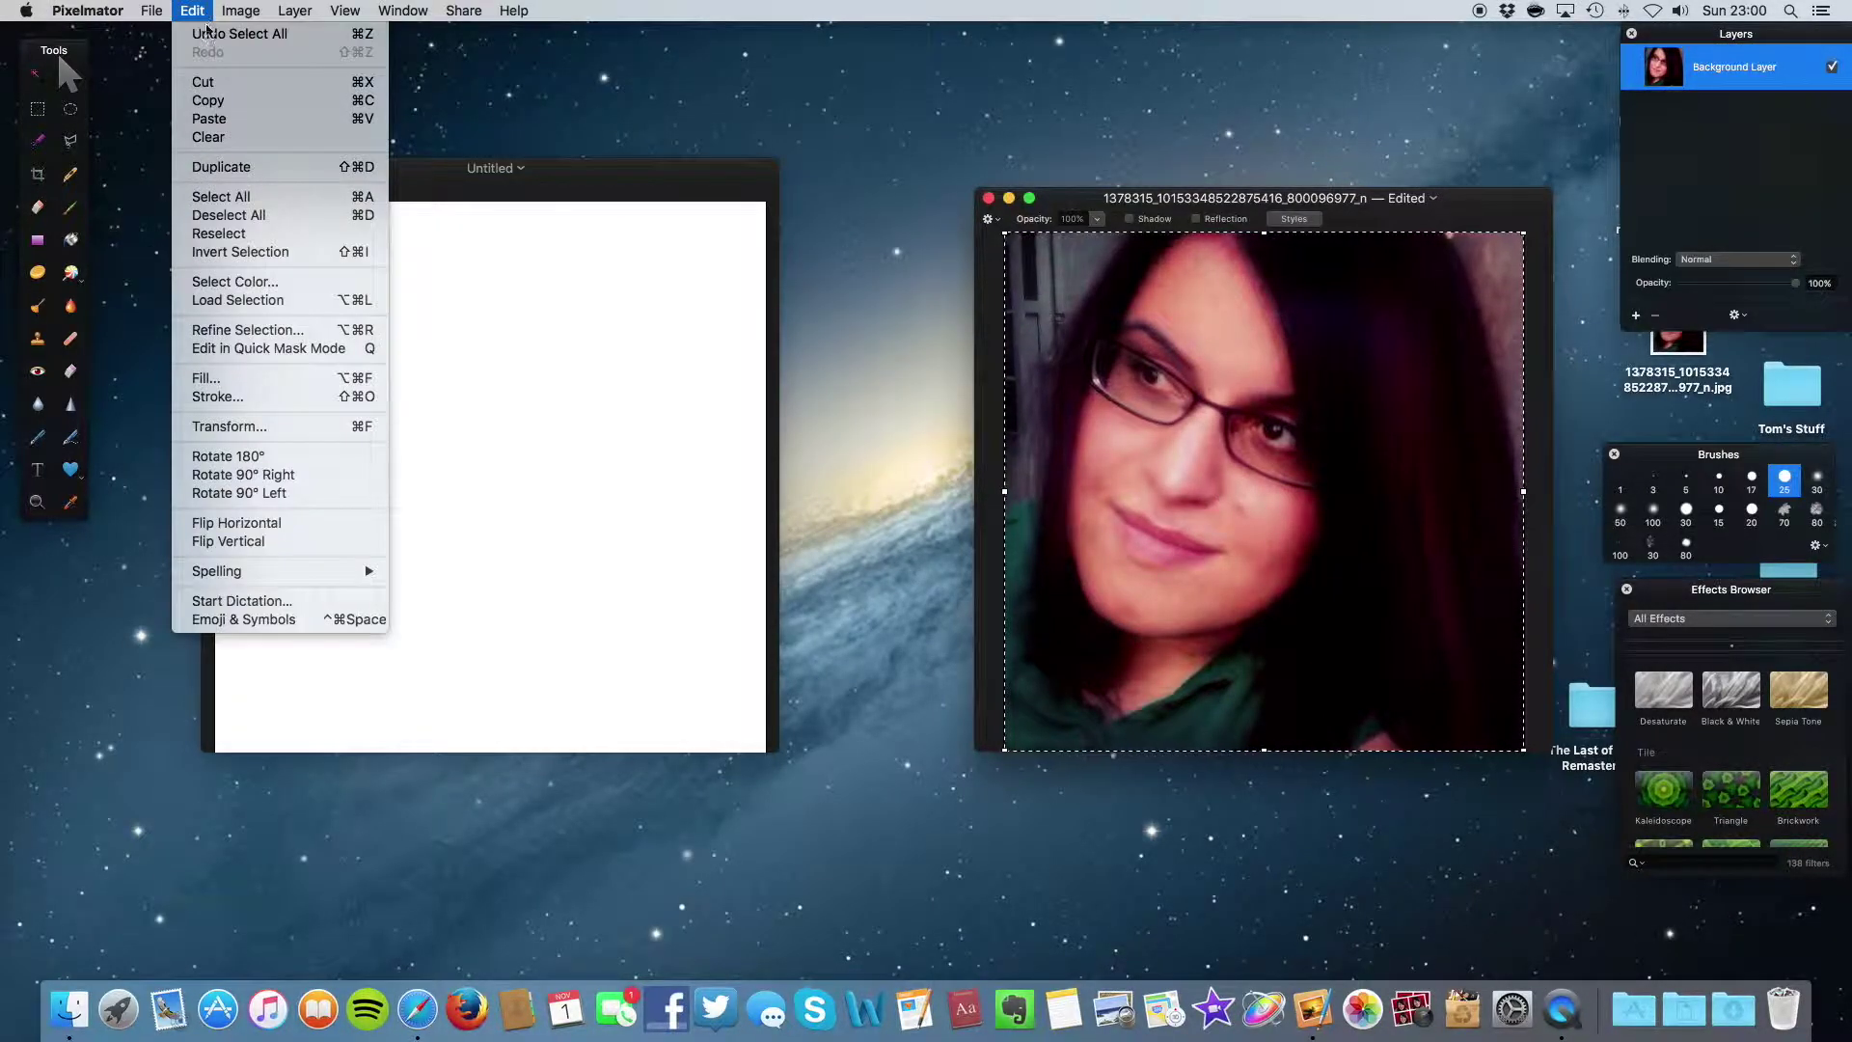
click(229, 105)
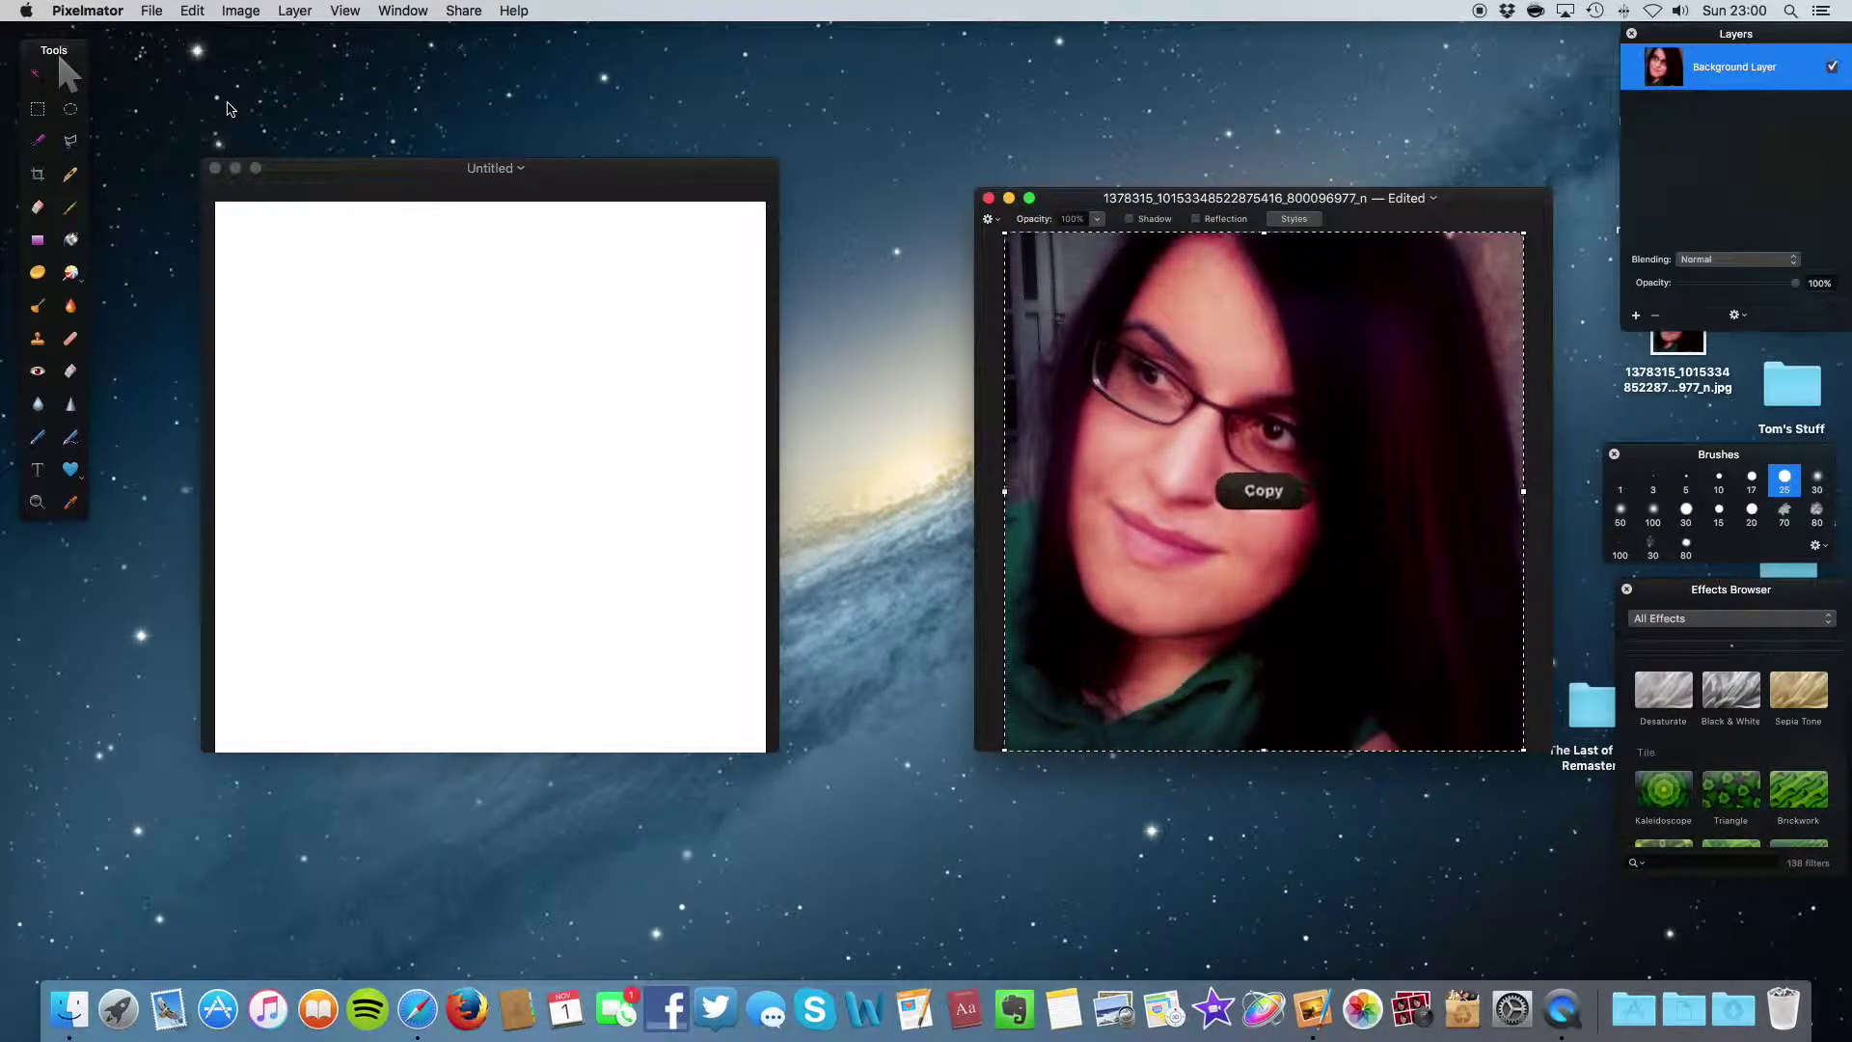
click(680, 537)
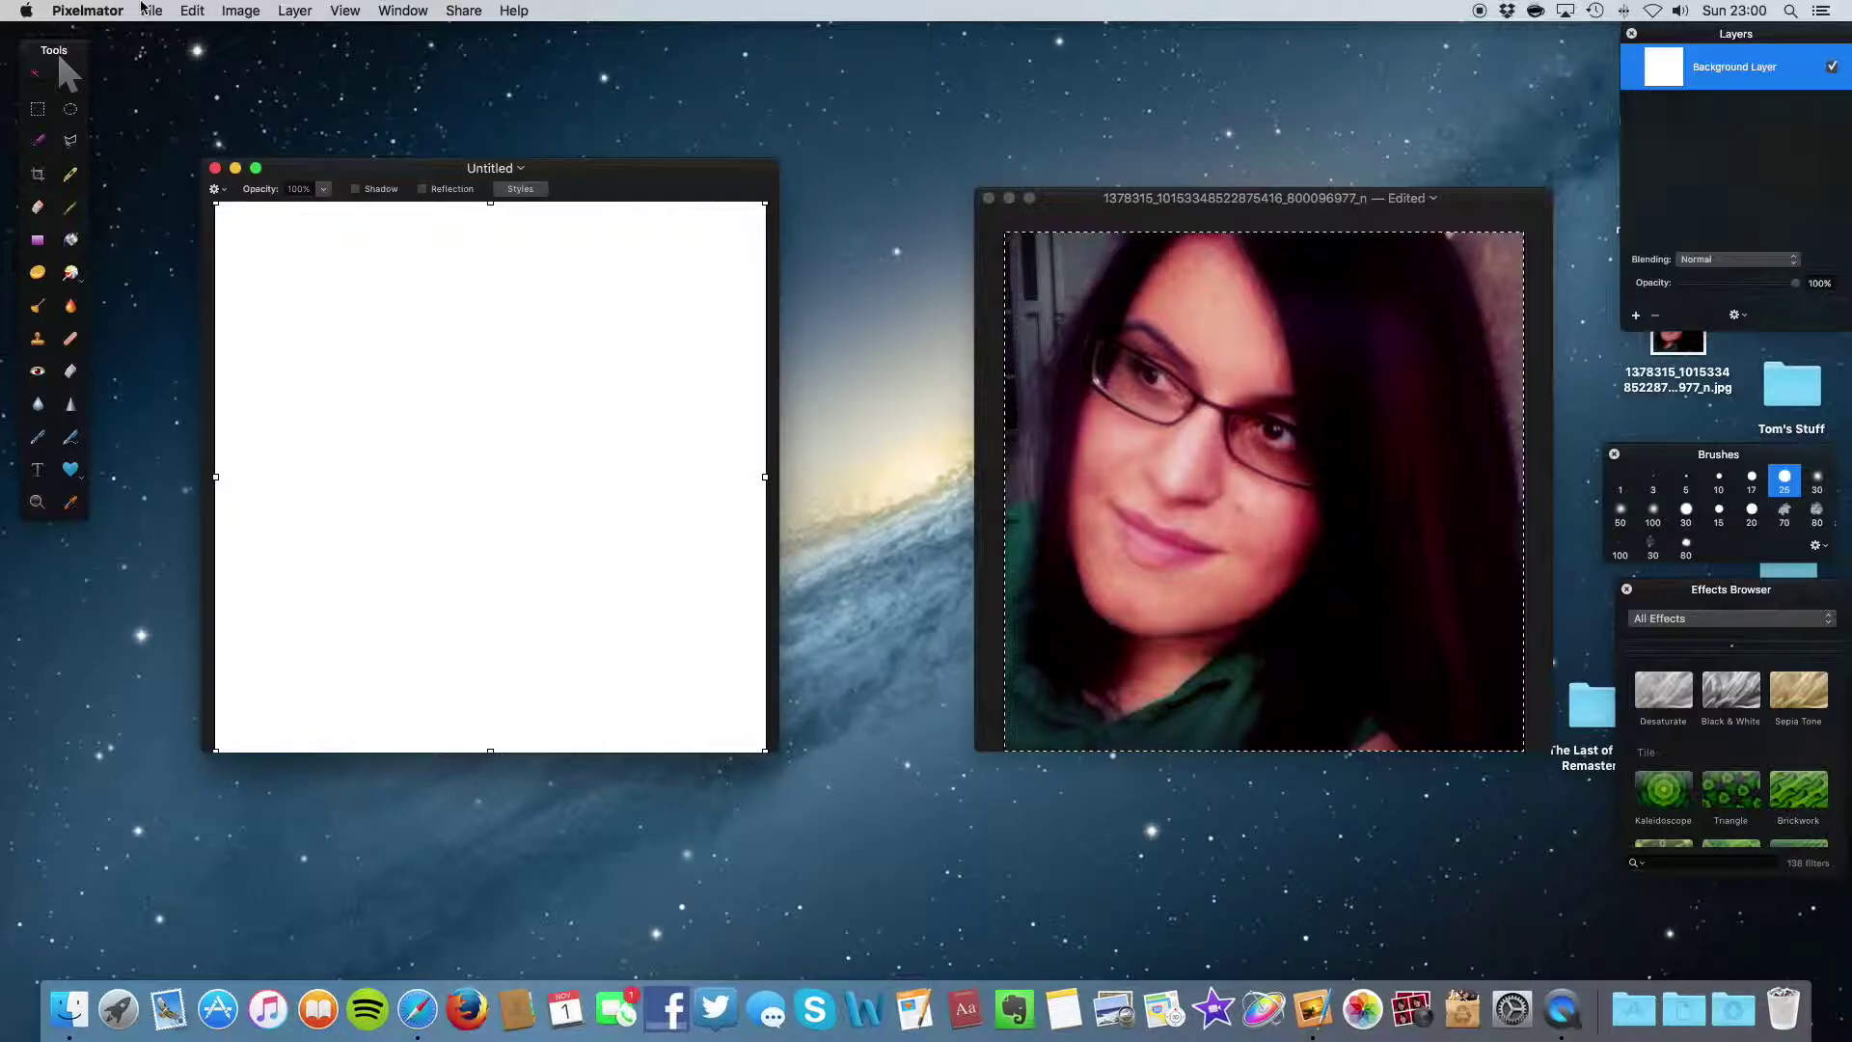
Step: Paste the copied portrait into the Untitled document above its white Background Layer
click(188, 10)
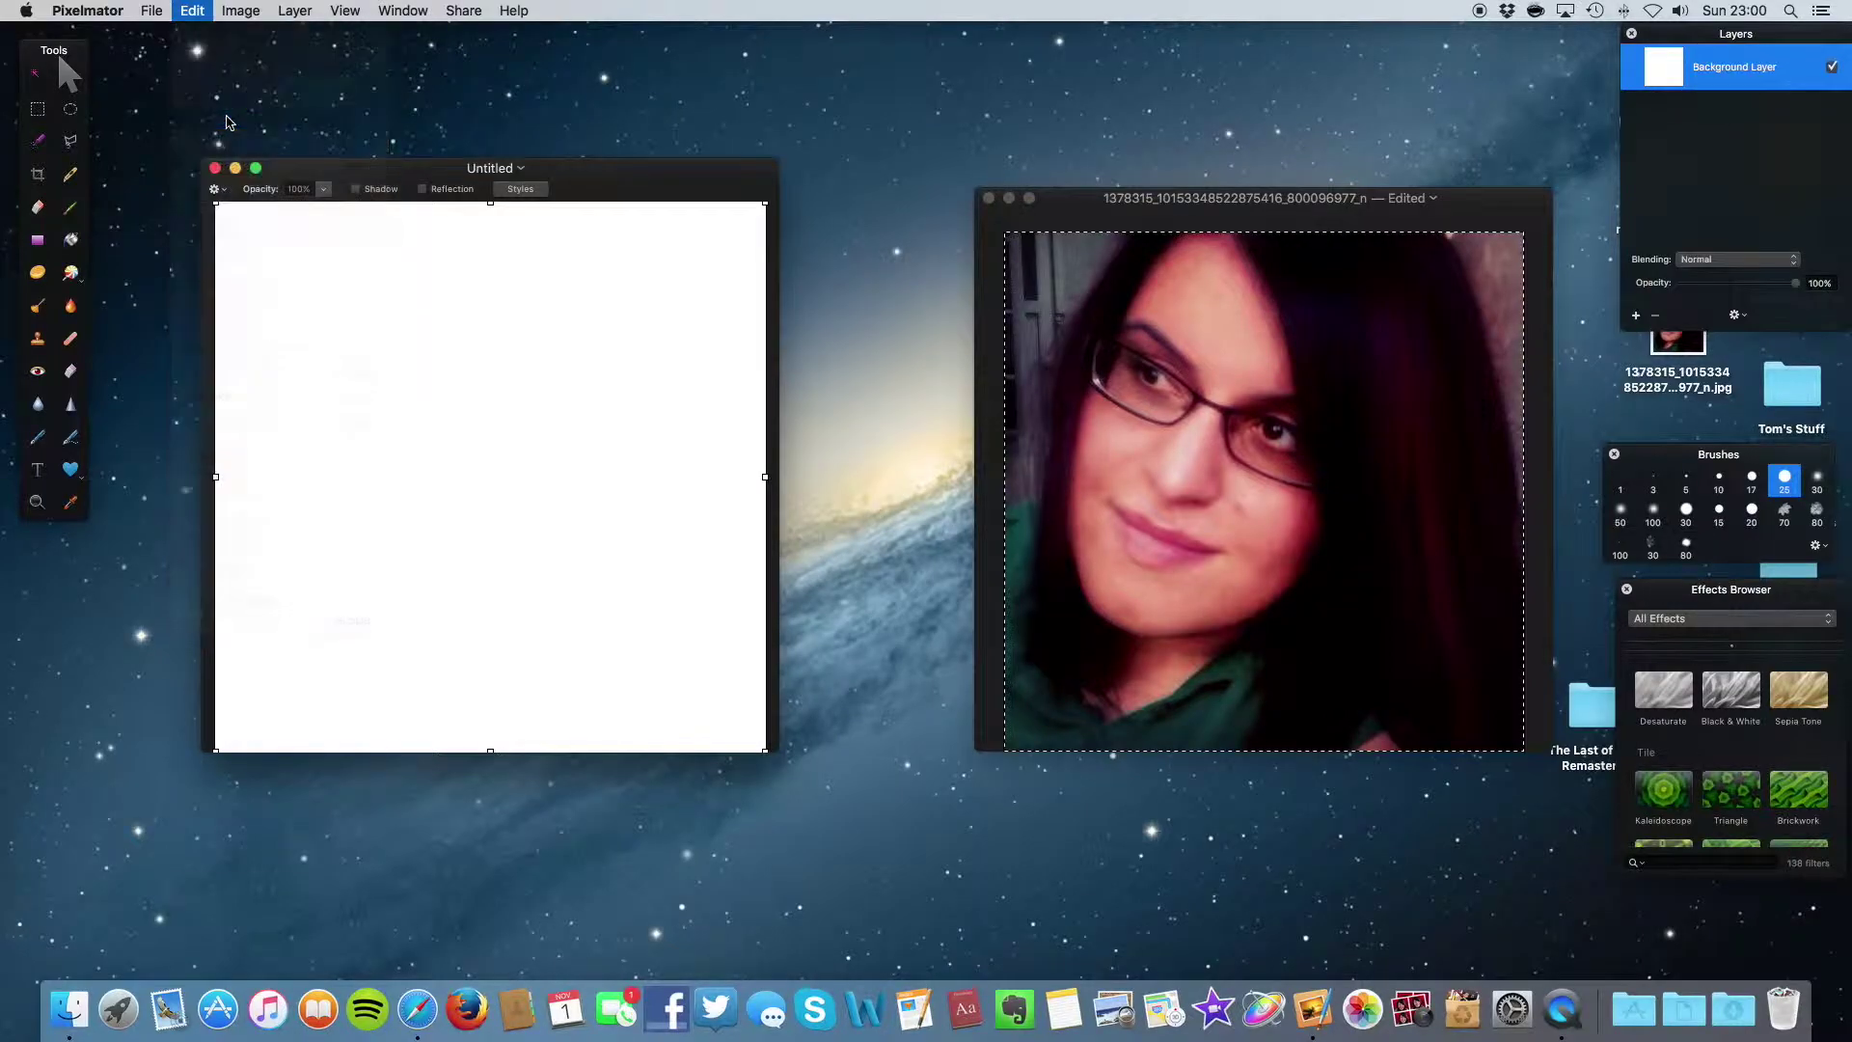
click(209, 119)
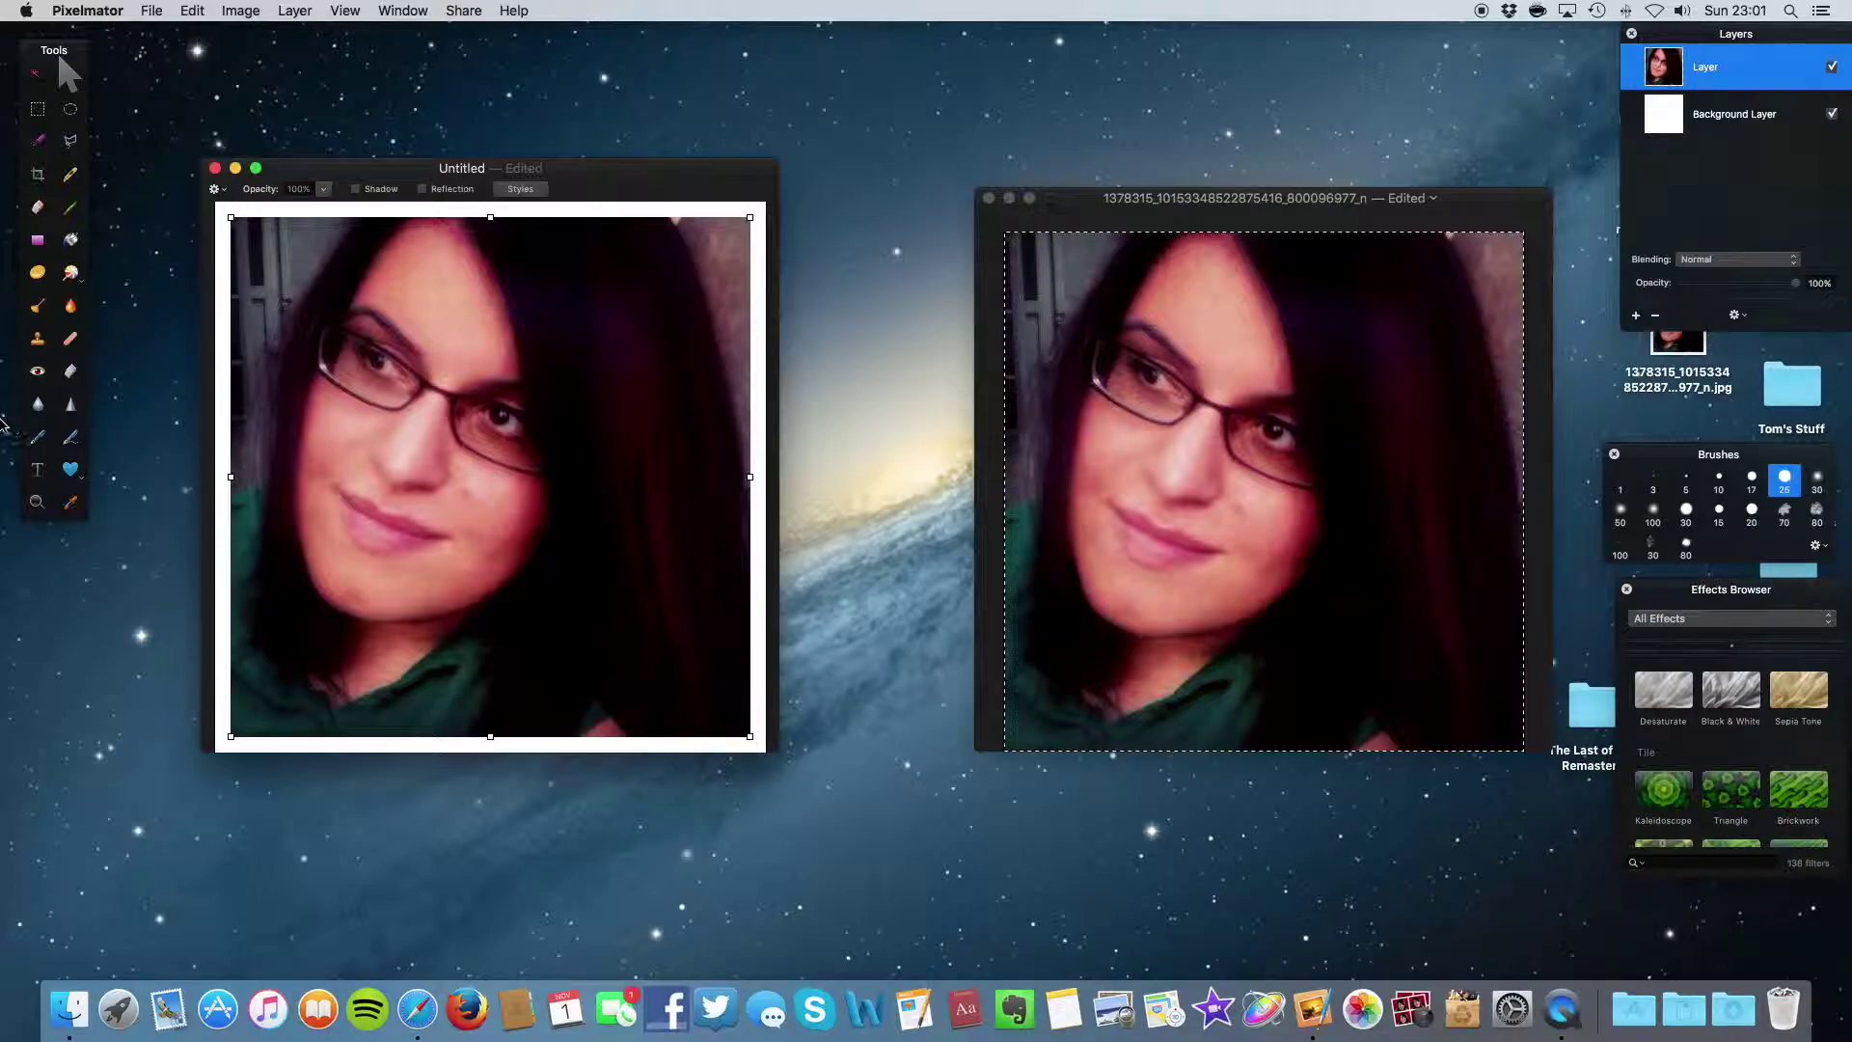
click(111, 469)
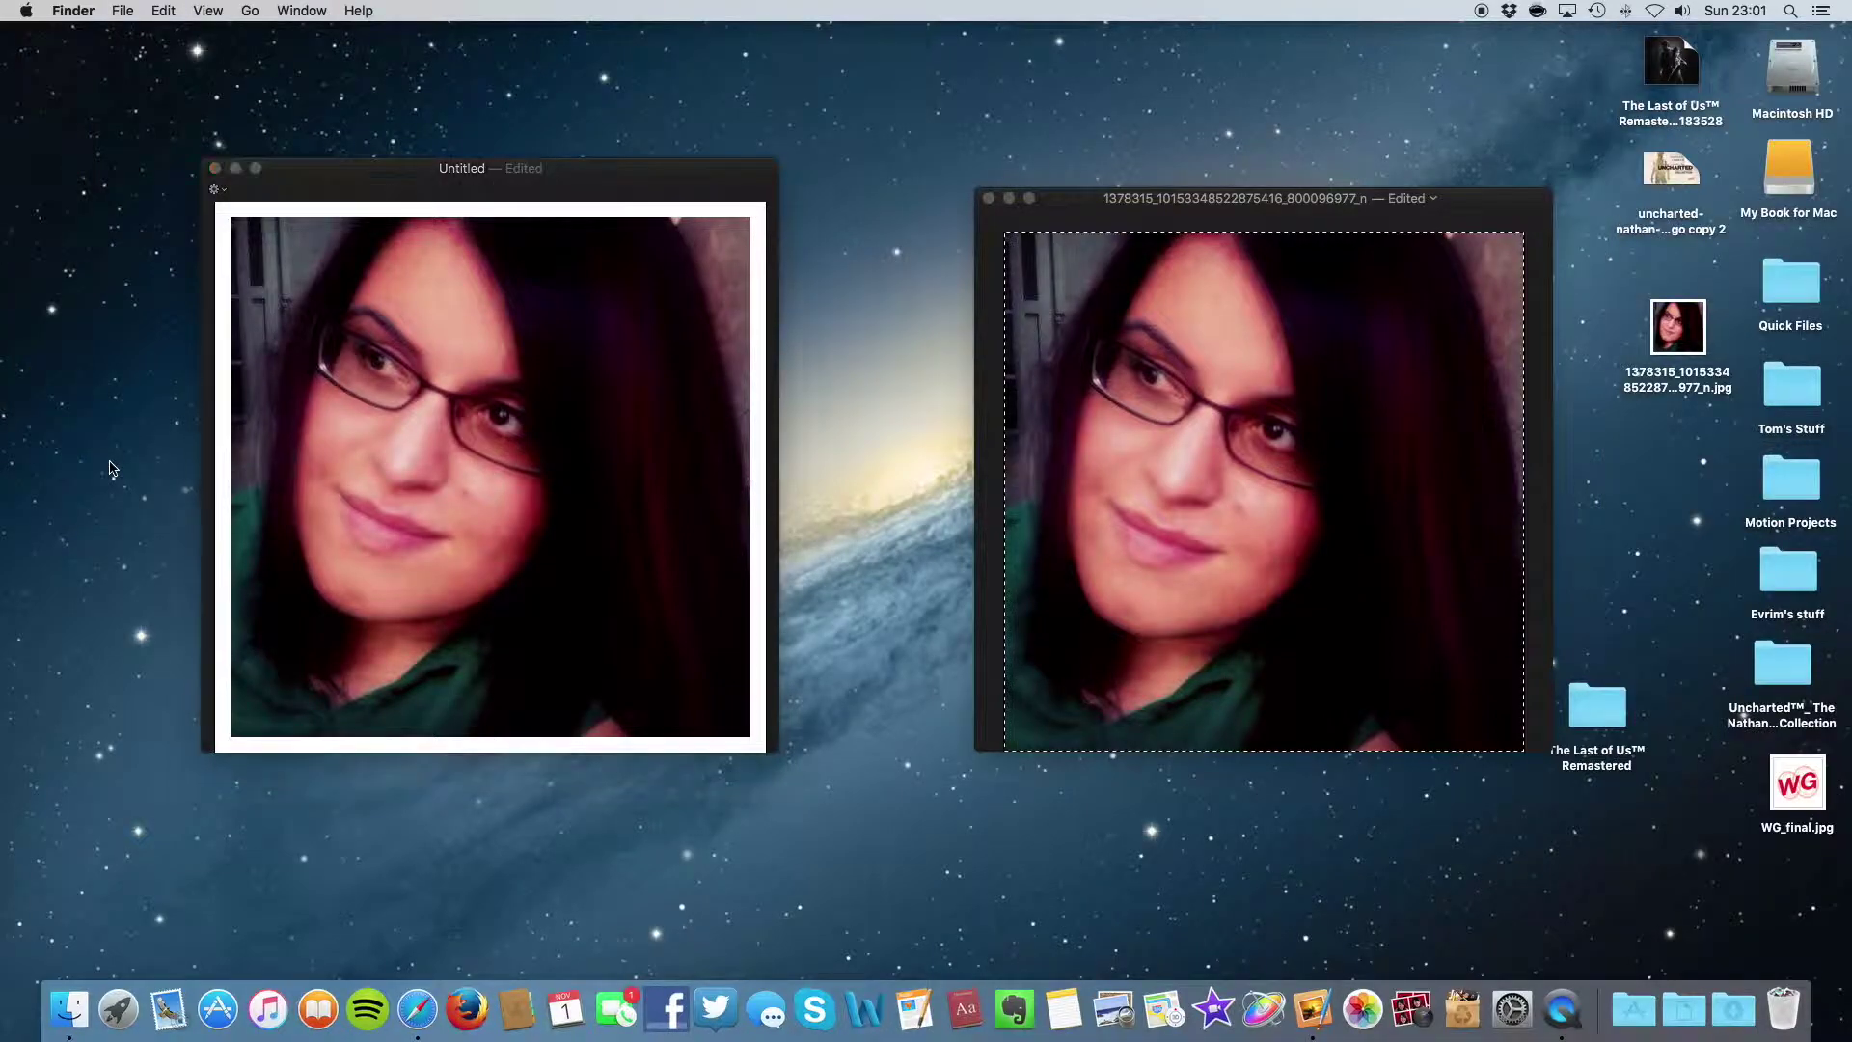
click(305, 459)
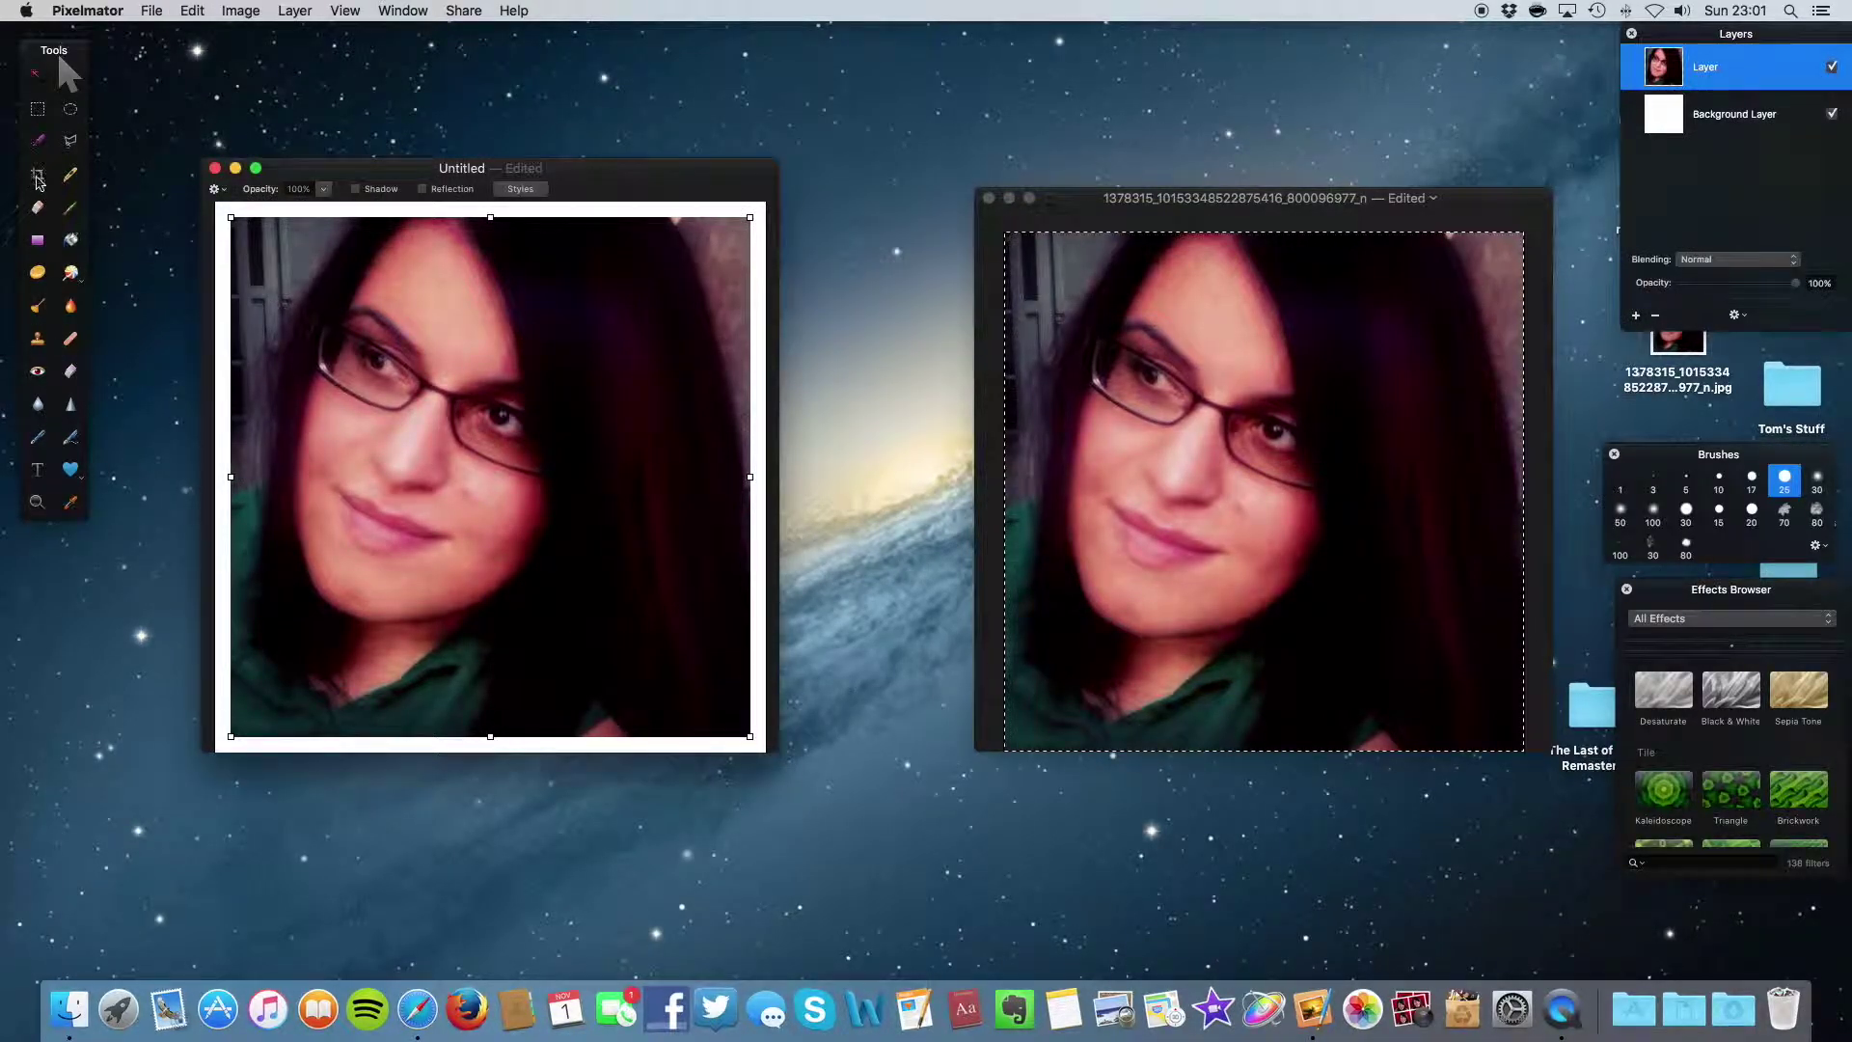
Step: Crop the Untitled canvas to a narrow upright rectangle framing the face
click(37, 175)
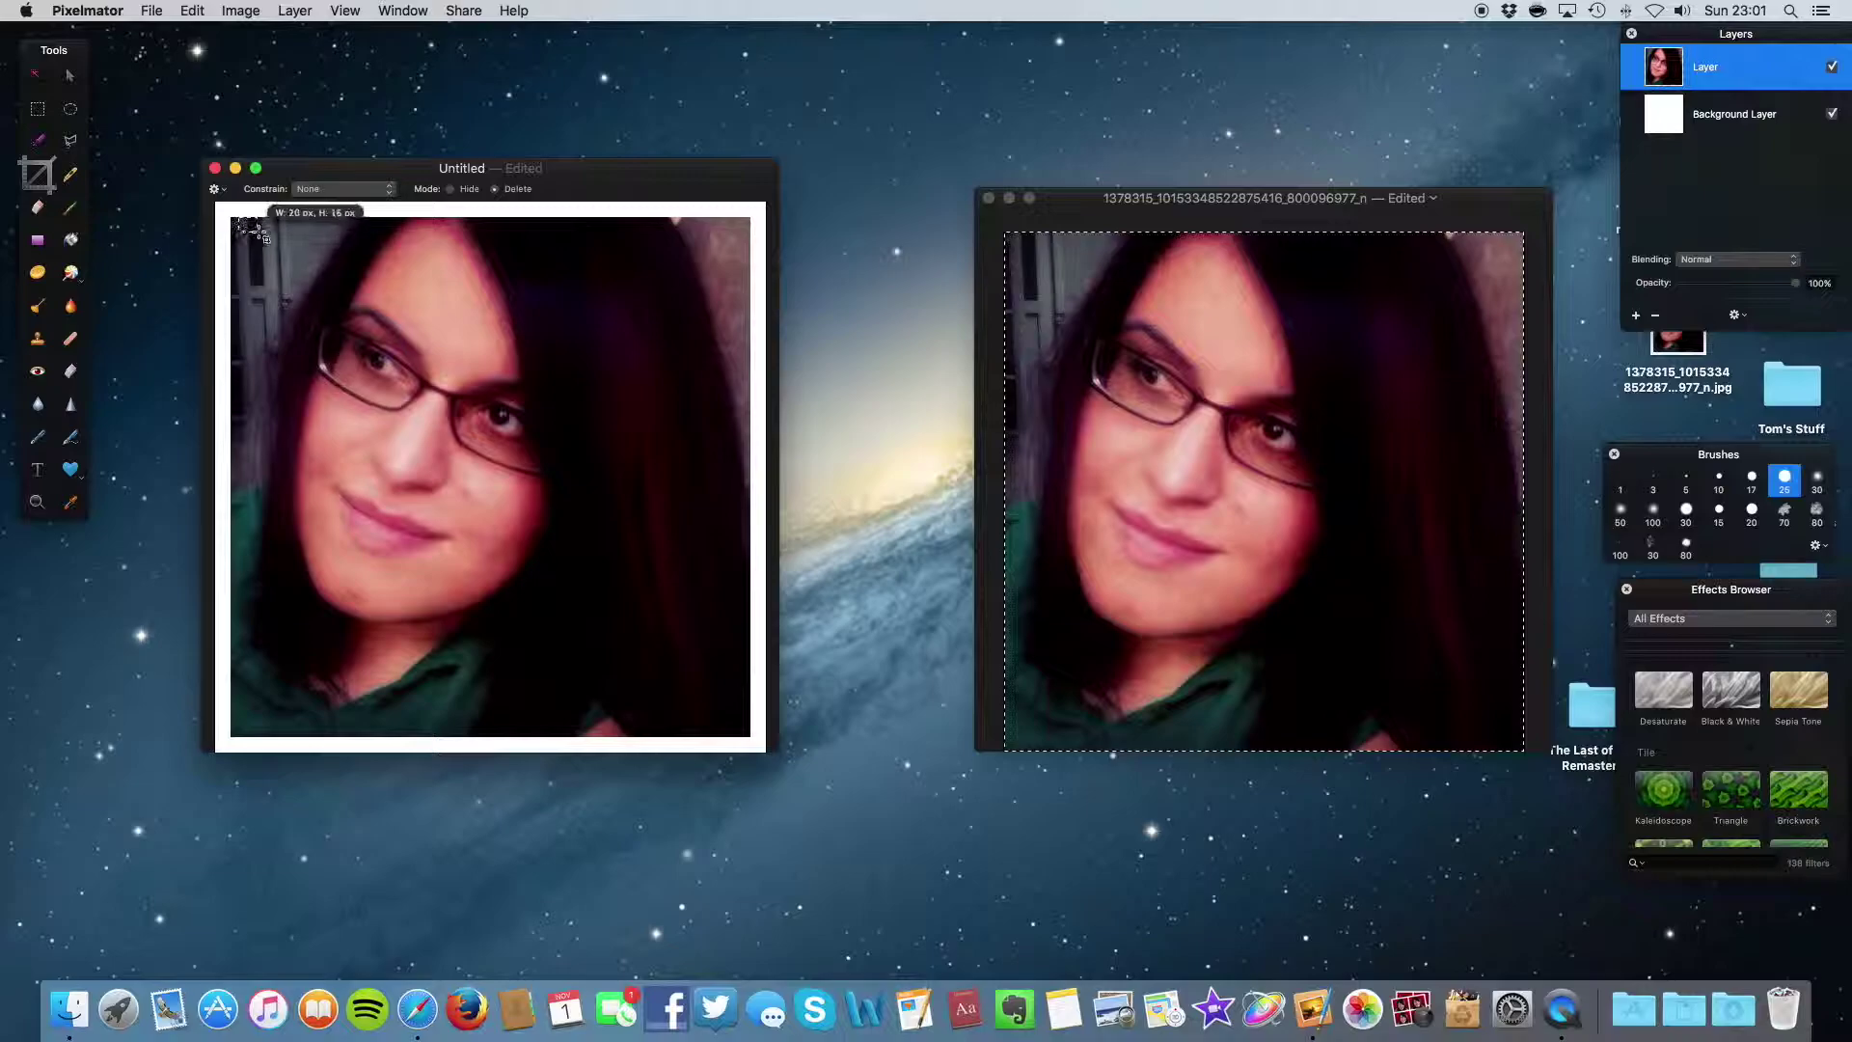
drag(255, 234, 738, 708)
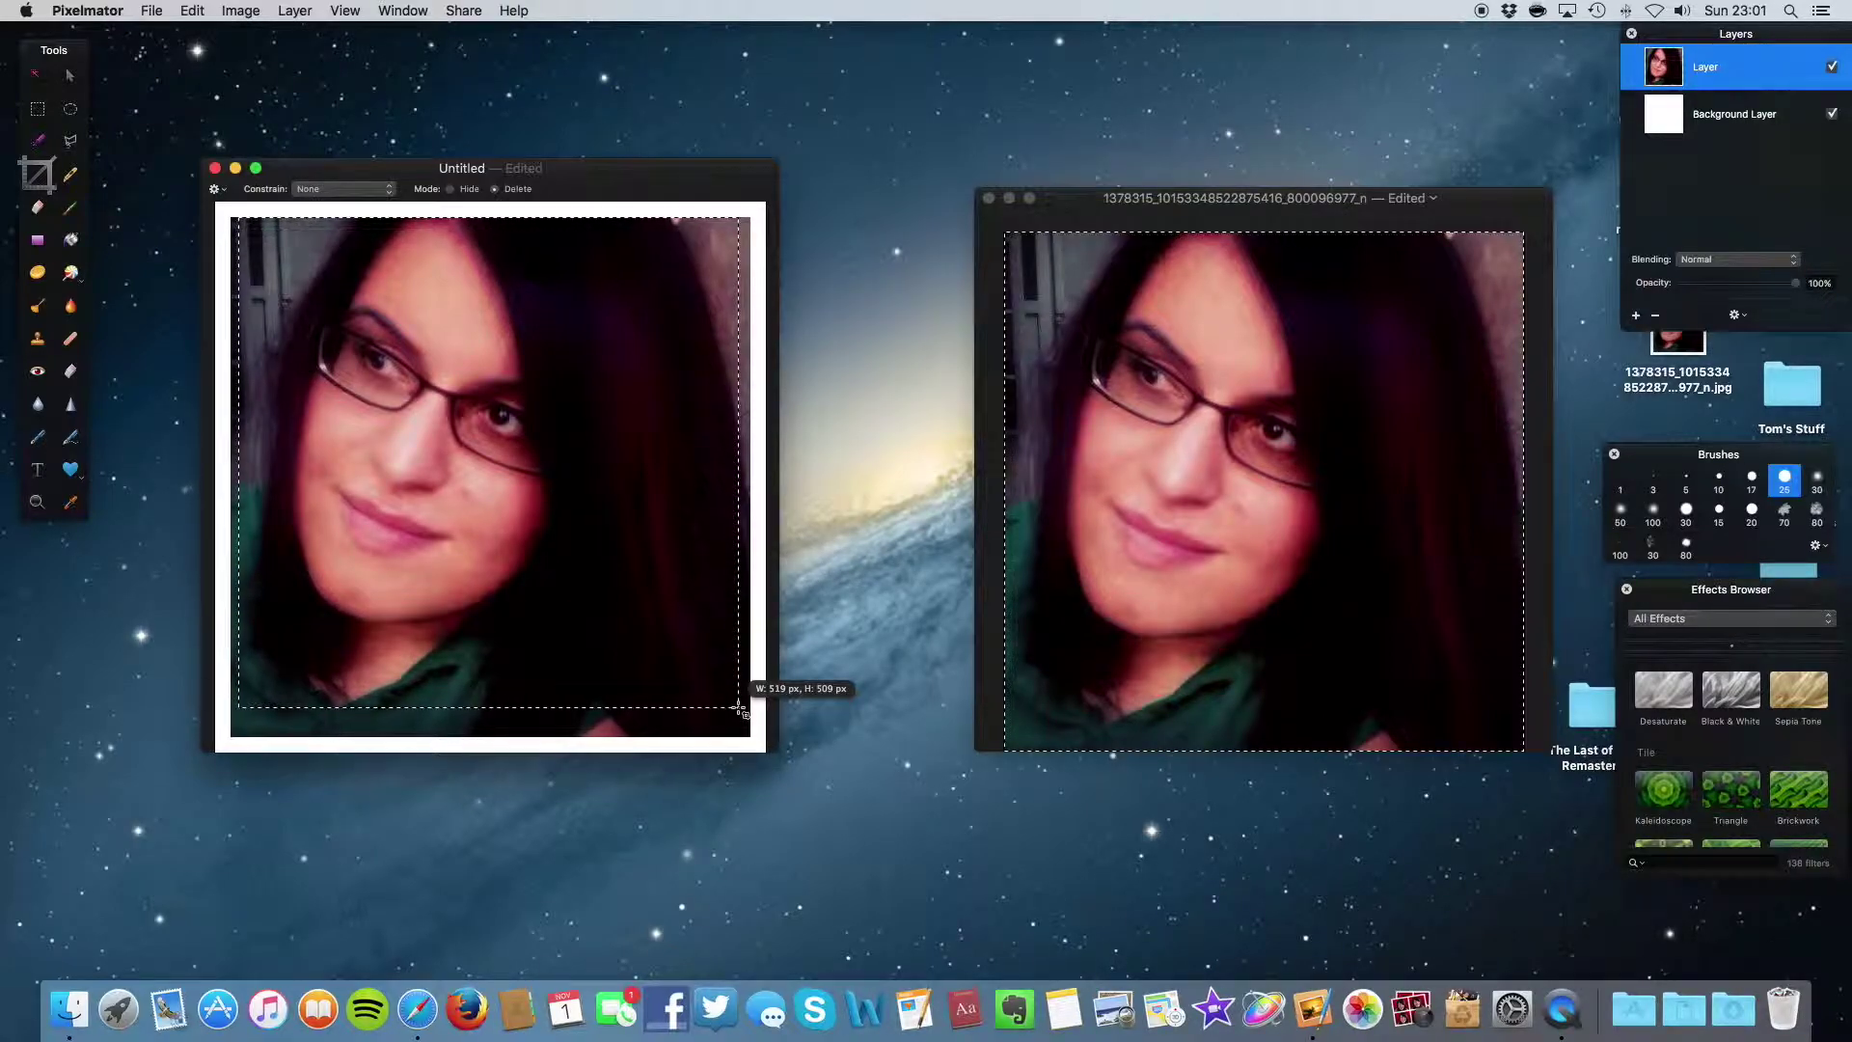
drag(739, 708, 599, 667)
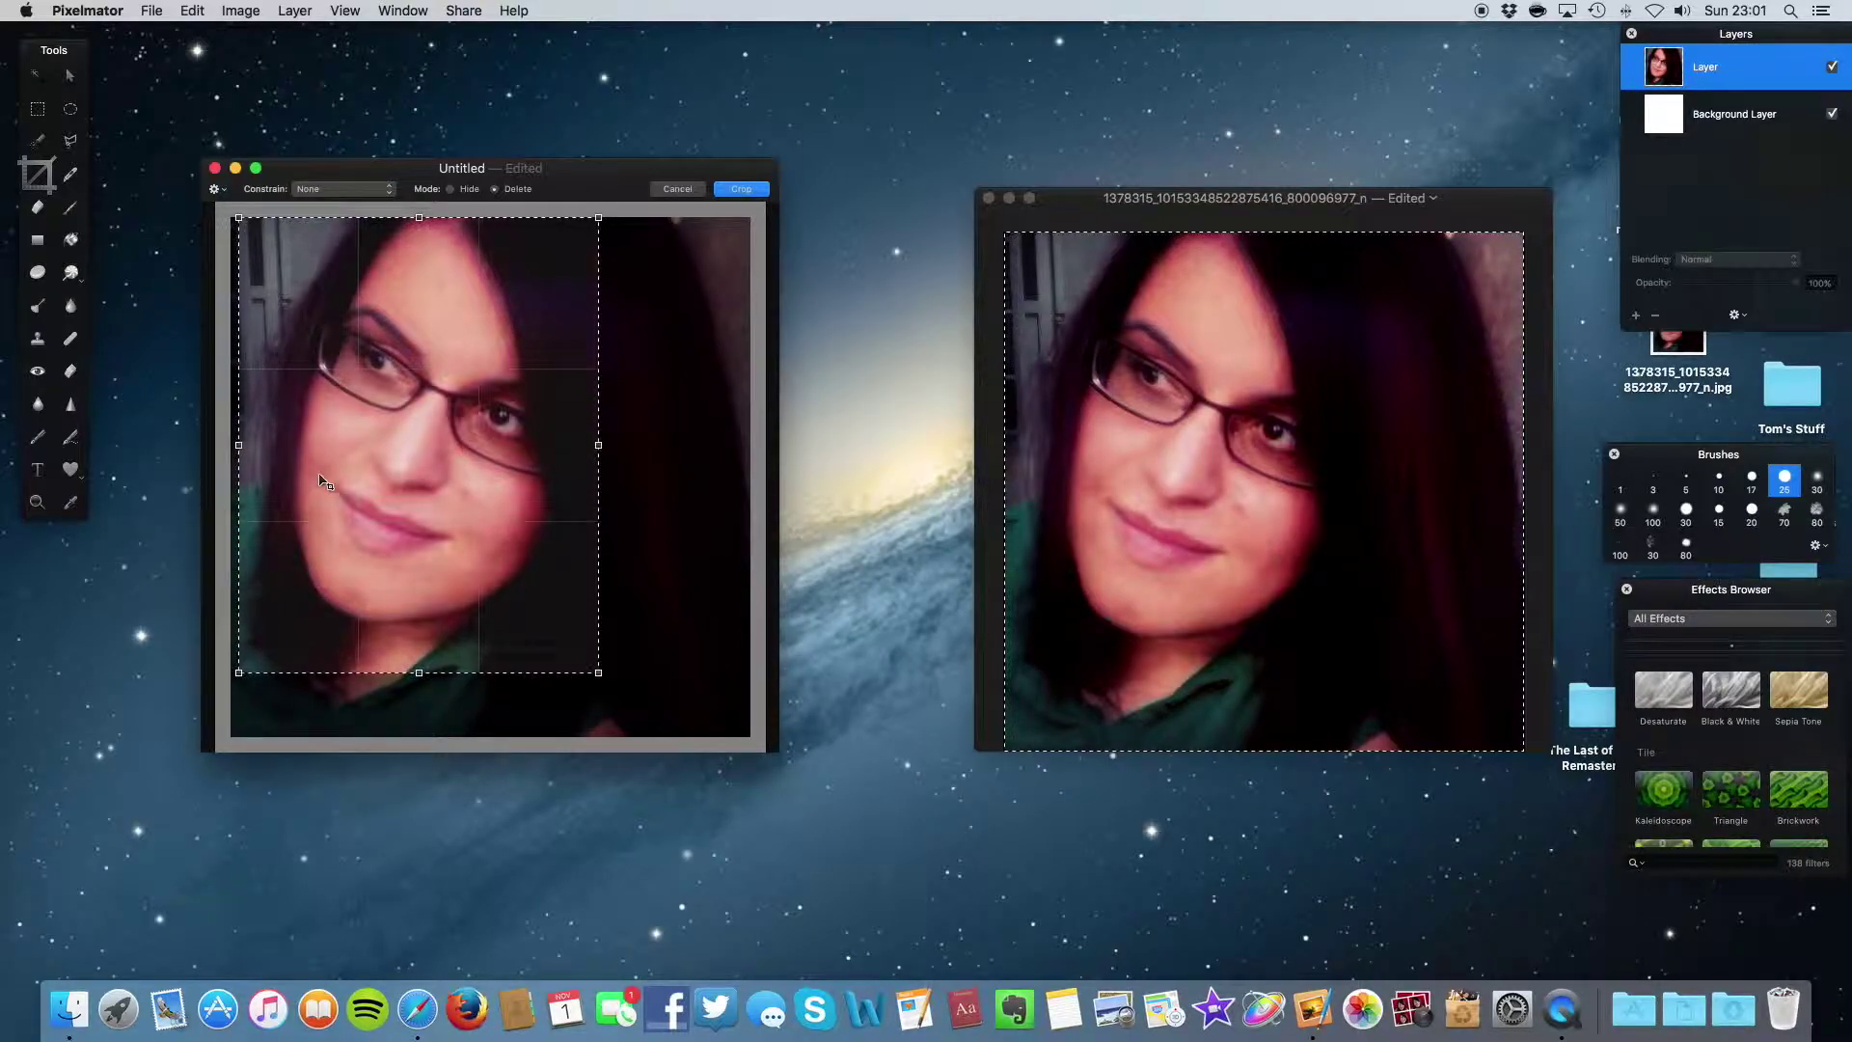
key(Return)
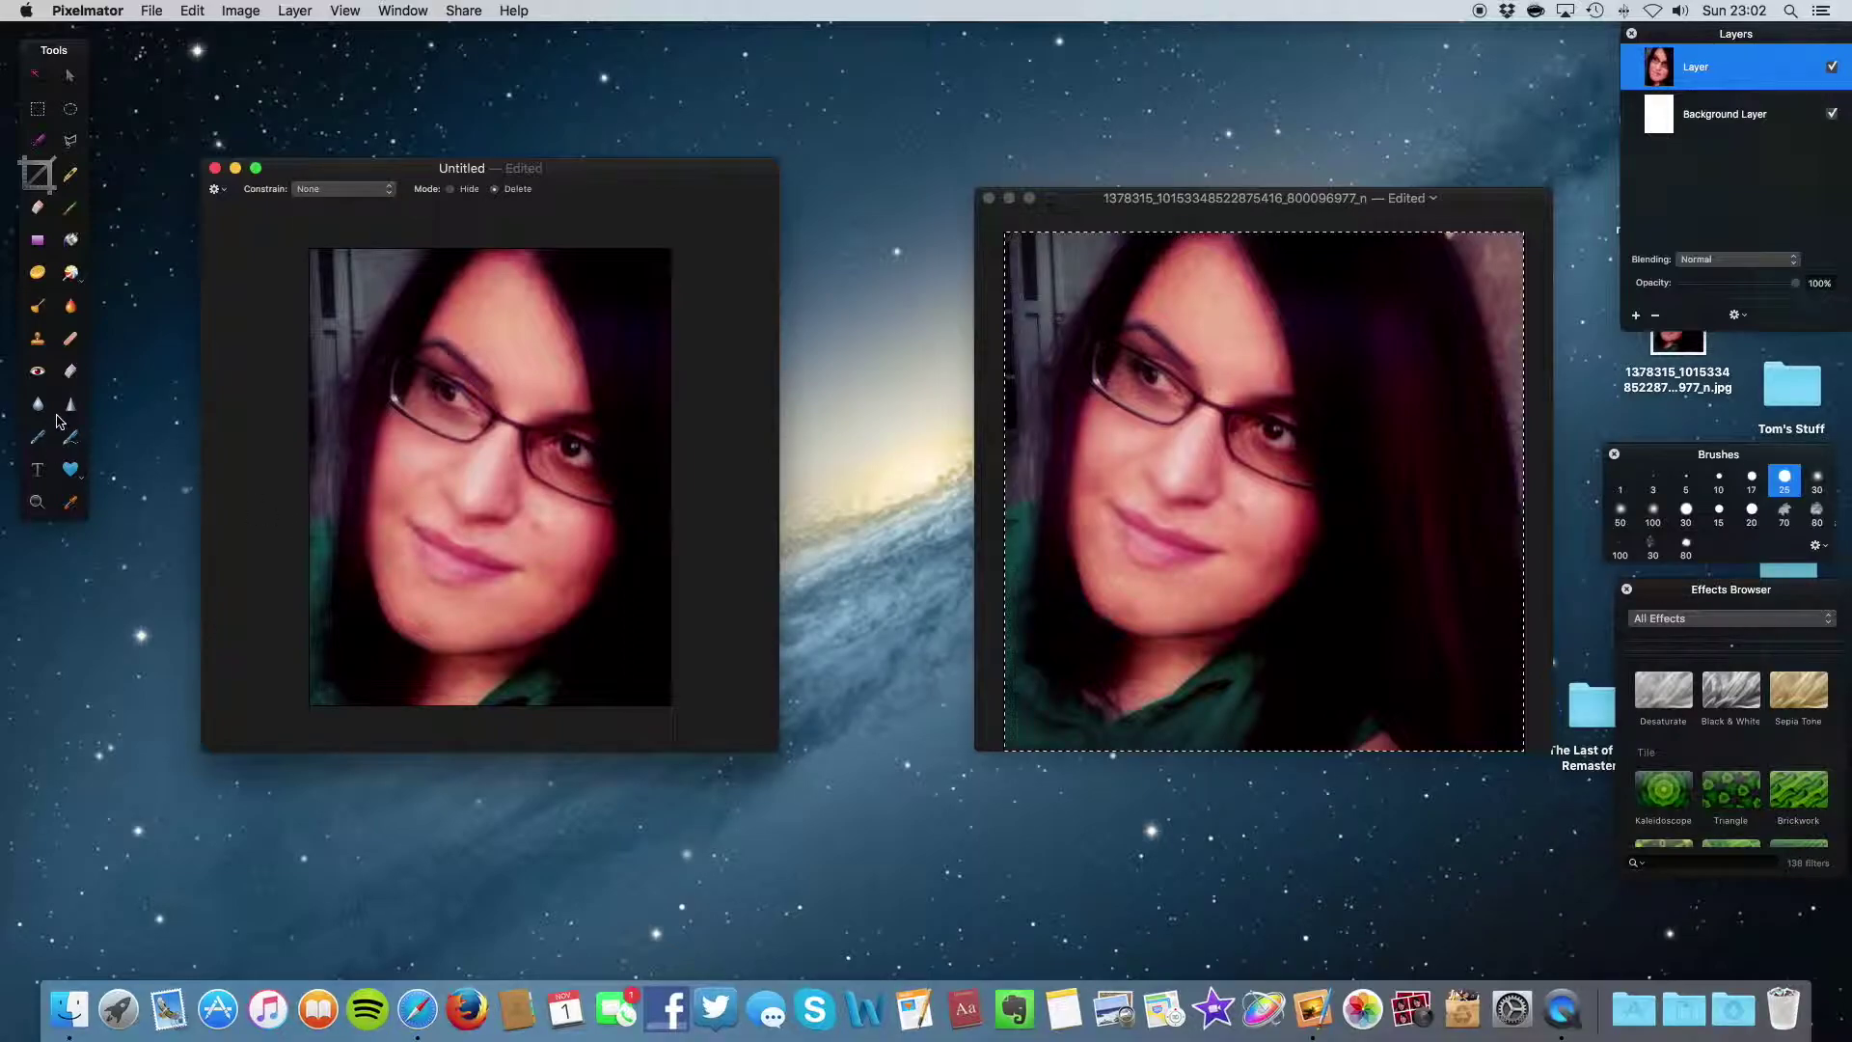
click(1676, 620)
Step: Filter the Effects Browser to Color Adjustments and select the Exposure effect
click(1676, 619)
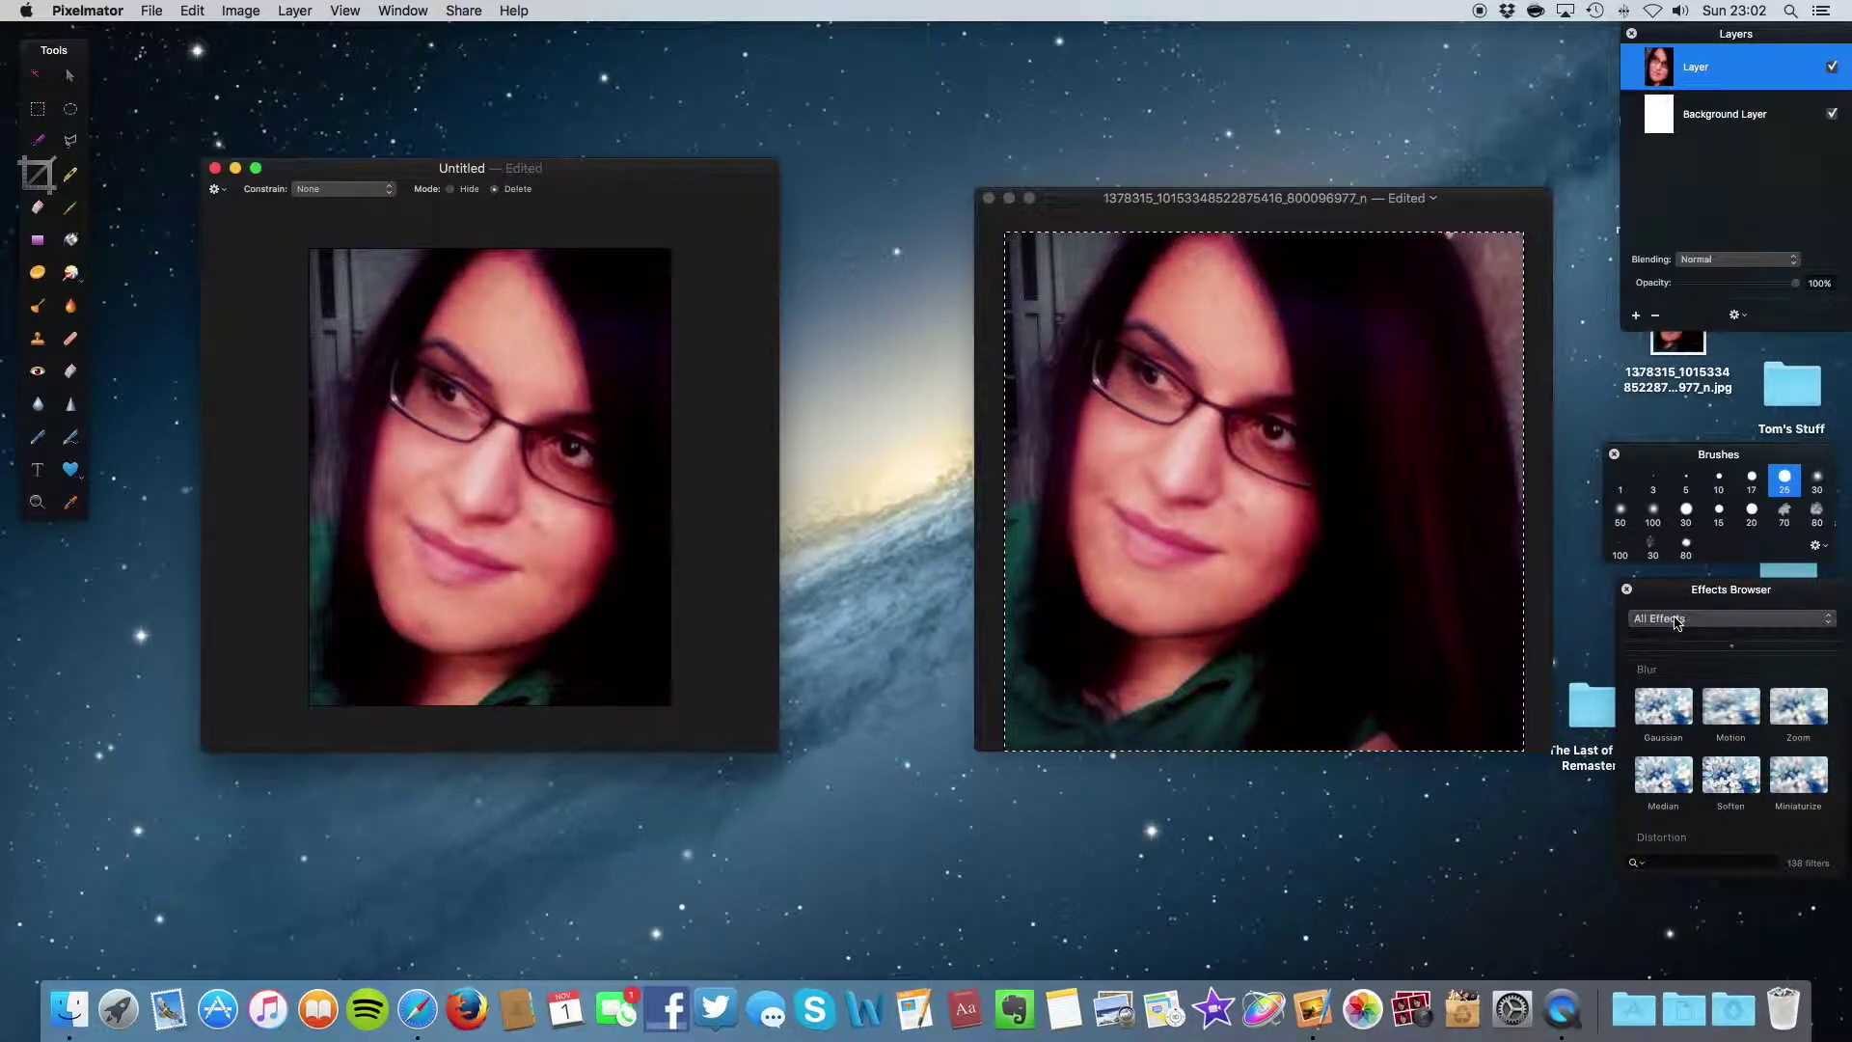
click(1676, 619)
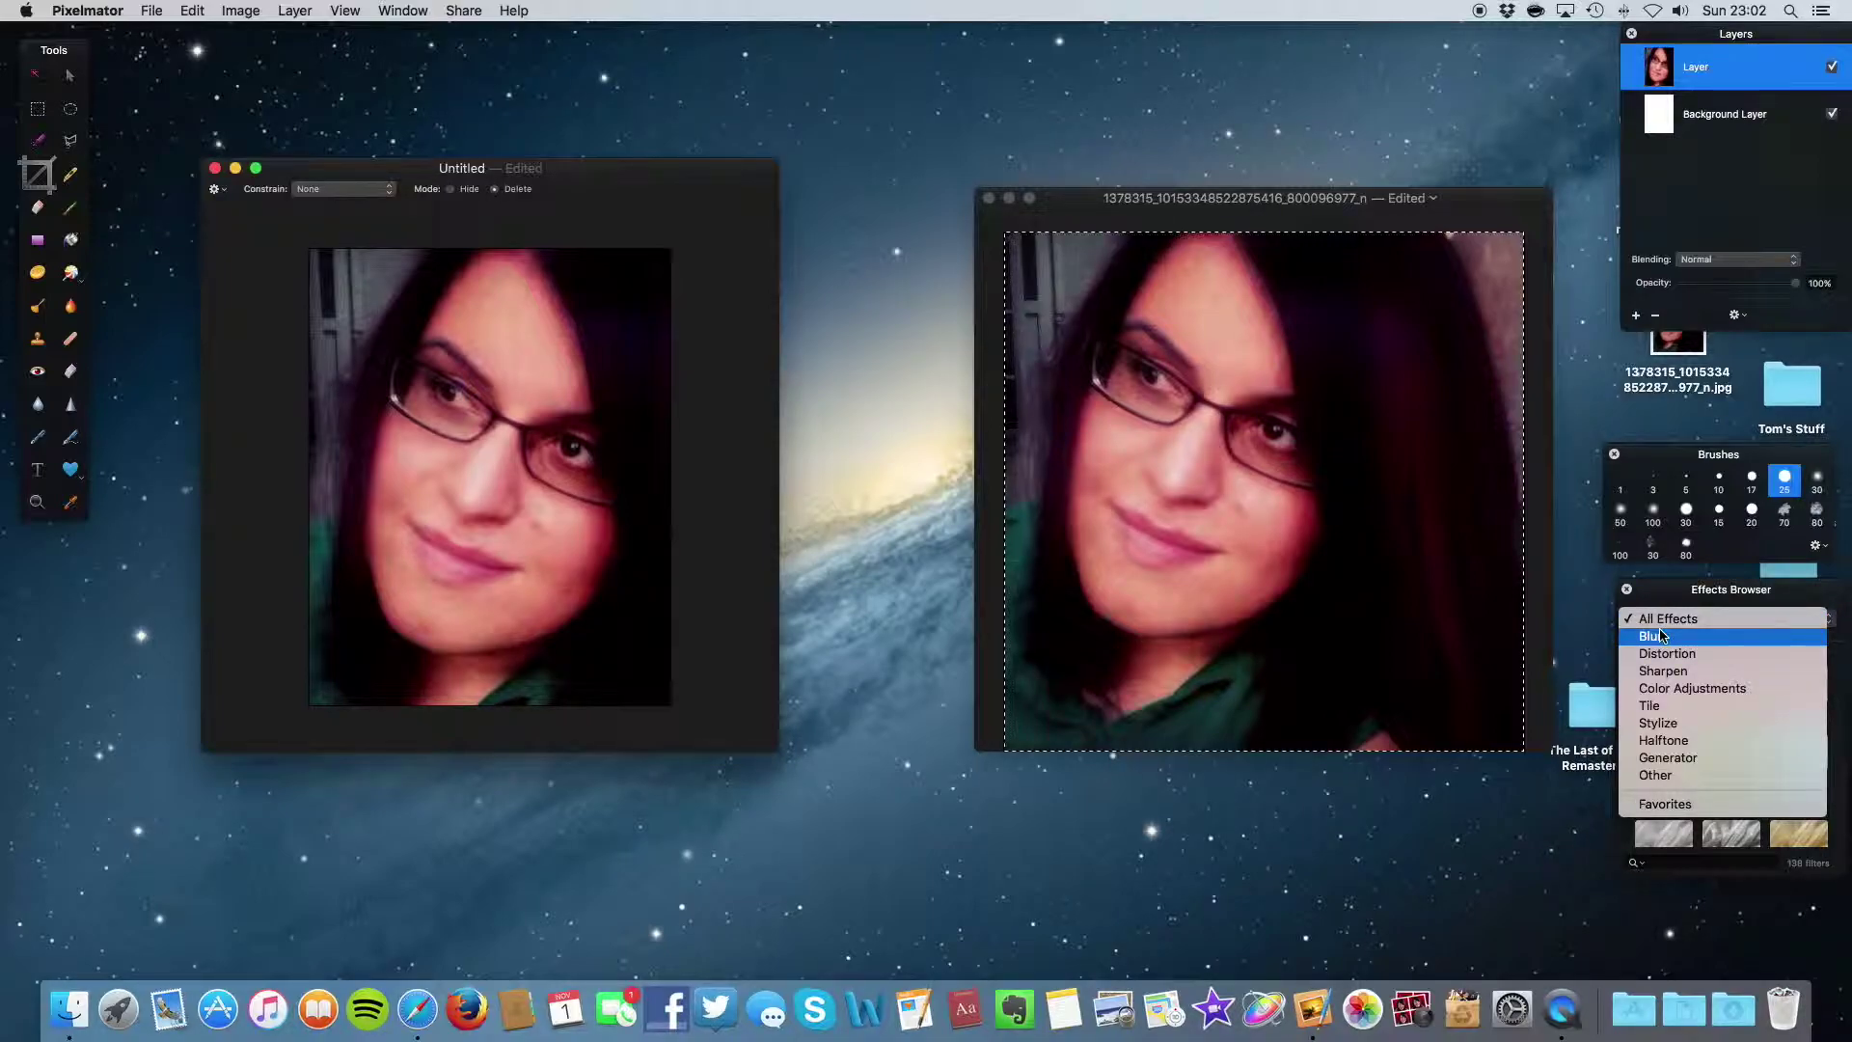
click(1704, 691)
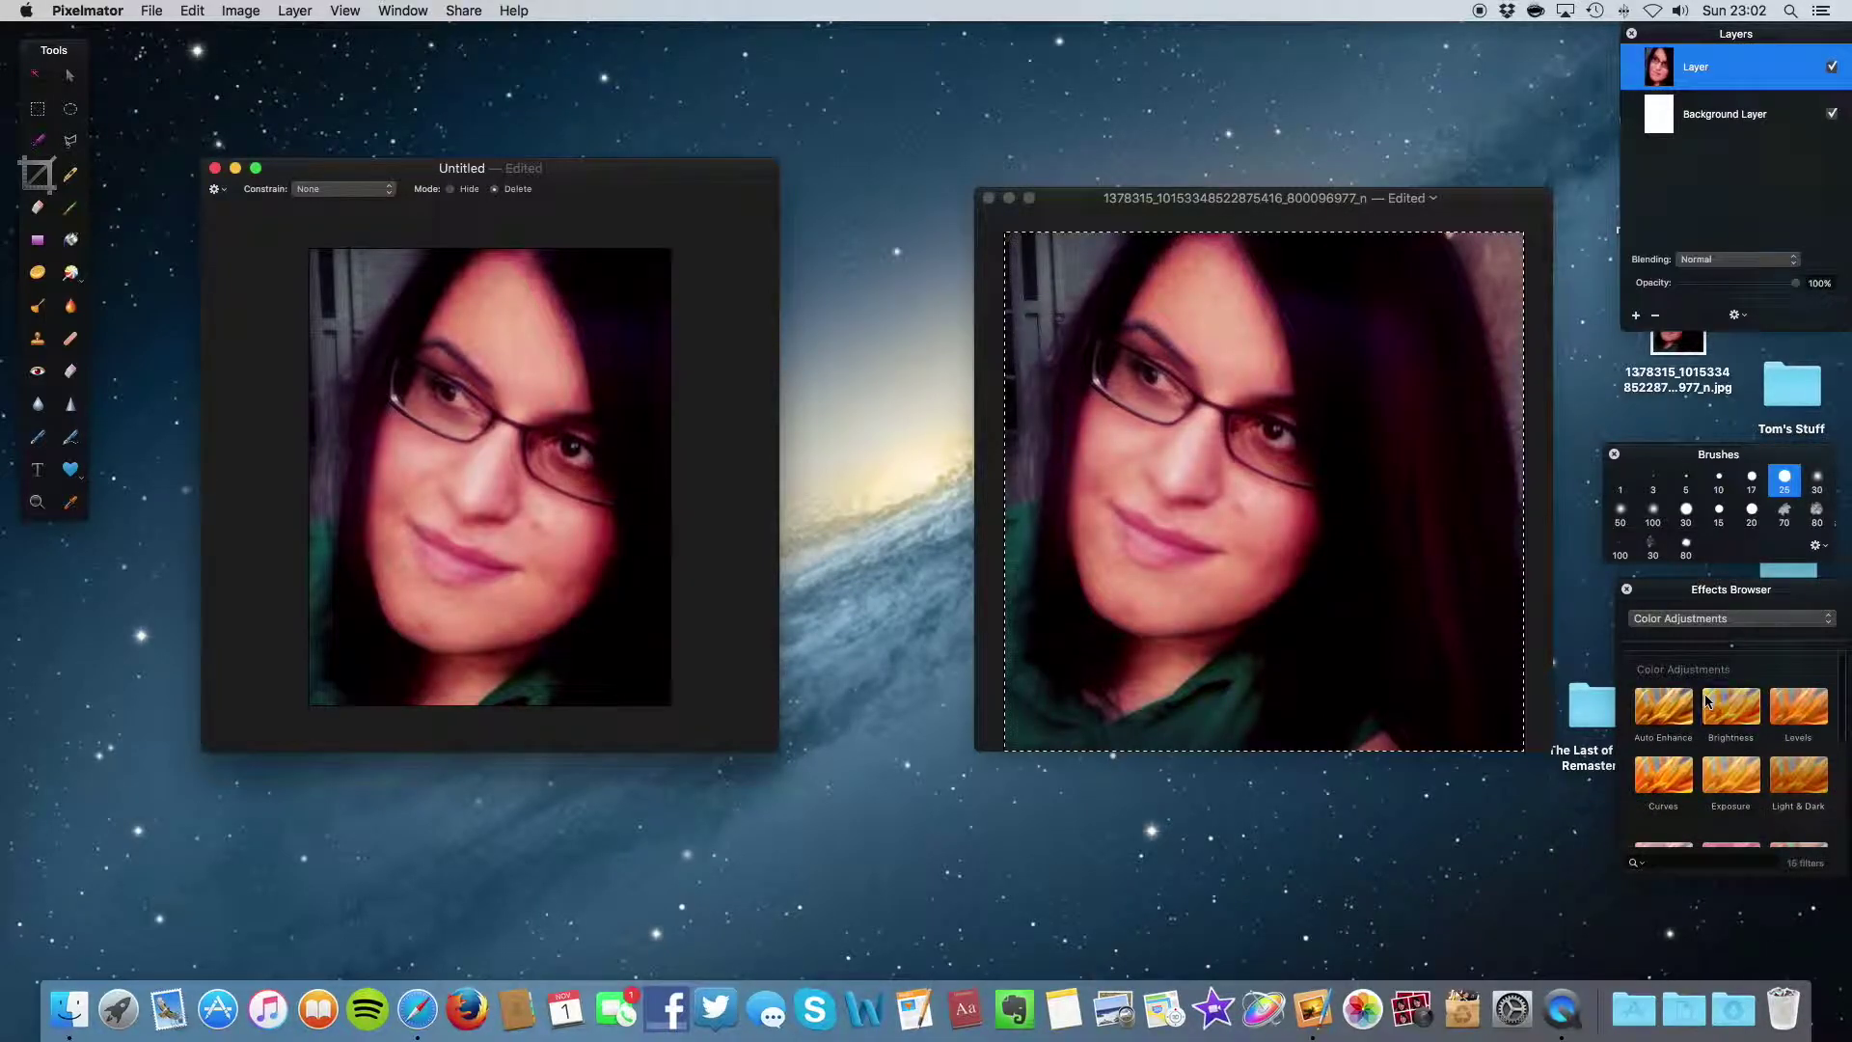
scroll(1704, 692, down, 2)
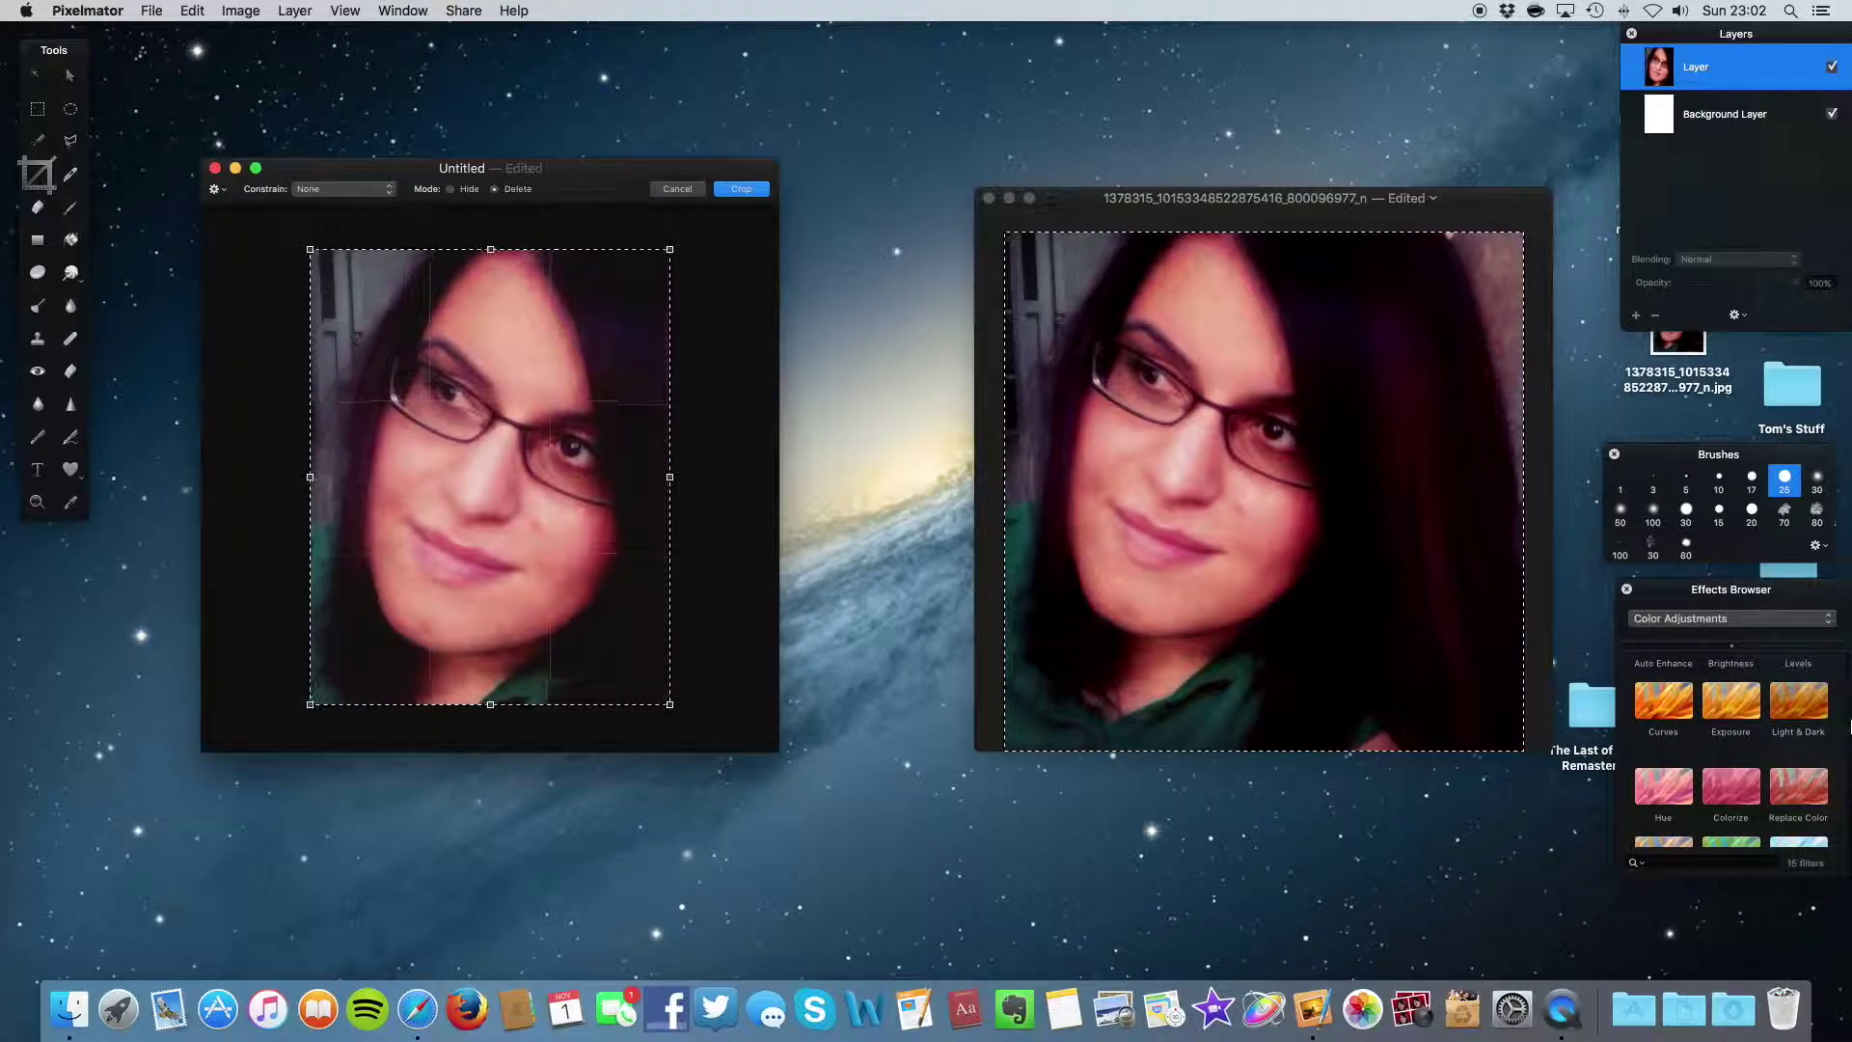
click(1752, 719)
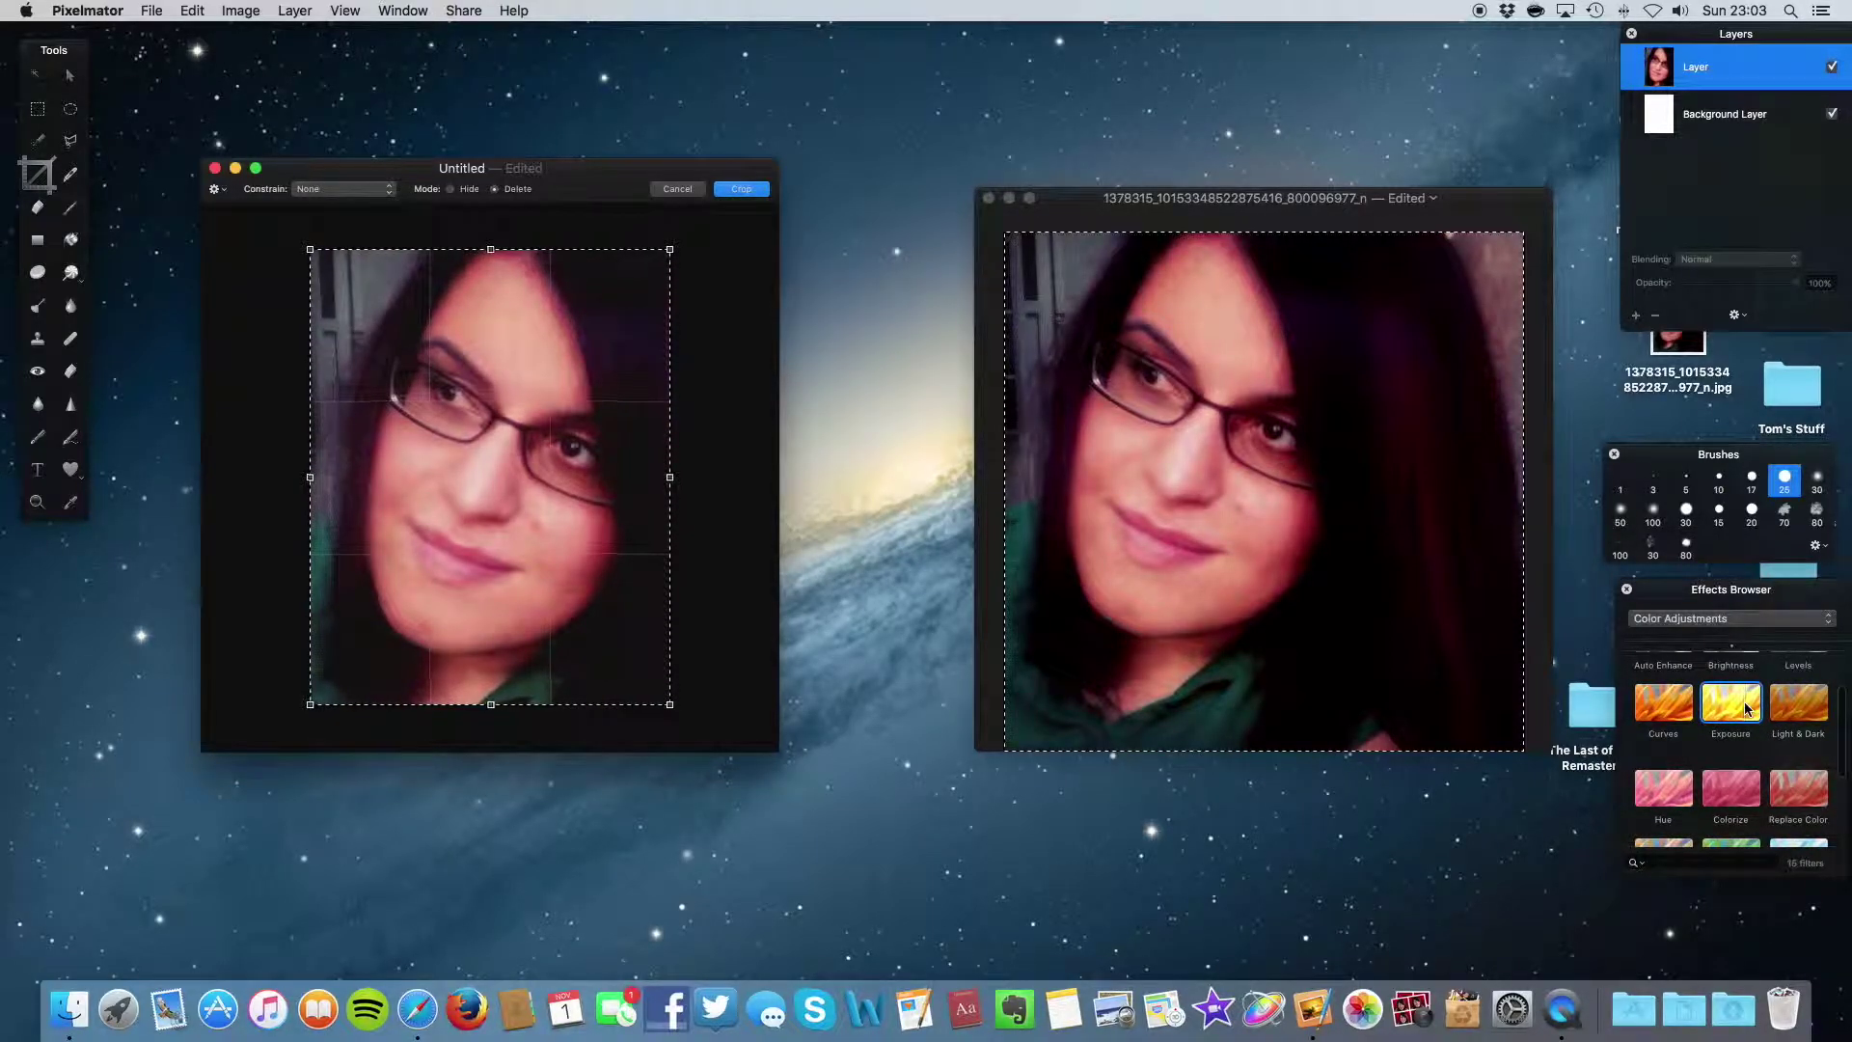
key(Return)
scroll(1747, 709, up, 2)
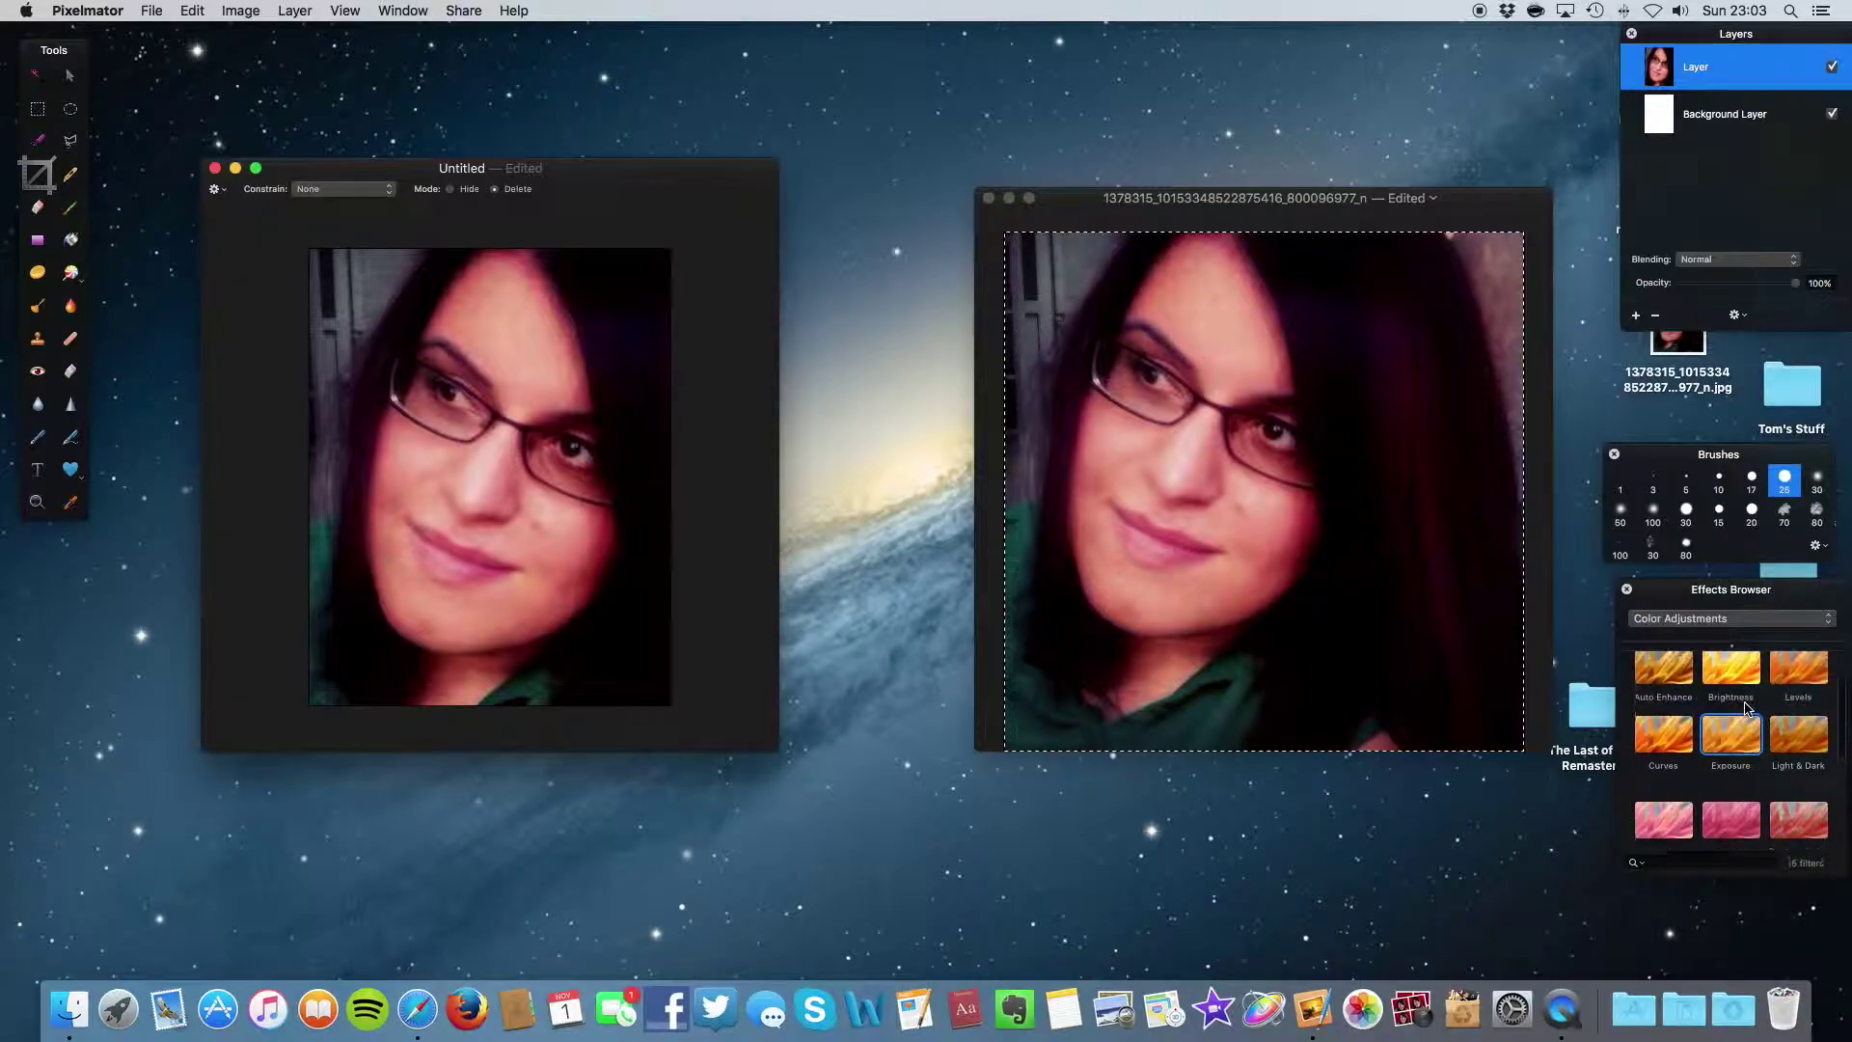
double_click(1729, 756)
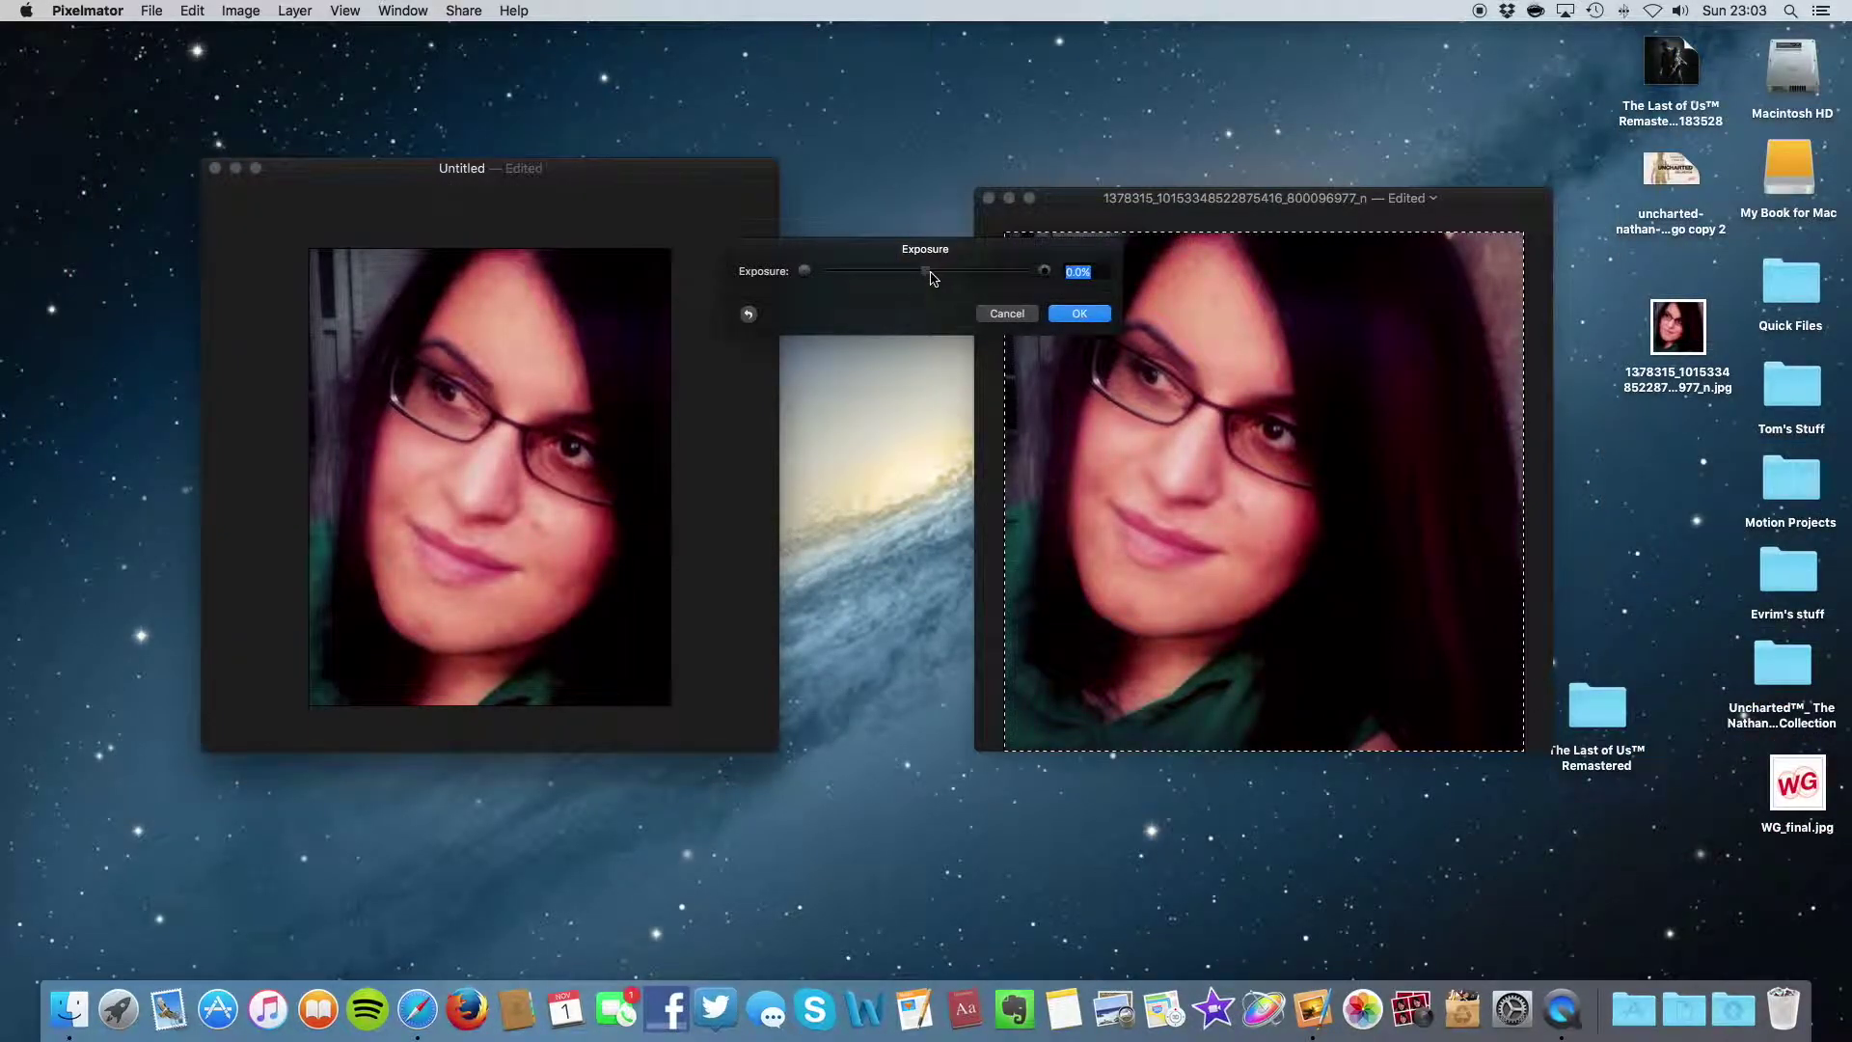
mouse_move(932, 278)
mouse_down()
mouse_move(972, 286)
mouse_move(943, 286)
mouse_up()
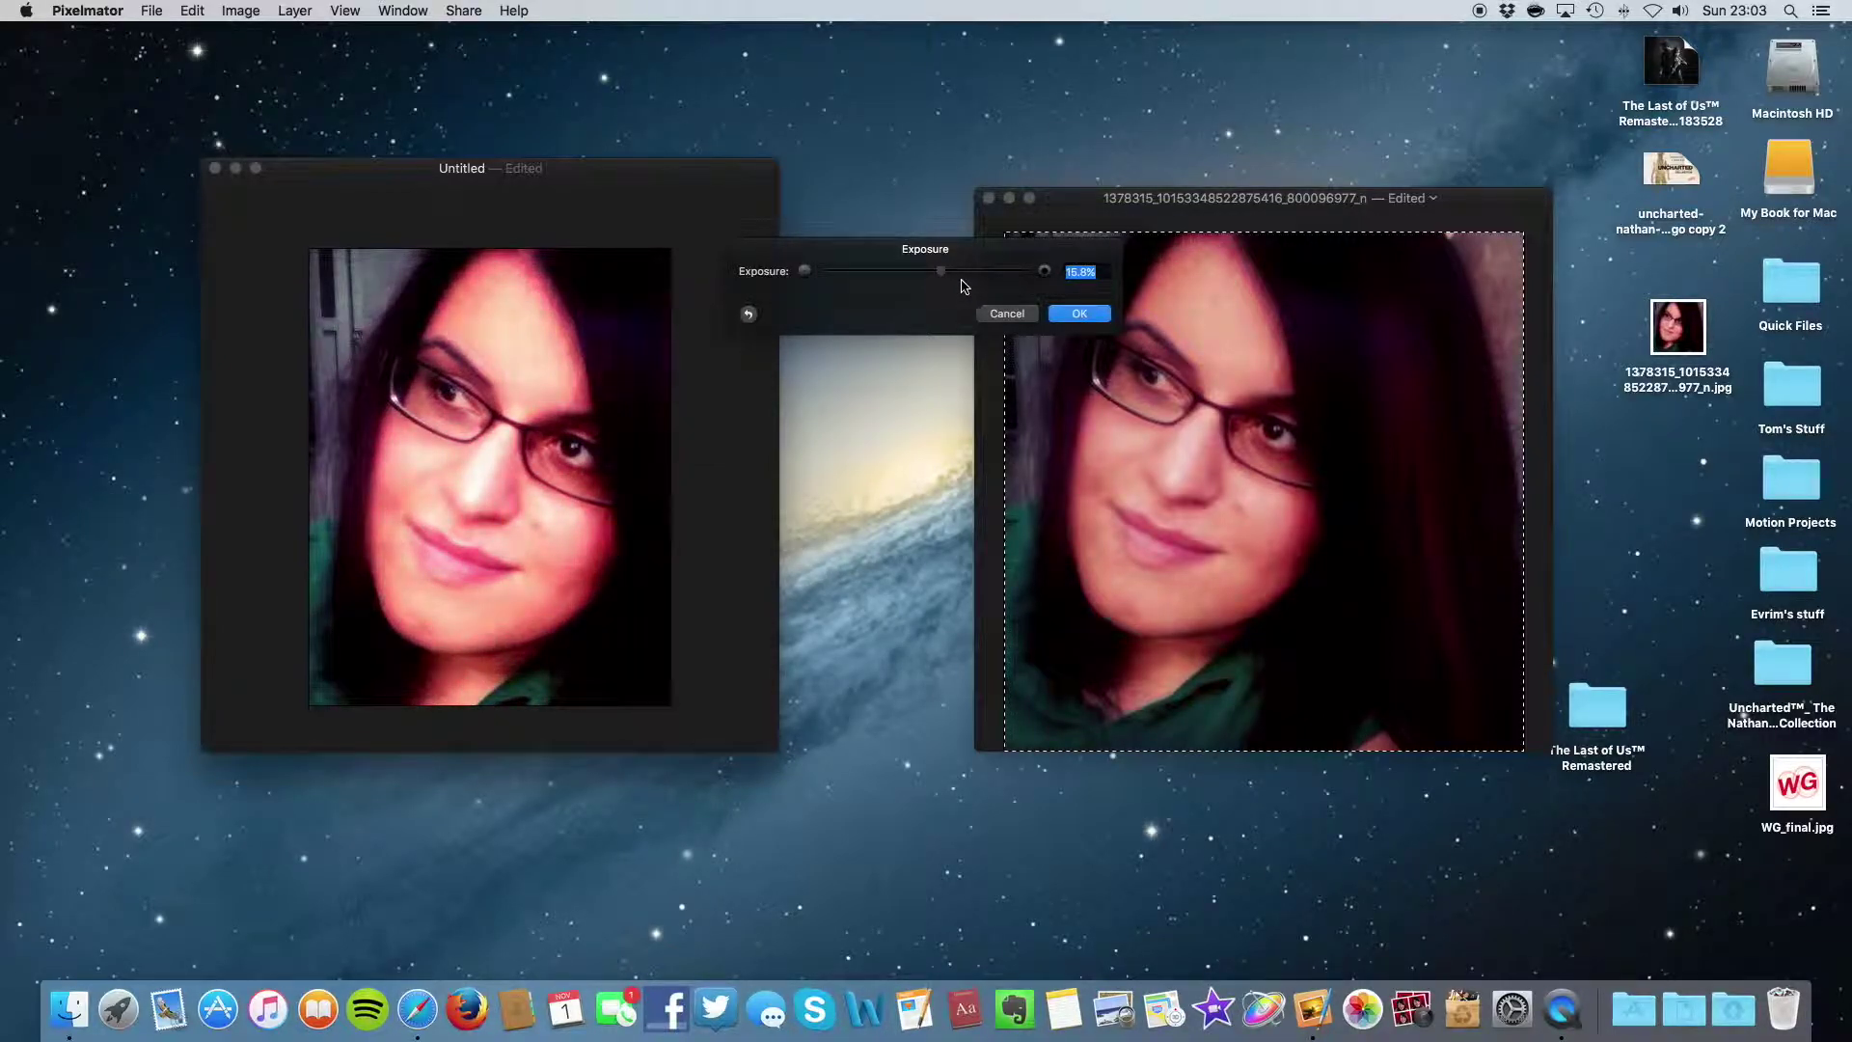
click(1007, 313)
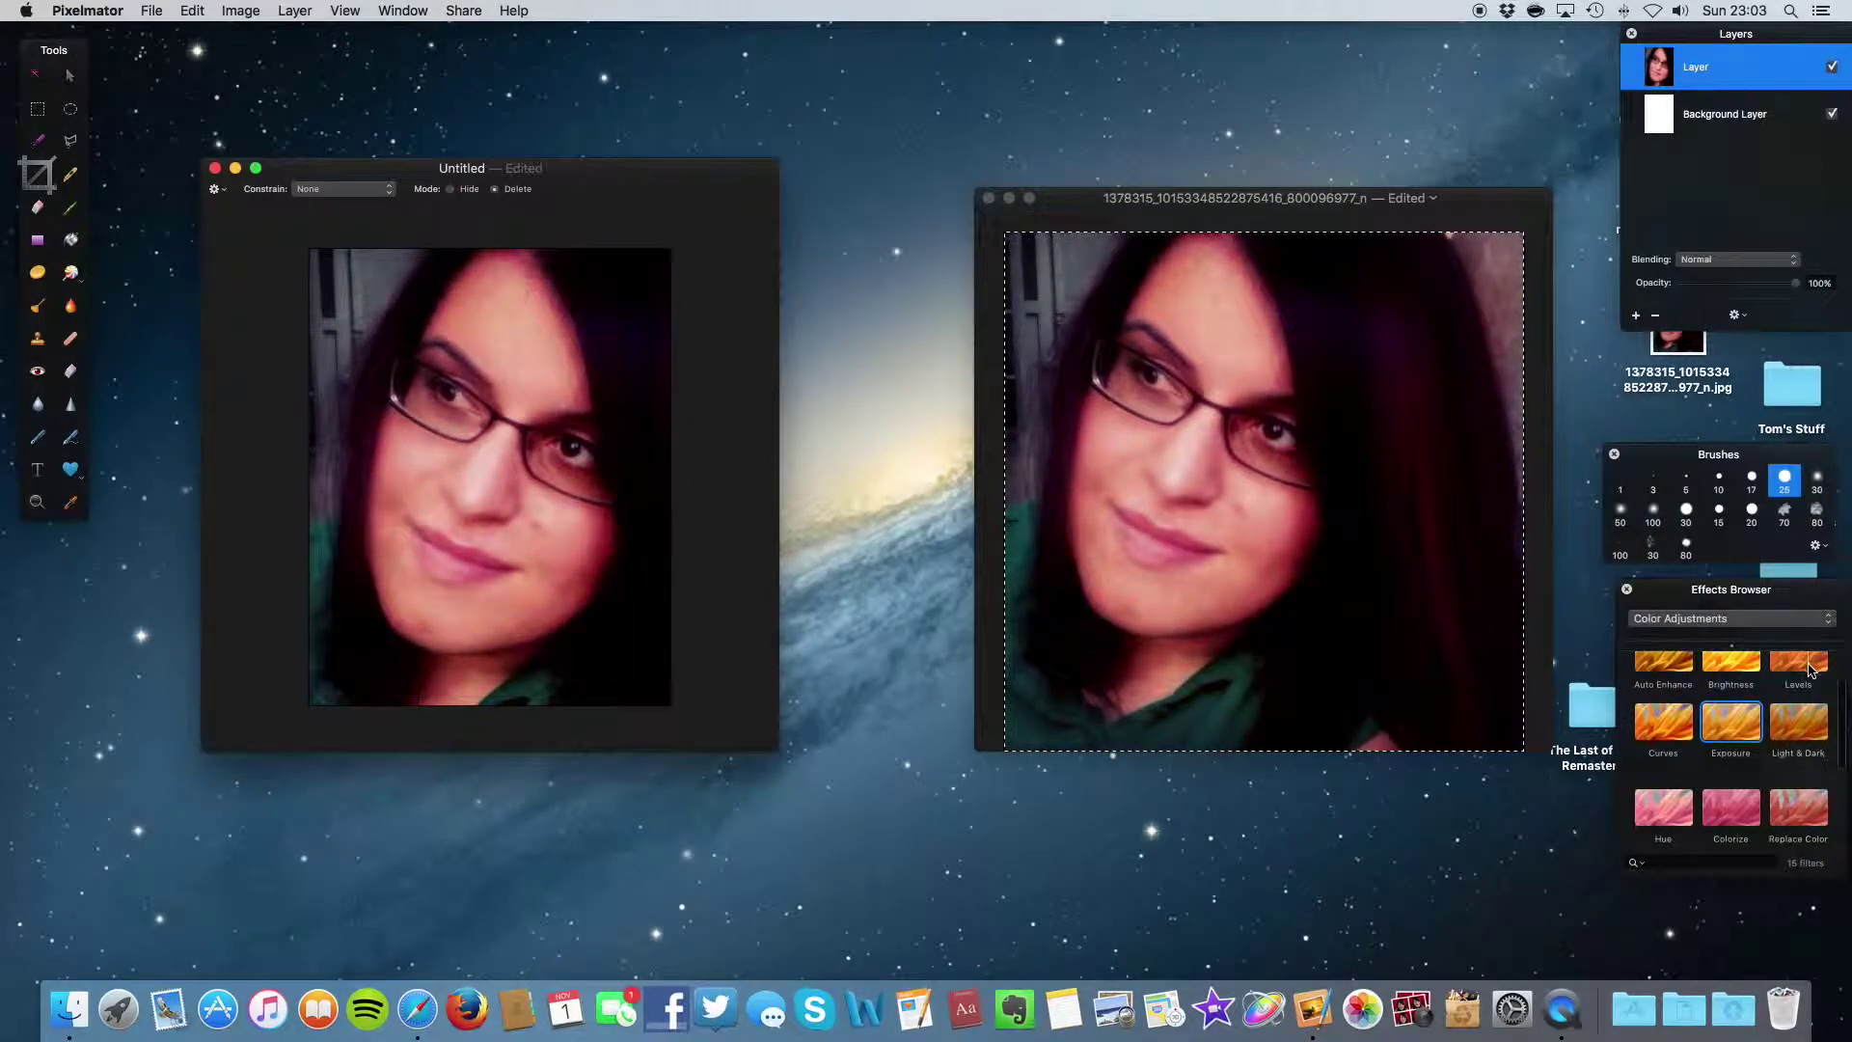
double_click(1799, 664)
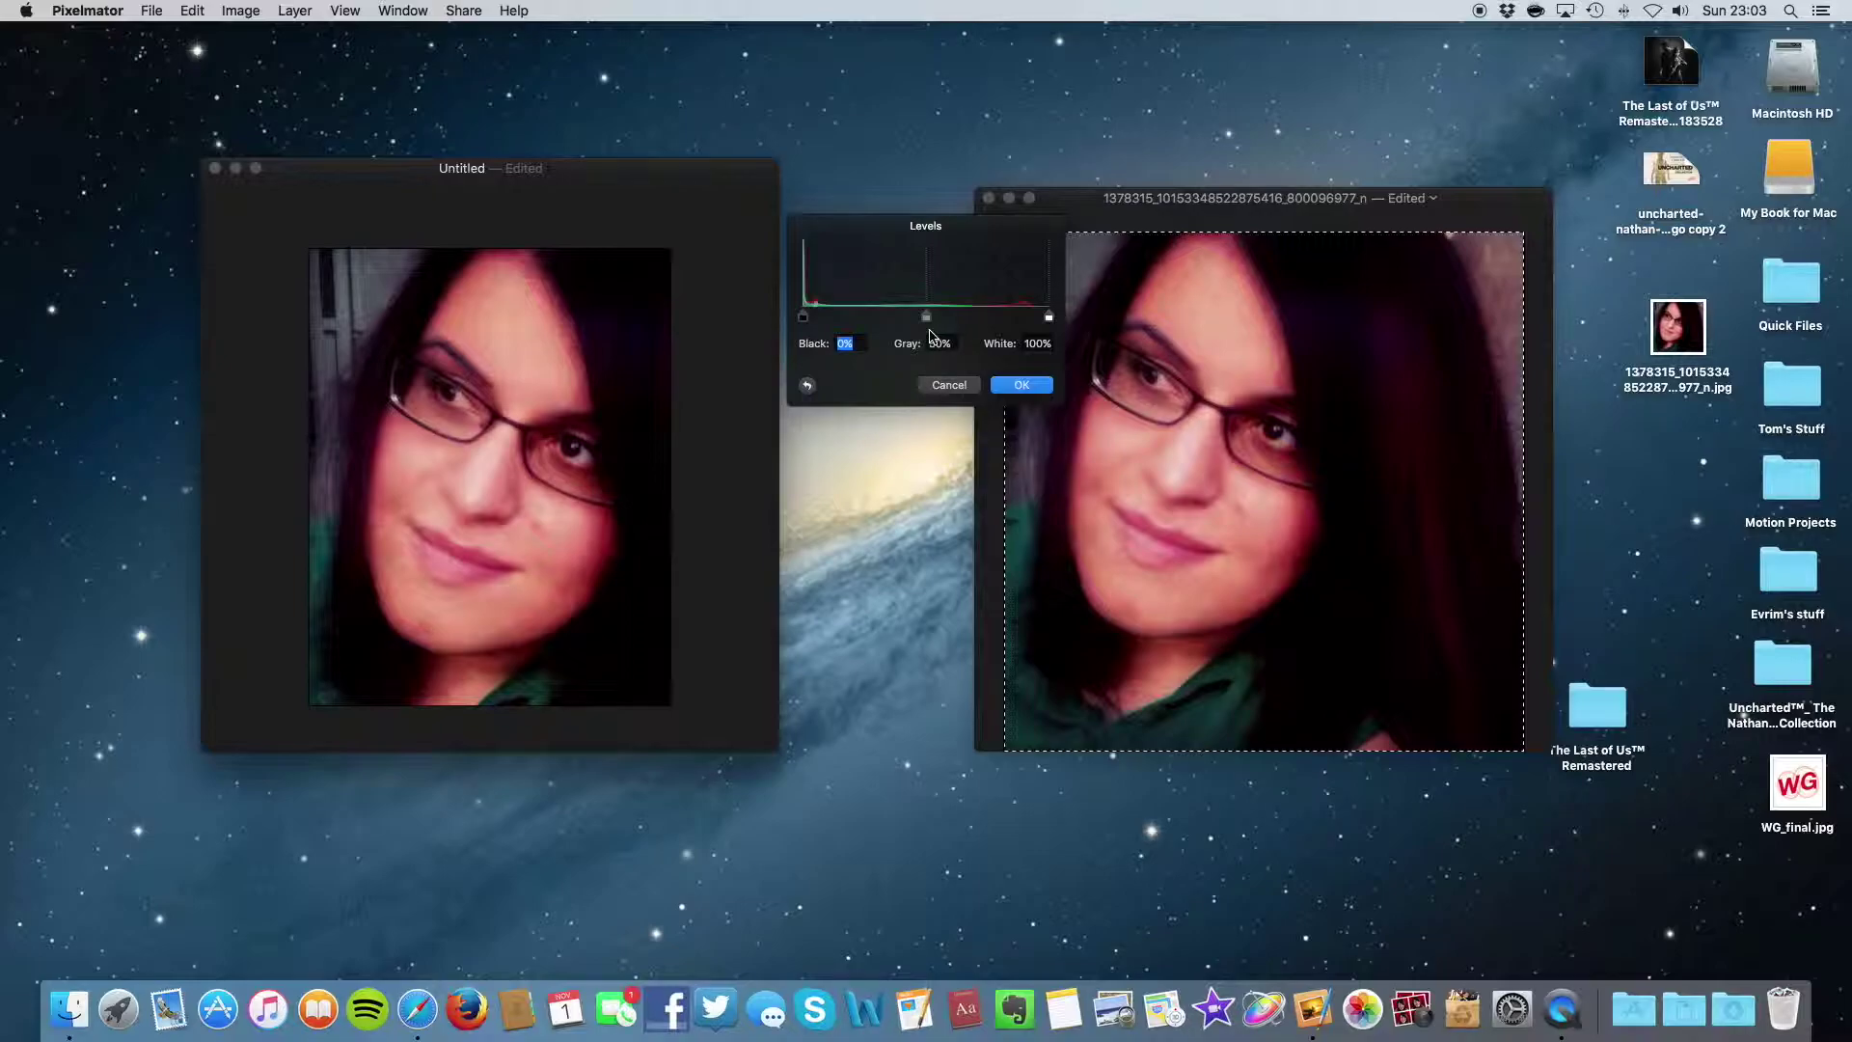
drag(926, 318, 1020, 323)
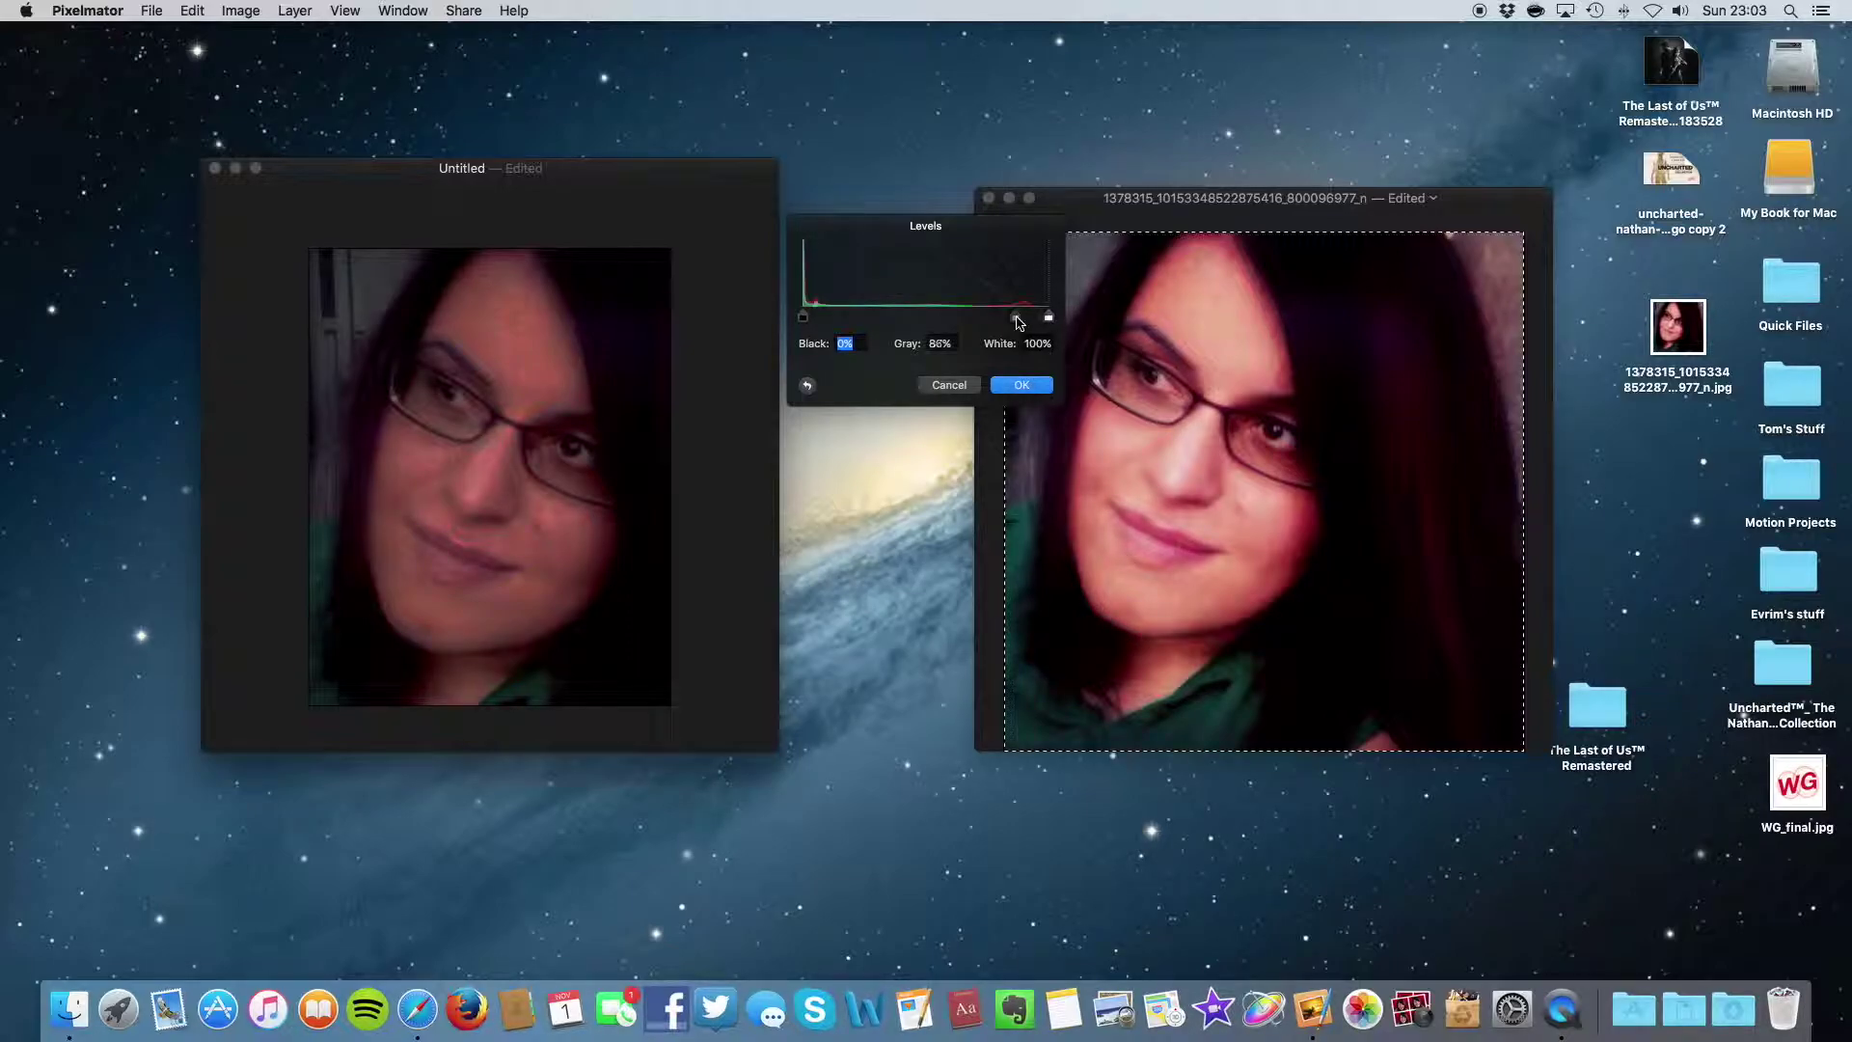
drag(1019, 323, 889, 336)
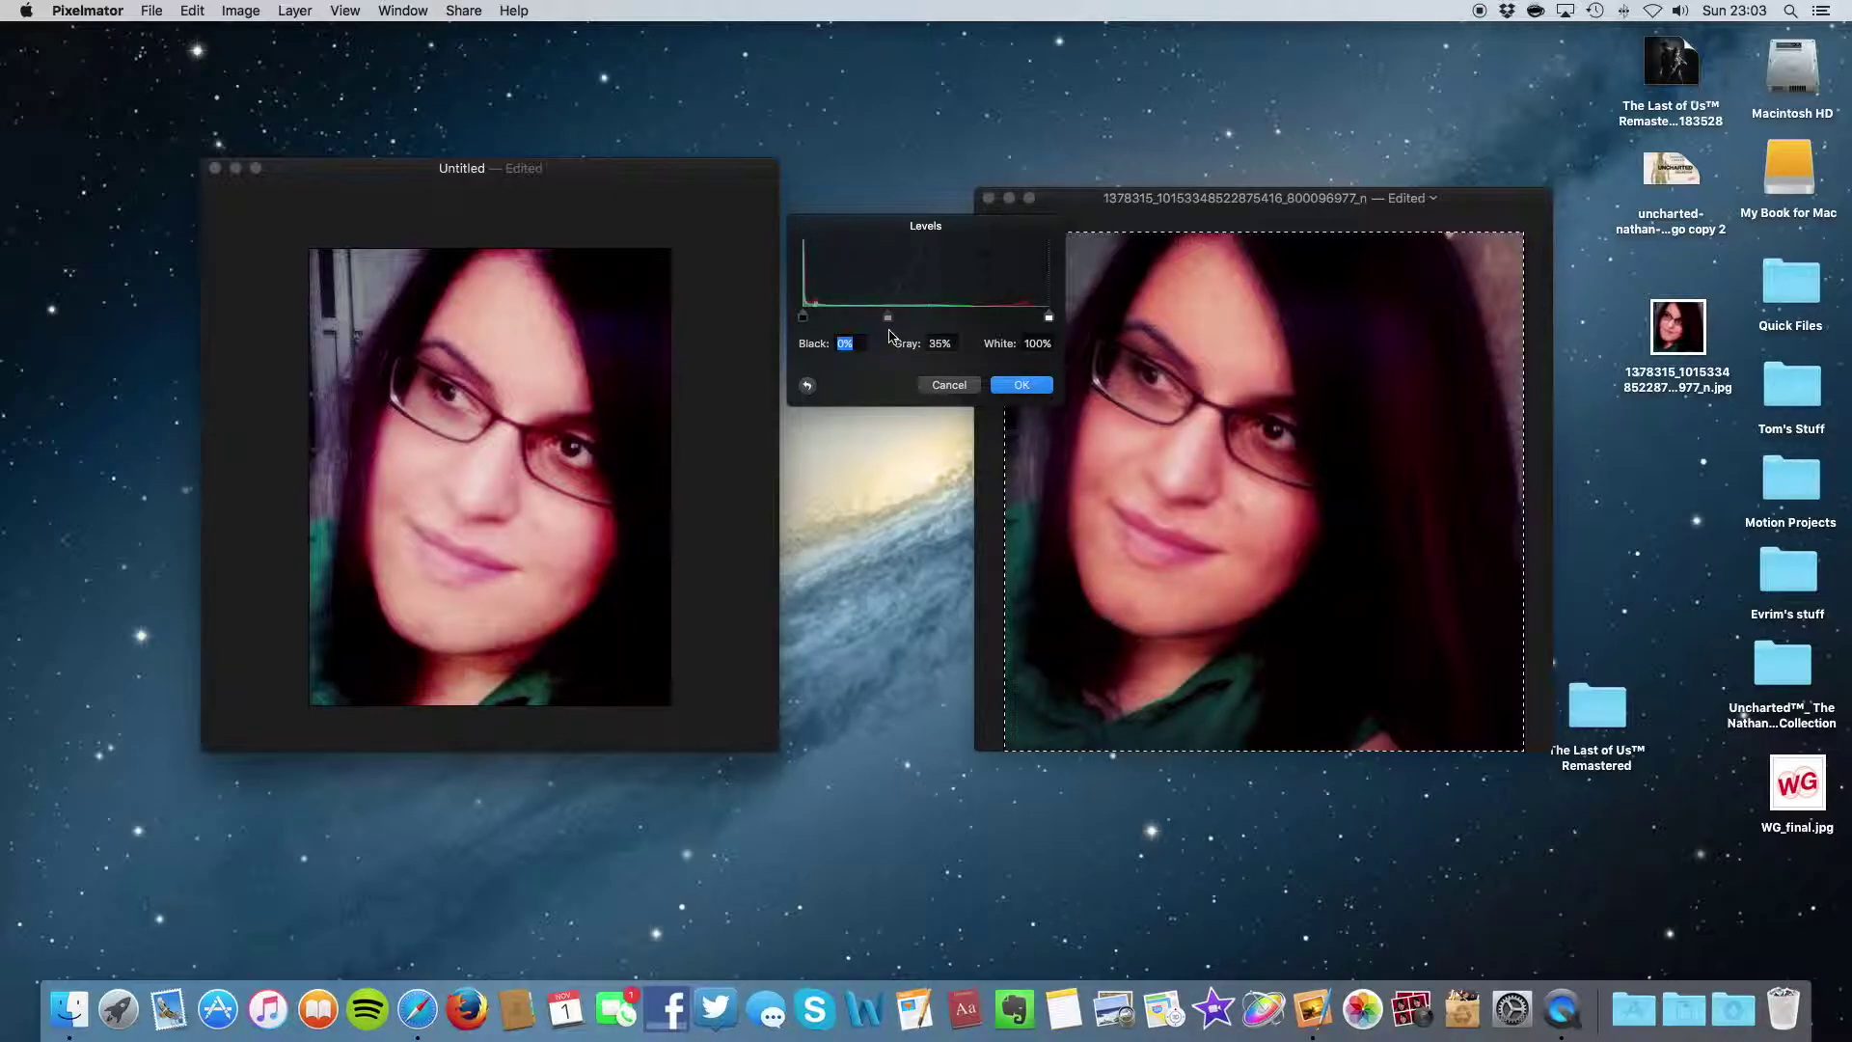
drag(889, 335, 815, 345)
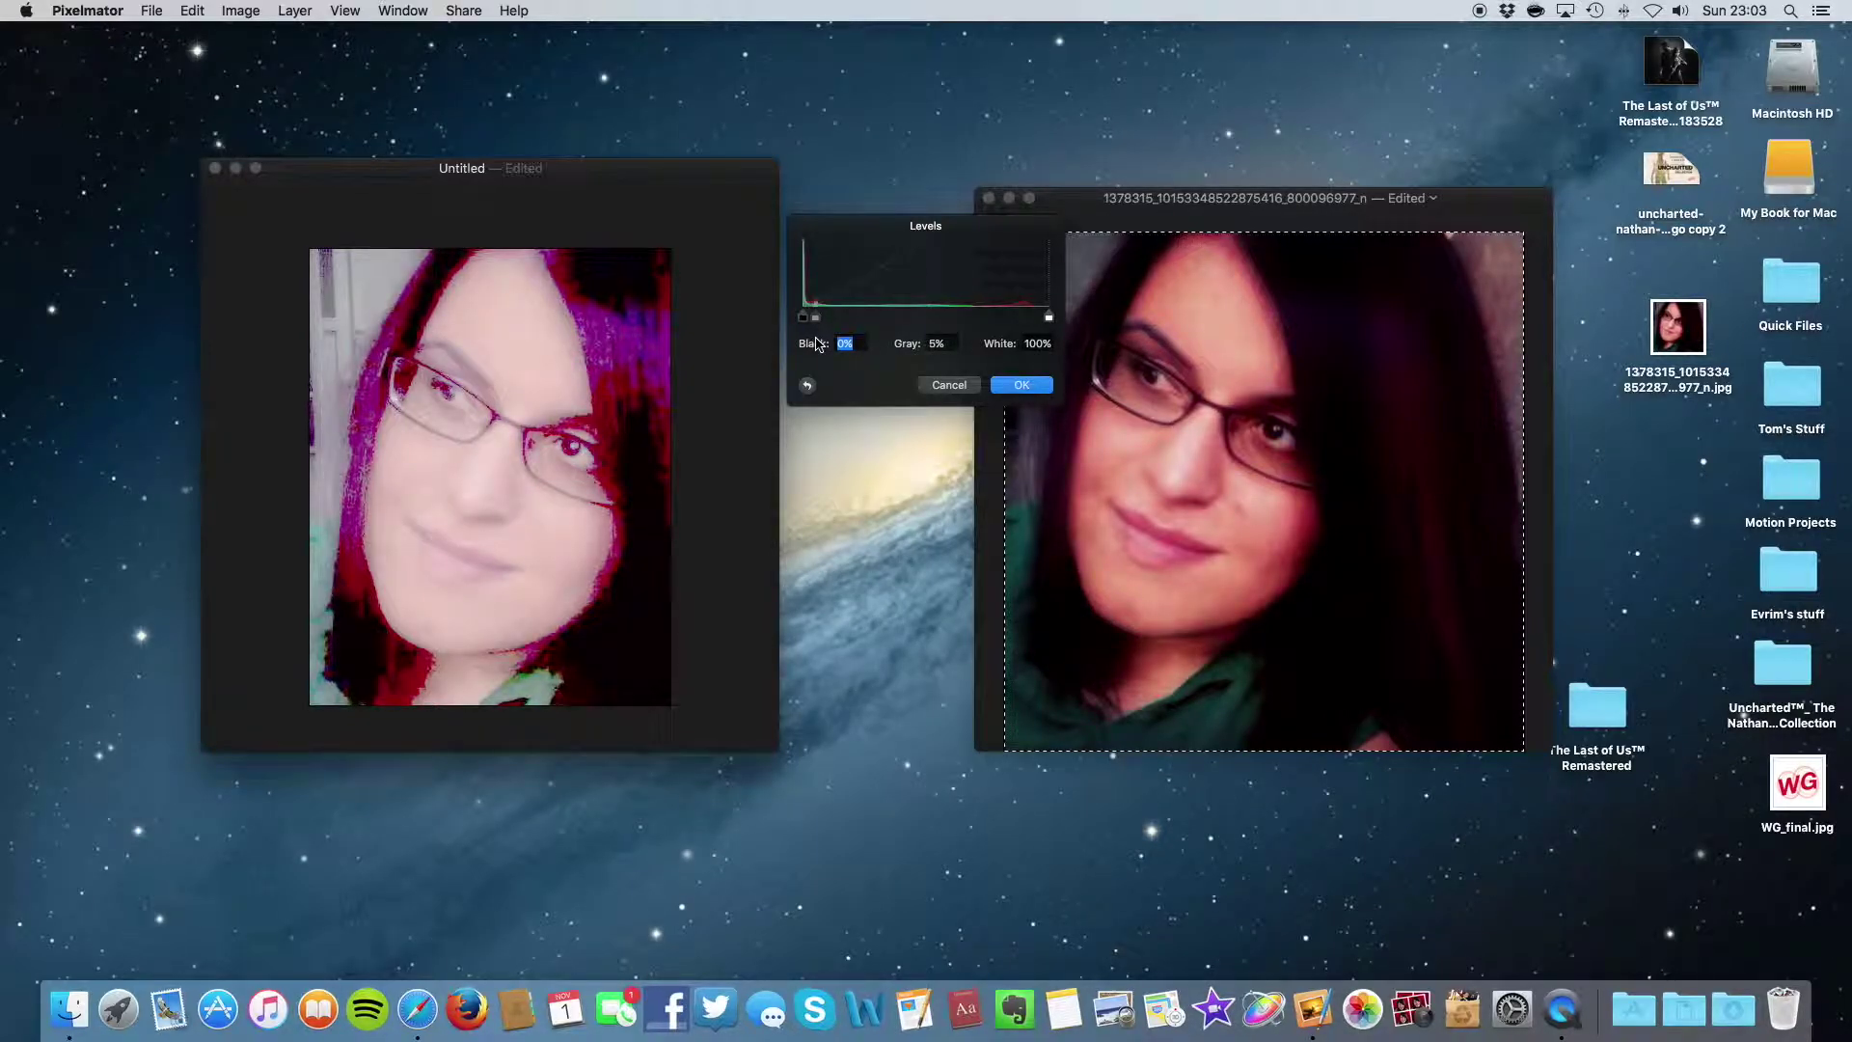
drag(817, 344, 956, 343)
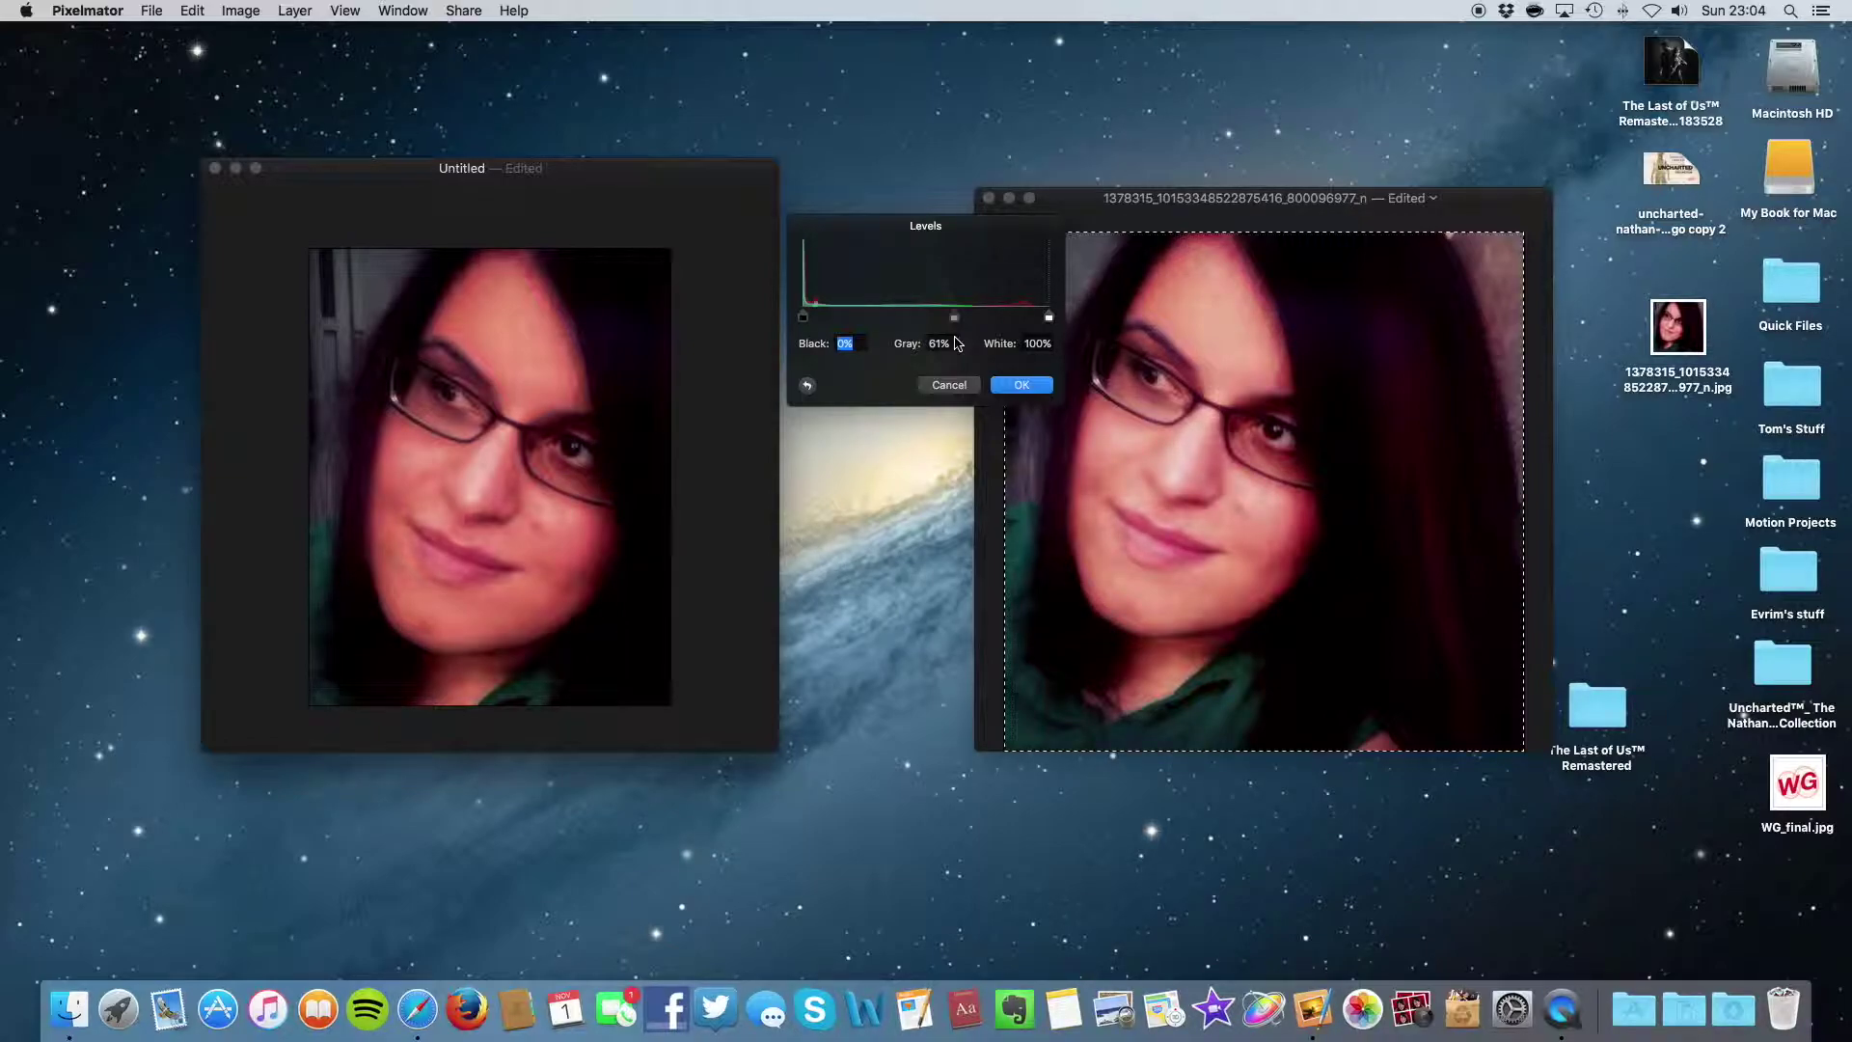
drag(956, 344, 965, 344)
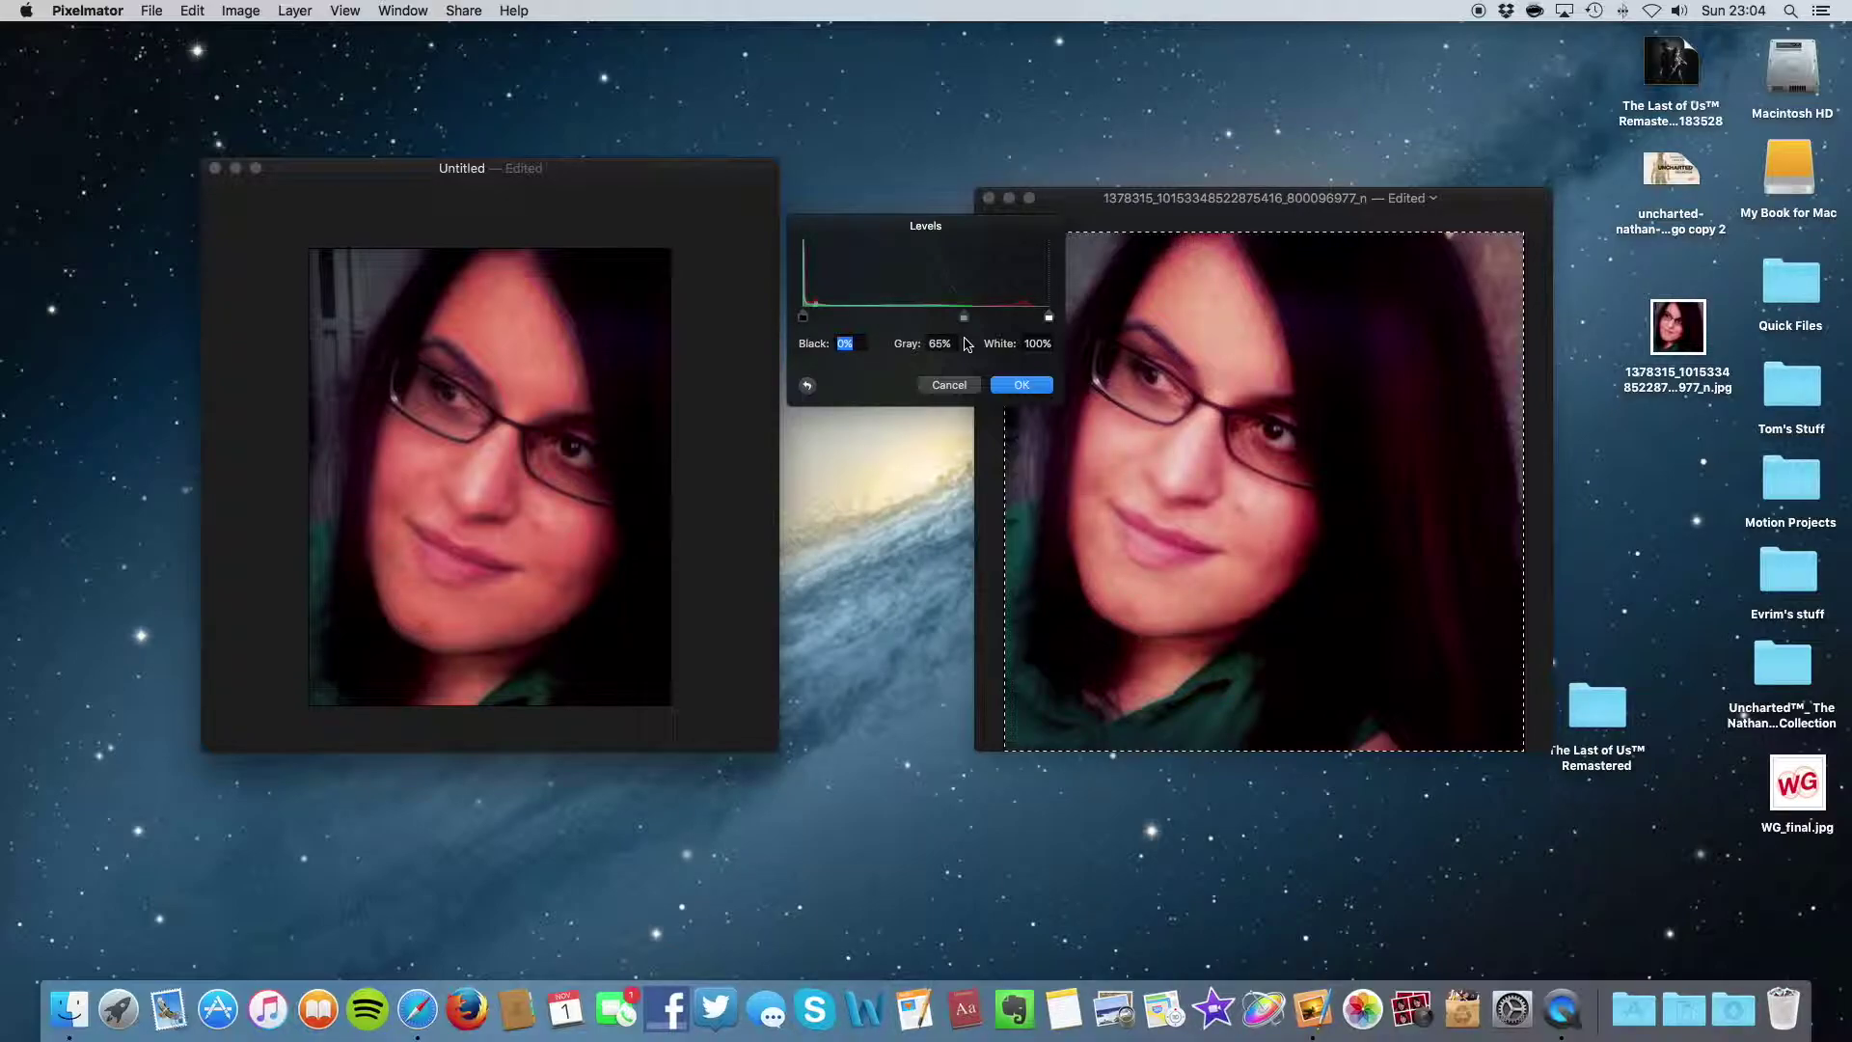
mouse_move(966, 344)
mouse_down()
mouse_move(1047, 327)
mouse_move(934, 332)
mouse_up()
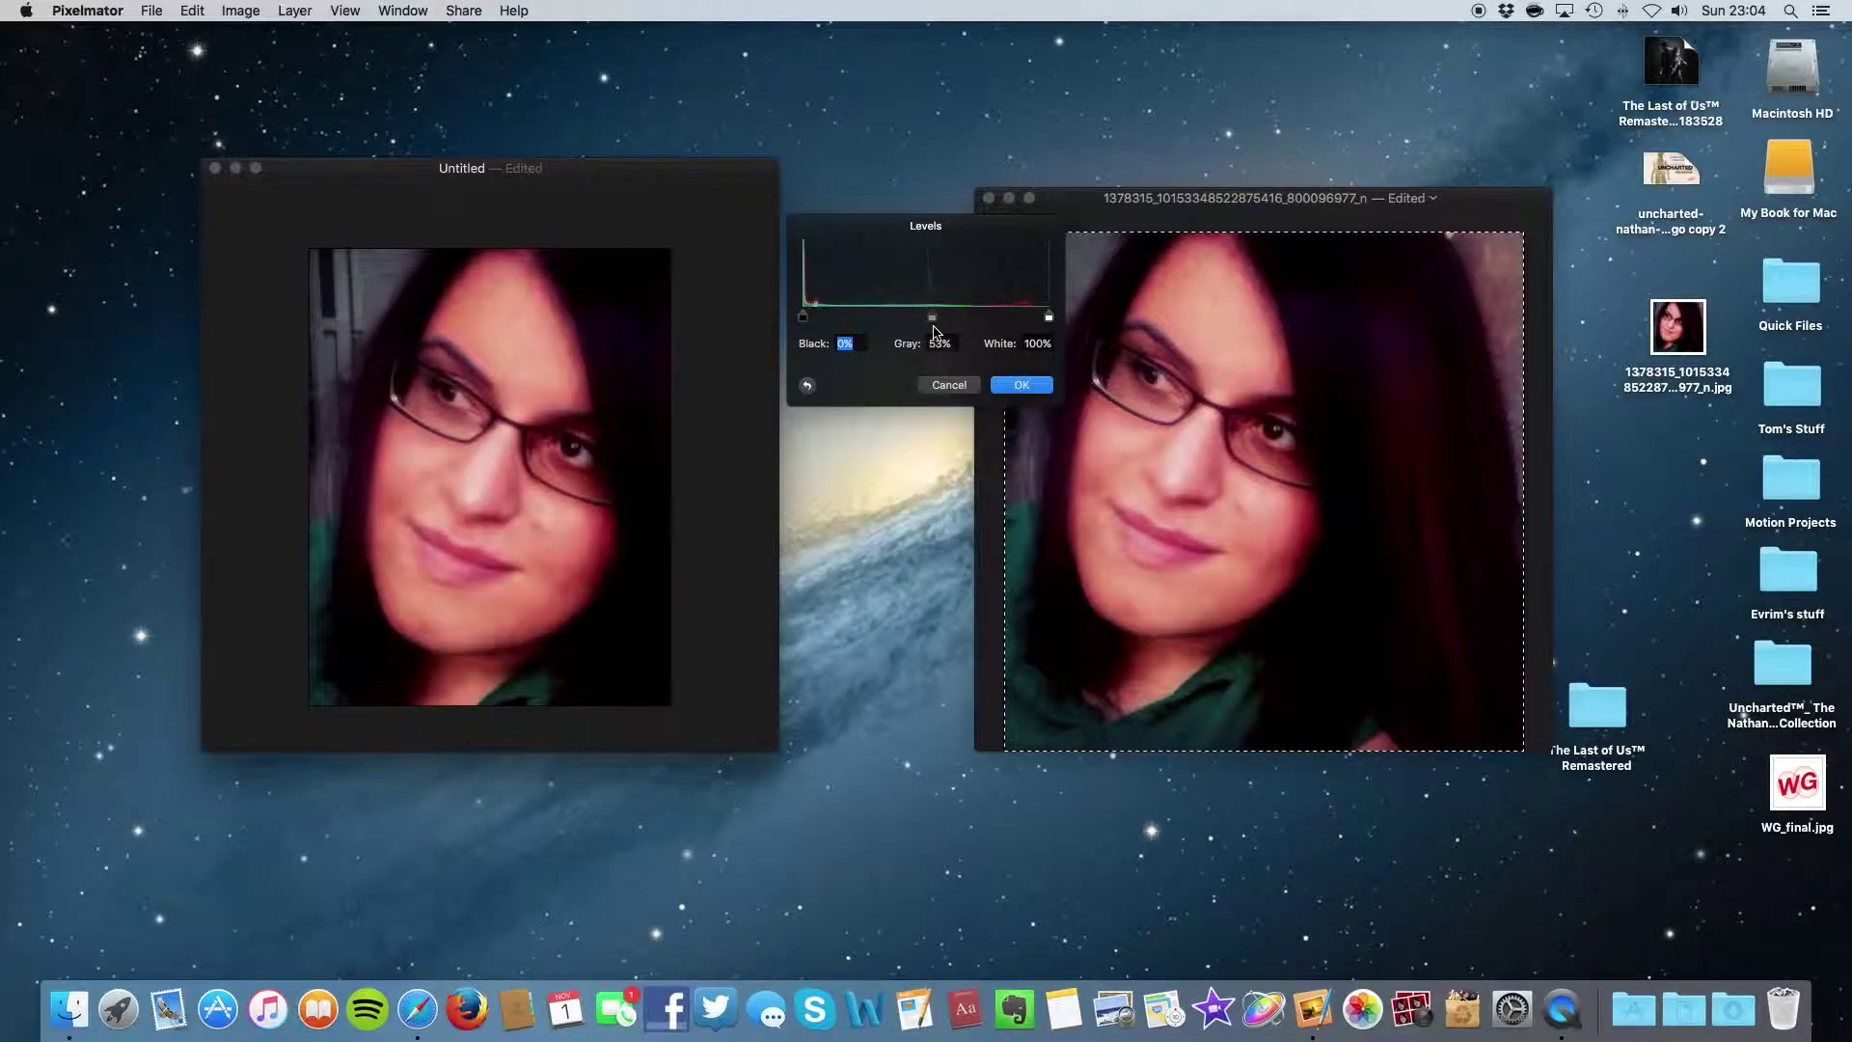
click(950, 385)
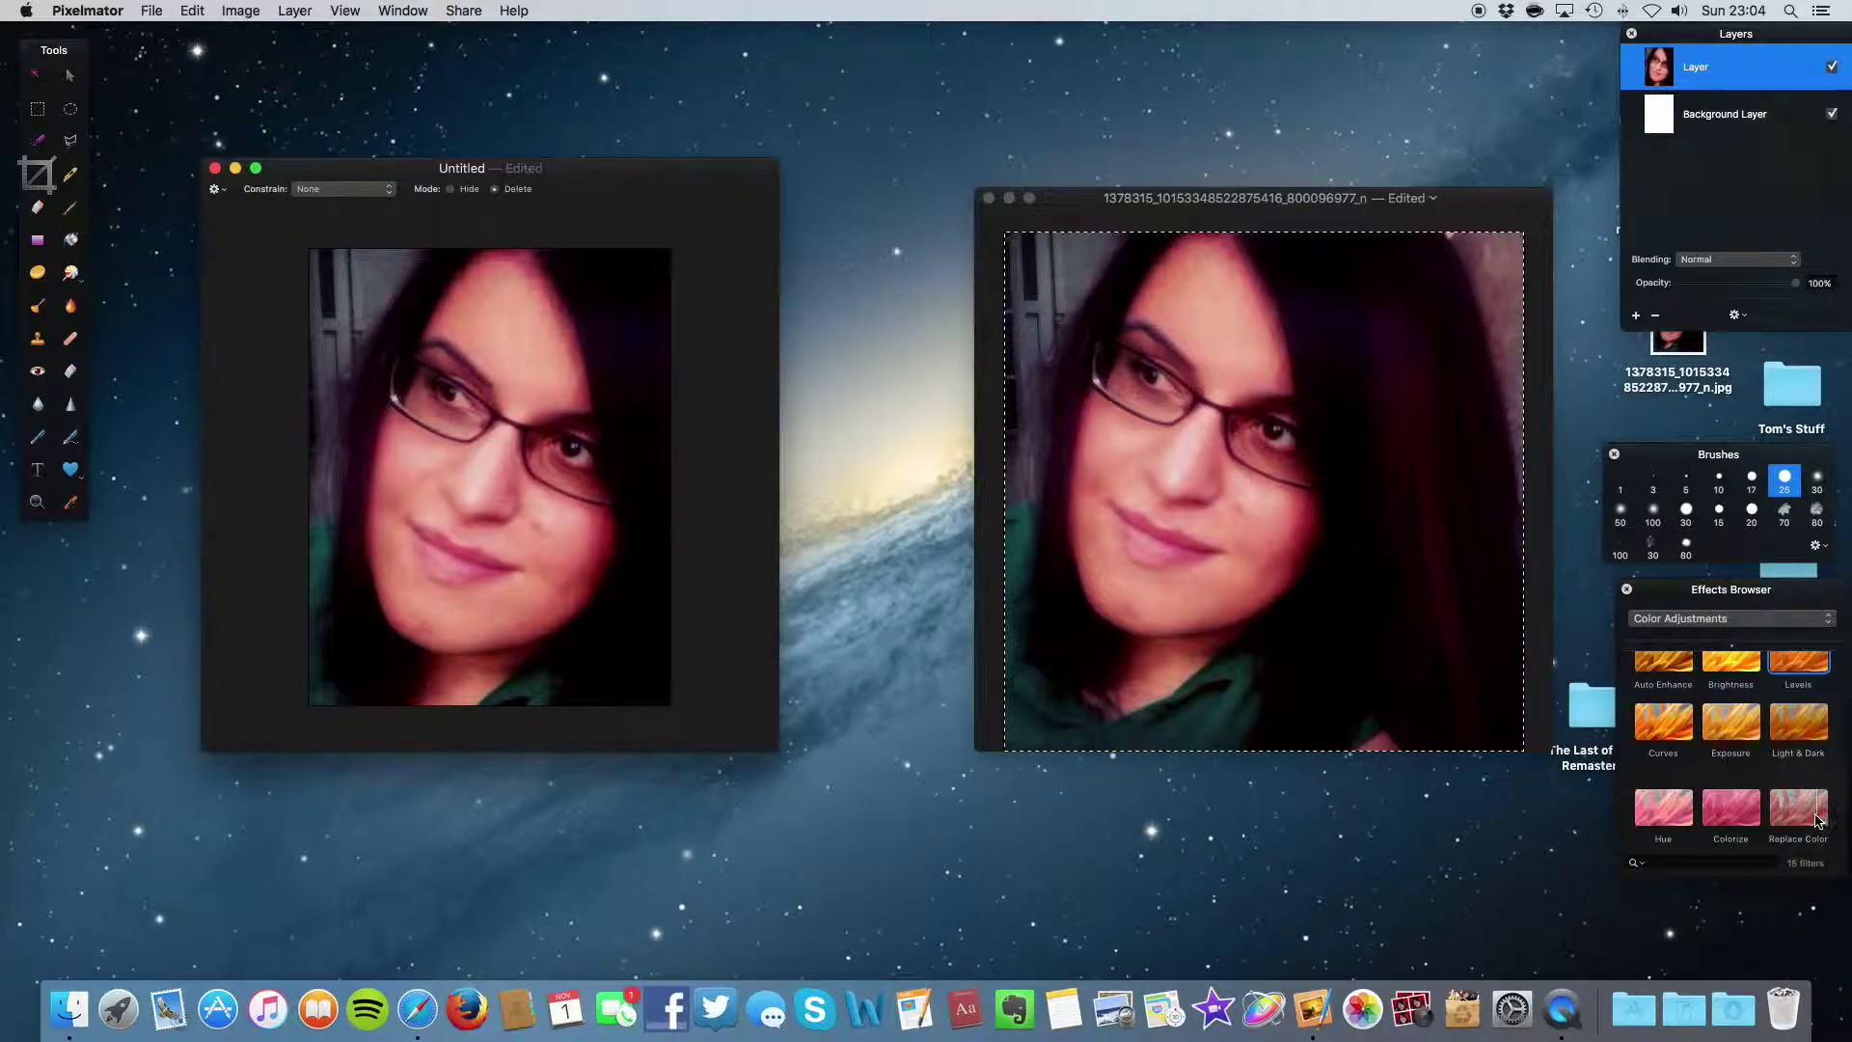
Step: Apply the Hue adjustment with -100% saturation and 11% lightness to the portrait
scroll(1797, 796, down, 2)
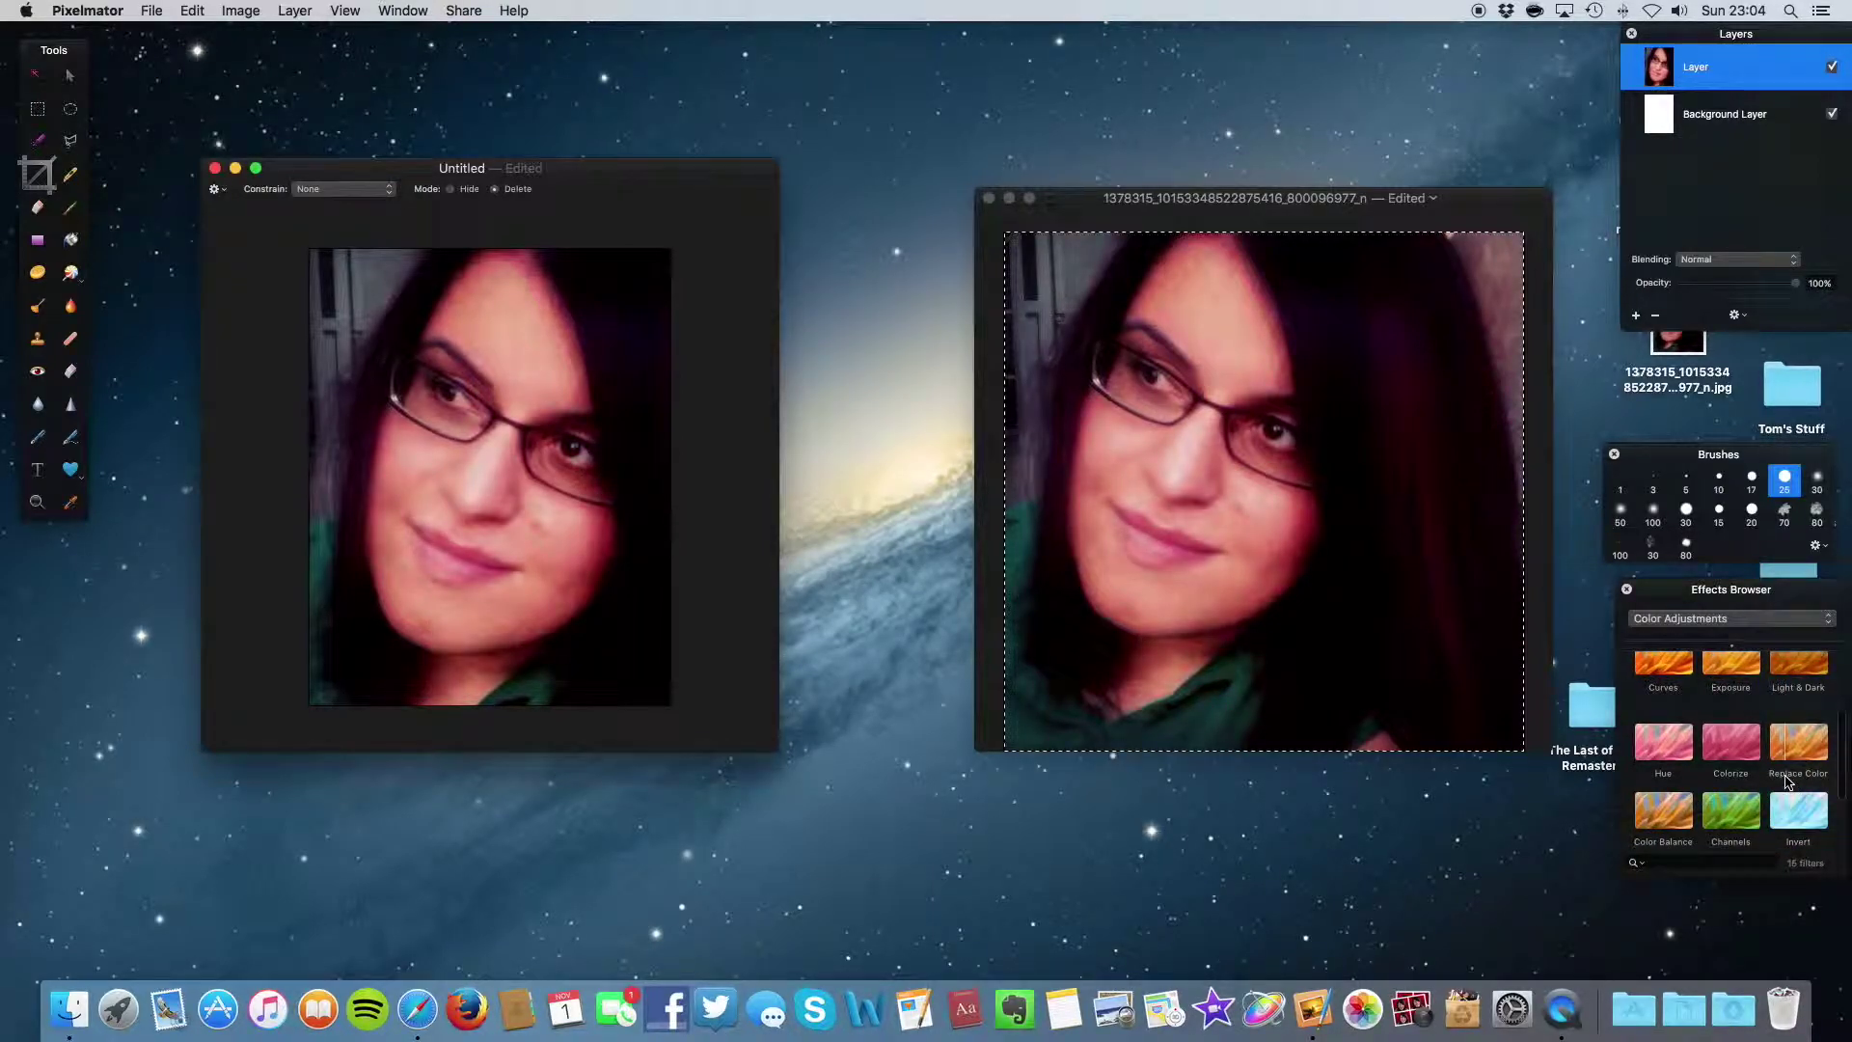
scroll(1784, 782, down, 1)
scroll(1783, 780, up, 1)
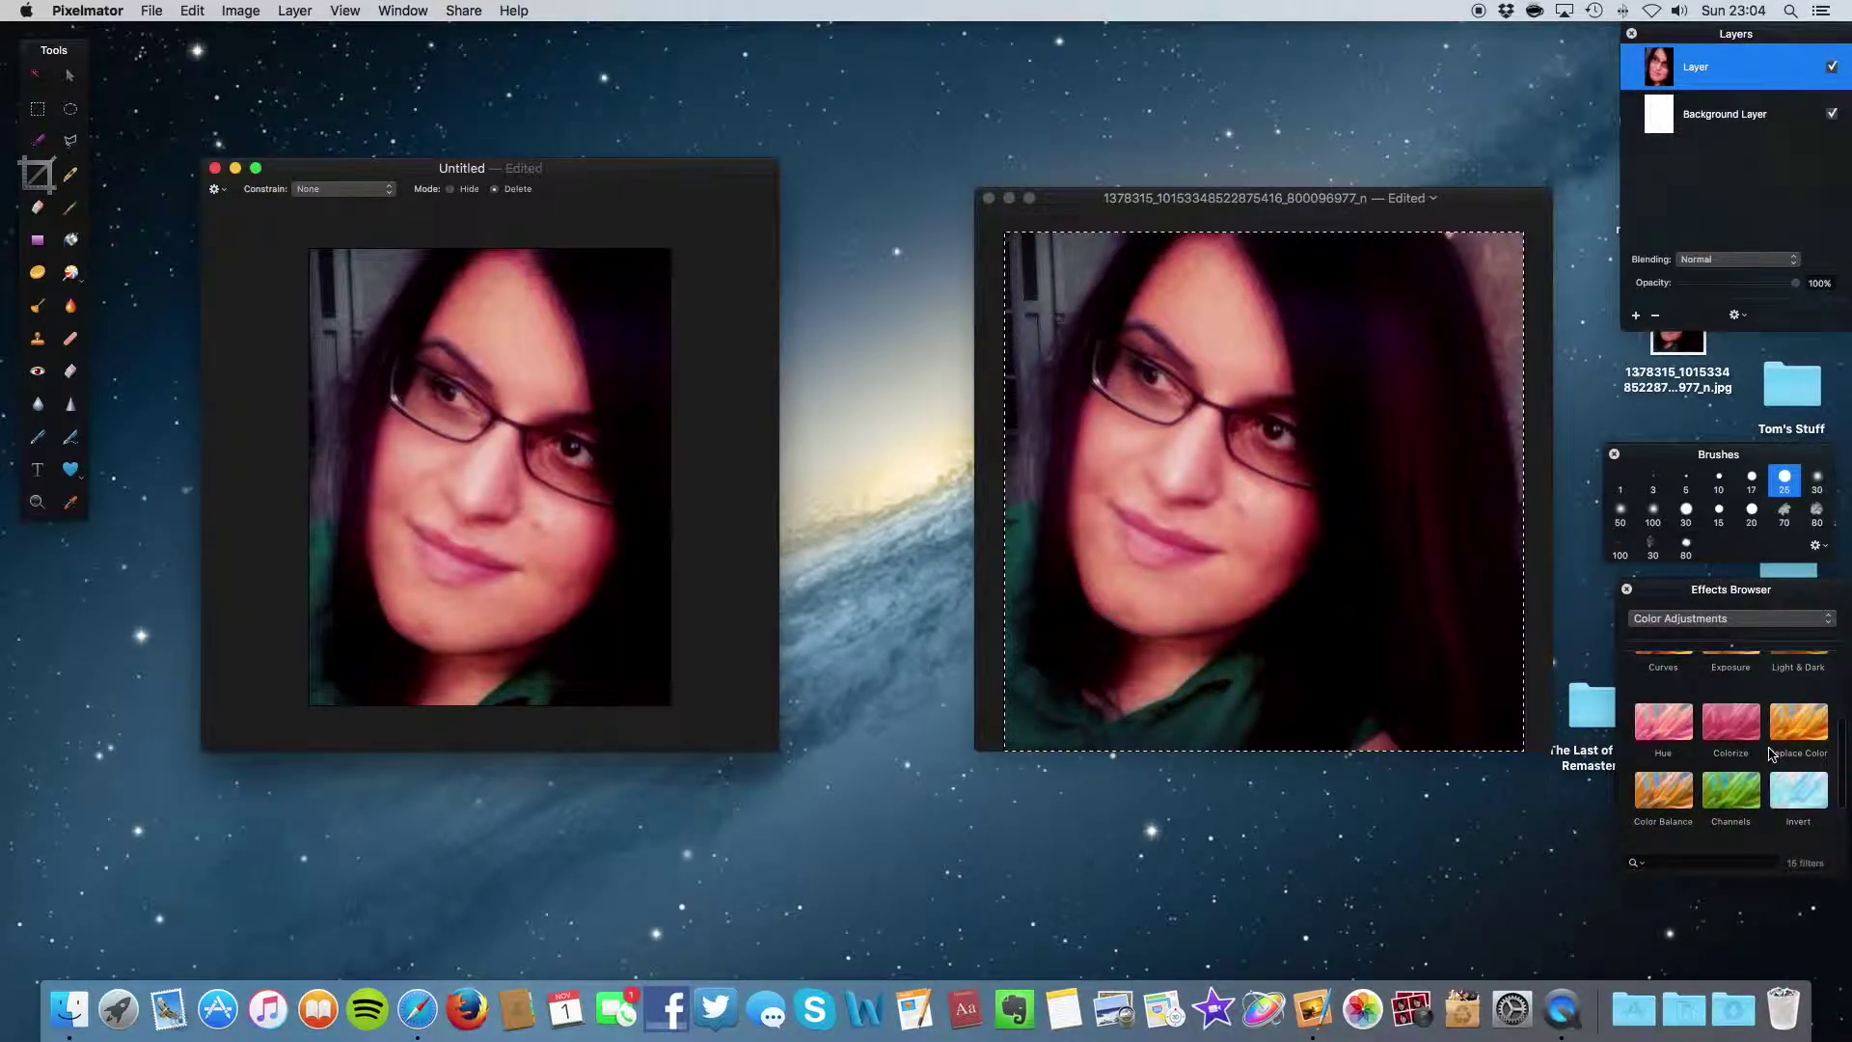
double_click(1681, 723)
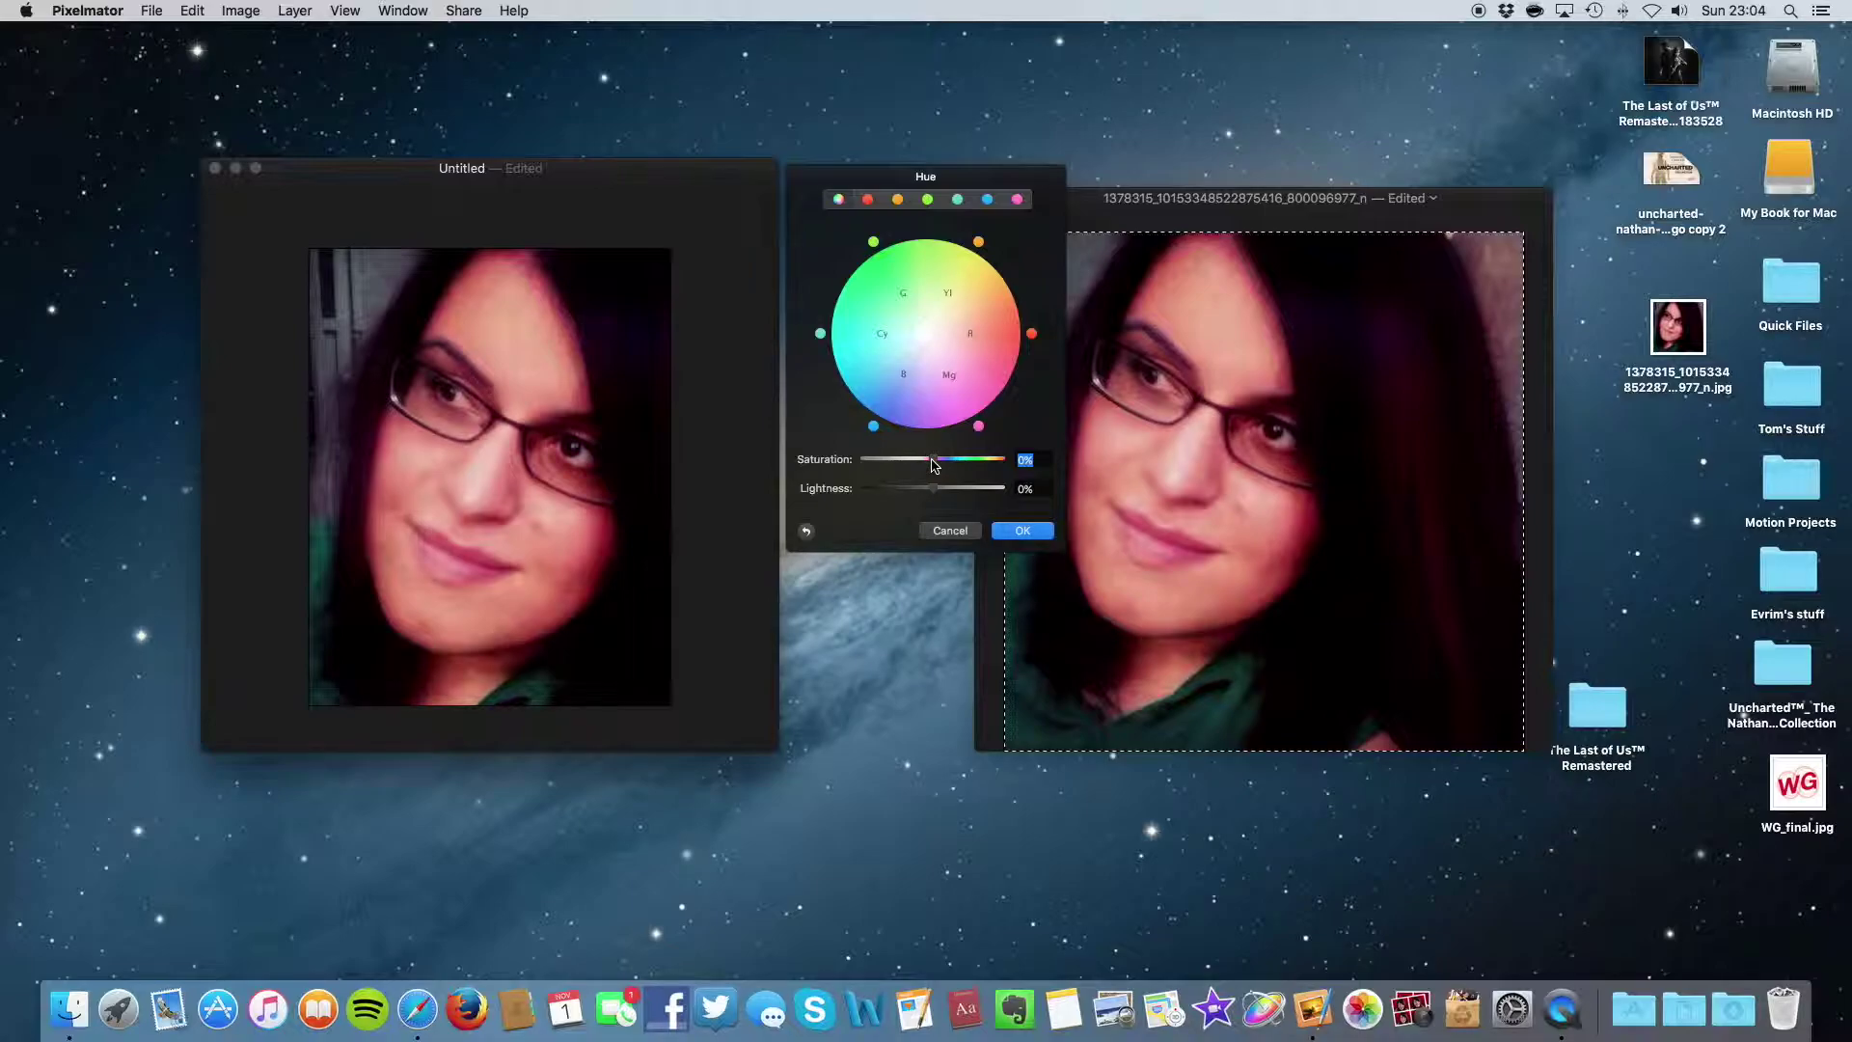
mouse_move(933, 465)
mouse_down()
mouse_move(973, 471)
mouse_move(930, 468)
mouse_up()
mouse_move(934, 467)
mouse_down()
mouse_move(1018, 473)
mouse_move(837, 485)
mouse_move(941, 485)
mouse_up()
drag(924, 463, 861, 472)
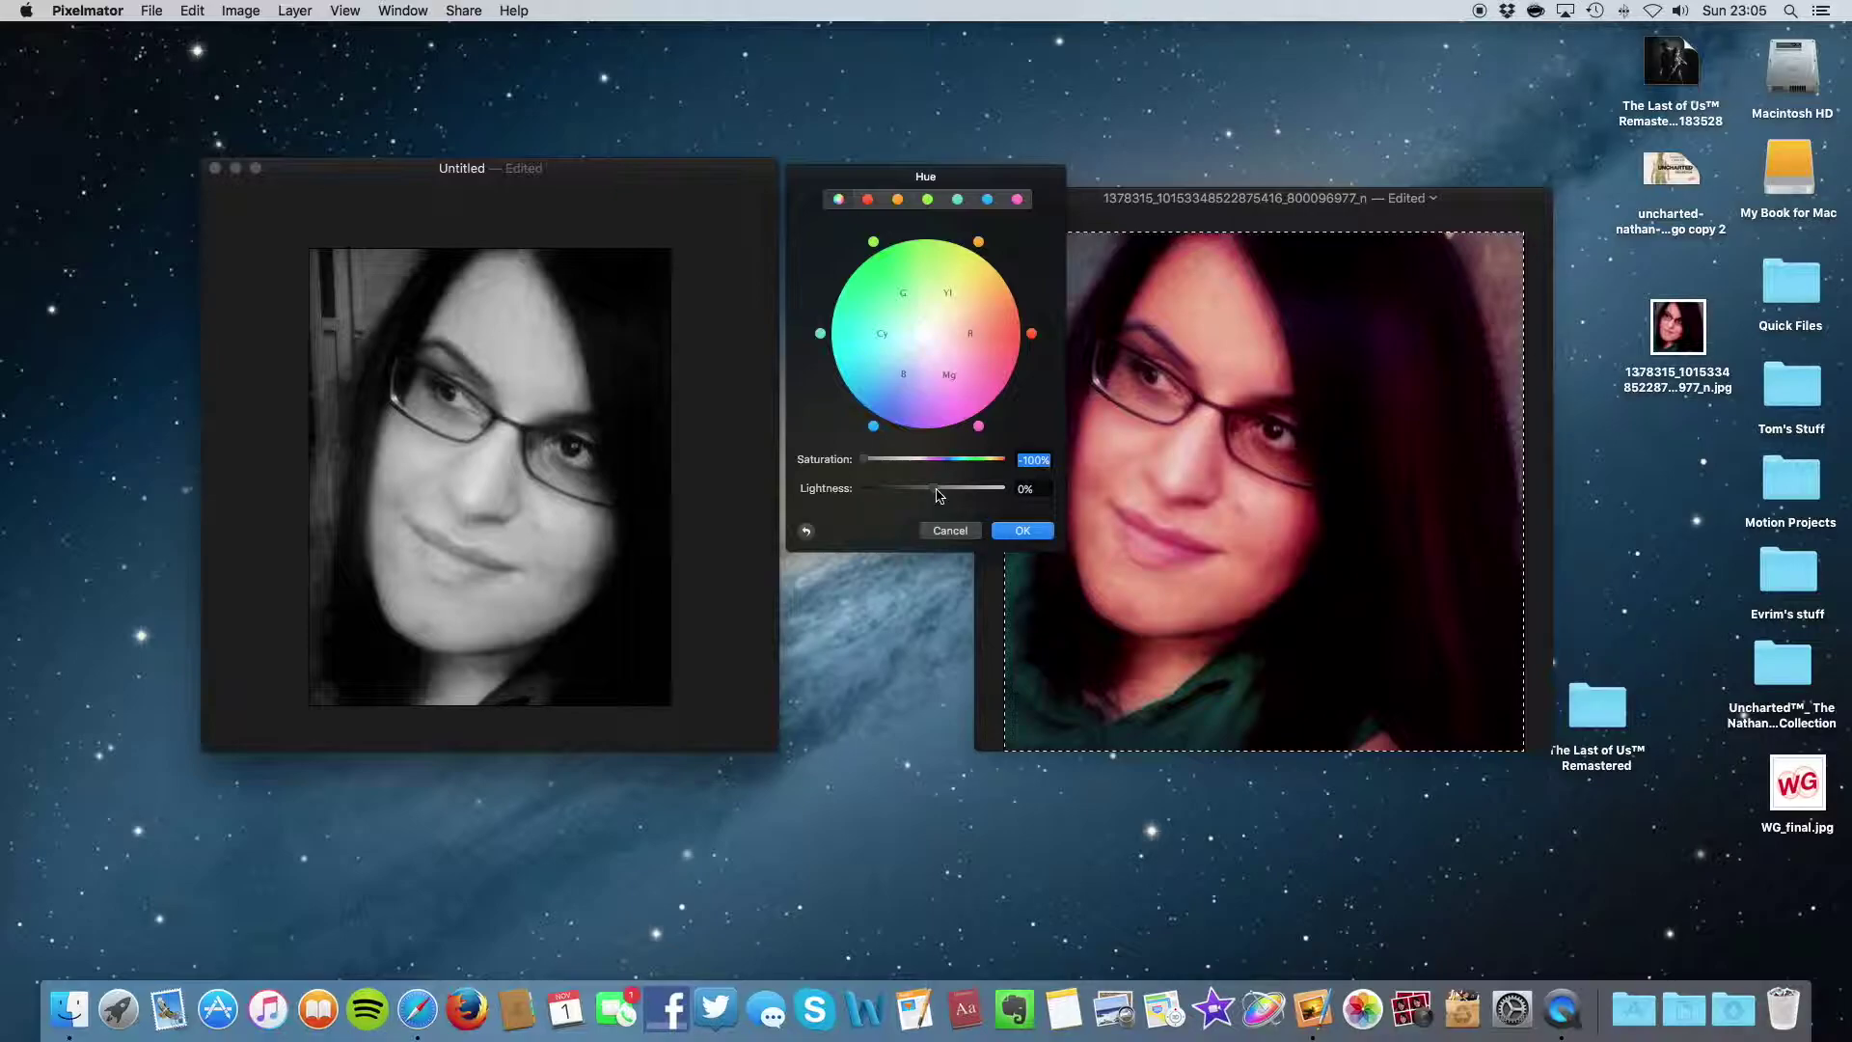
mouse_move(930, 497)
mouse_down()
mouse_move(915, 502)
mouse_move(966, 501)
mouse_move(941, 506)
mouse_up()
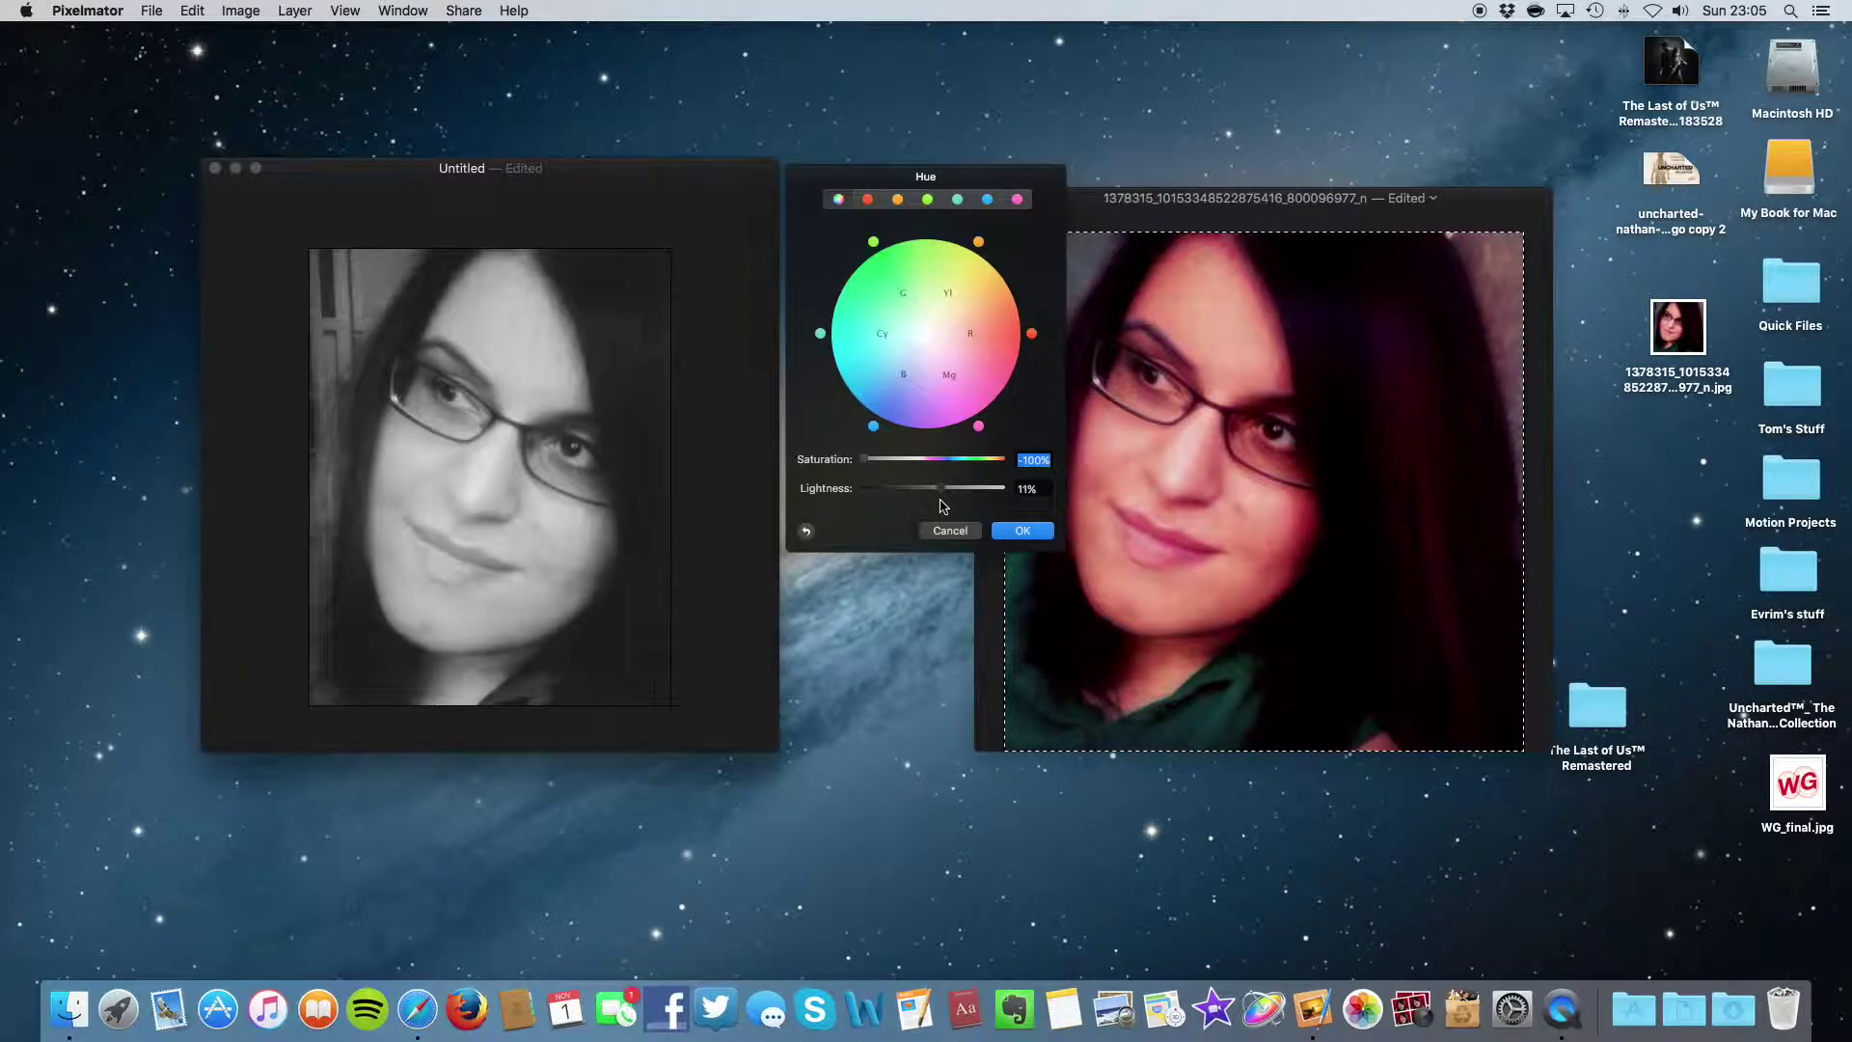
click(1021, 531)
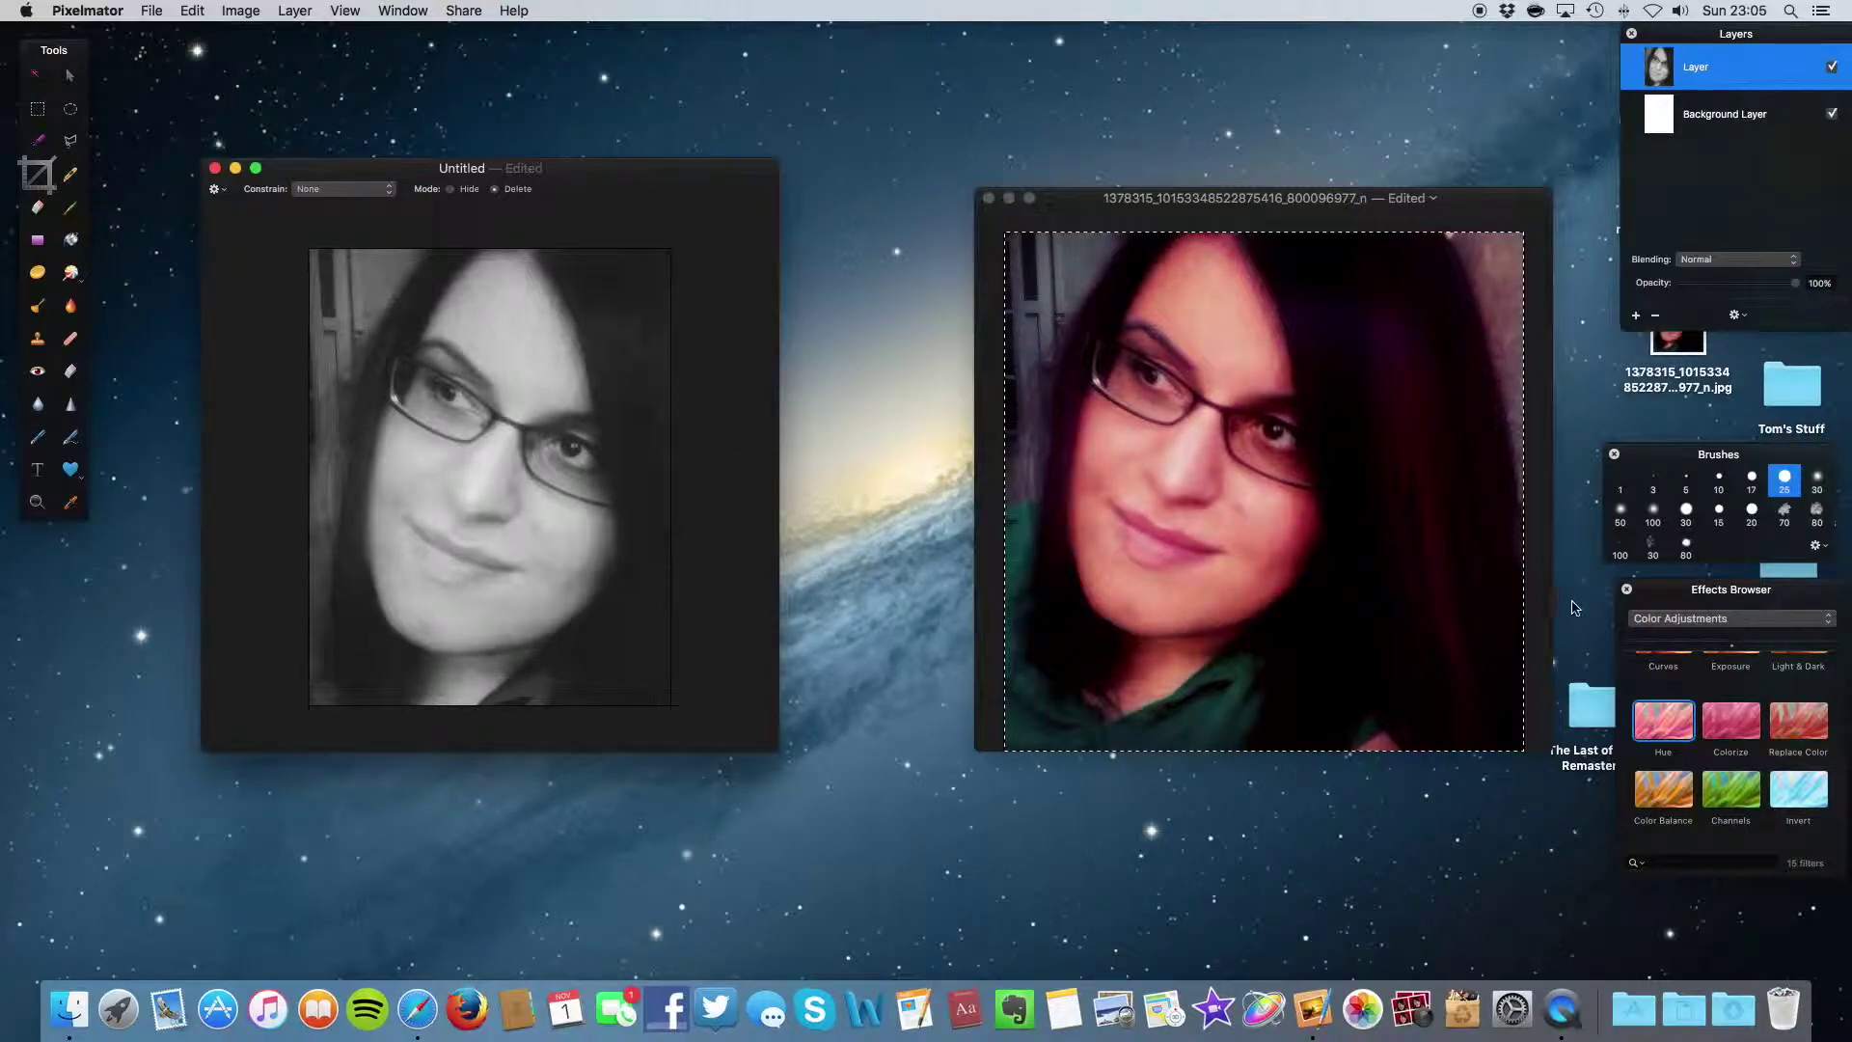
Step: Apply Black & White at -19.2% brightness and 42.8% contrast, then close the original photo
scroll(1713, 771, down, 2)
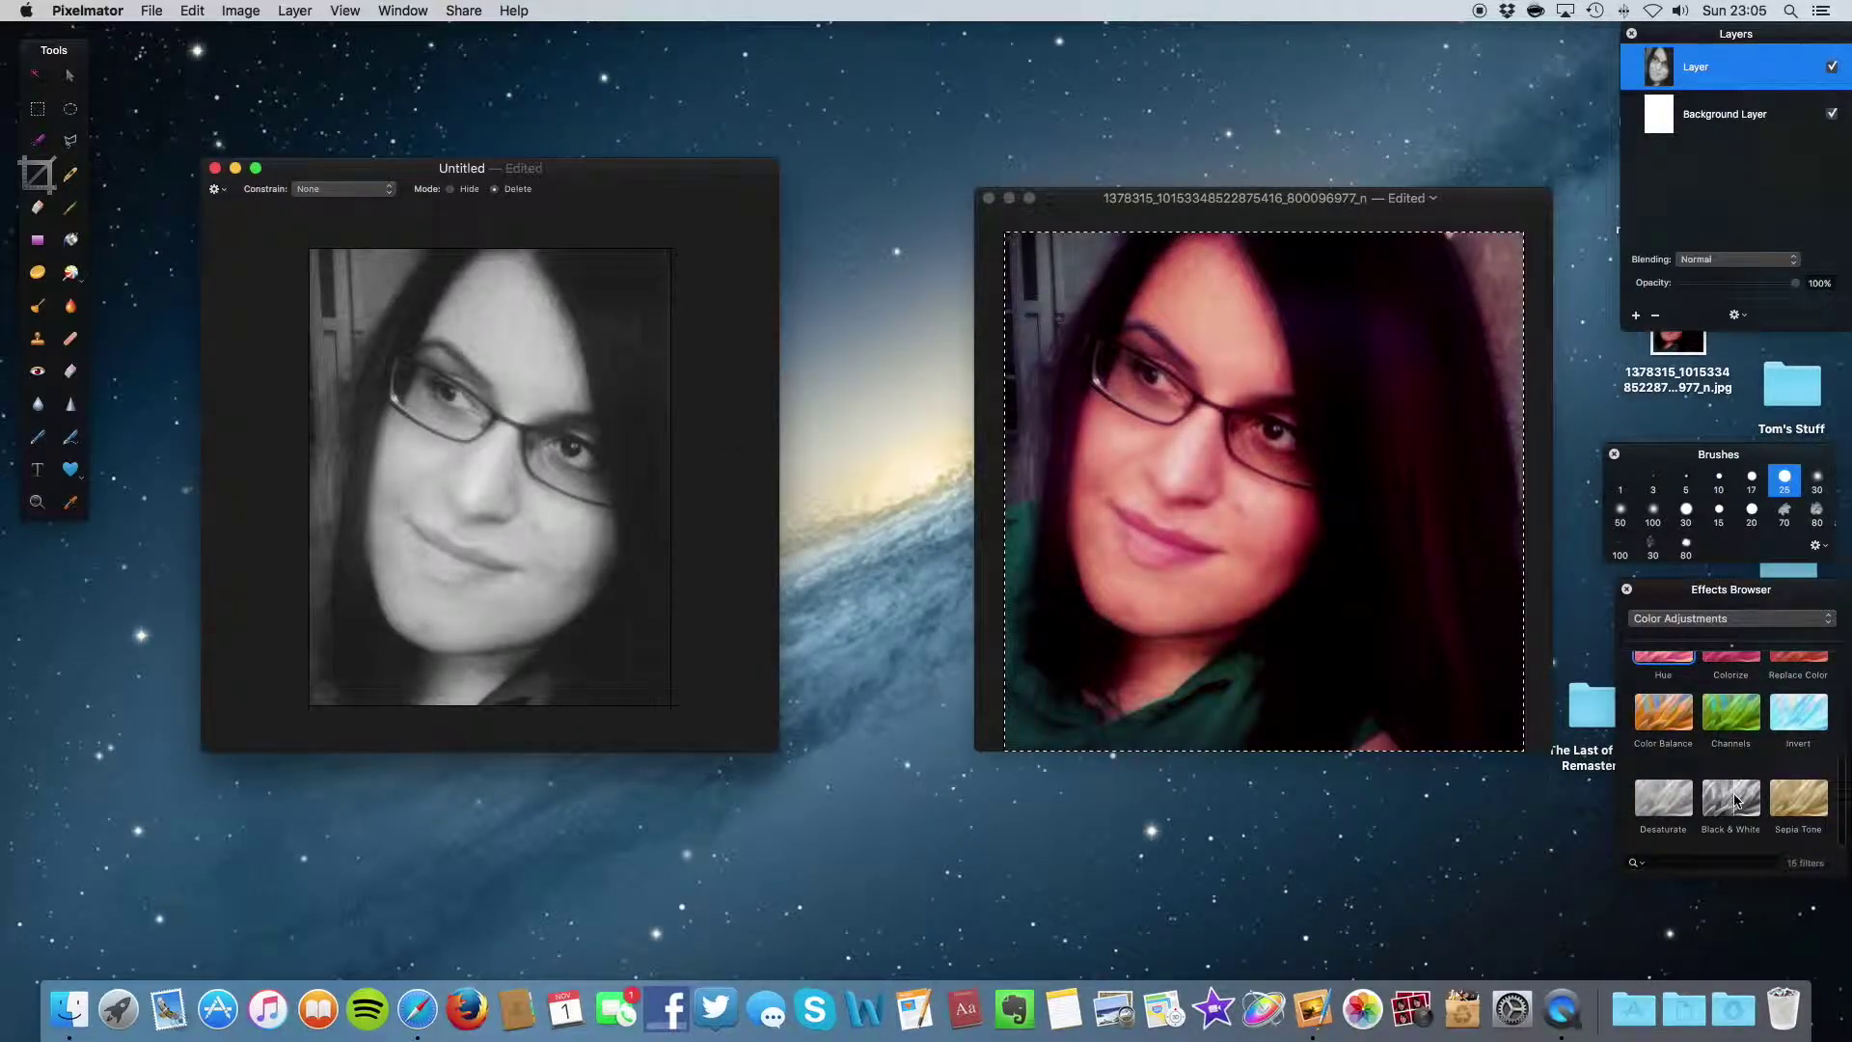
click(1734, 801)
double_click(1734, 800)
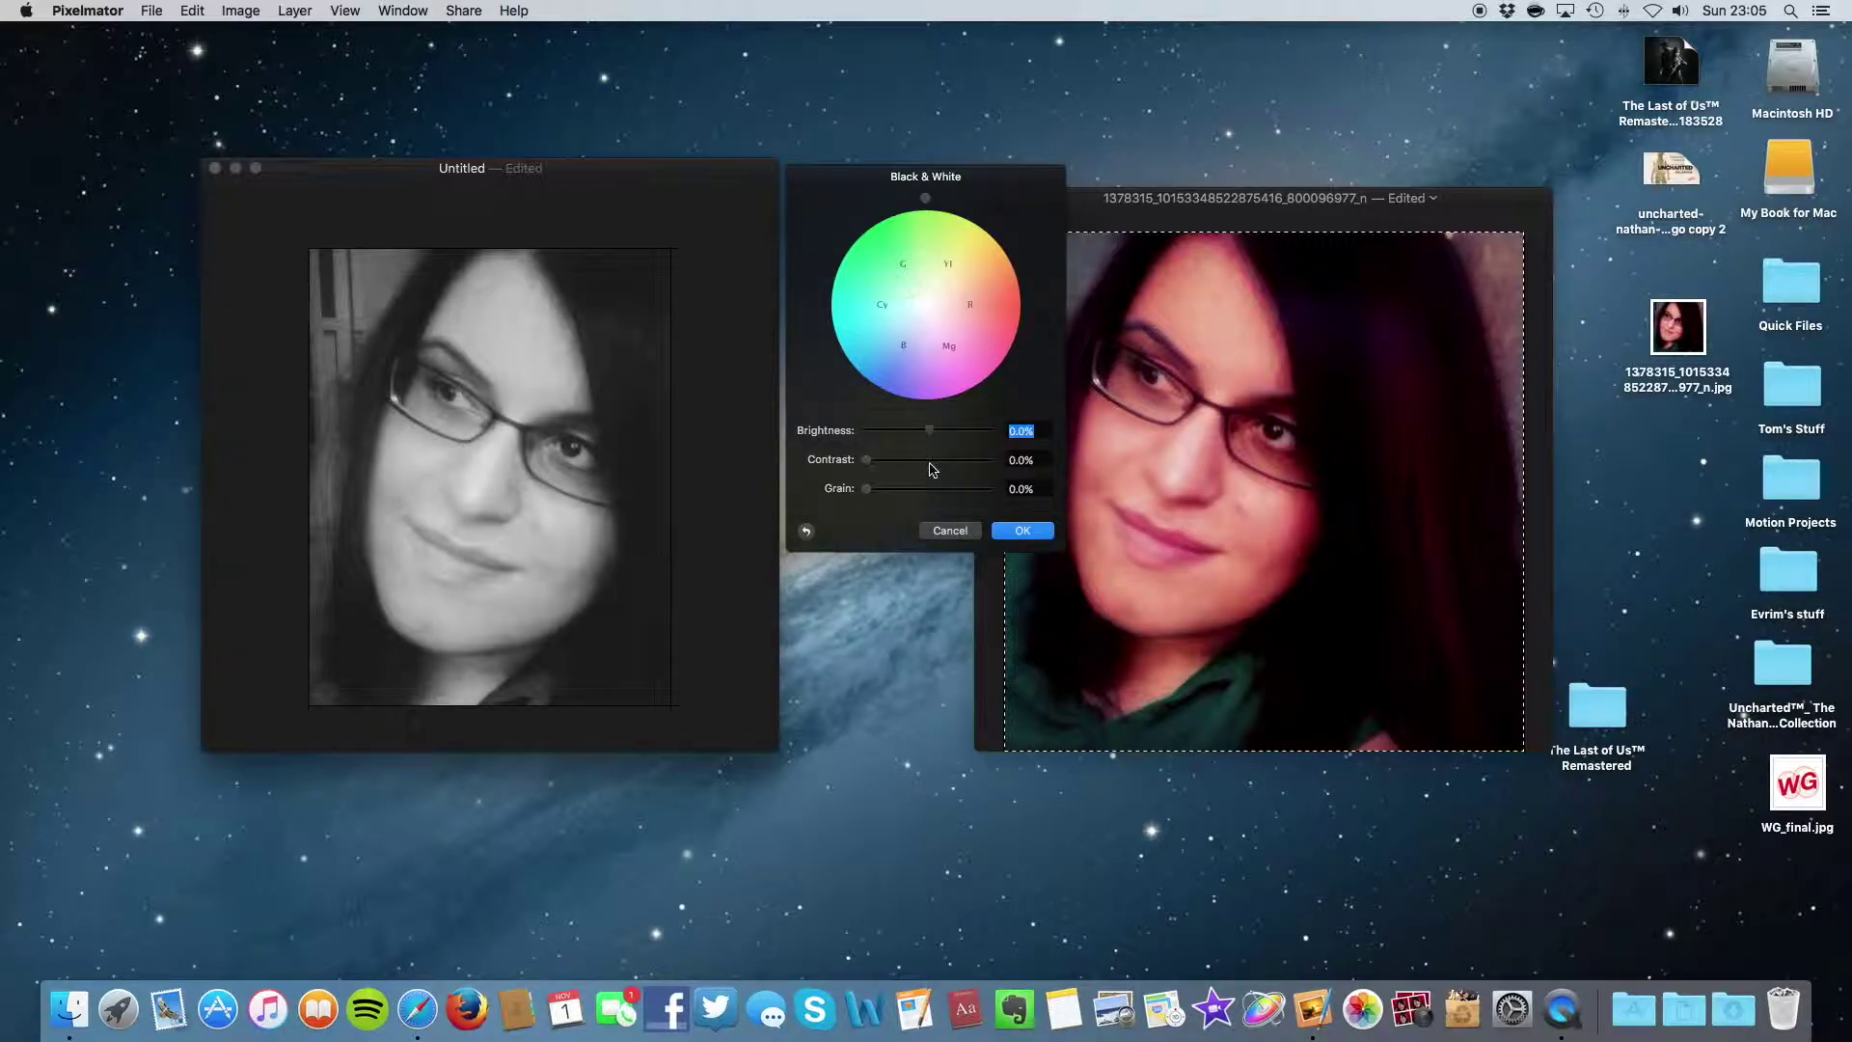
drag(933, 433, 912, 438)
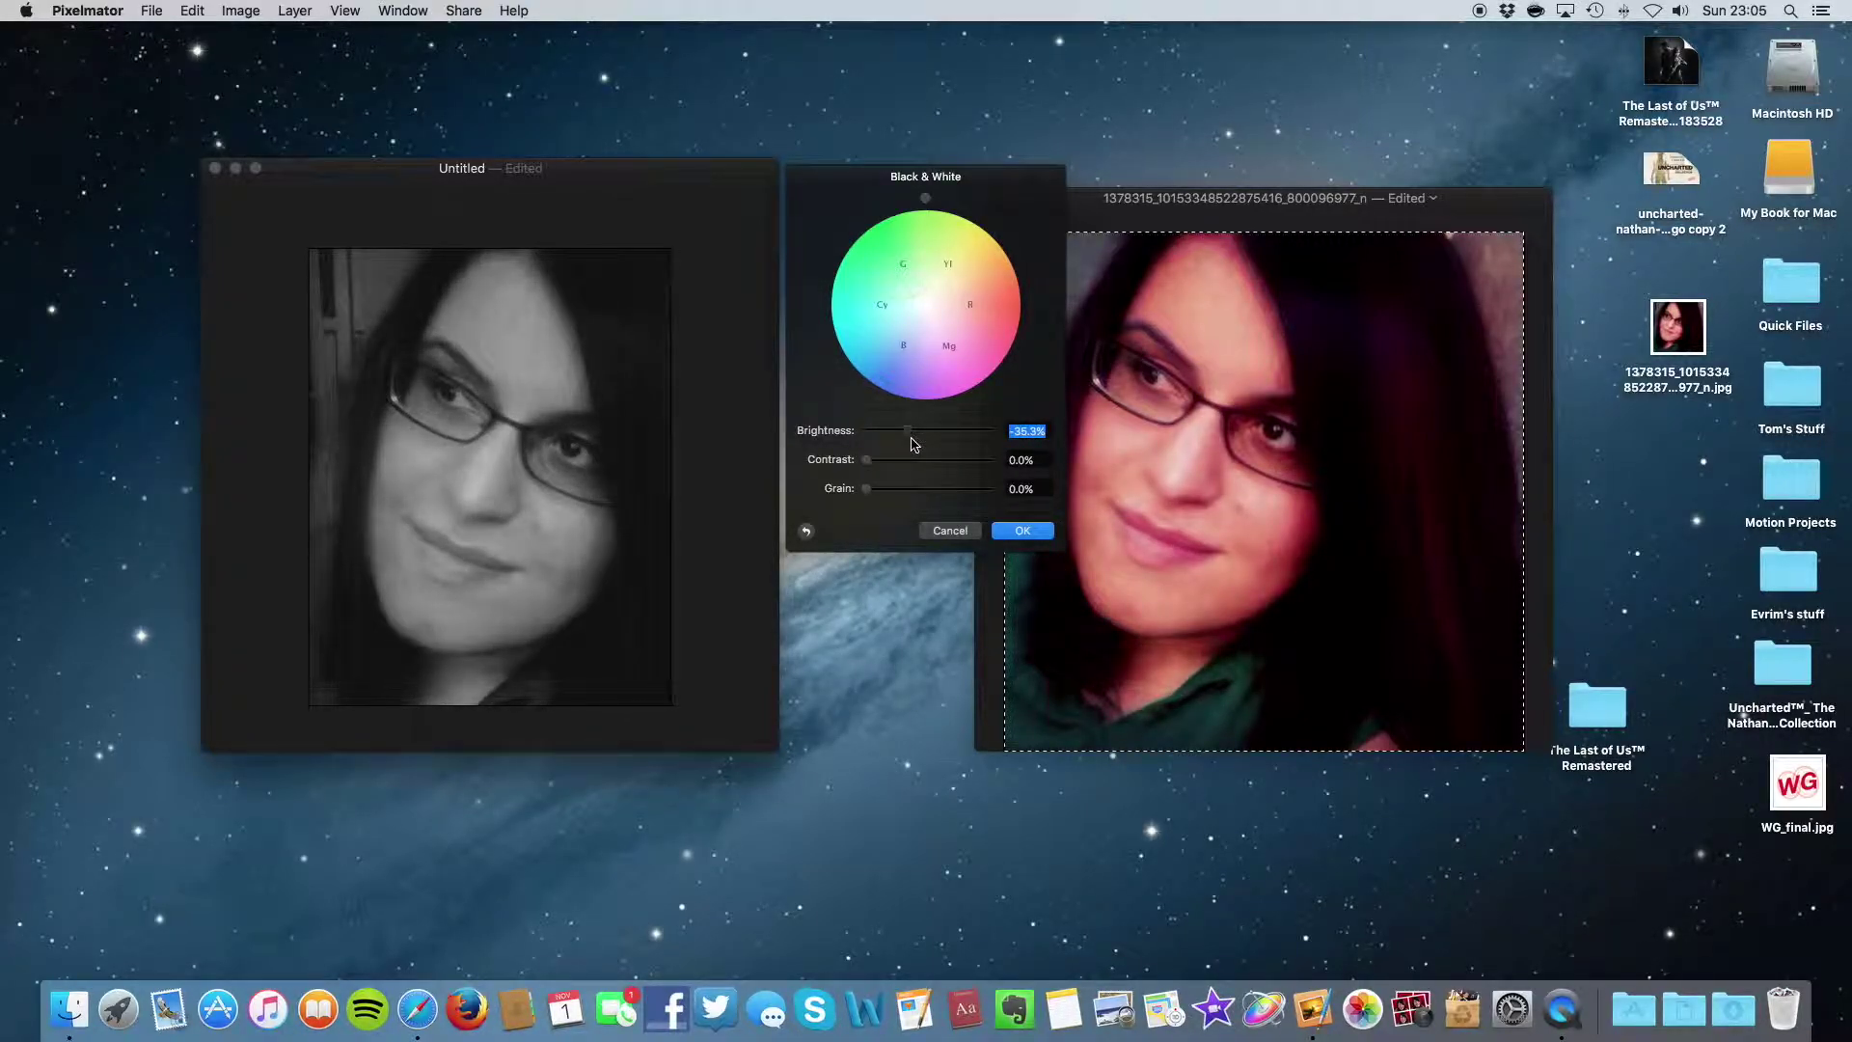
drag(867, 461, 907, 479)
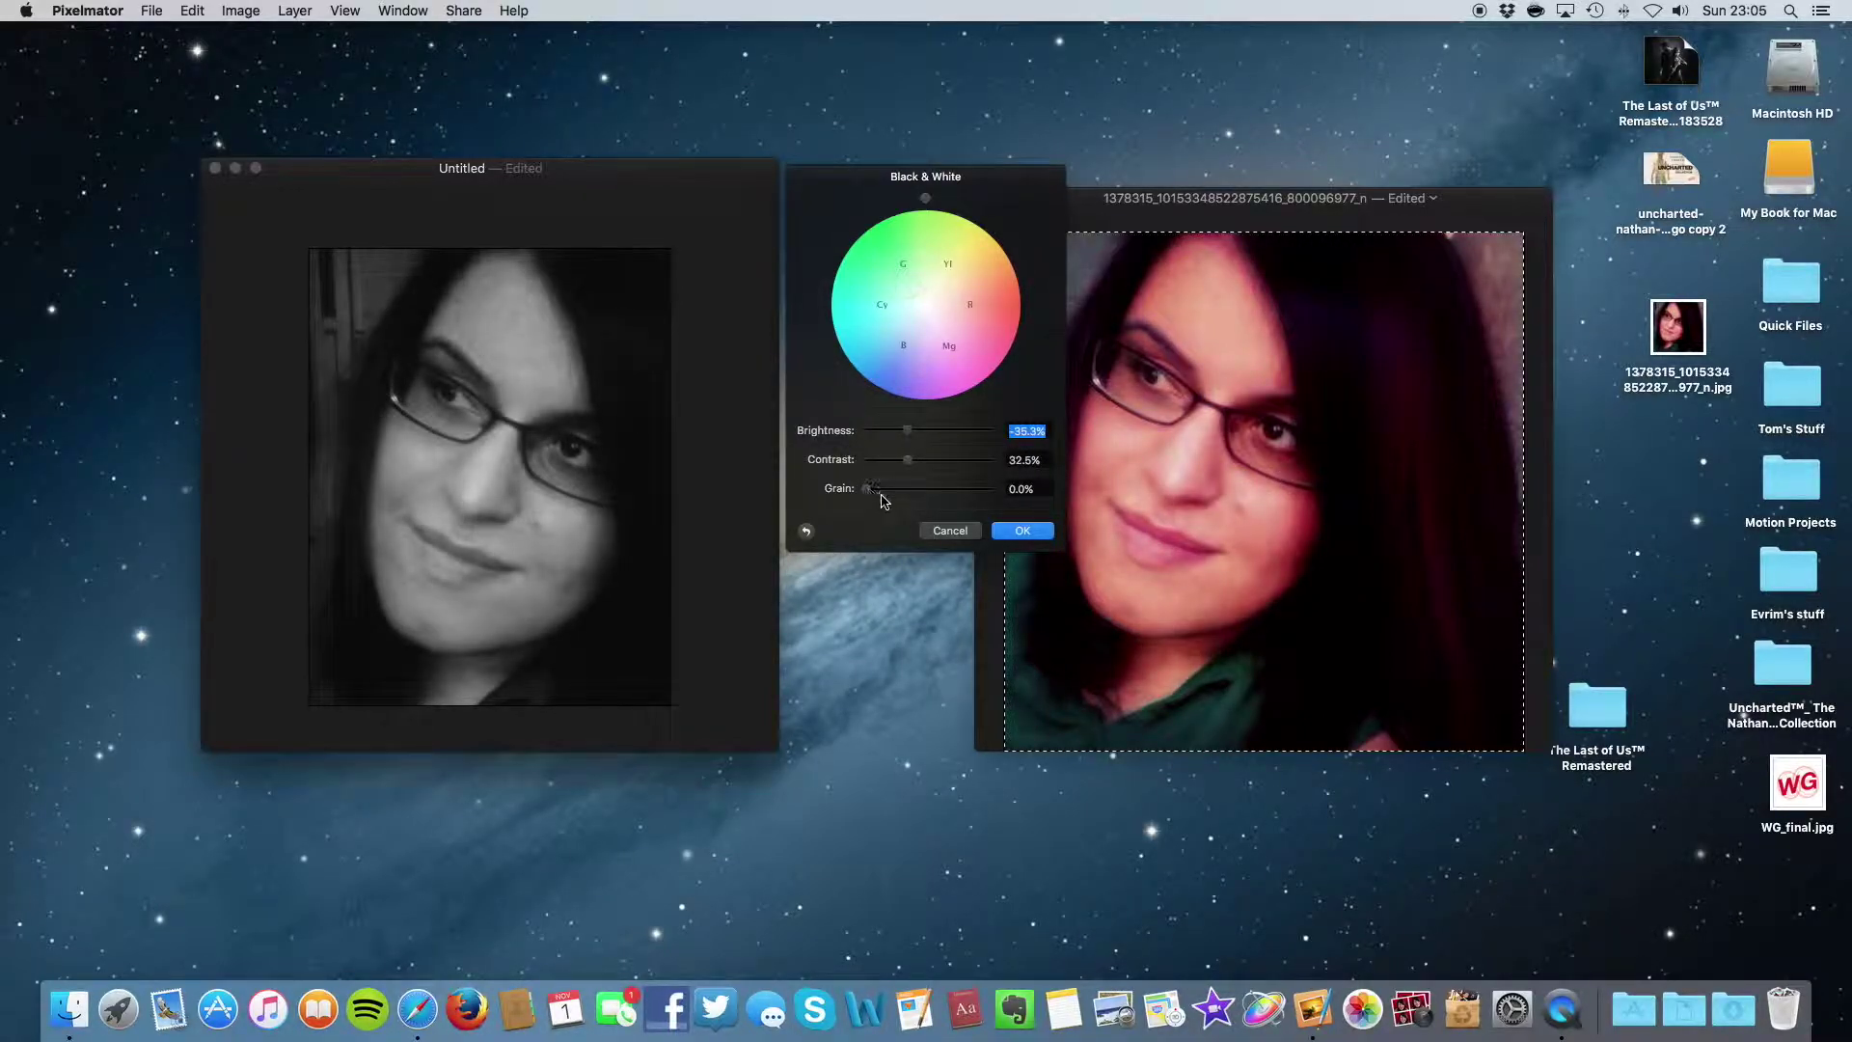
drag(867, 489, 825, 496)
mouse_move(908, 461)
mouse_down()
mouse_move(935, 462)
mouse_move(921, 468)
mouse_up()
drag(909, 432, 920, 432)
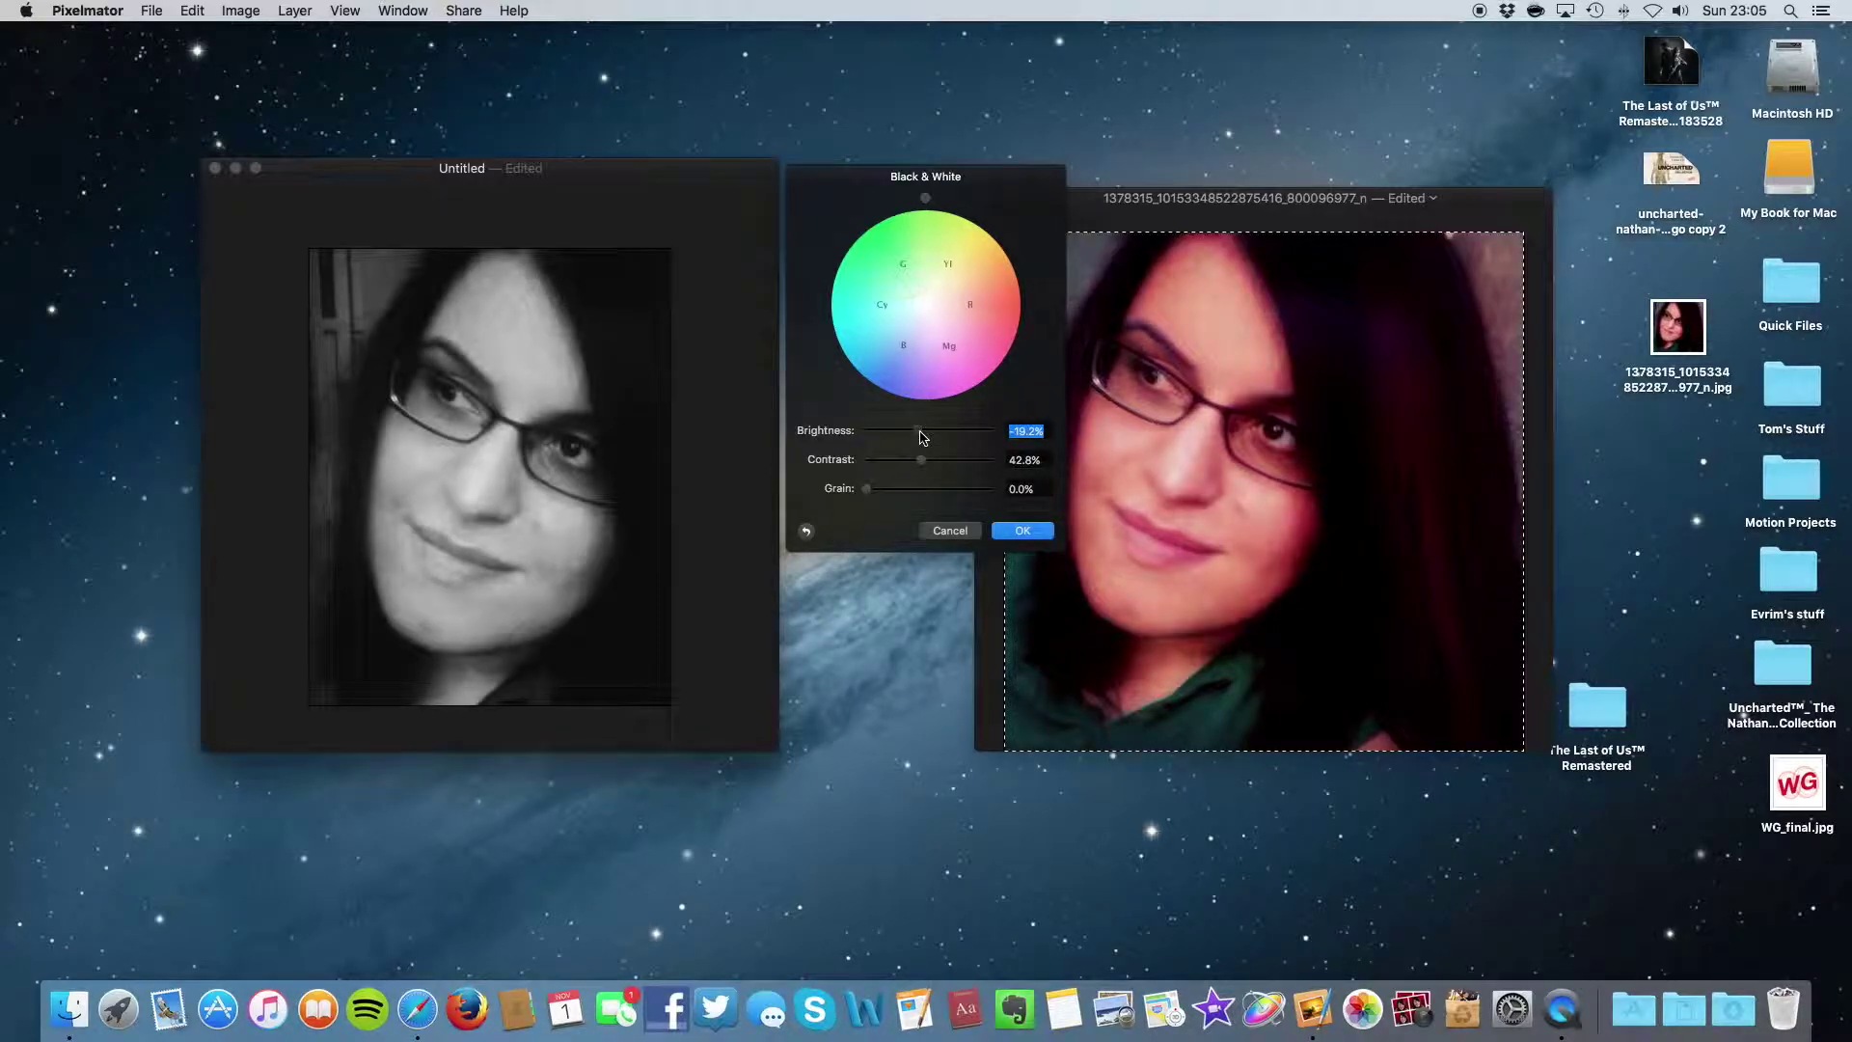
click(1017, 540)
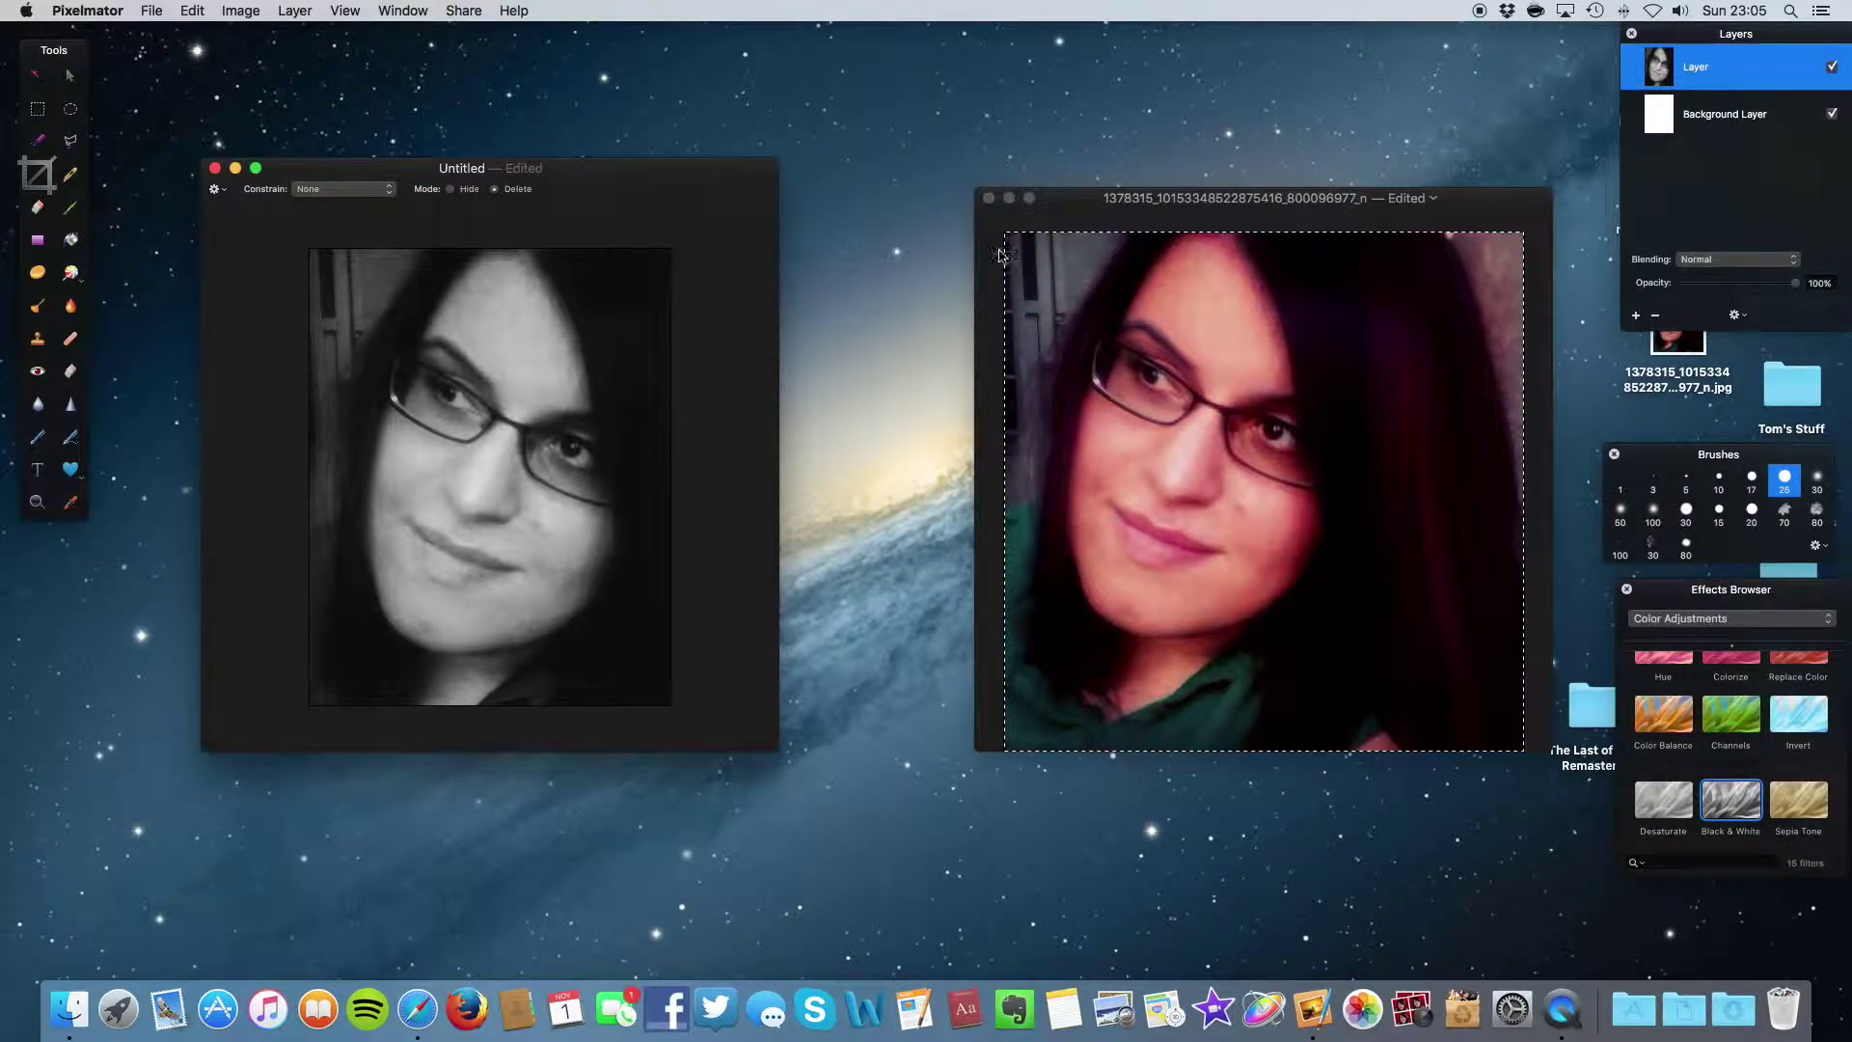
click(1010, 200)
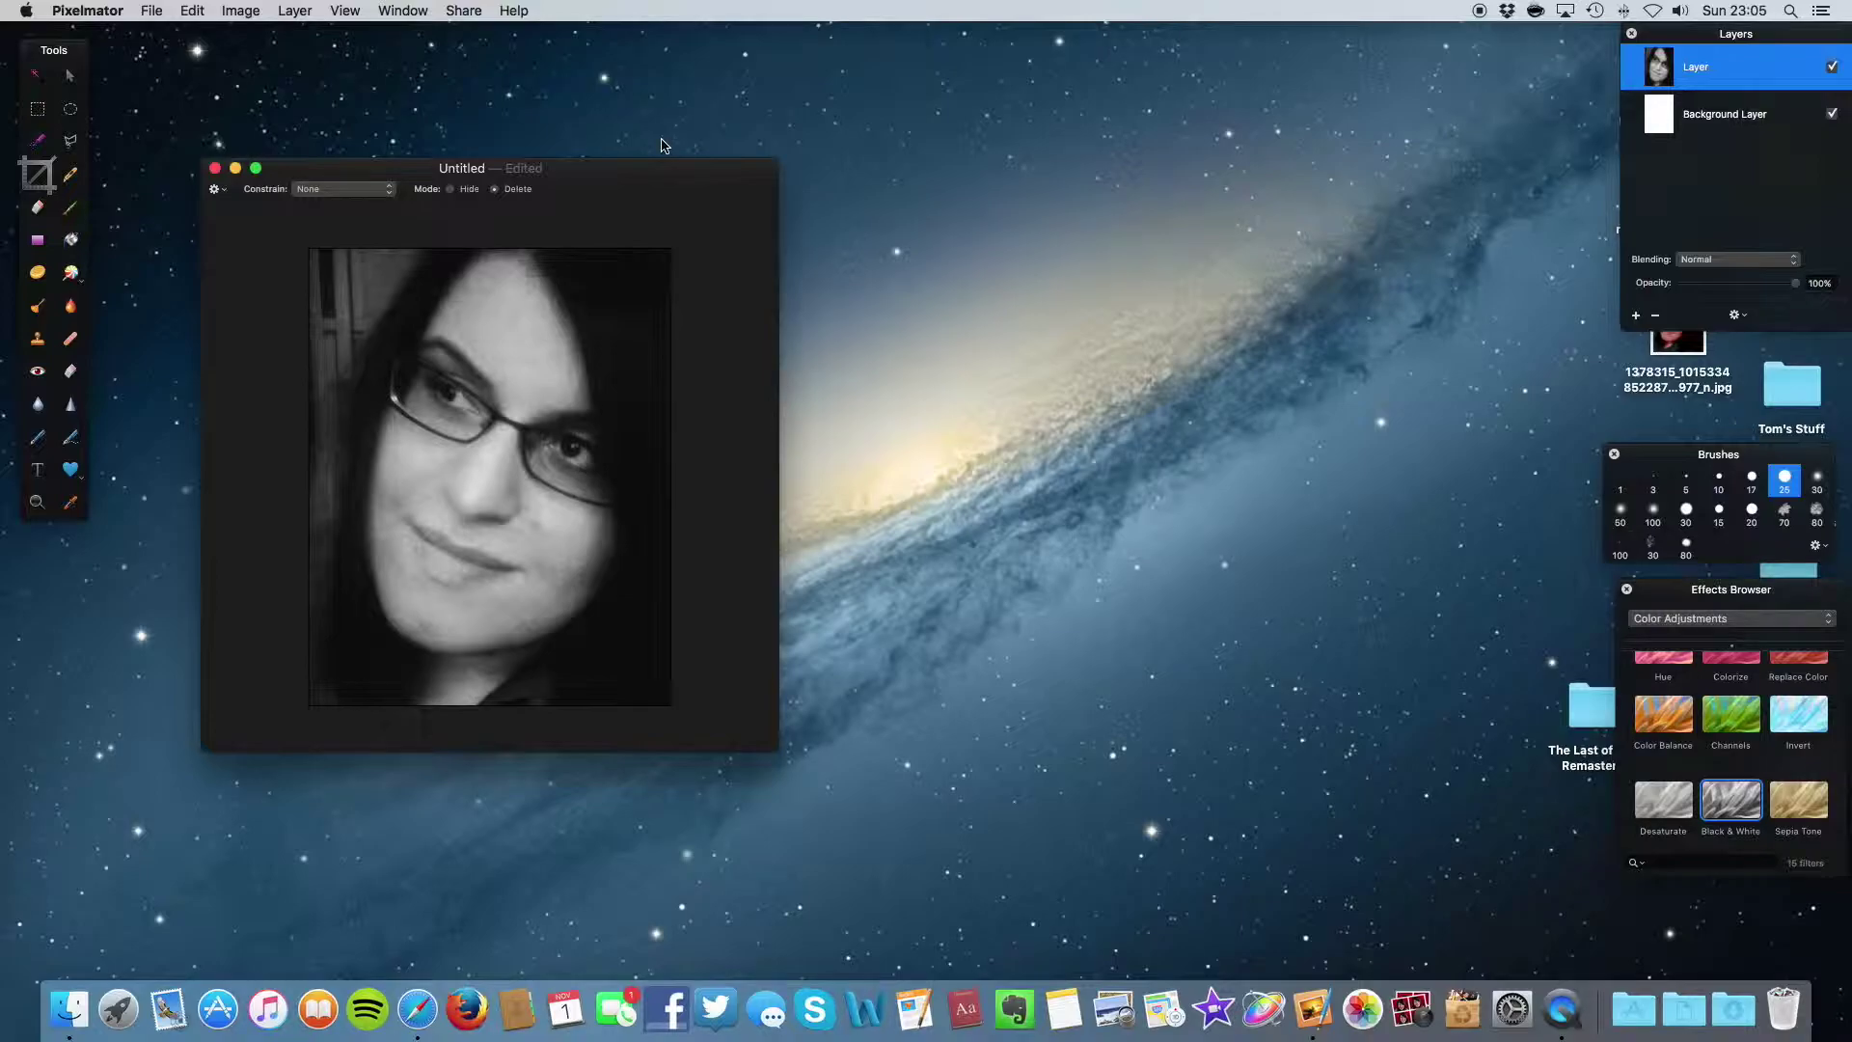
Step: Minimize the colour photo, select the Gradient tool, and create a new blank document
click(256, 167)
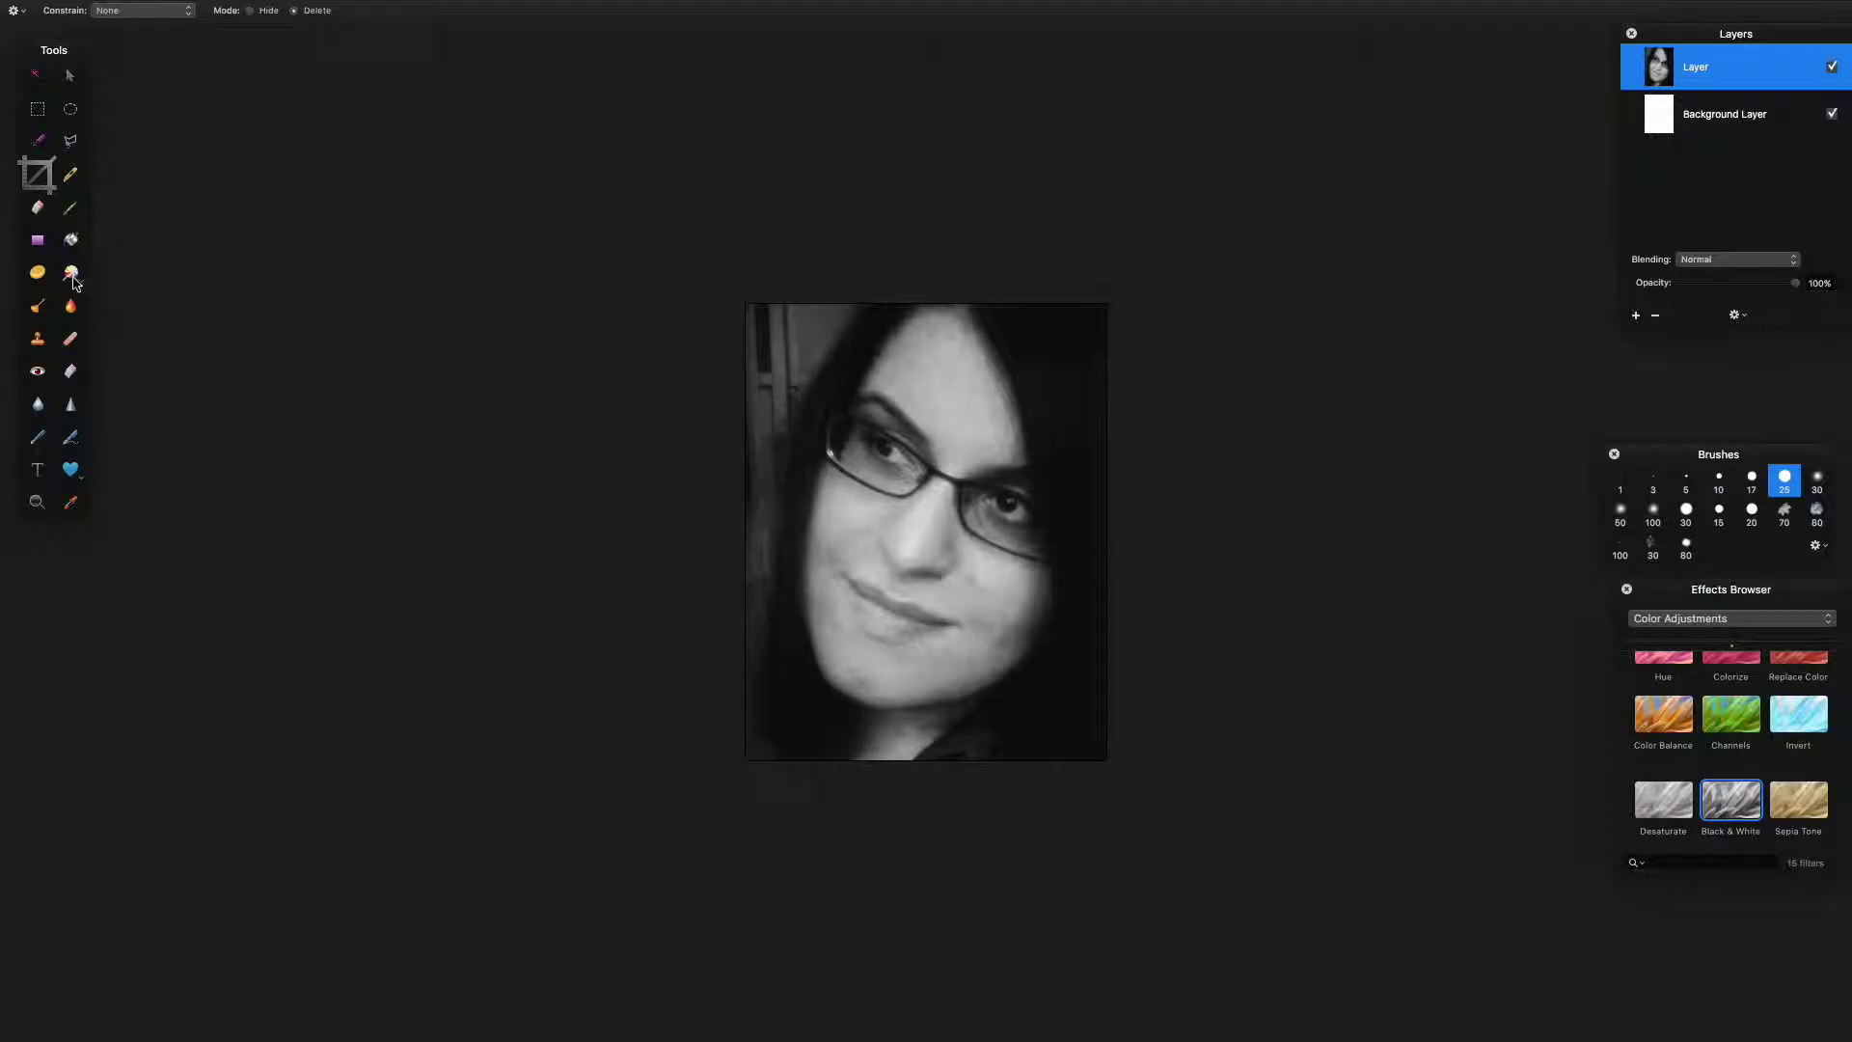
click(37, 240)
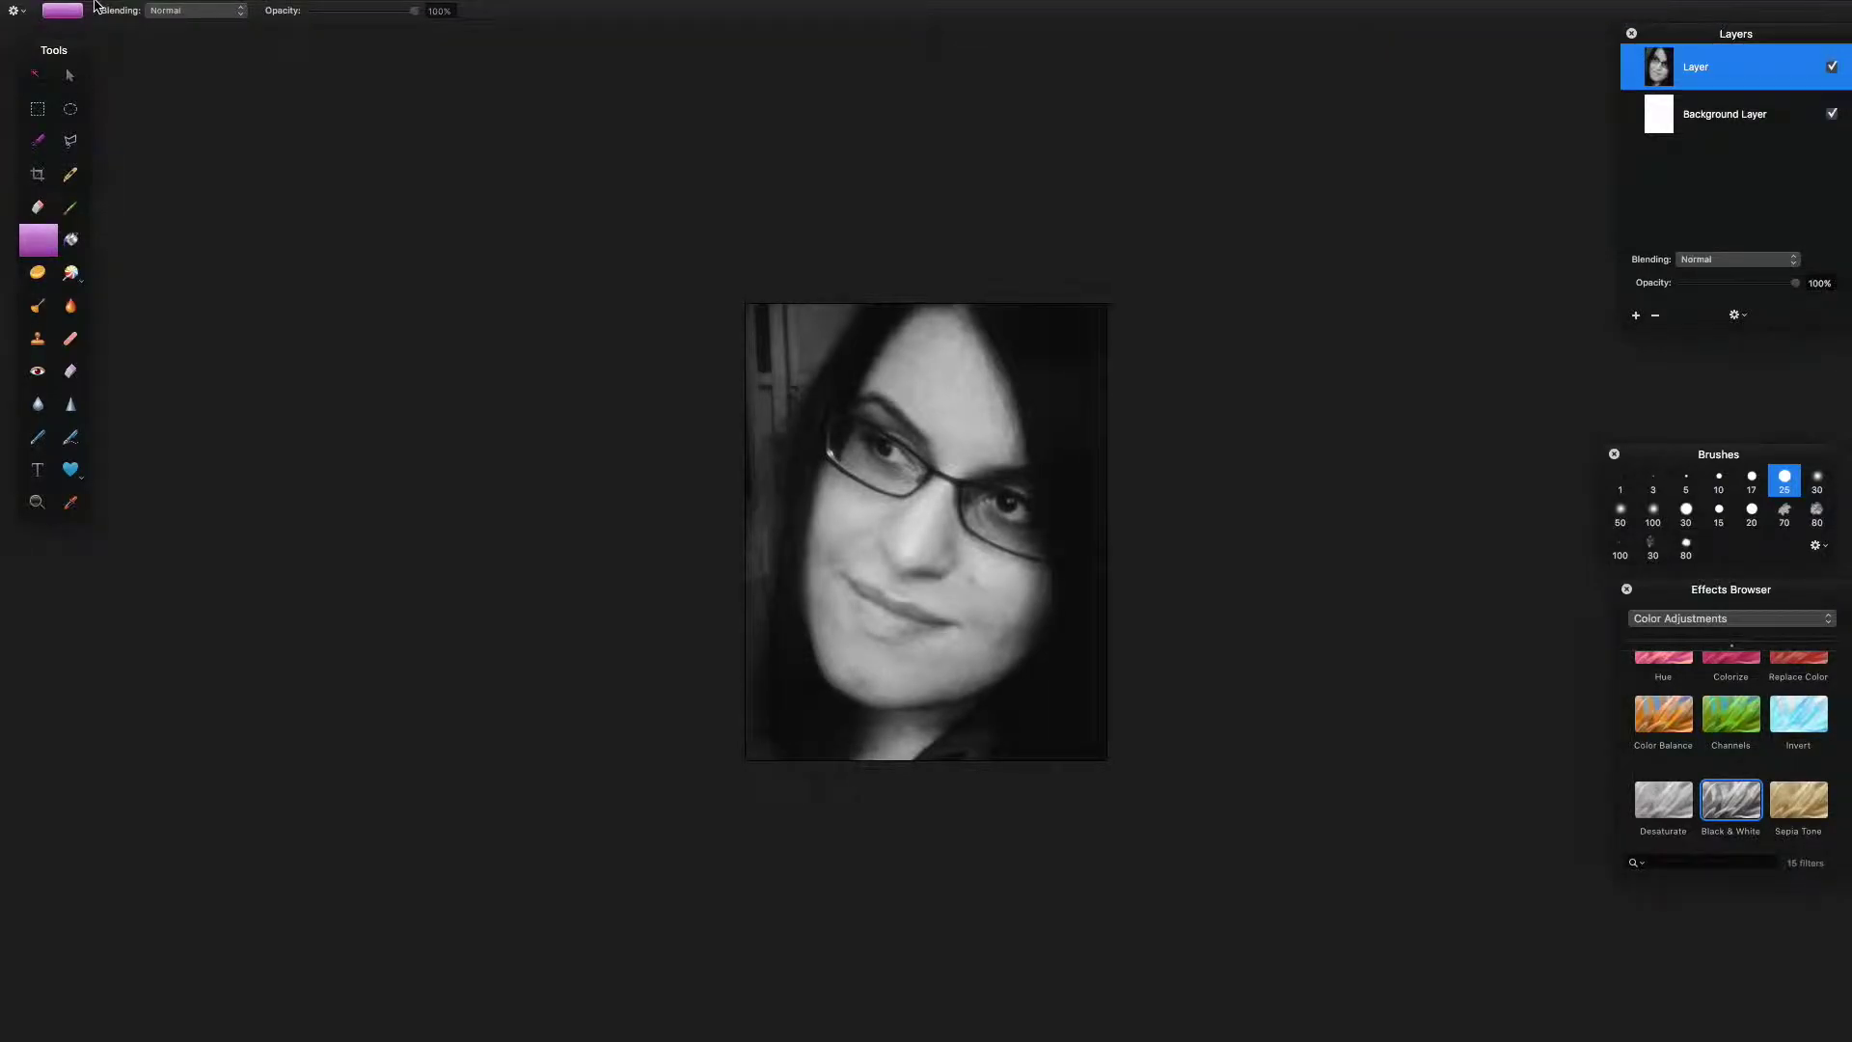
mouse_move(98, 5)
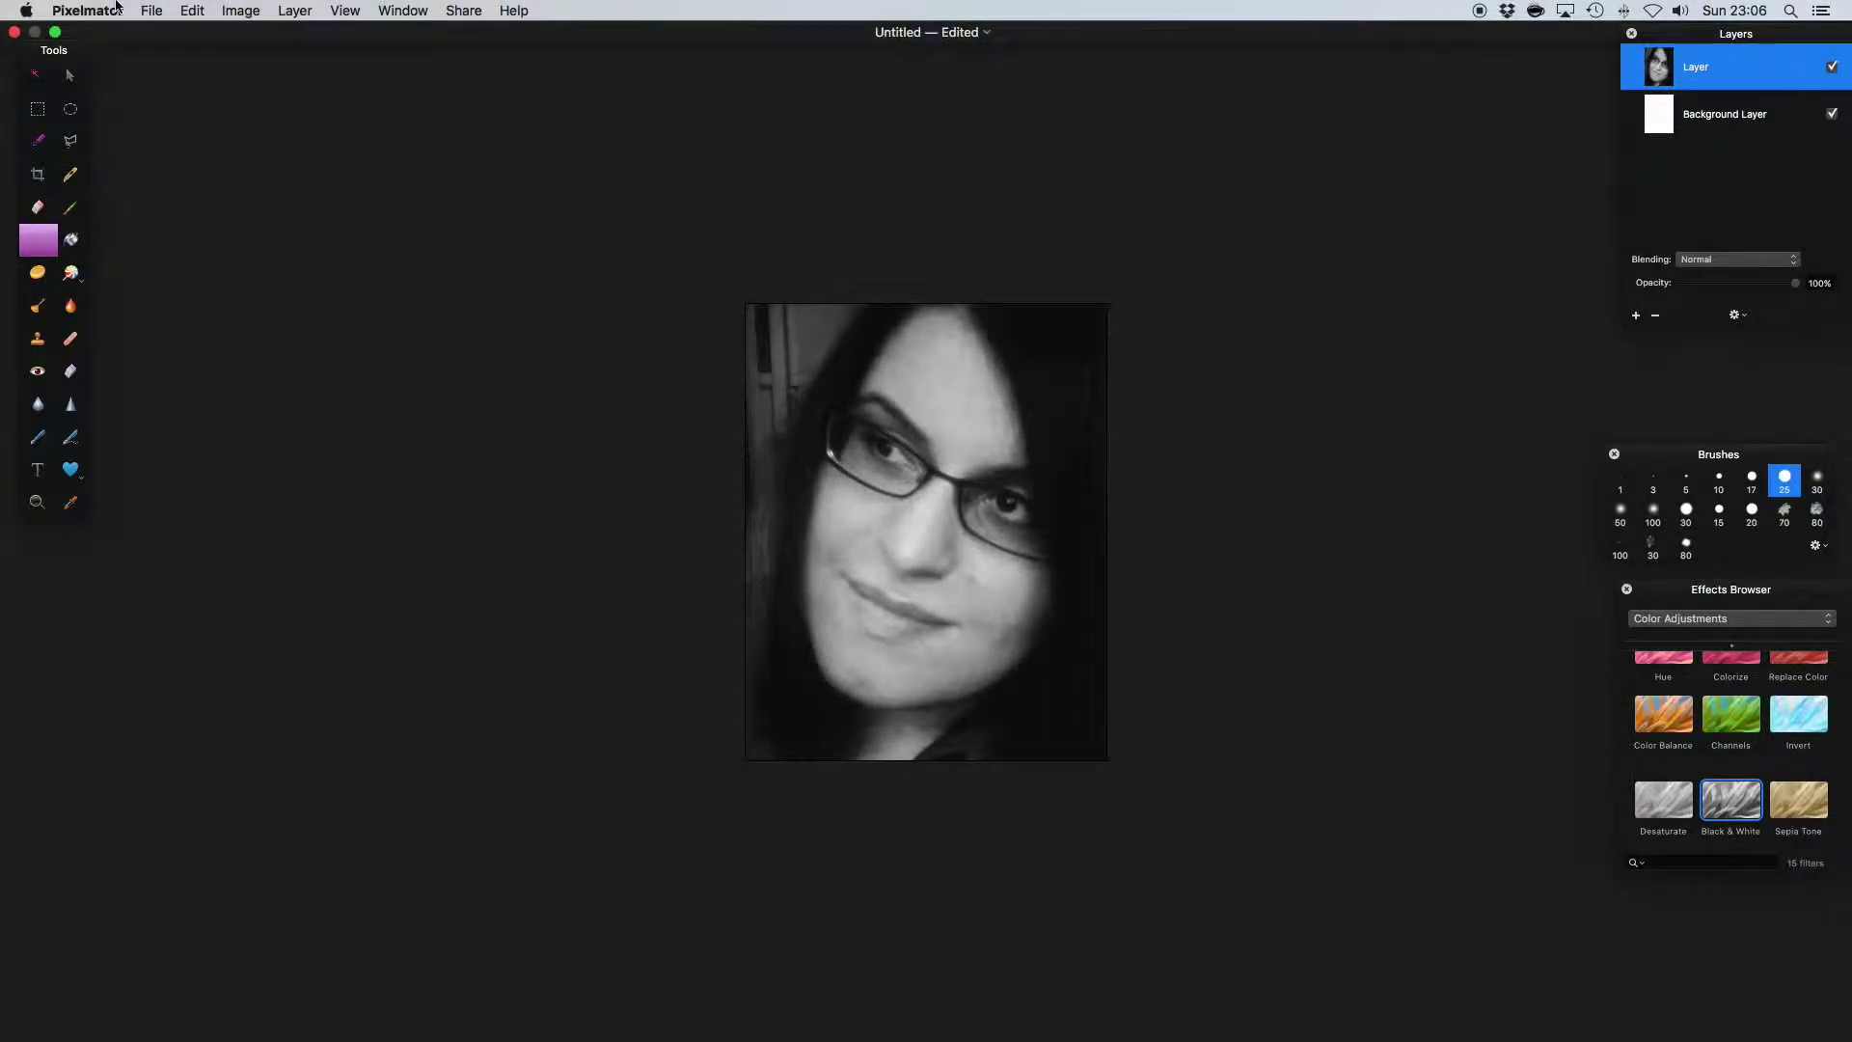
click(145, 9)
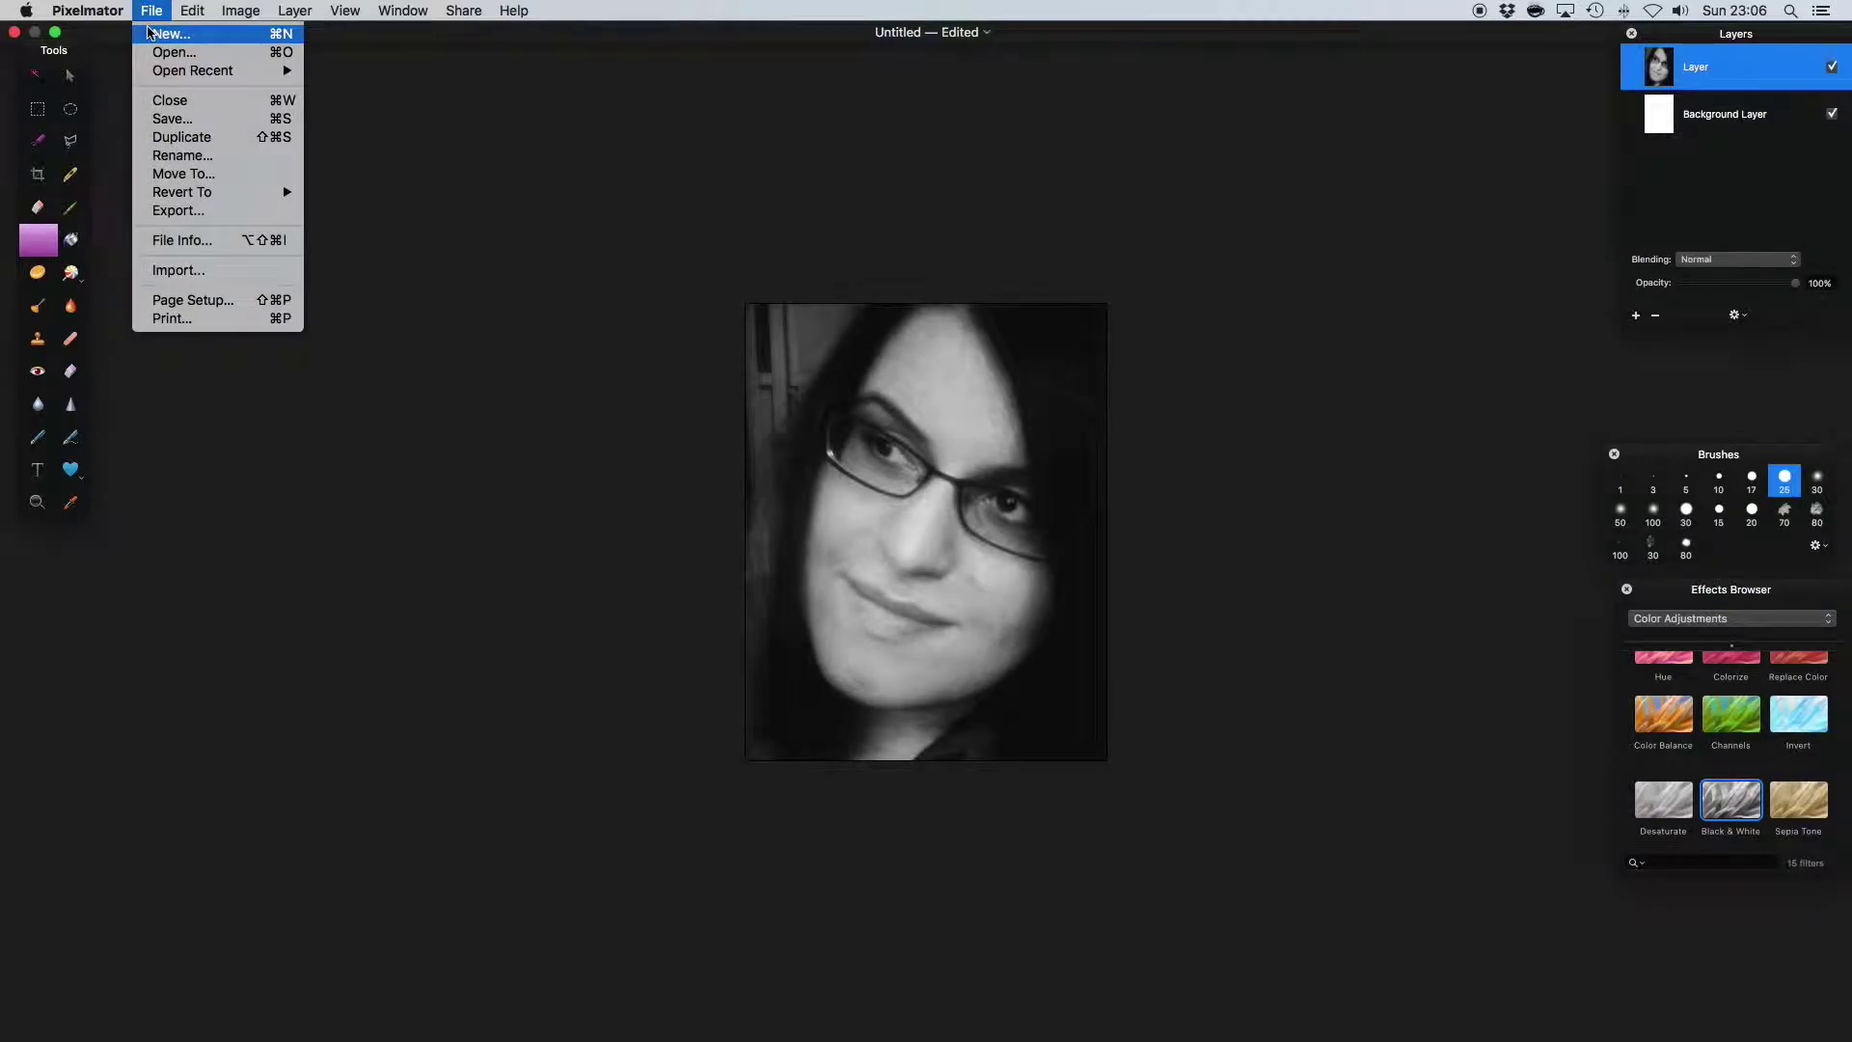
click(162, 33)
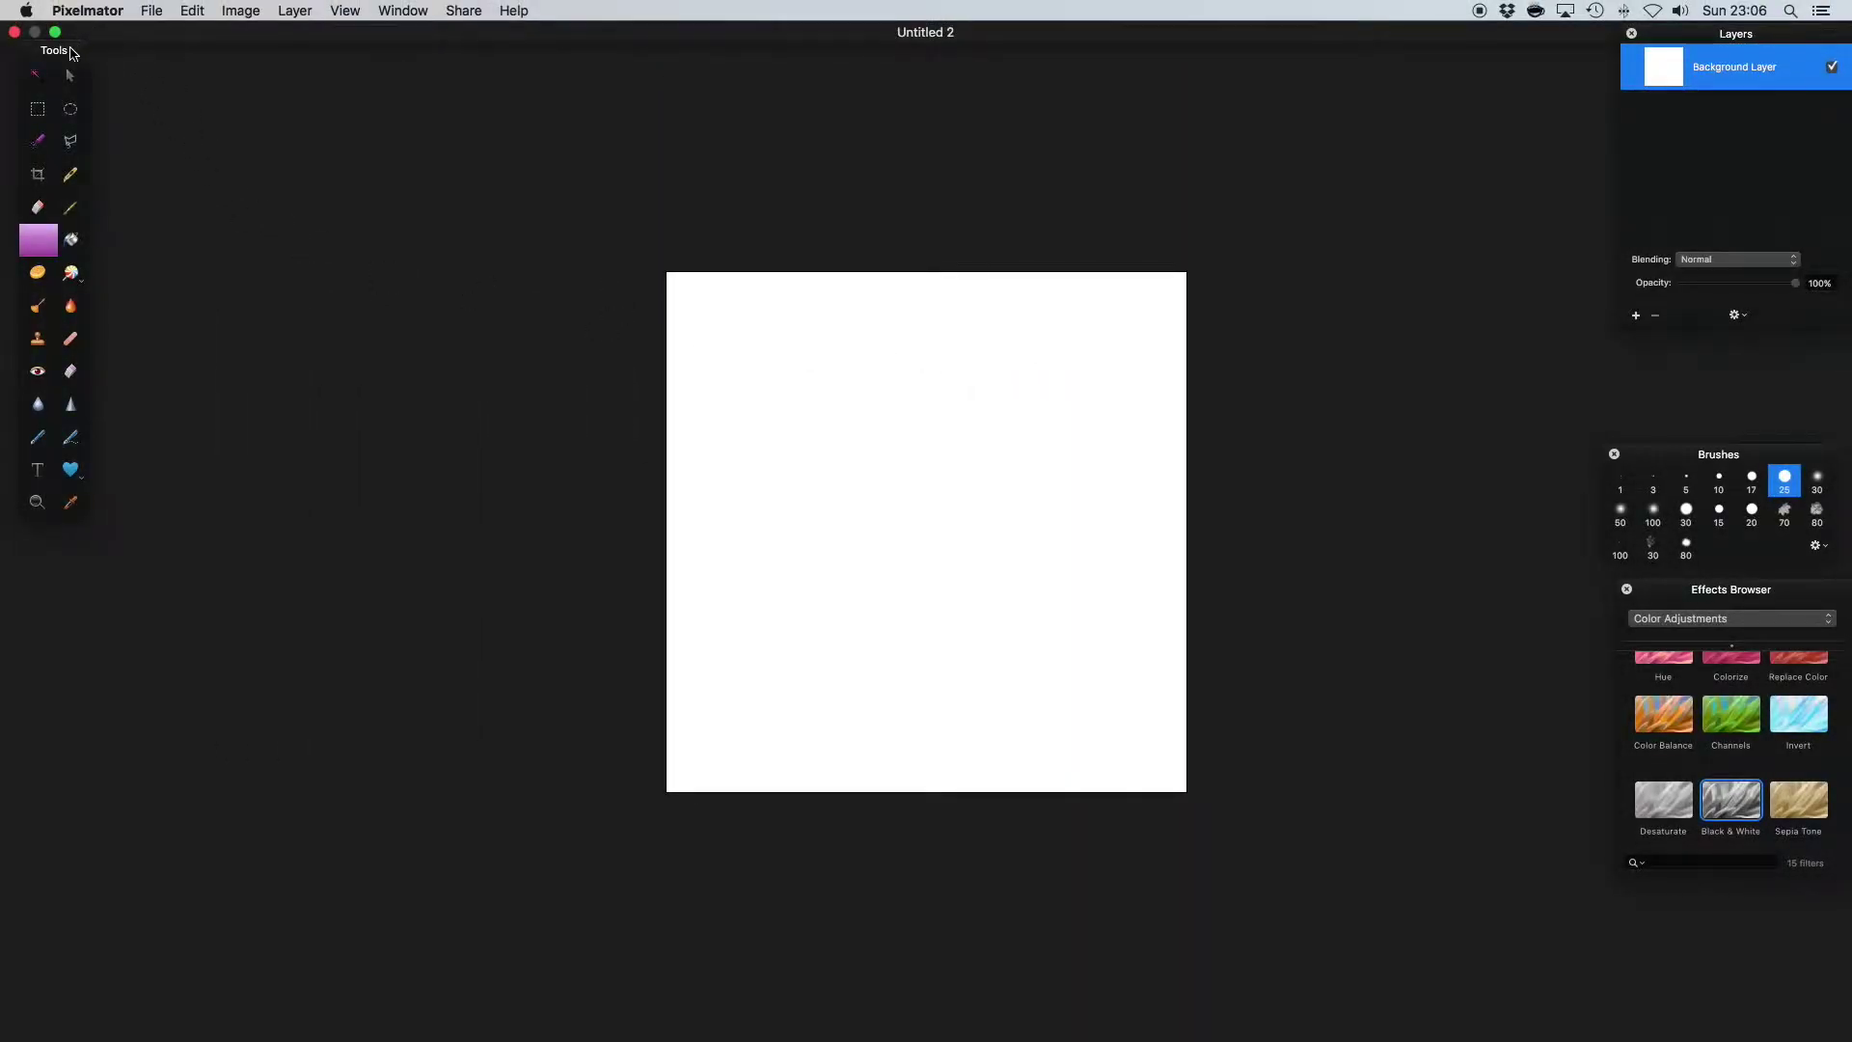
Step: Show Untitled 2 and the portrait windowed side by side, with Untitled 2 in front
click(54, 33)
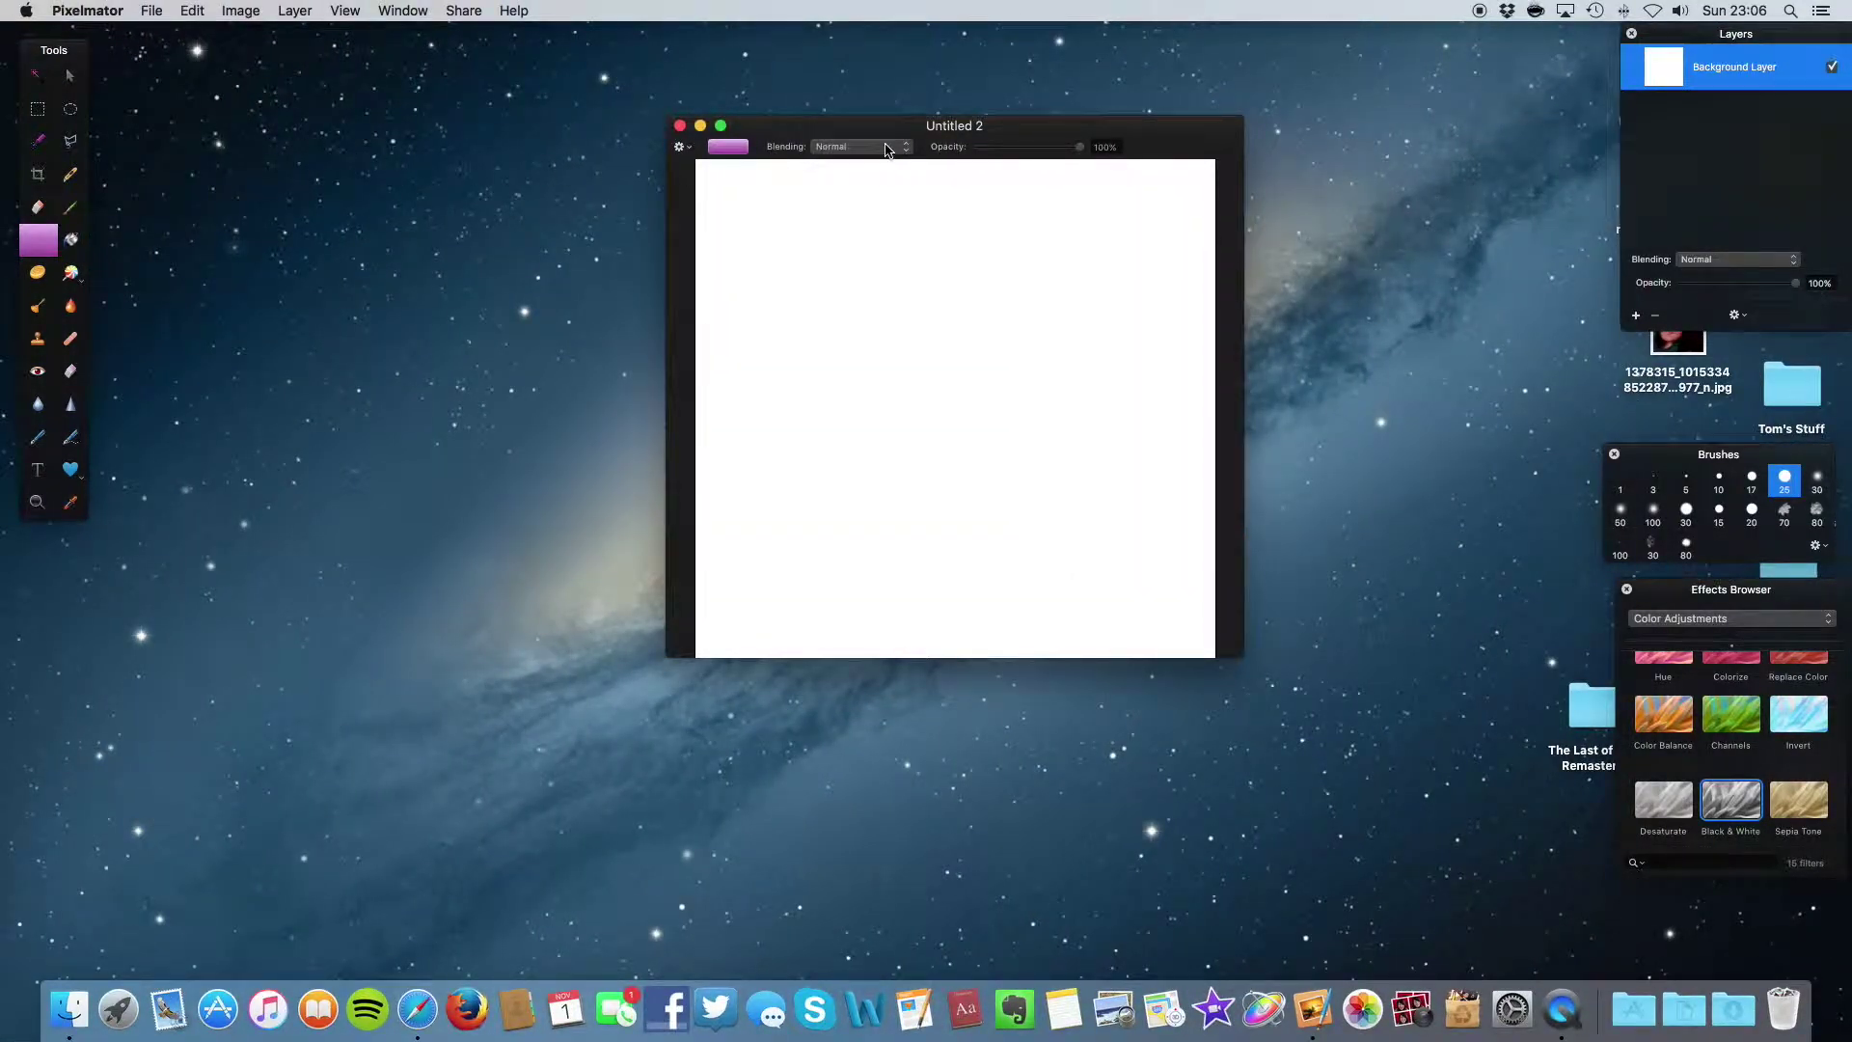
drag(883, 131, 853, 181)
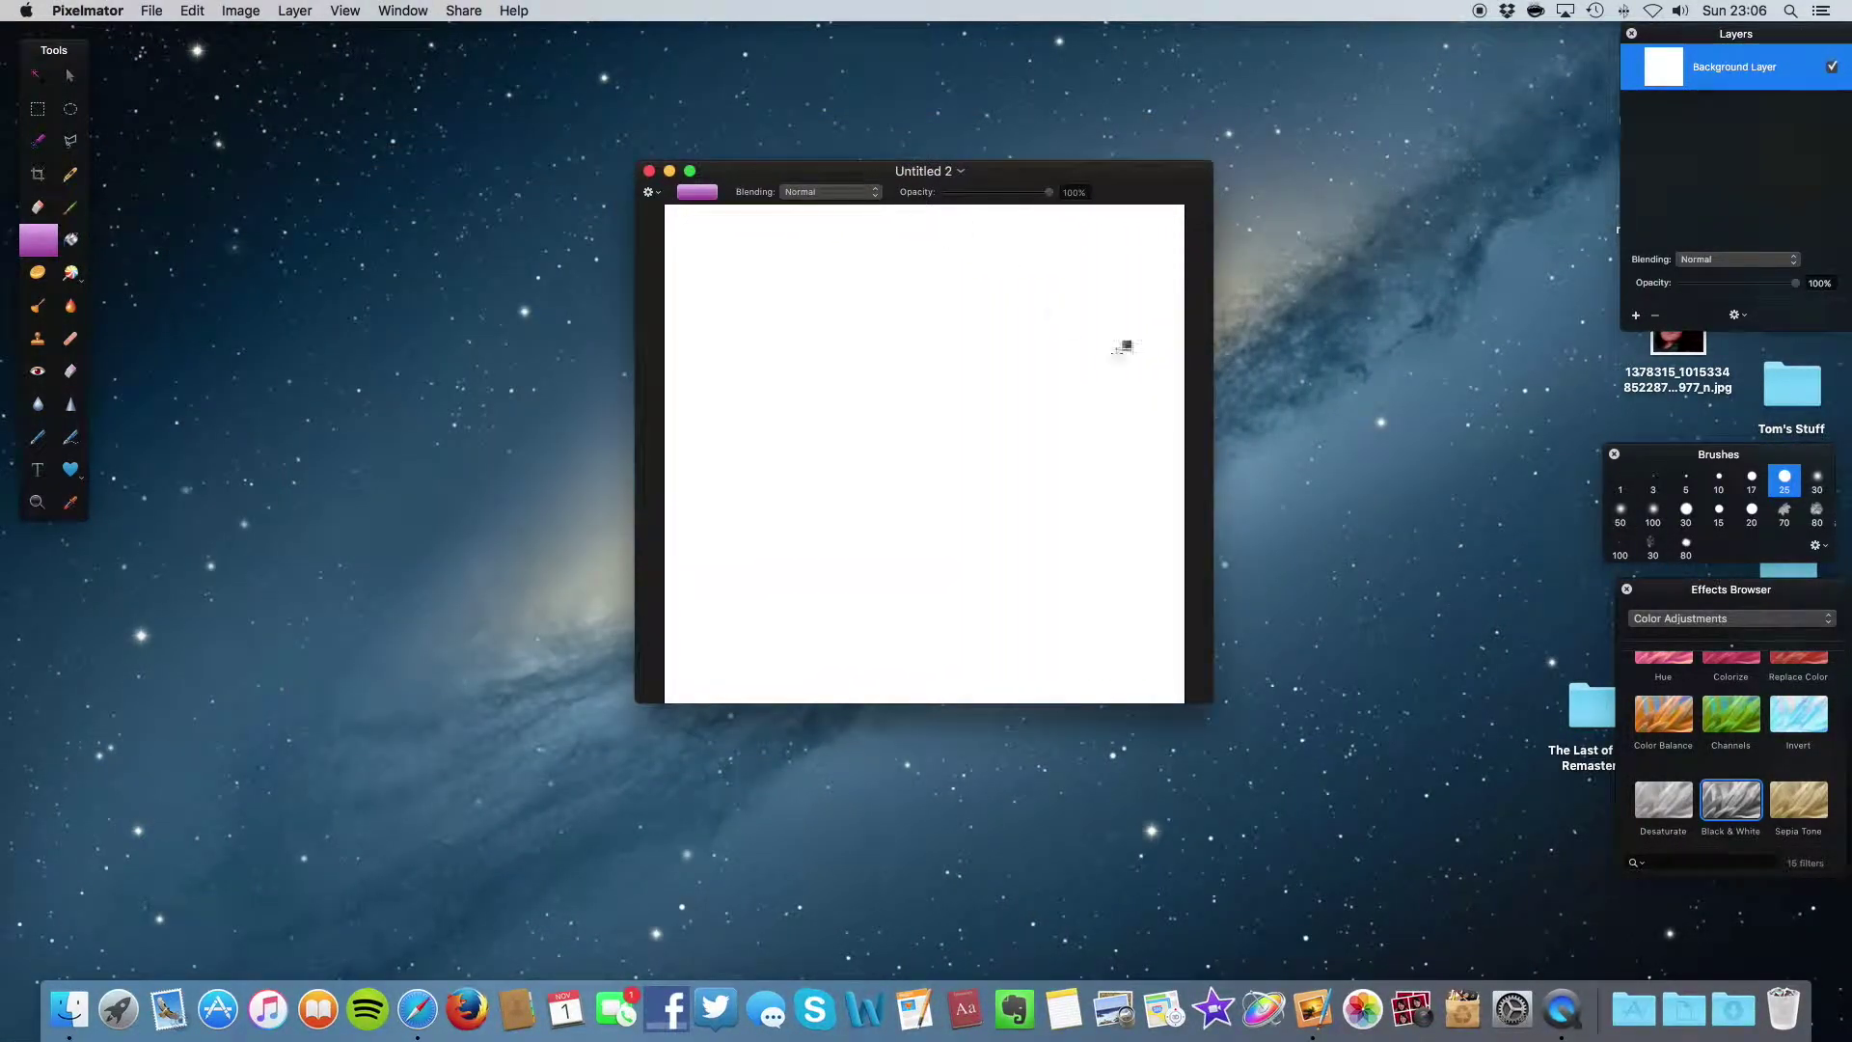
right_click(1324, 982)
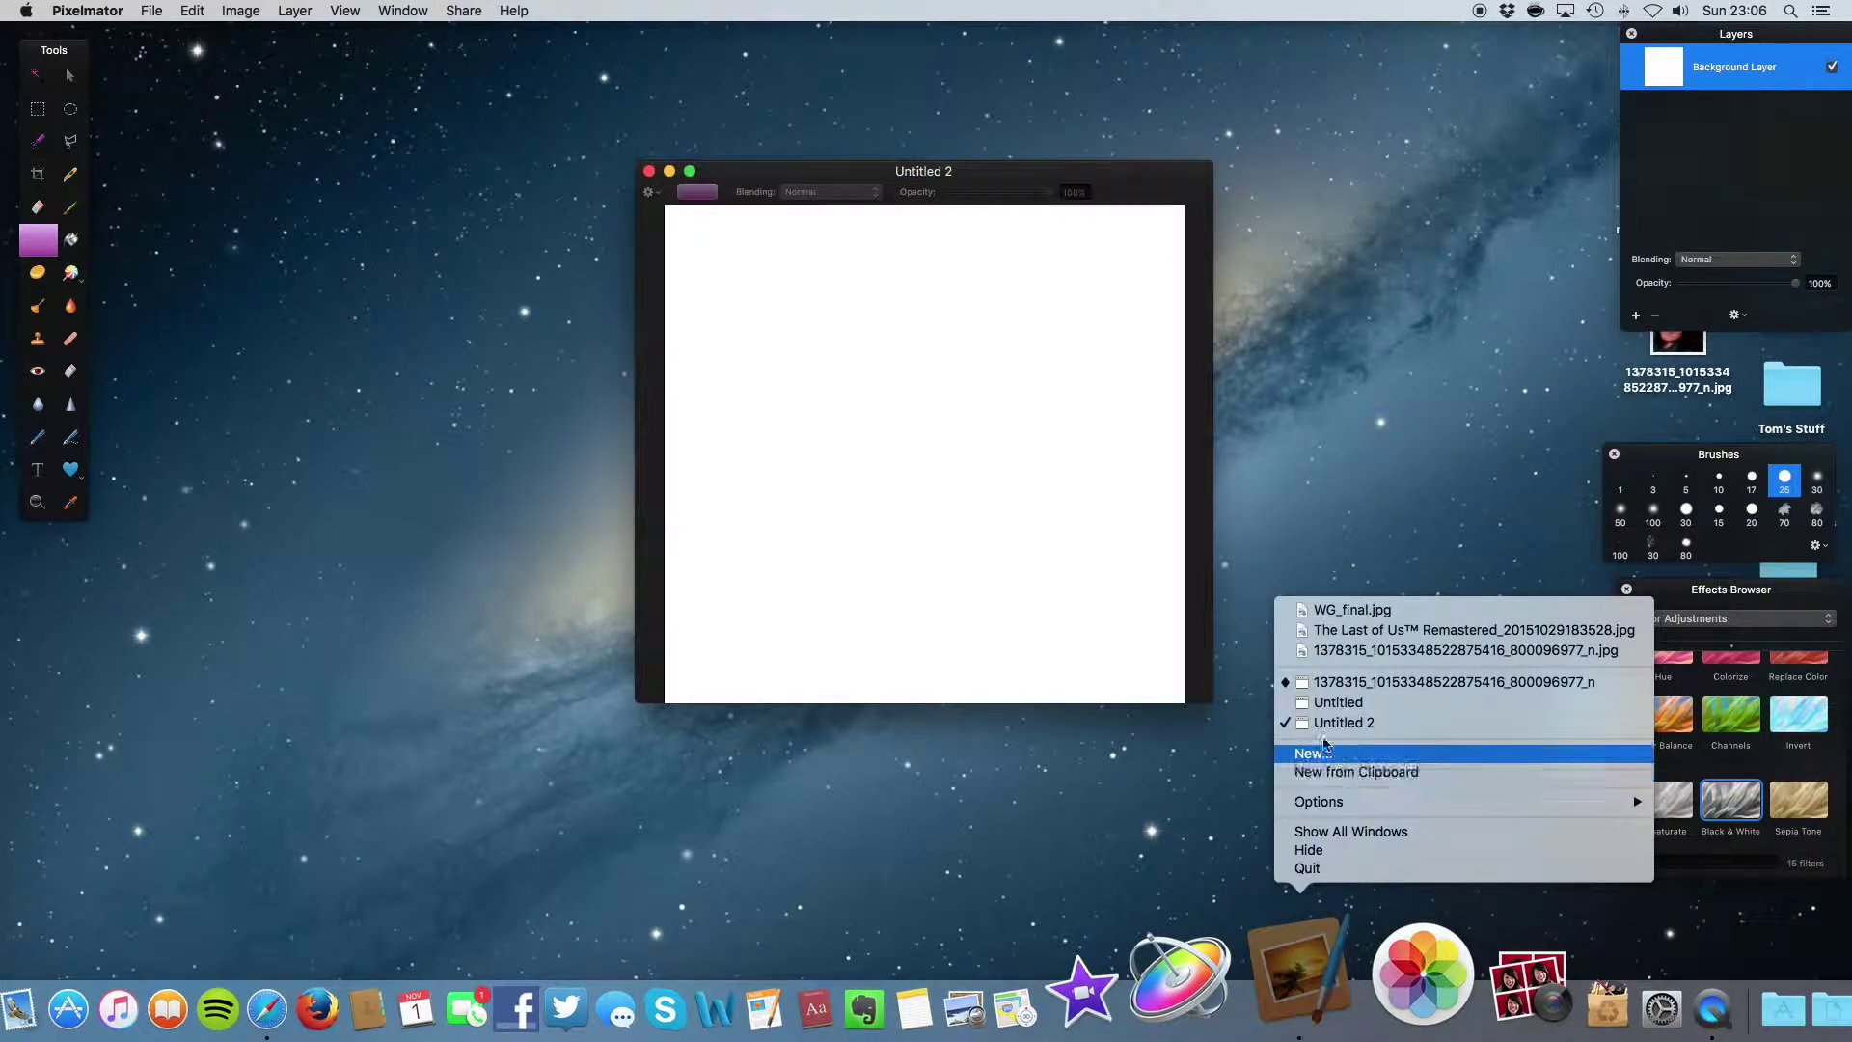
click(1337, 702)
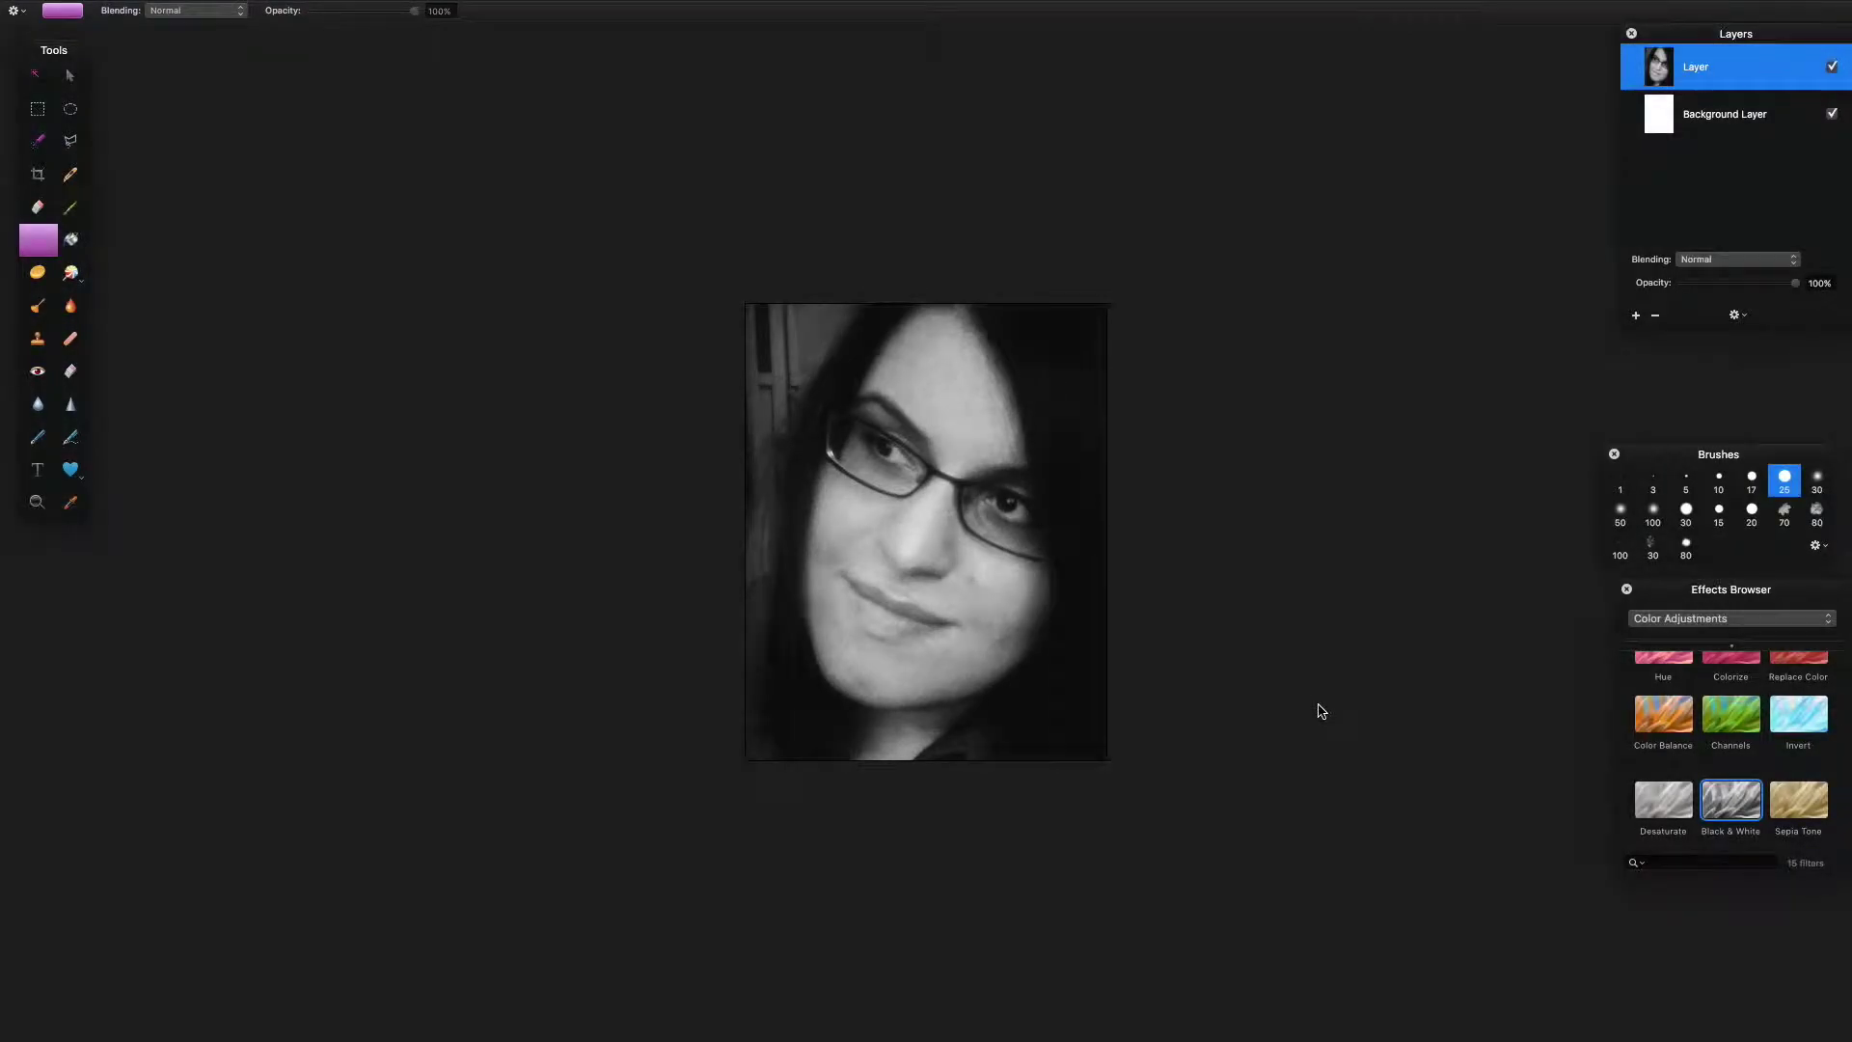
mouse_move(113, 17)
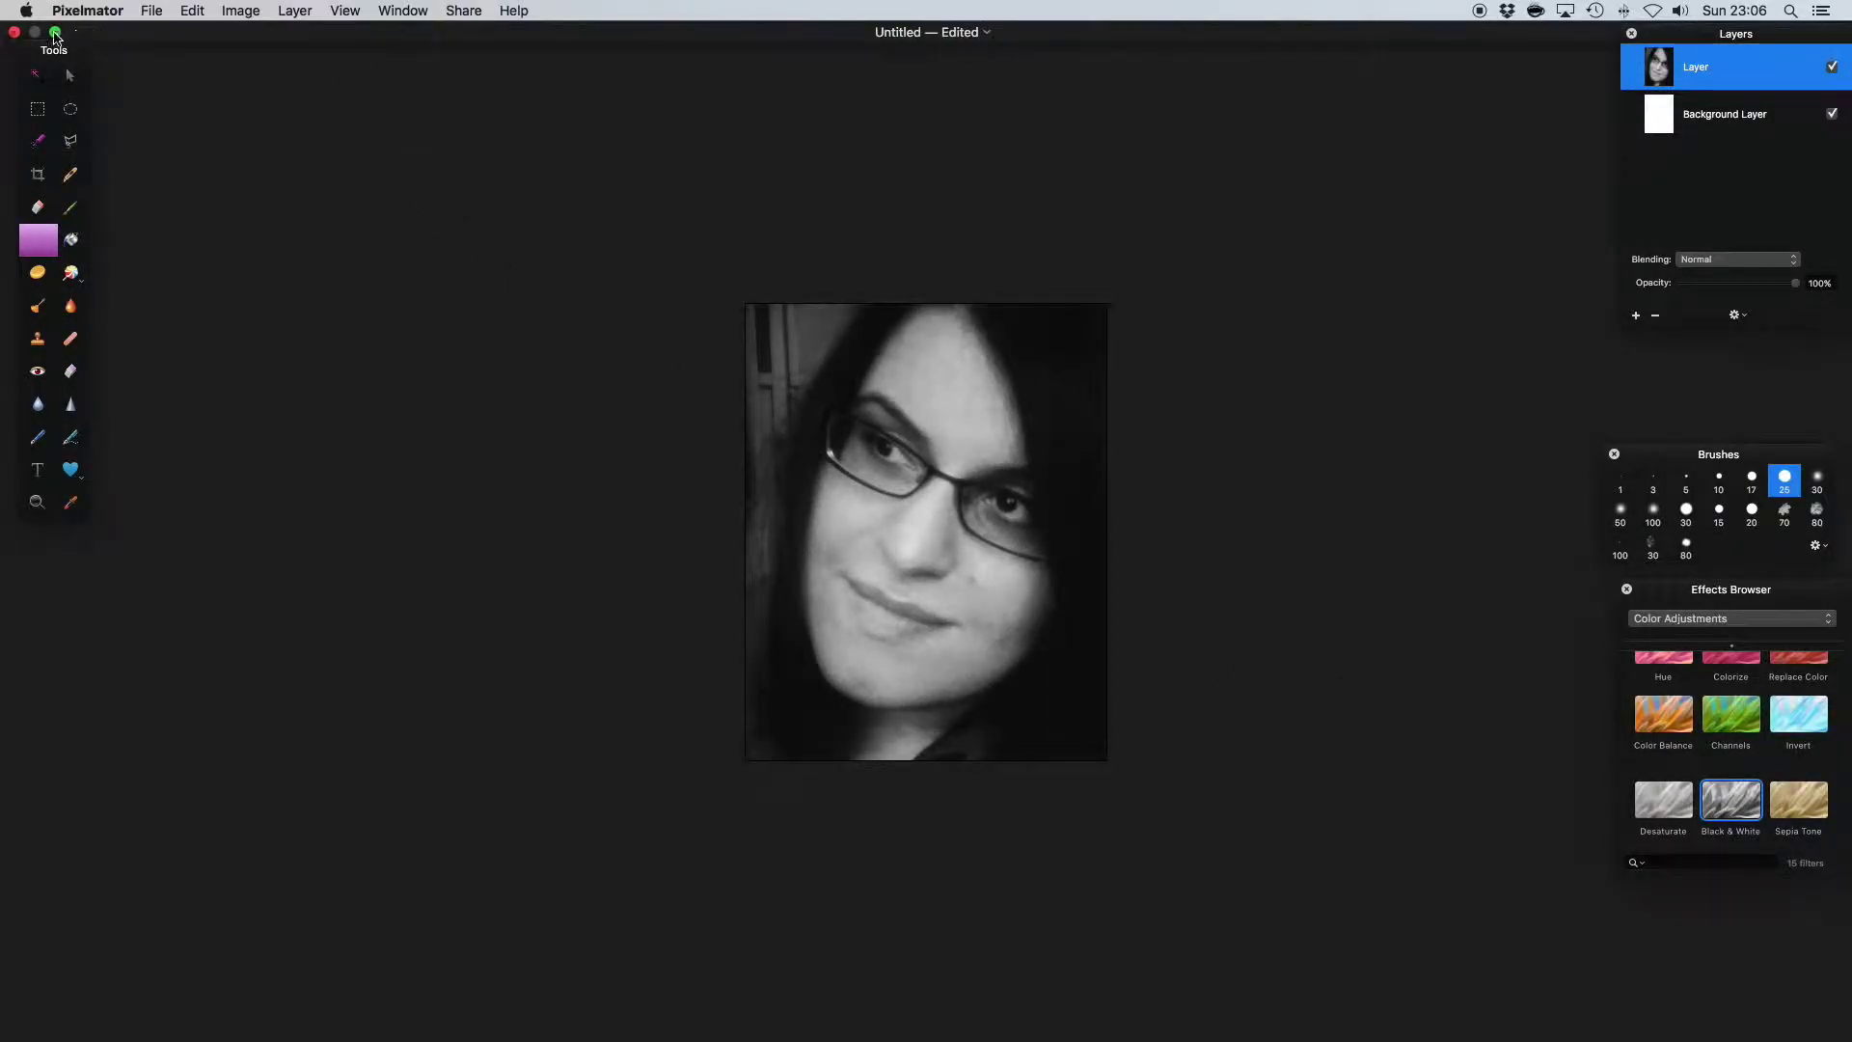
click(55, 32)
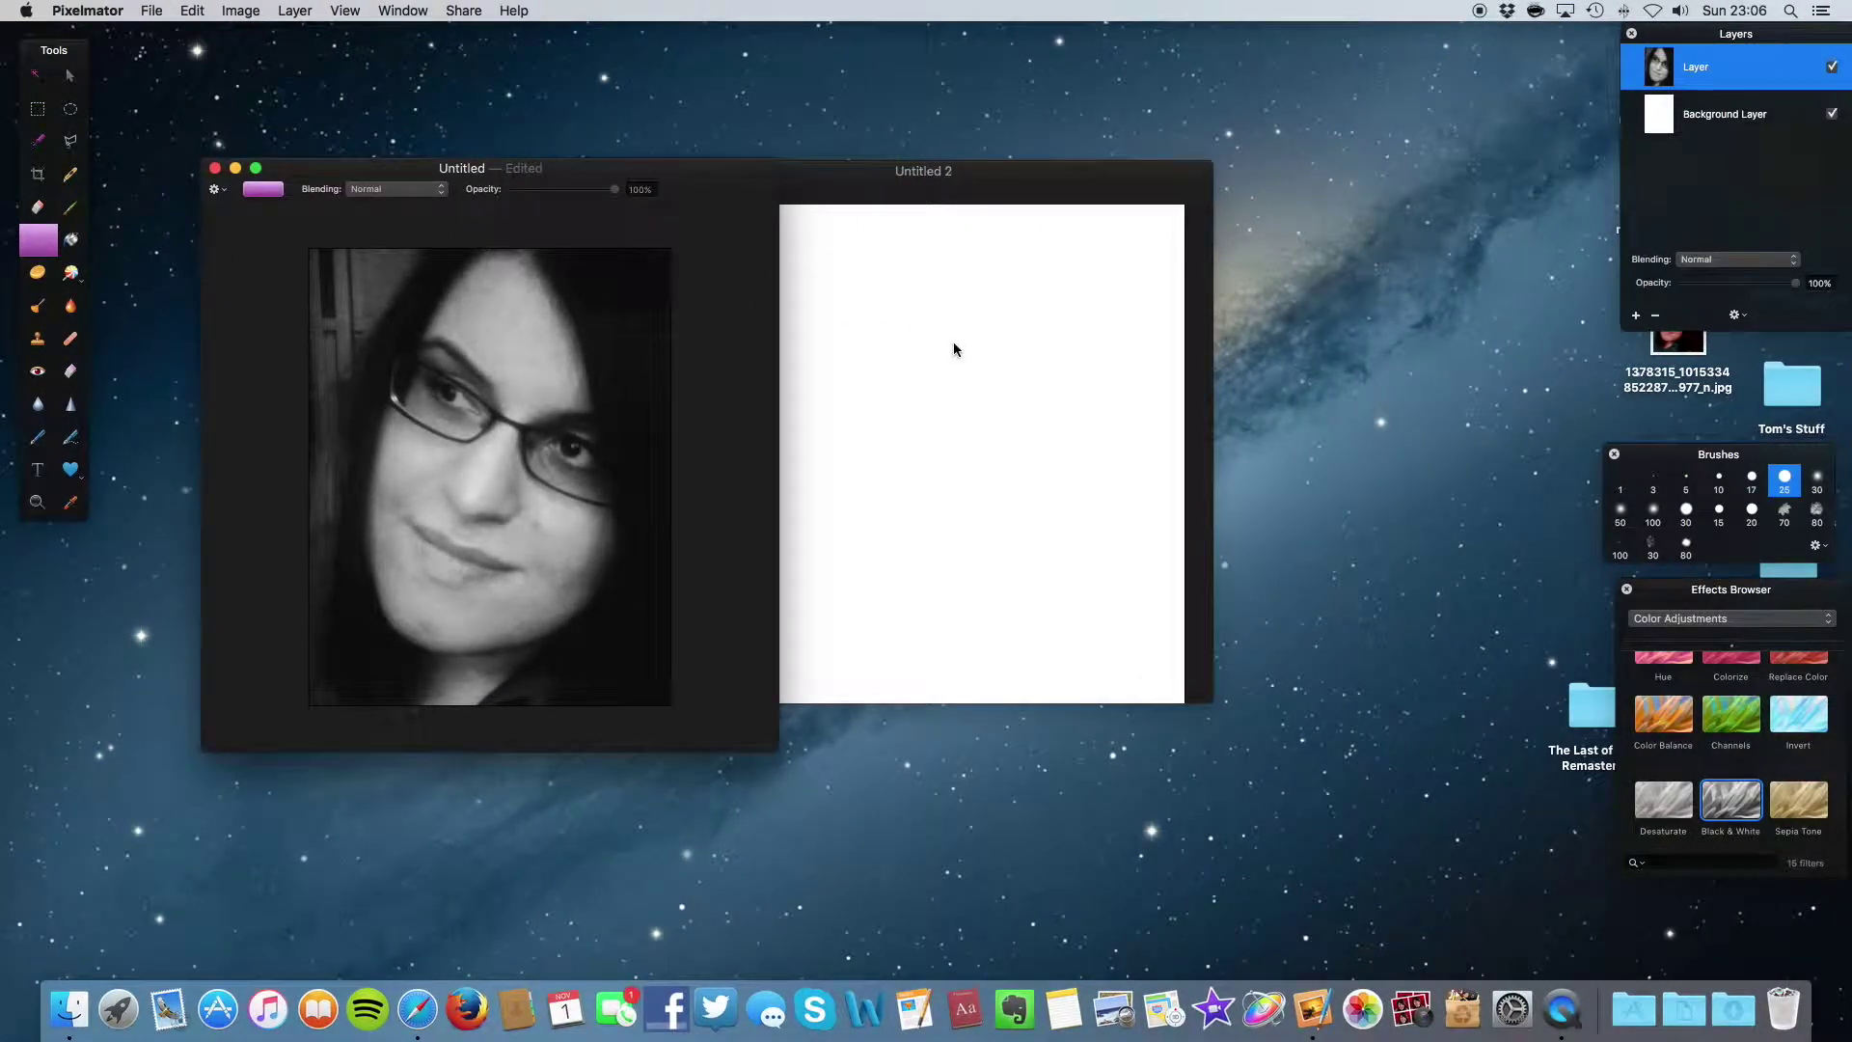
click(958, 342)
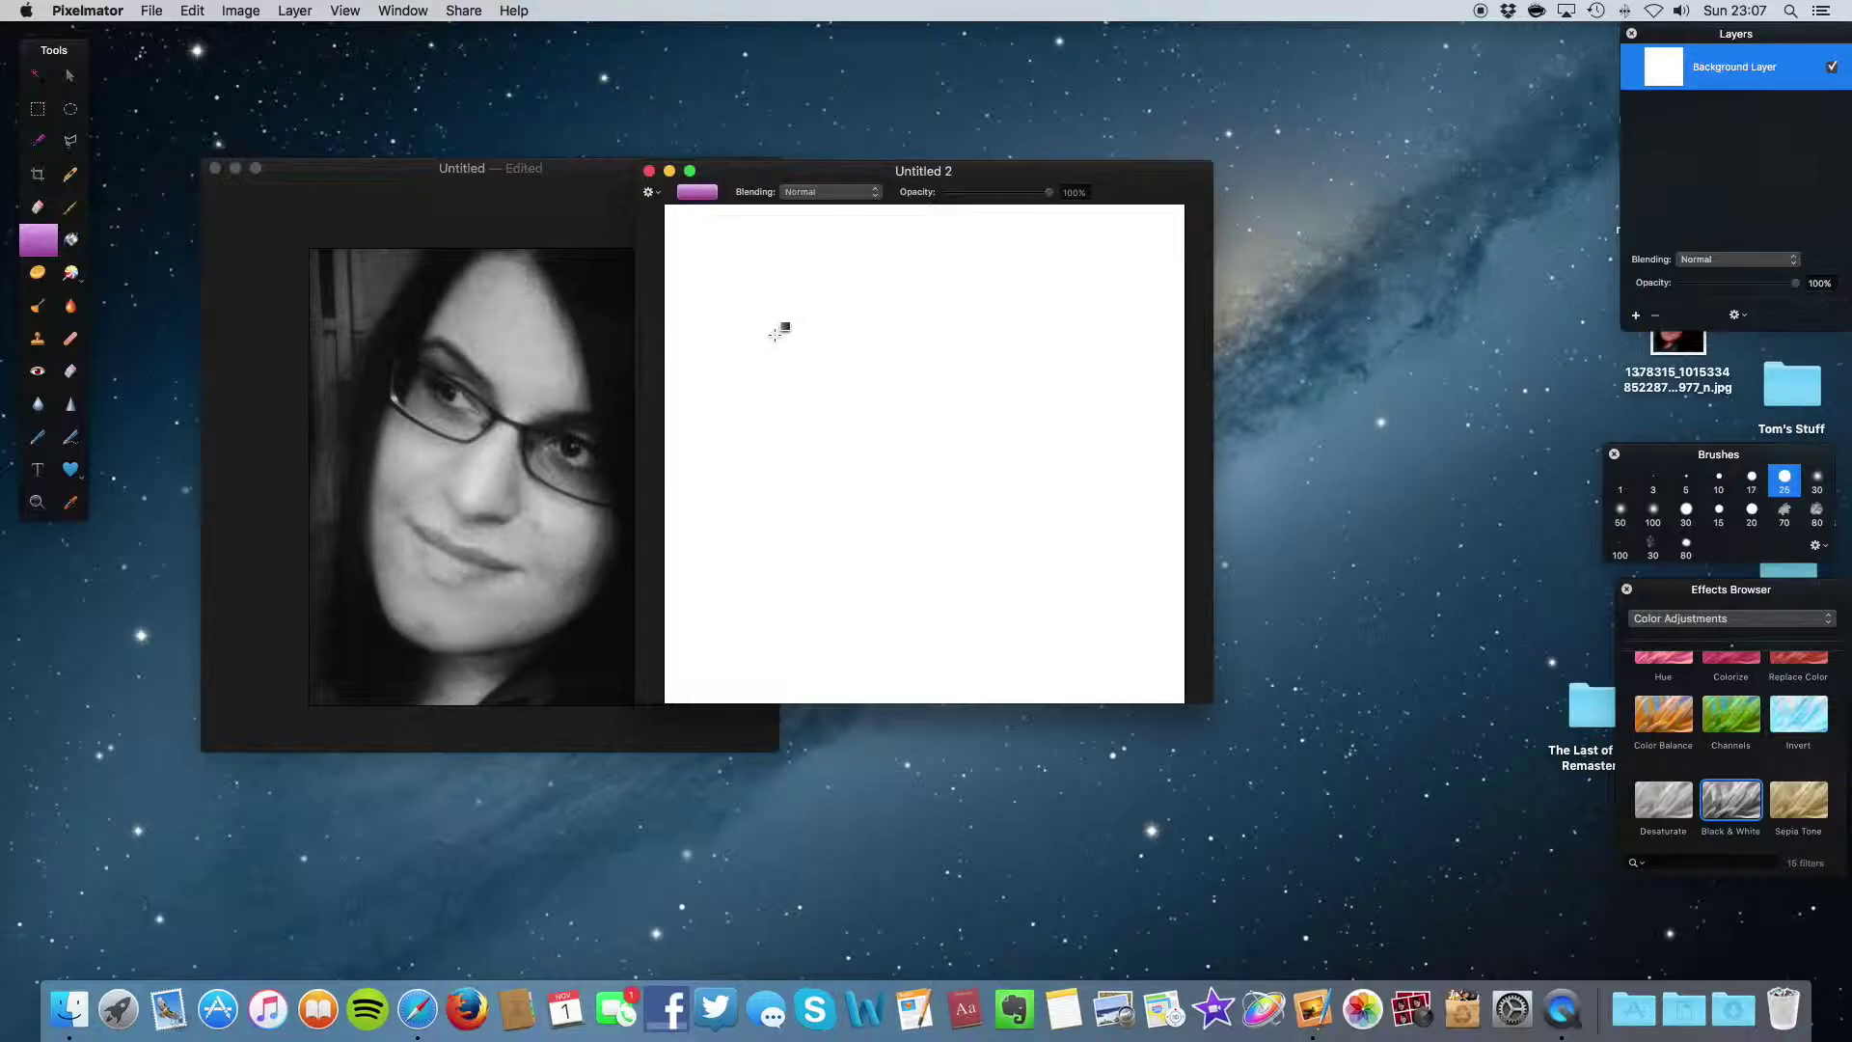
Step: Fill Untitled 2 with a purple gradient at about 275°, deep violet at the left fading to lavender
drag(721, 381, 911, 422)
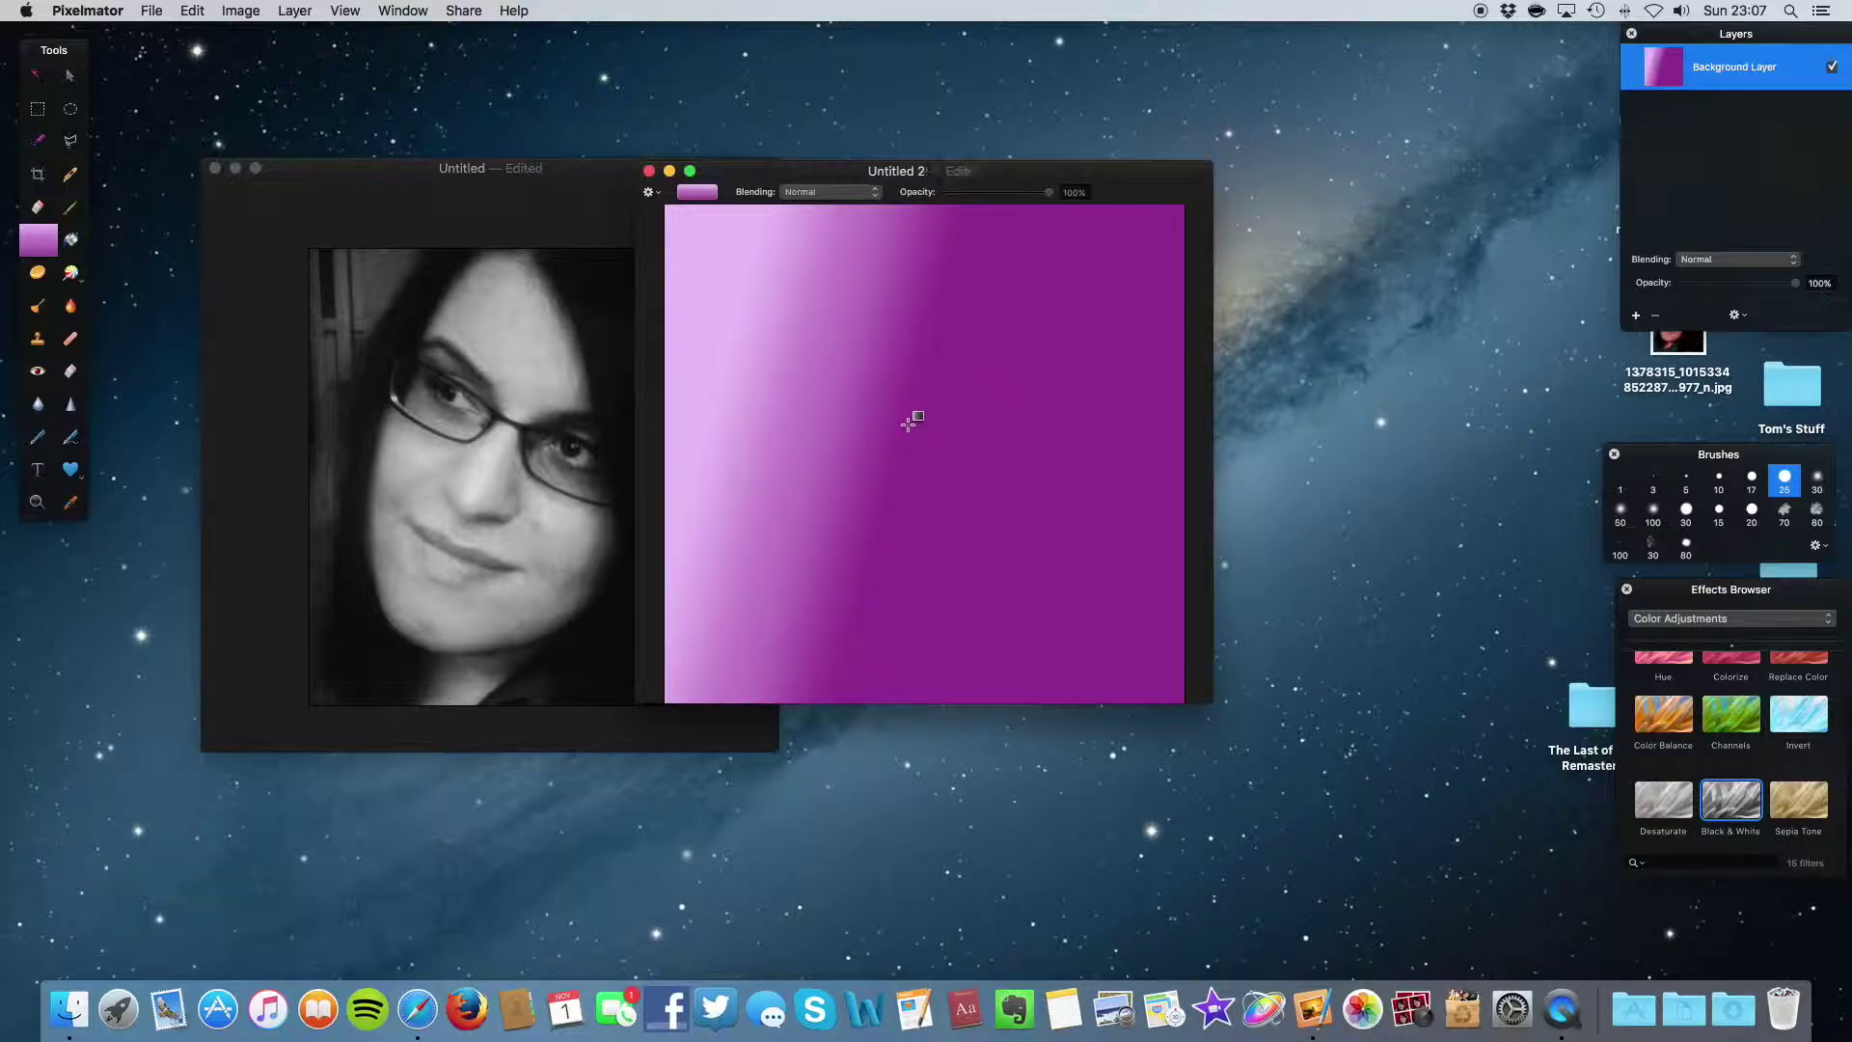
drag(729, 277, 868, 526)
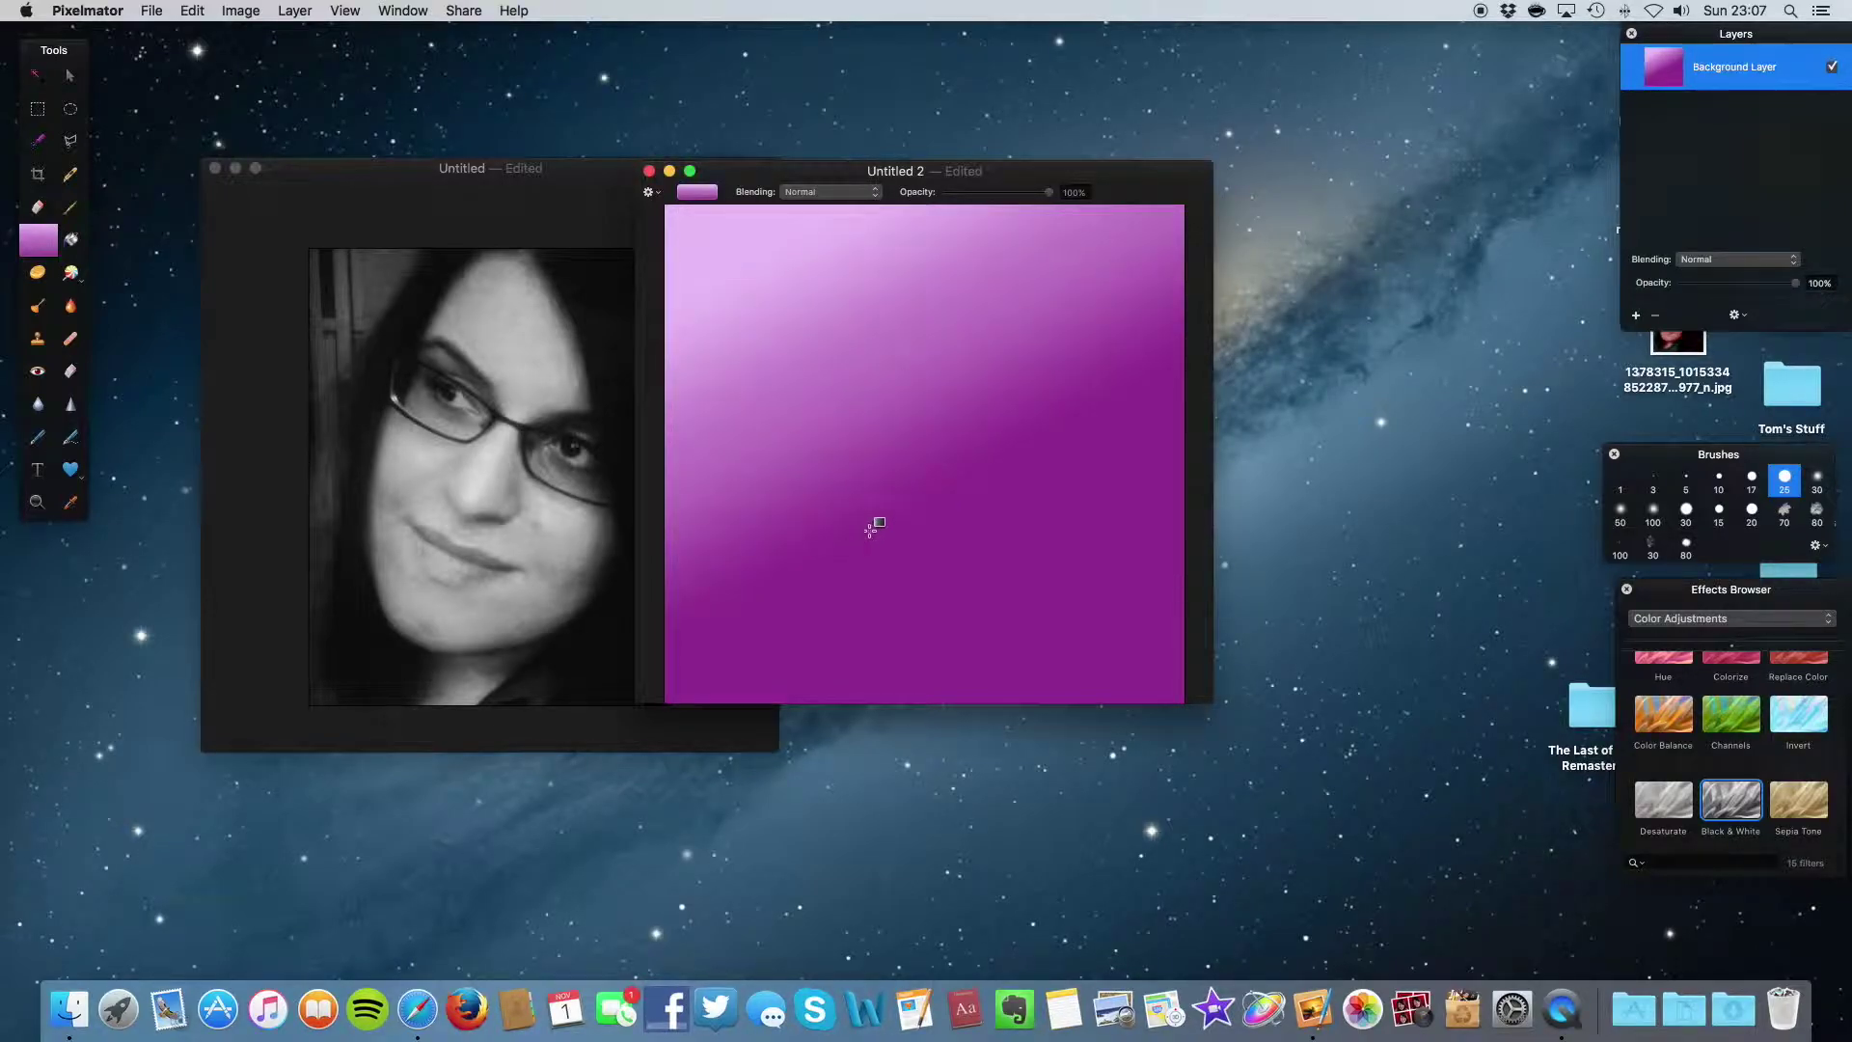
drag(871, 532, 689, 545)
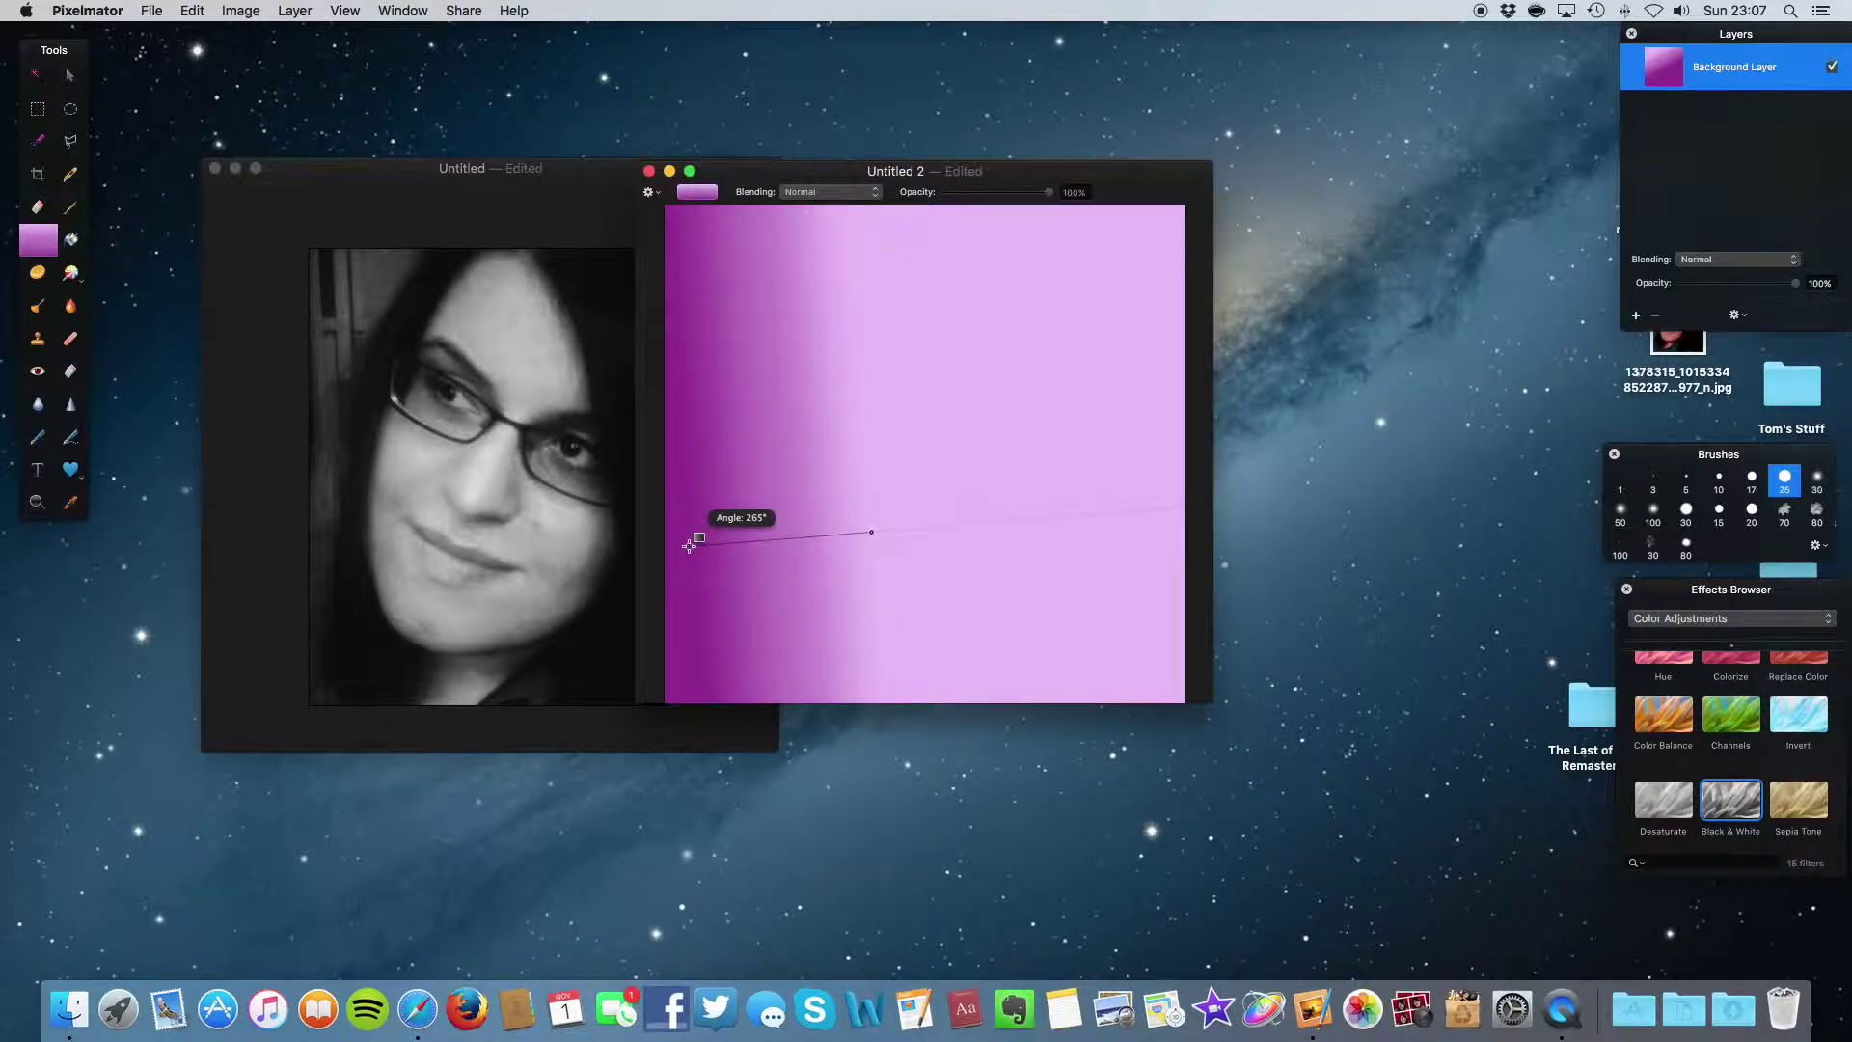
drag(690, 545, 714, 517)
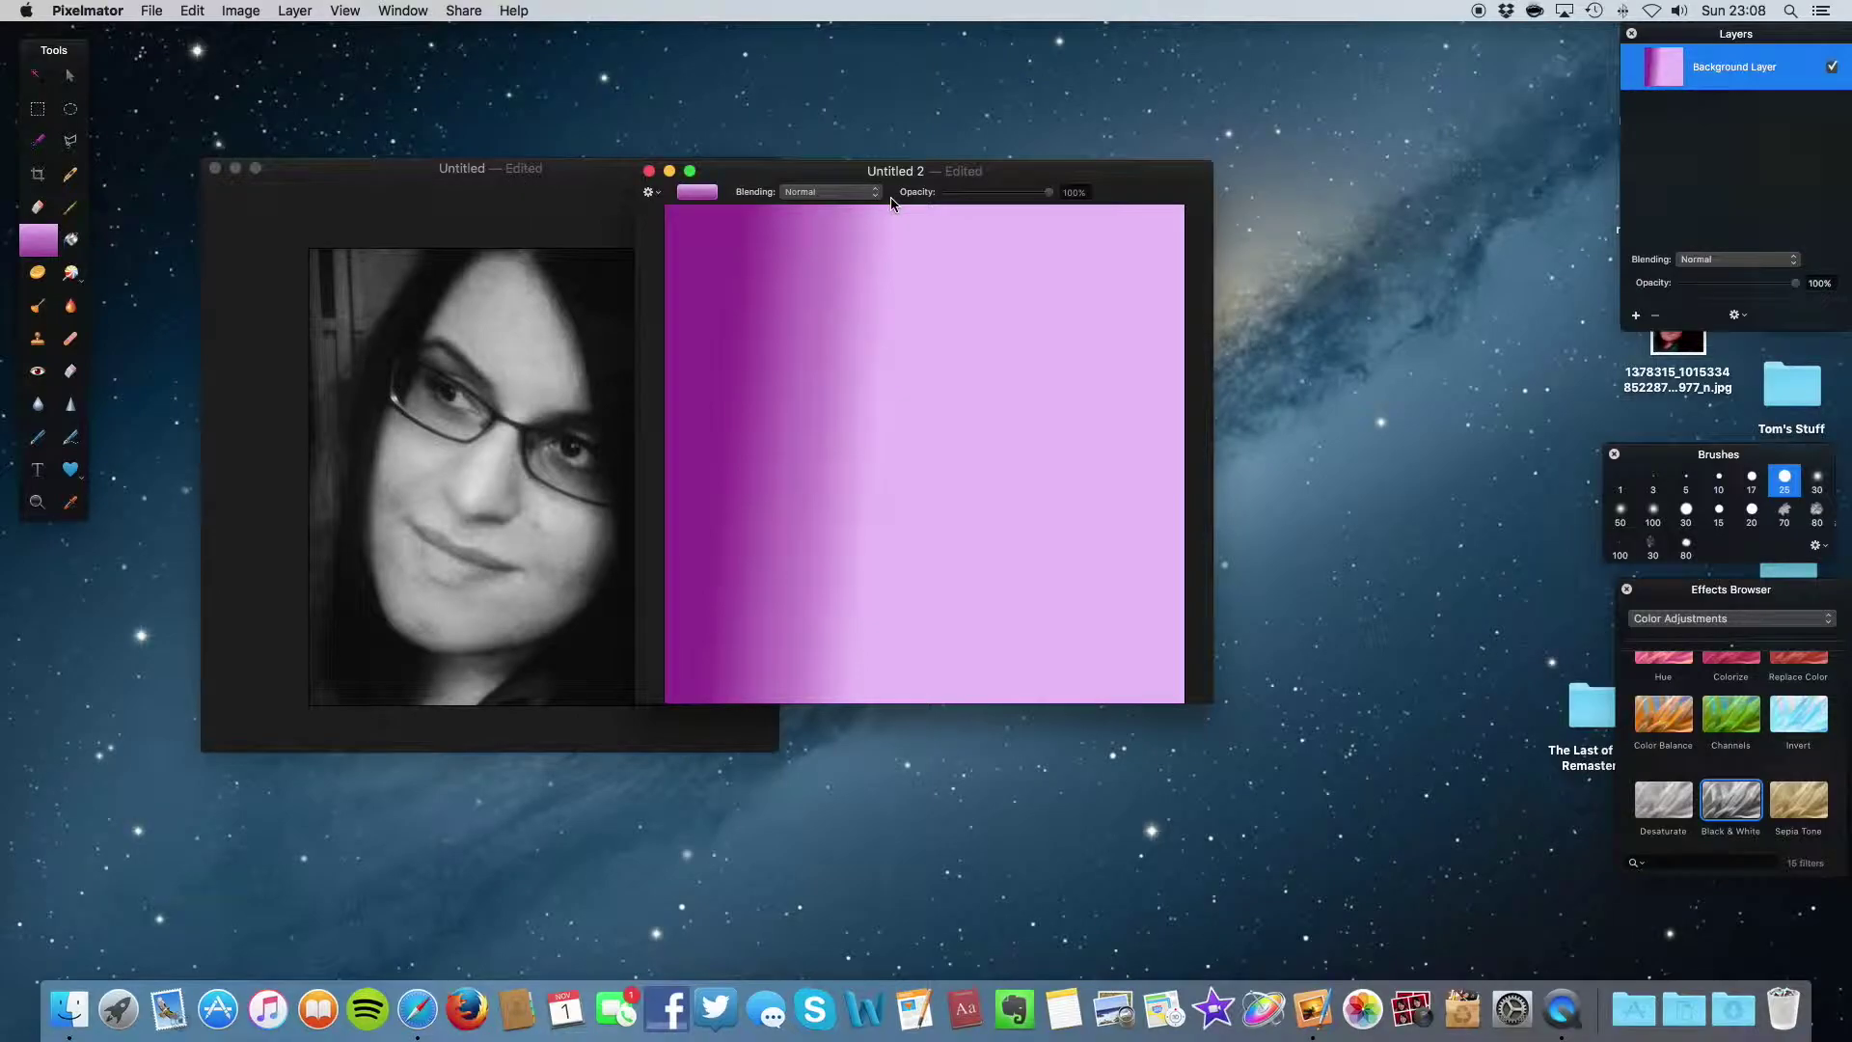
Step: Try the blue gradient preset, drawing it diagonally across the canvas
click(688, 196)
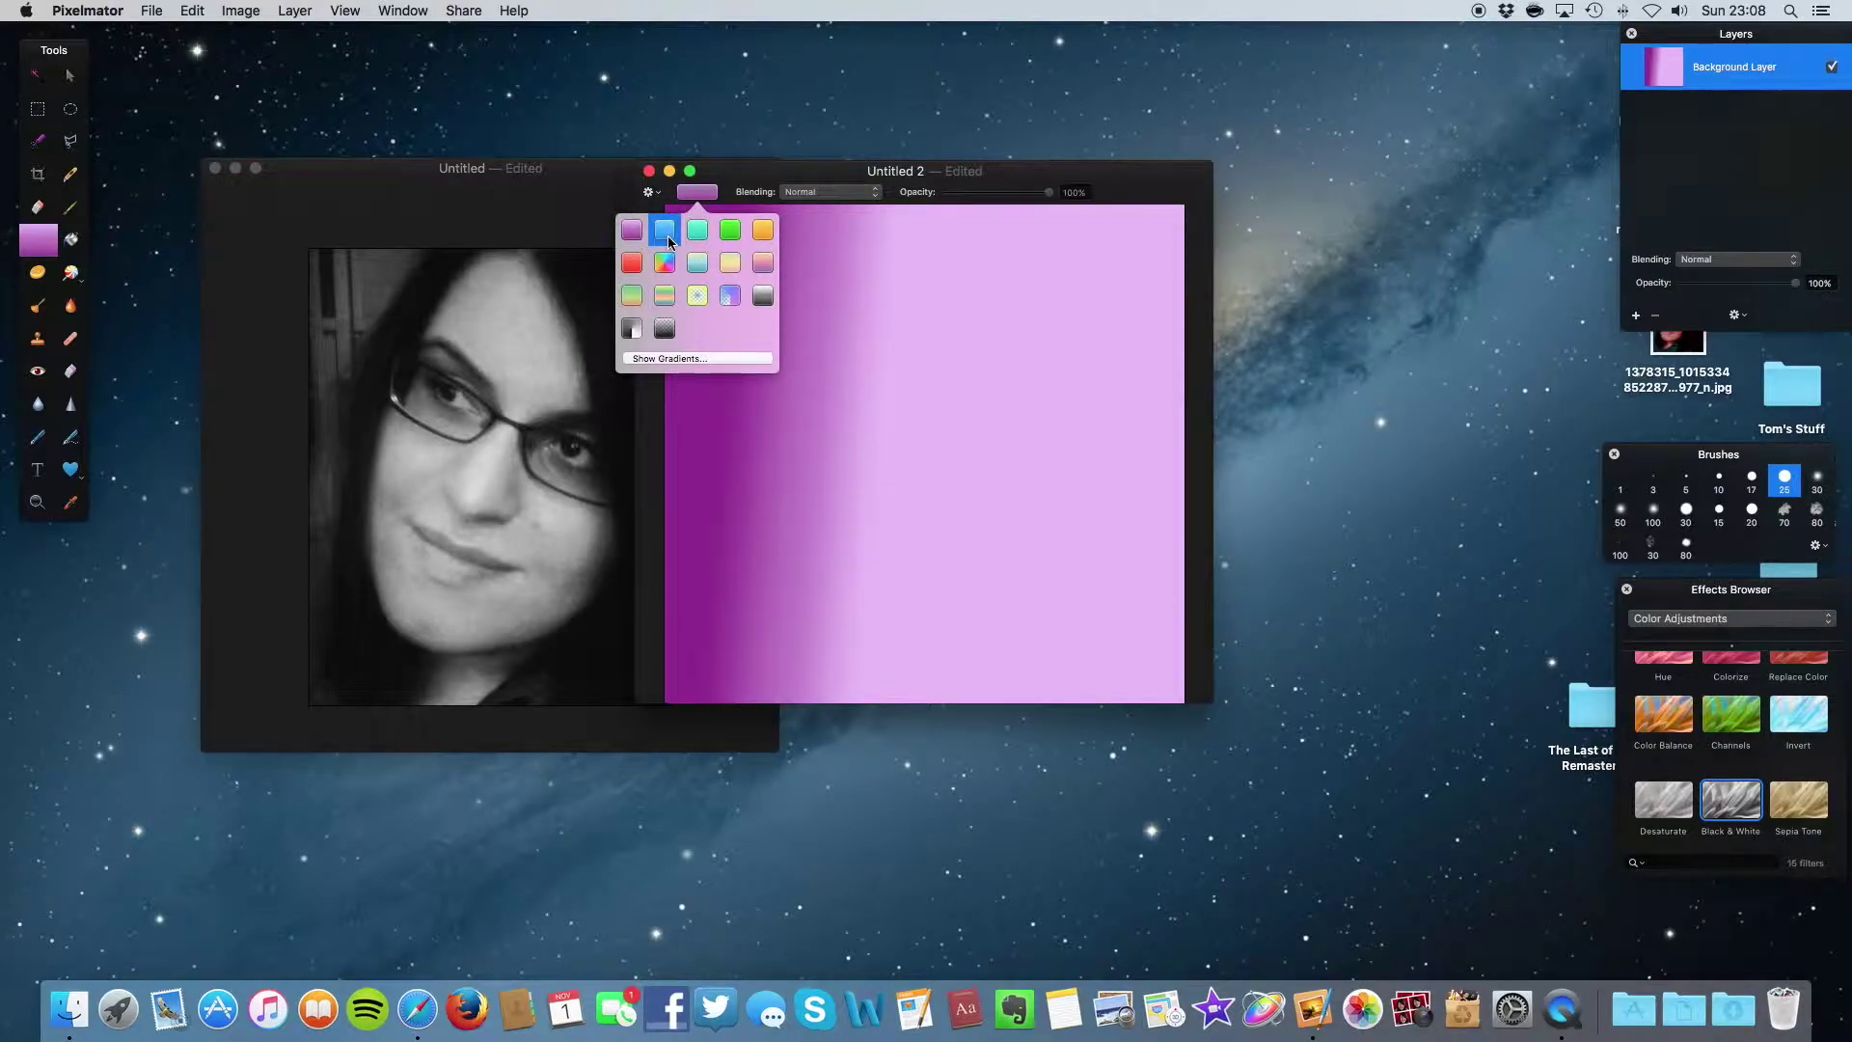
click(667, 235)
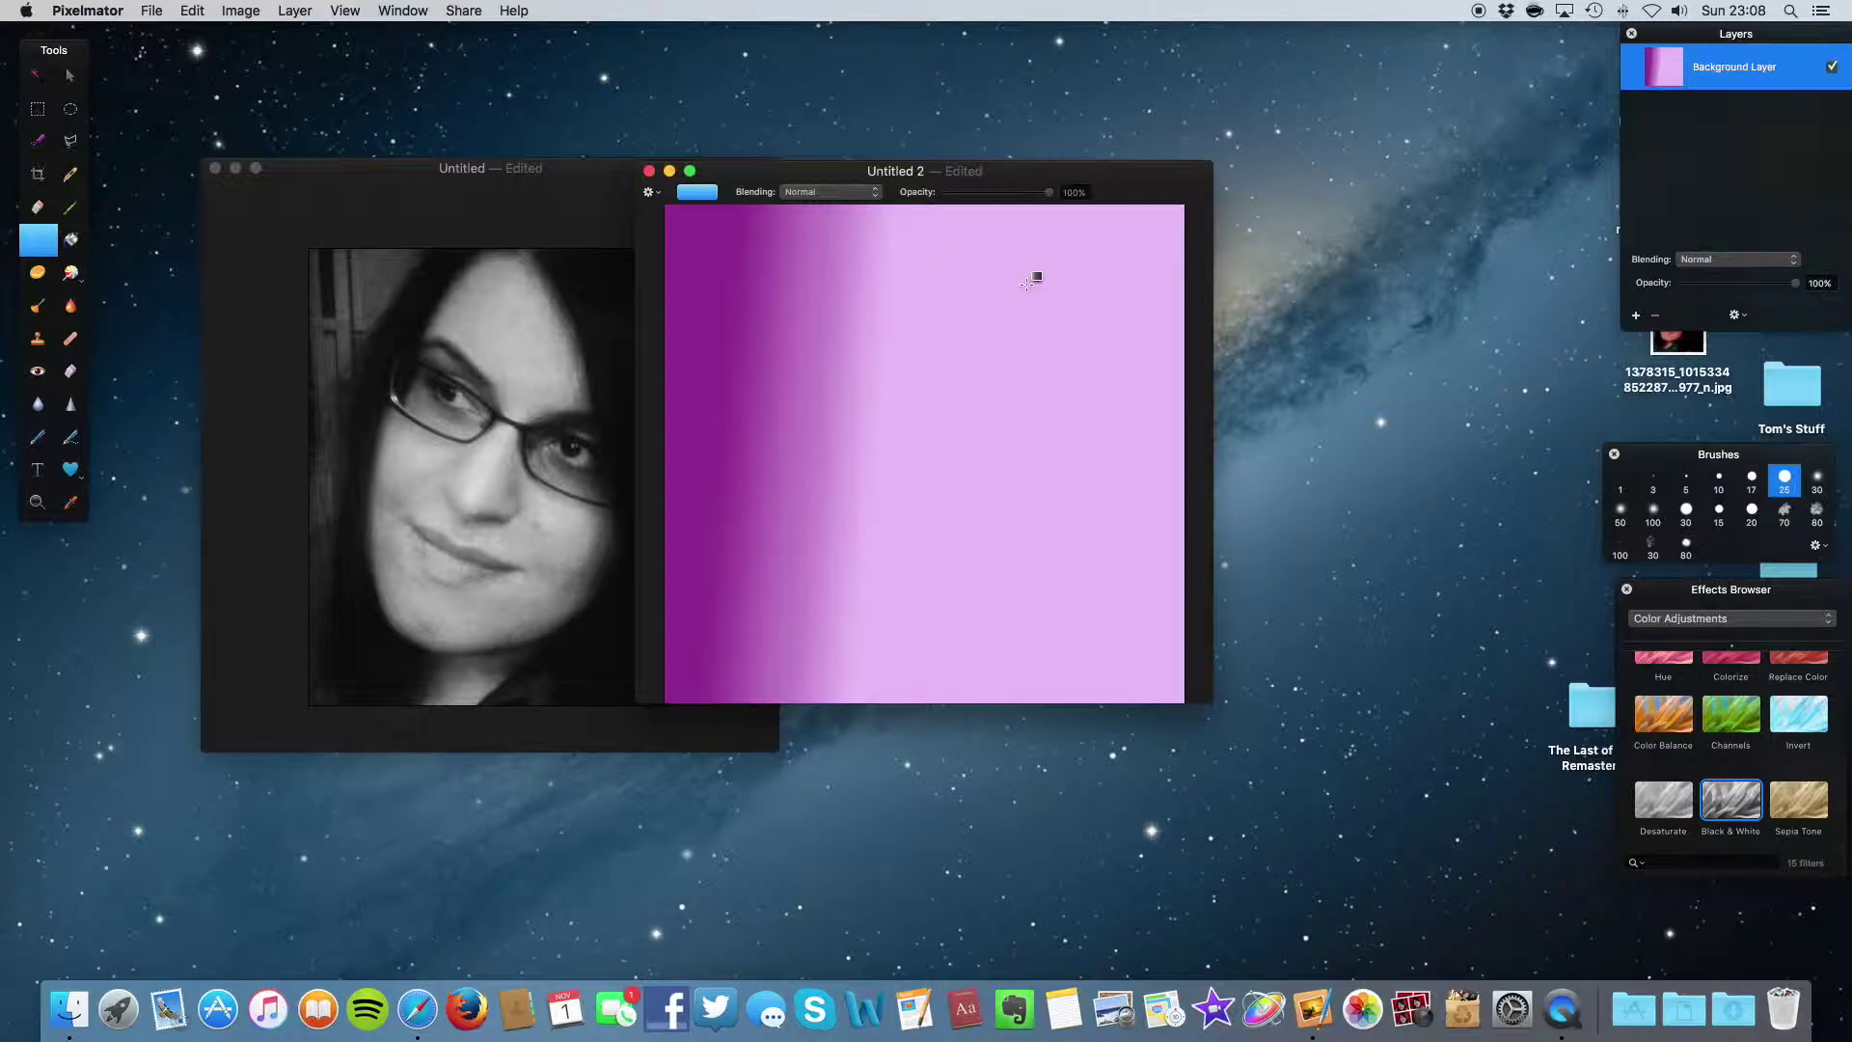
drag(1025, 284, 841, 538)
drag(891, 396, 1067, 625)
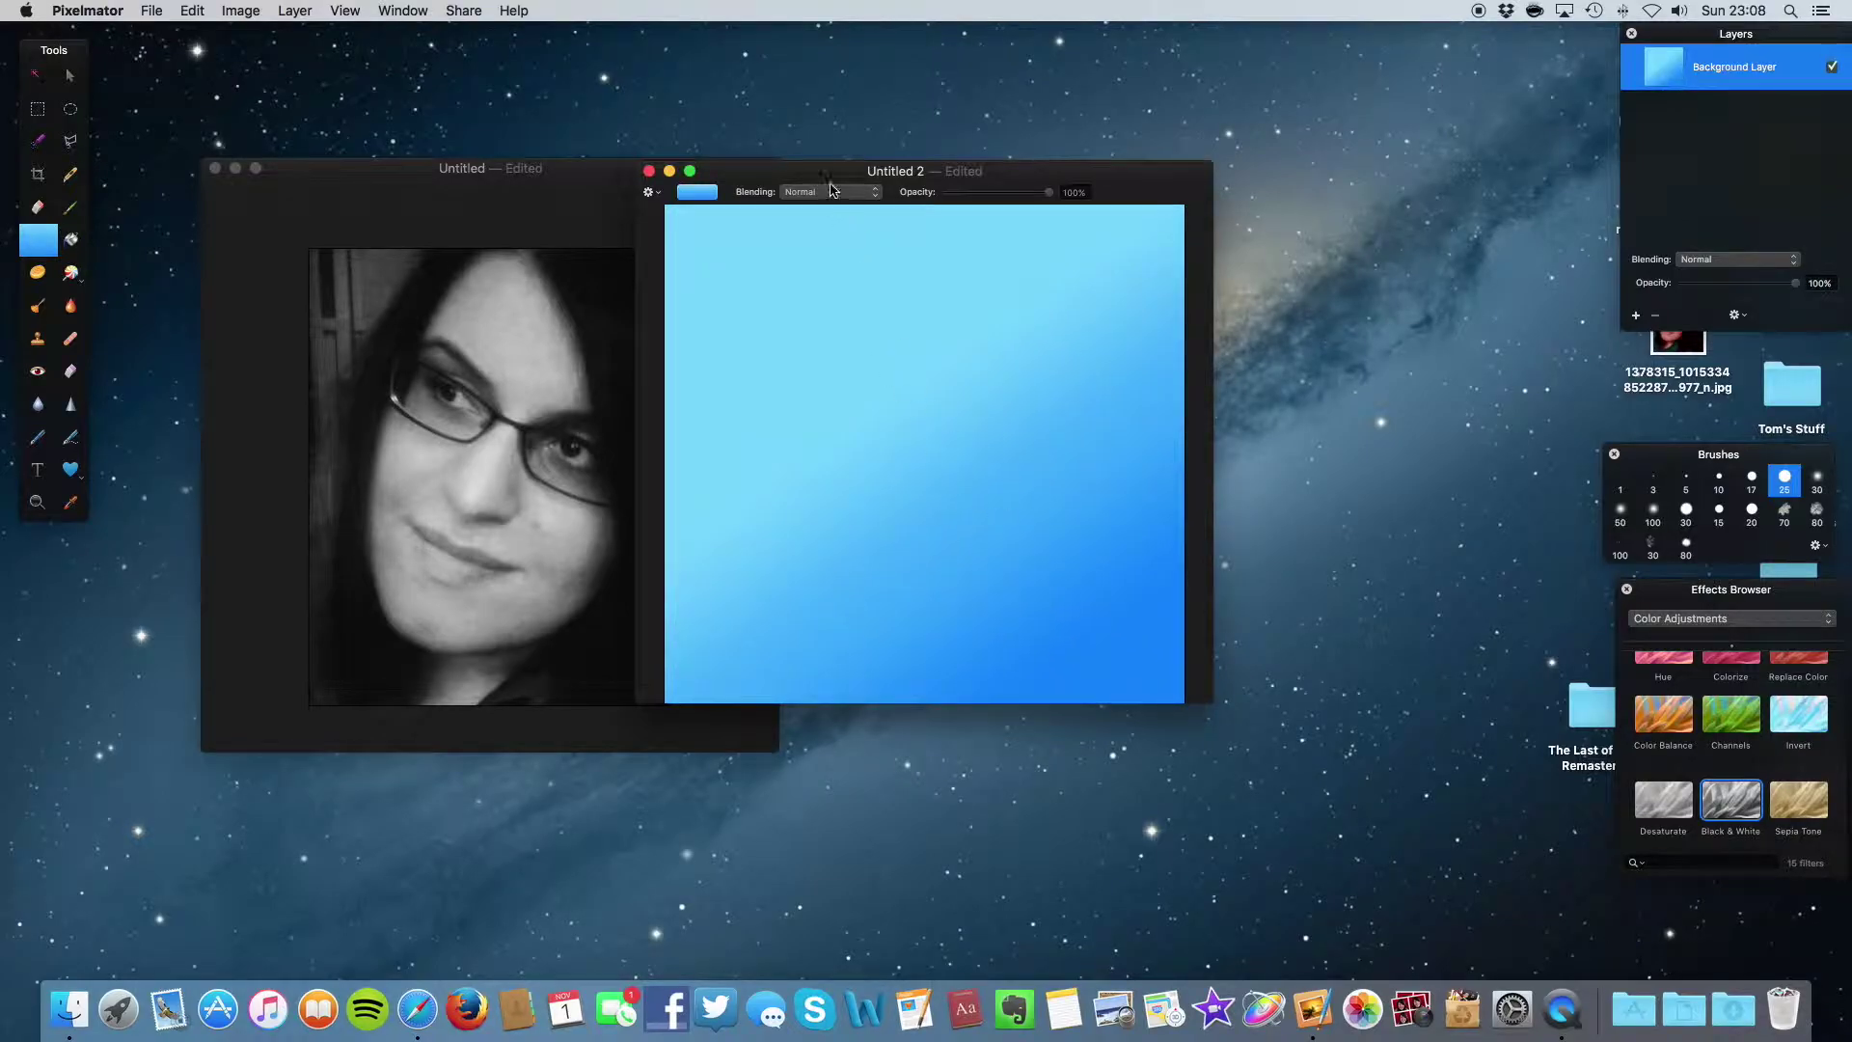
Step: Apply the rainbow angle gradient from the canvas centre, rotating it so red sits at the top
click(696, 192)
click(707, 257)
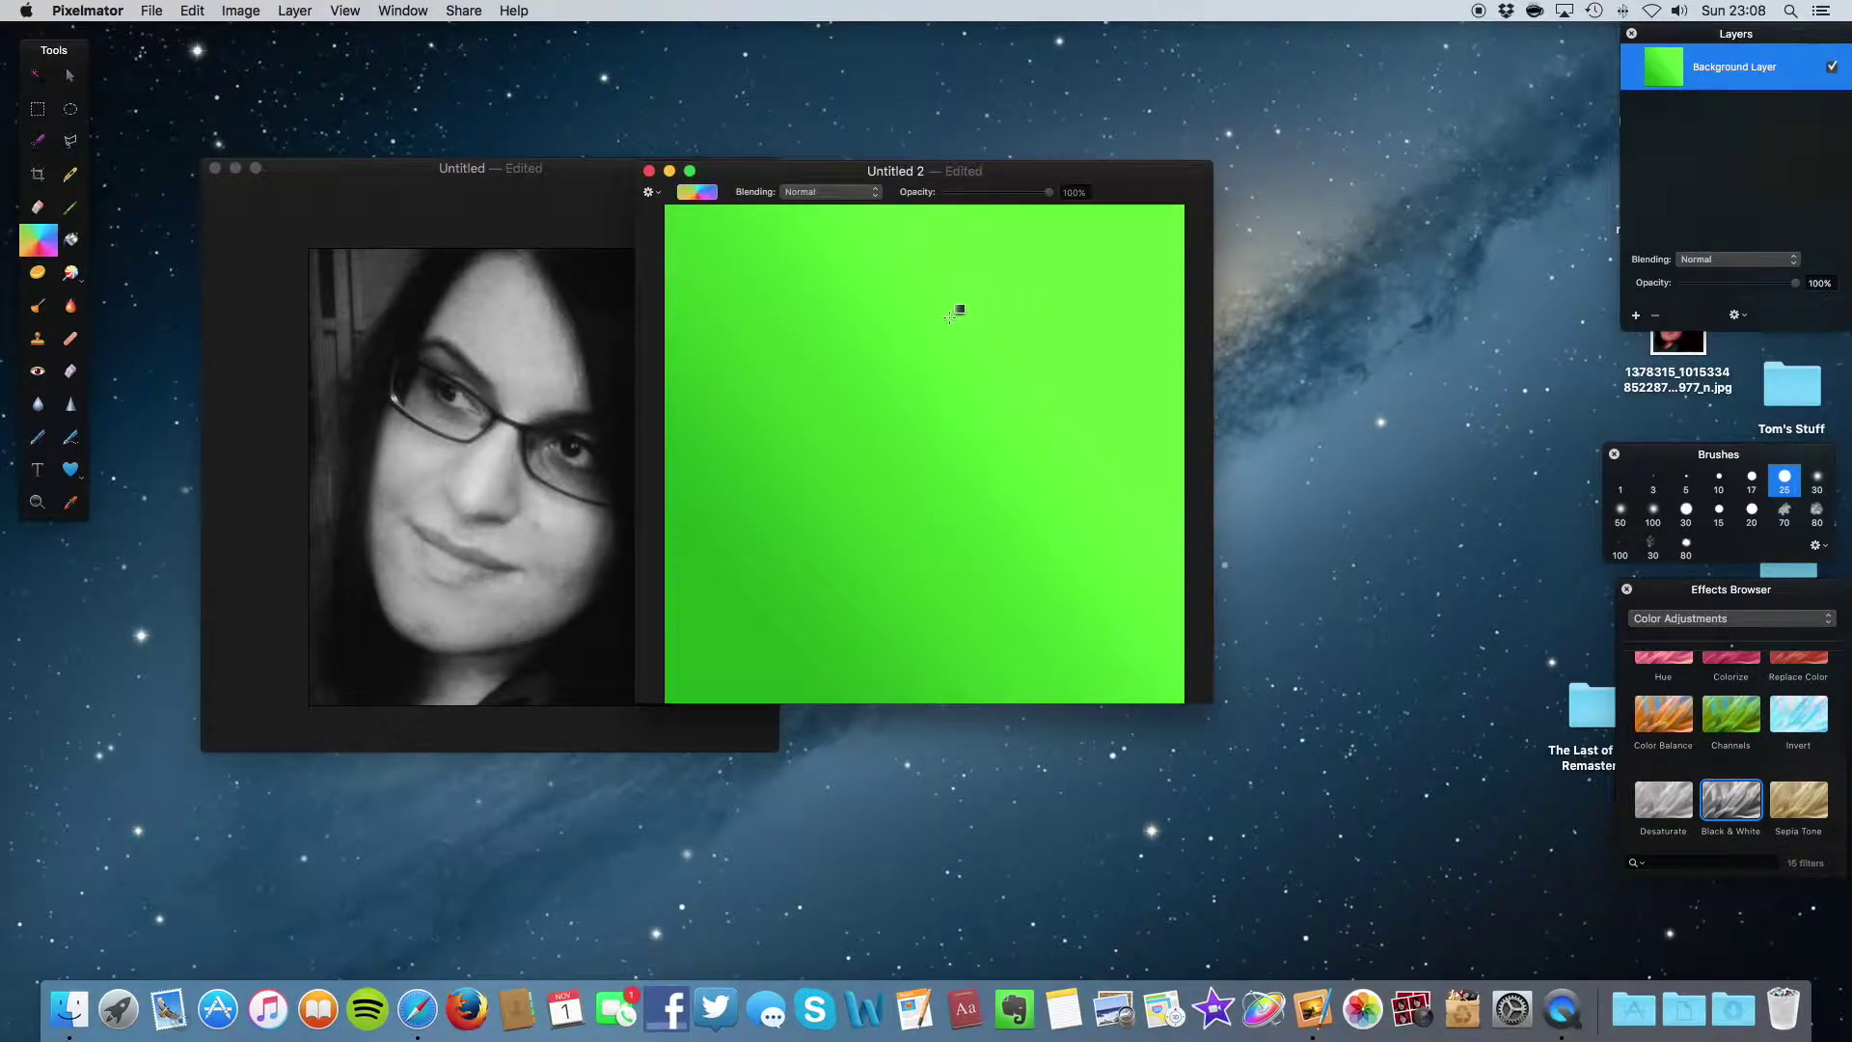
drag(953, 320, 777, 550)
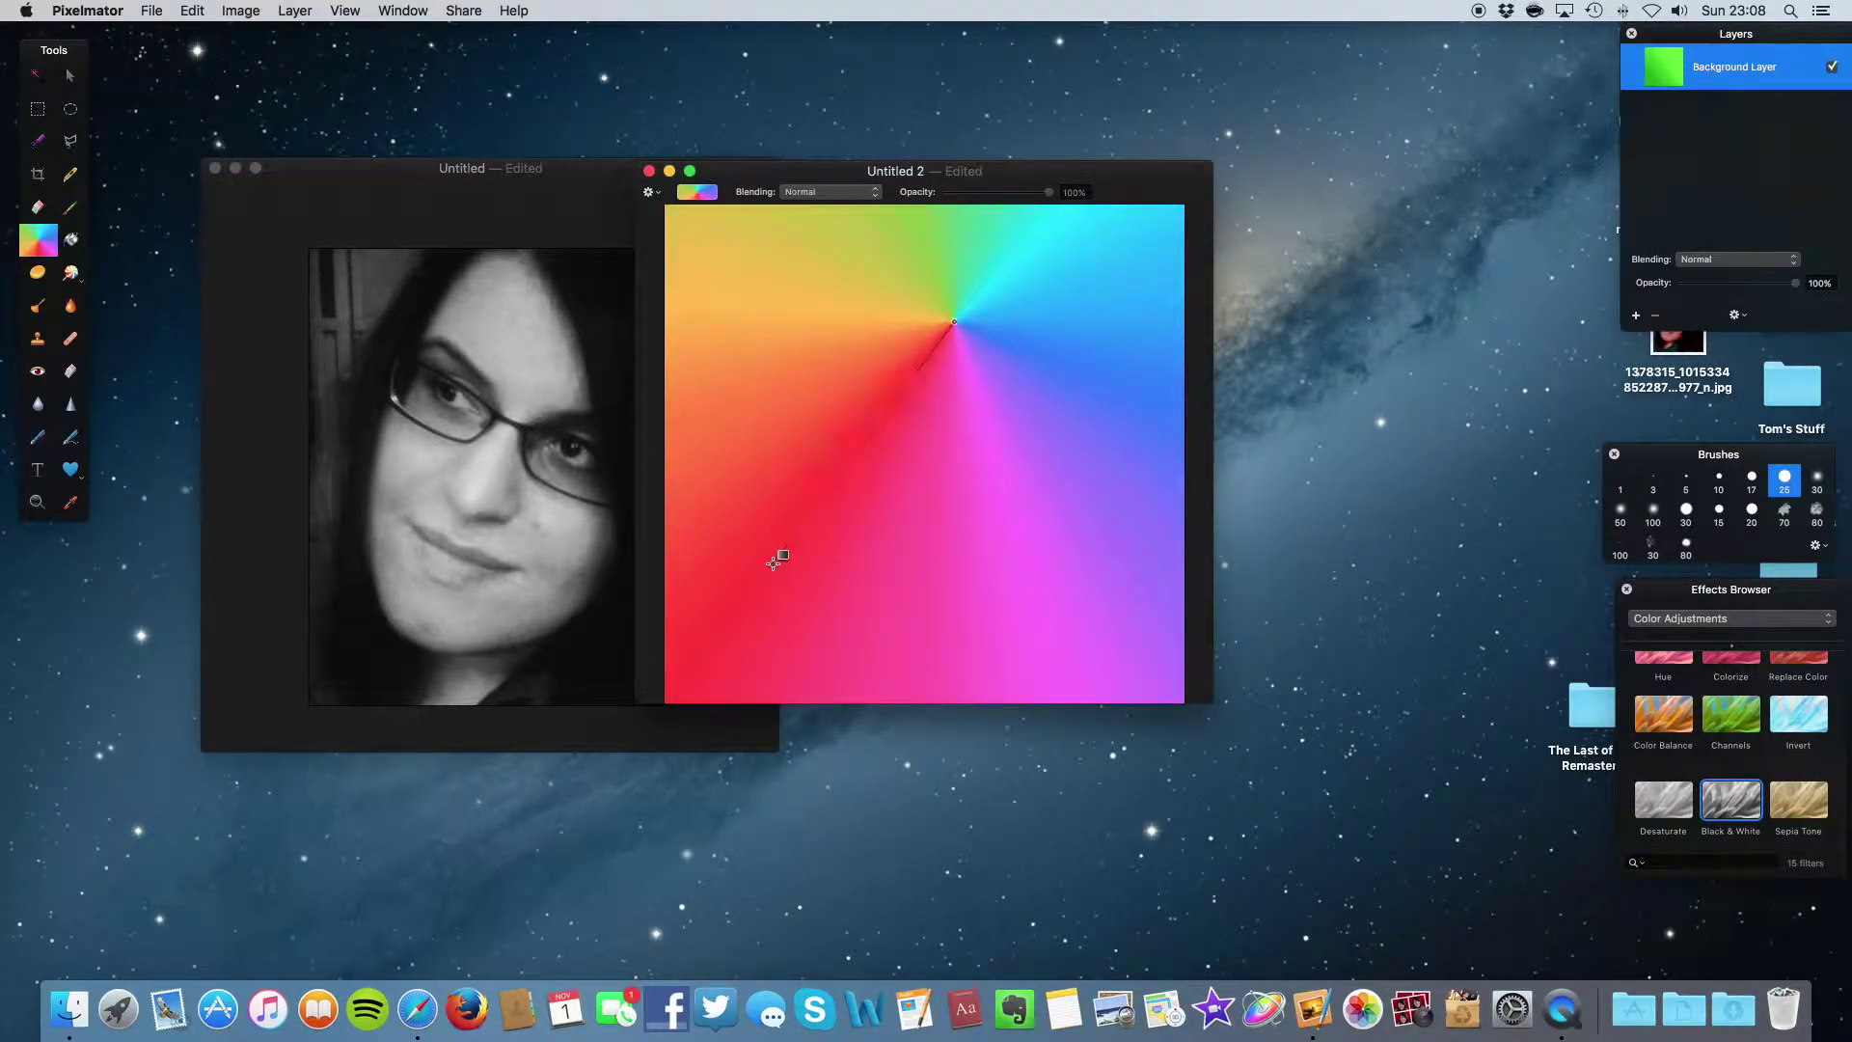
mouse_move(930, 470)
mouse_down()
mouse_move(923, 496)
mouse_move(940, 467)
mouse_move(924, 468)
mouse_up()
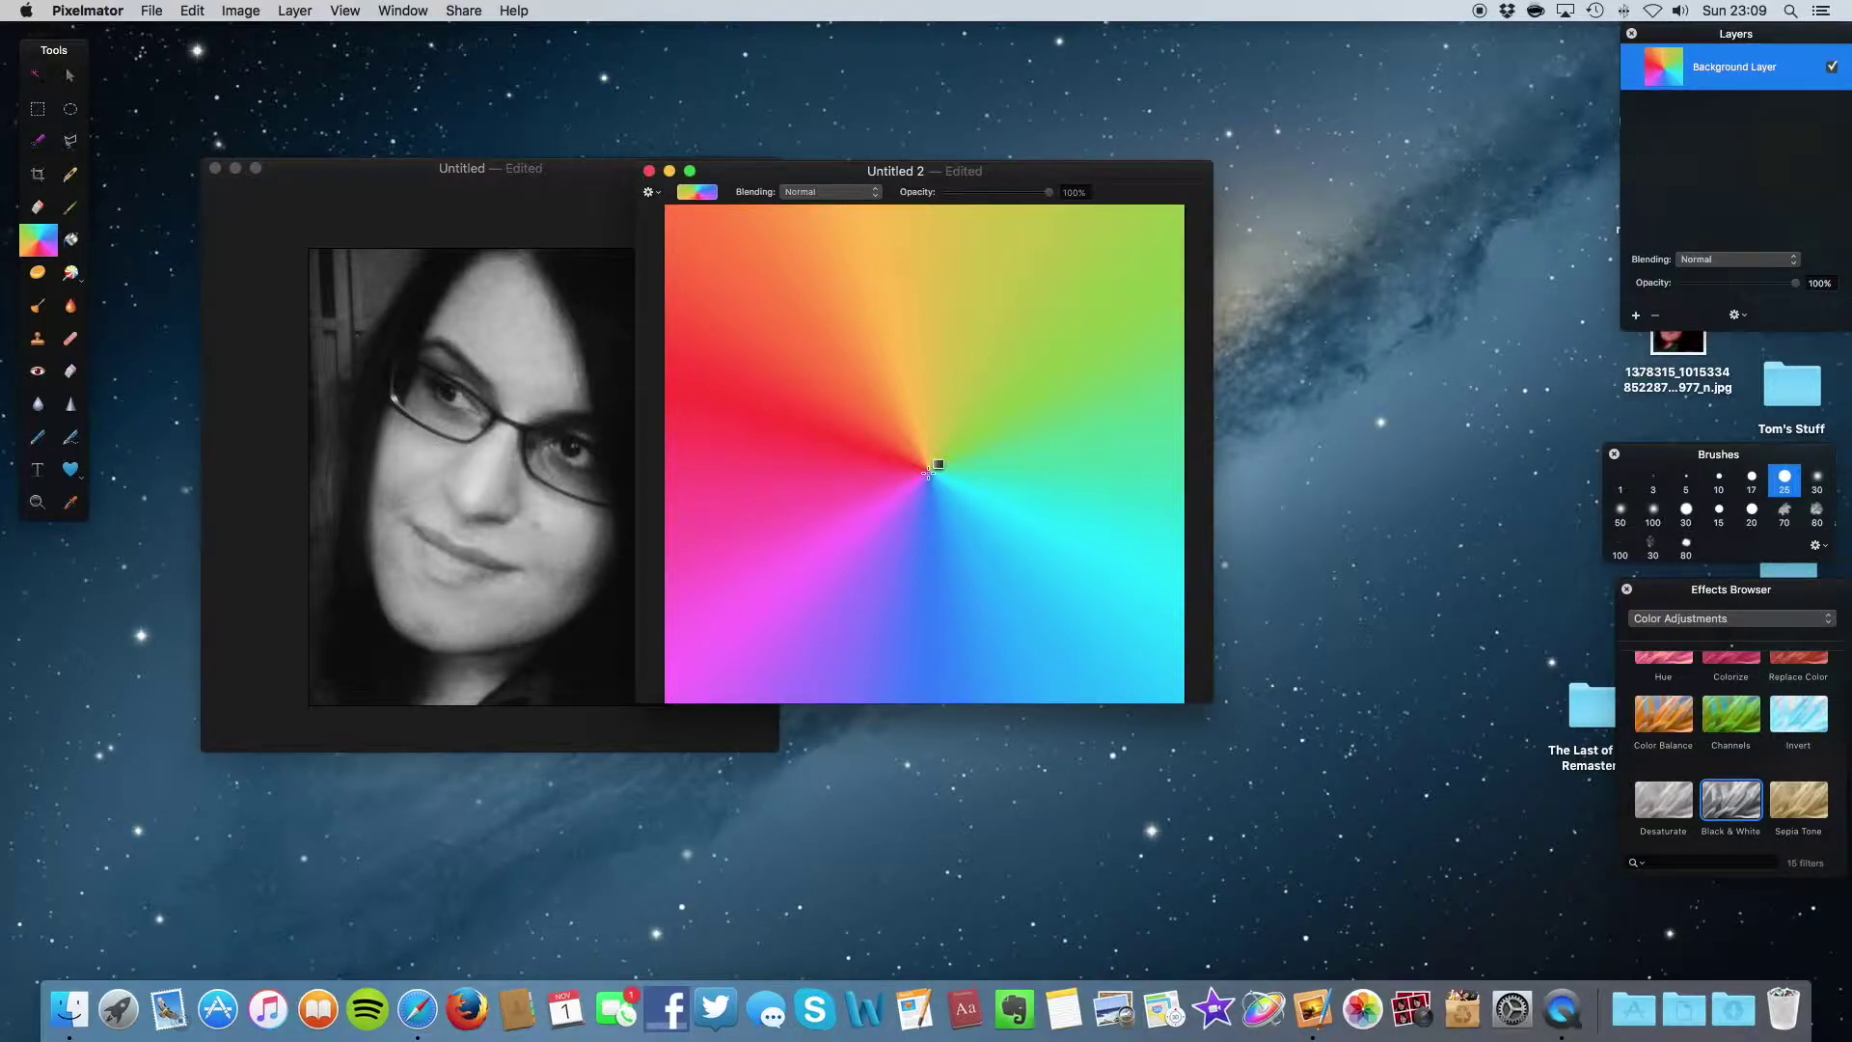
mouse_move(929, 472)
mouse_down()
mouse_move(929, 445)
mouse_move(959, 452)
mouse_up()
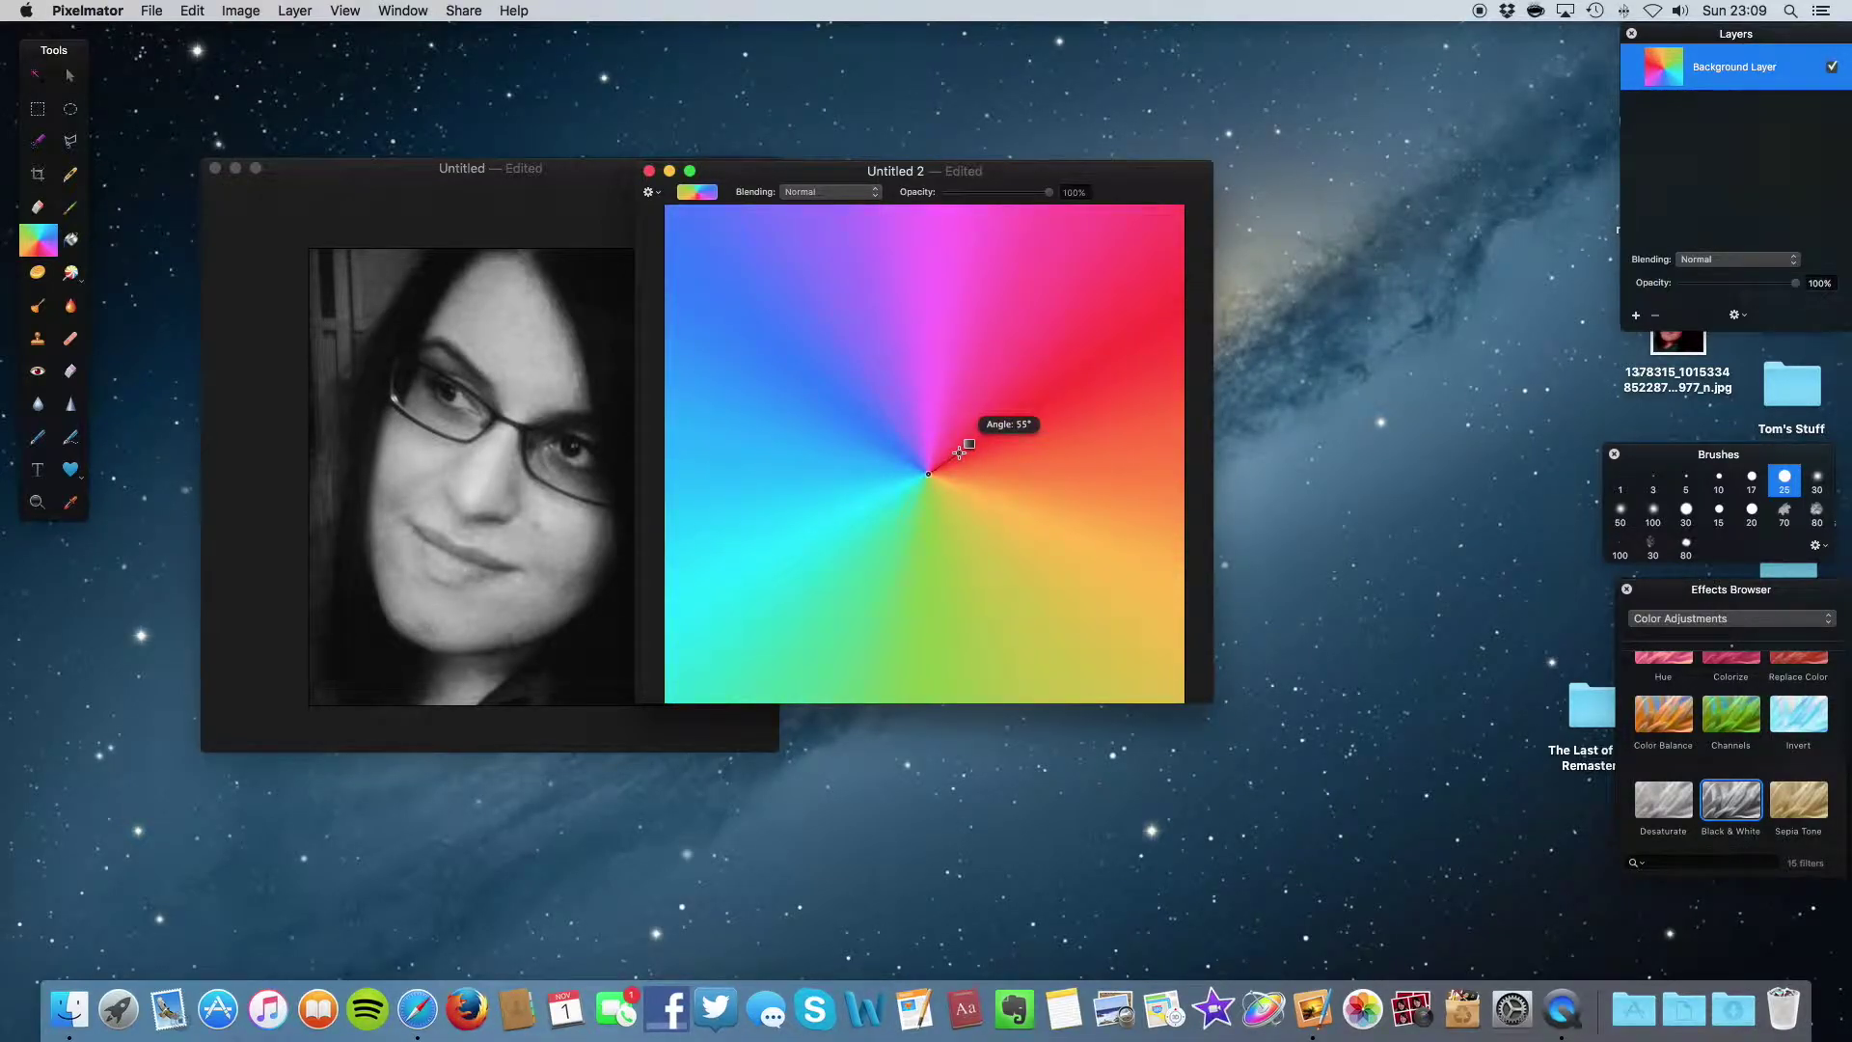
mouse_move(959, 452)
mouse_down()
mouse_move(1033, 417)
mouse_move(967, 427)
mouse_up()
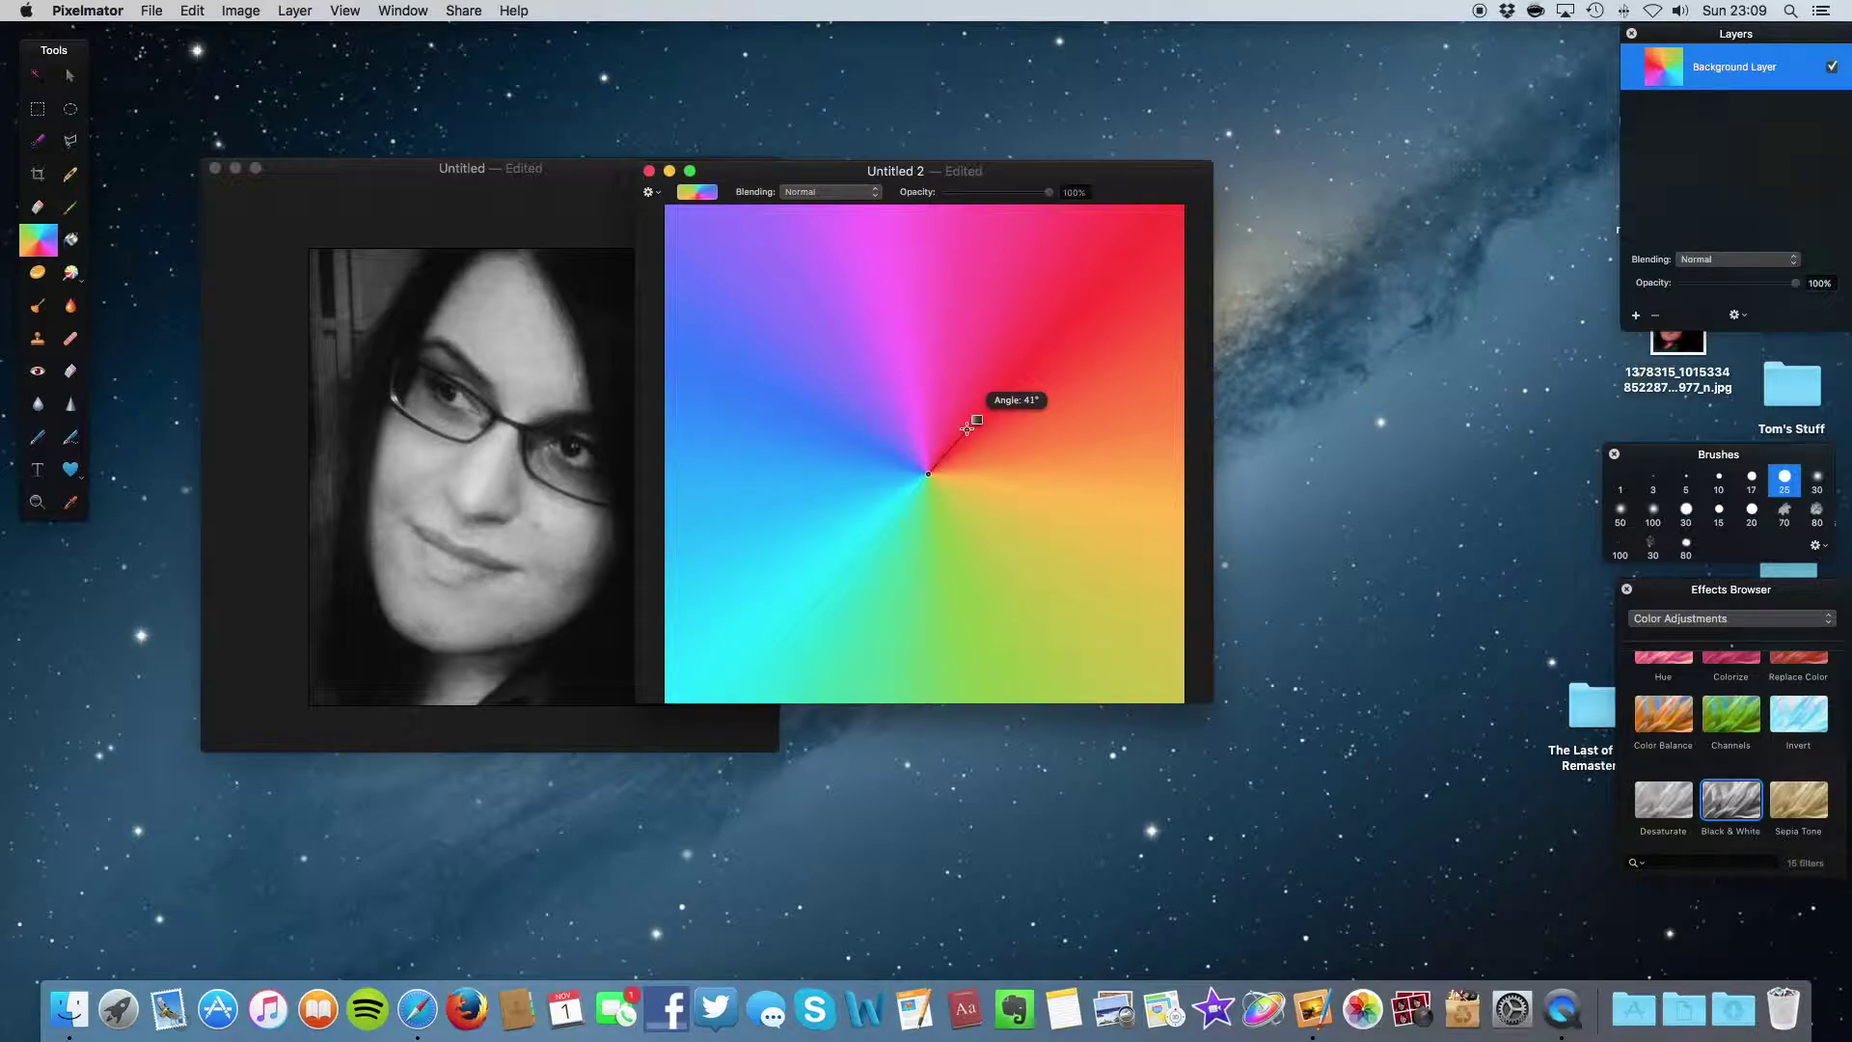
drag(968, 428, 968, 424)
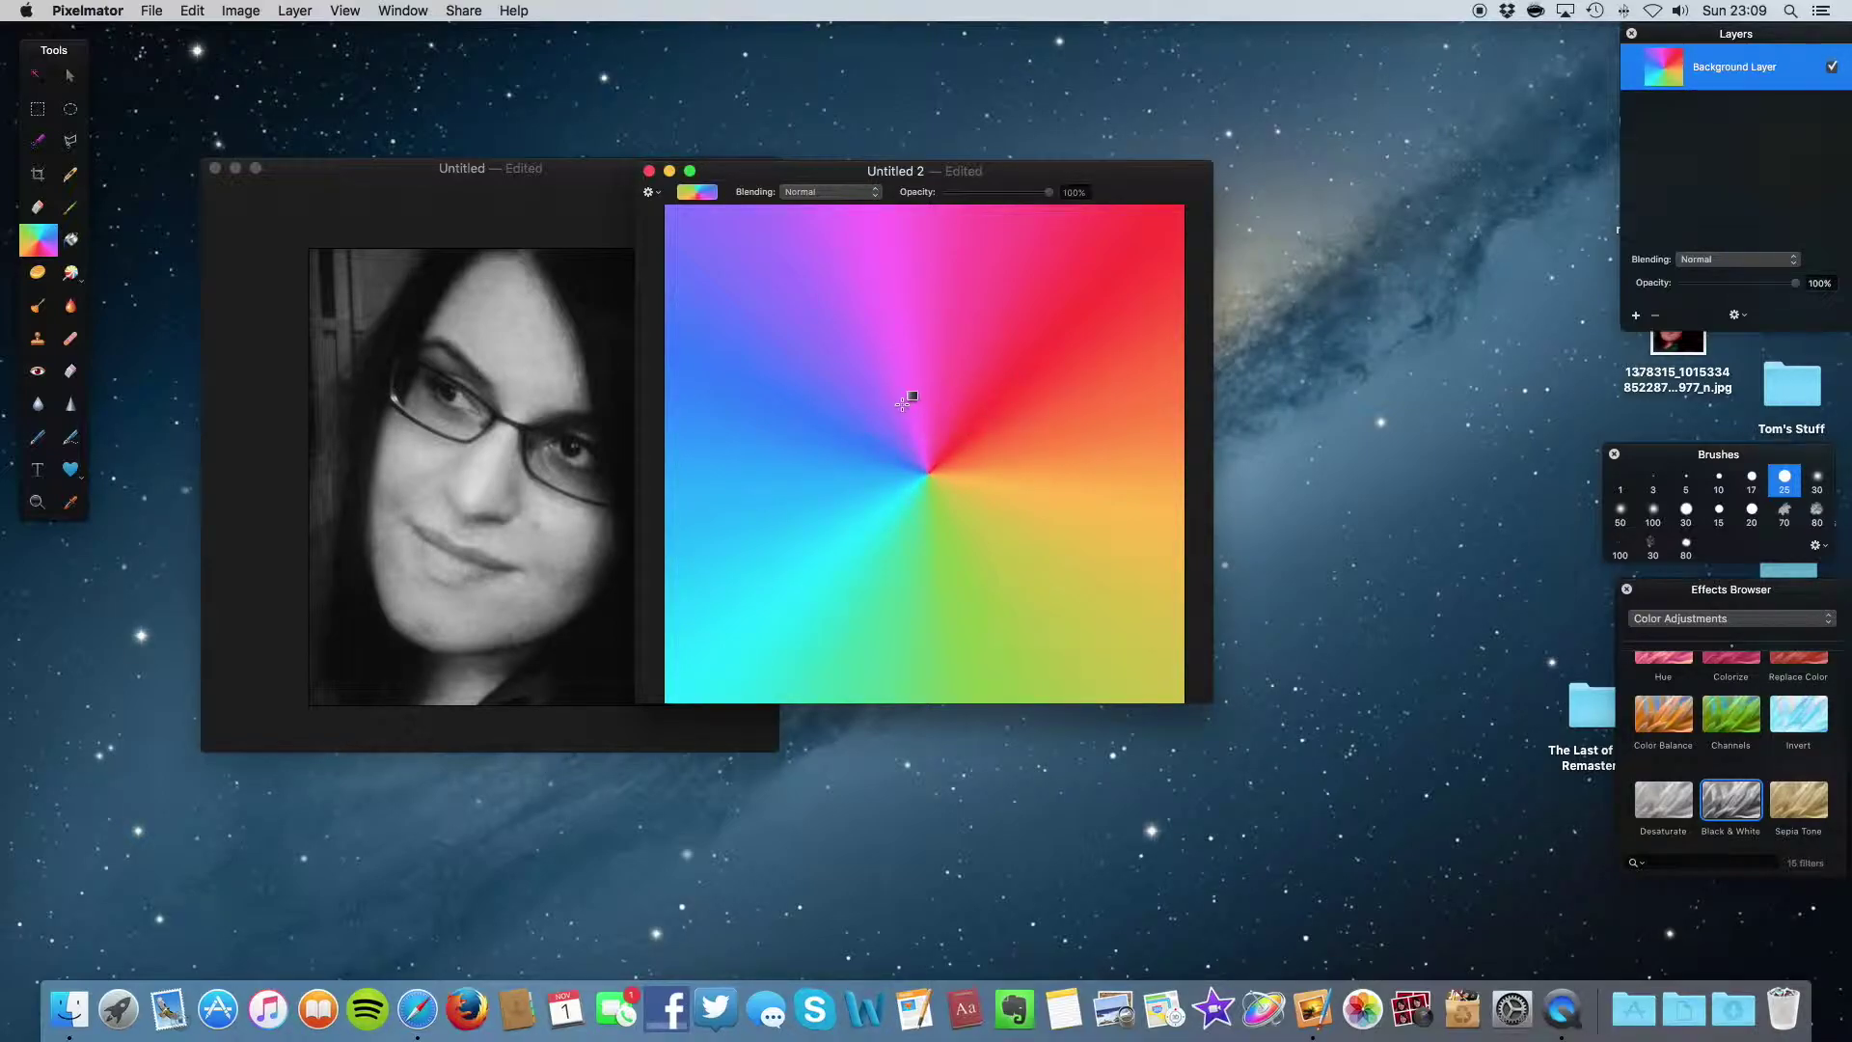
drag(919, 476, 932, 376)
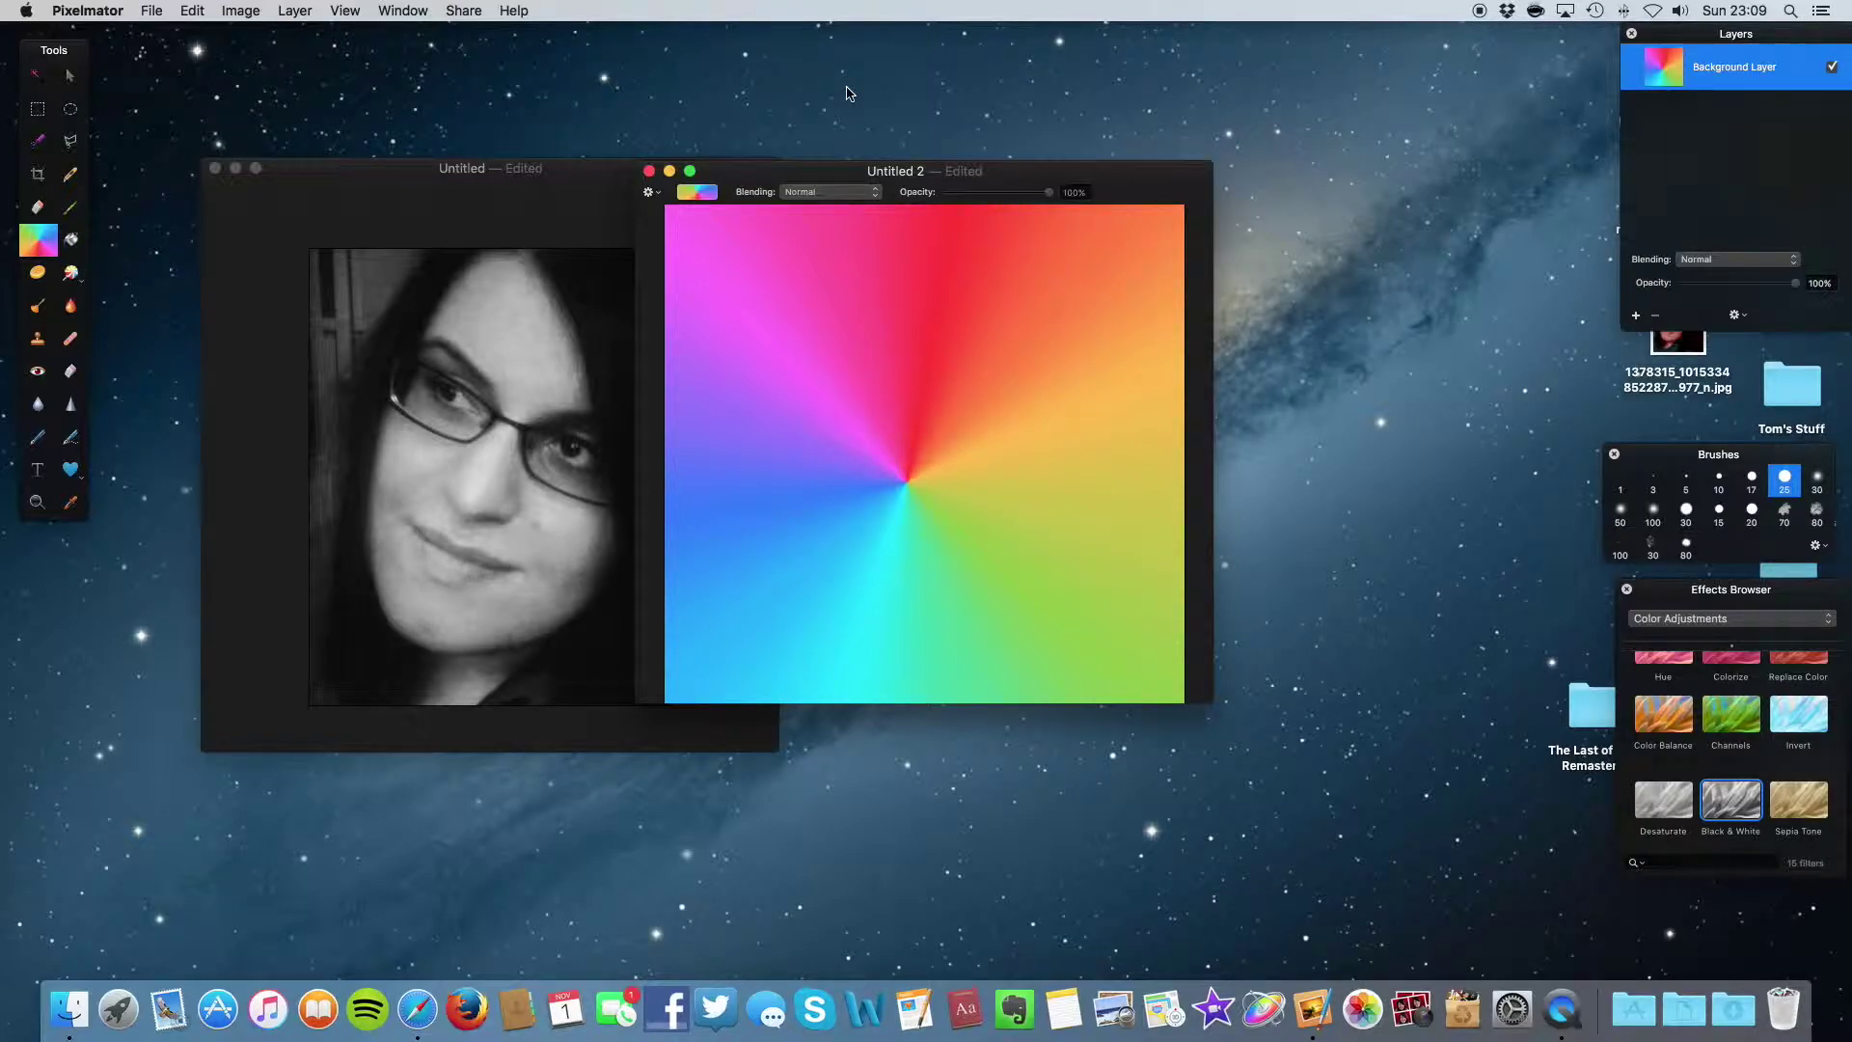
click(698, 192)
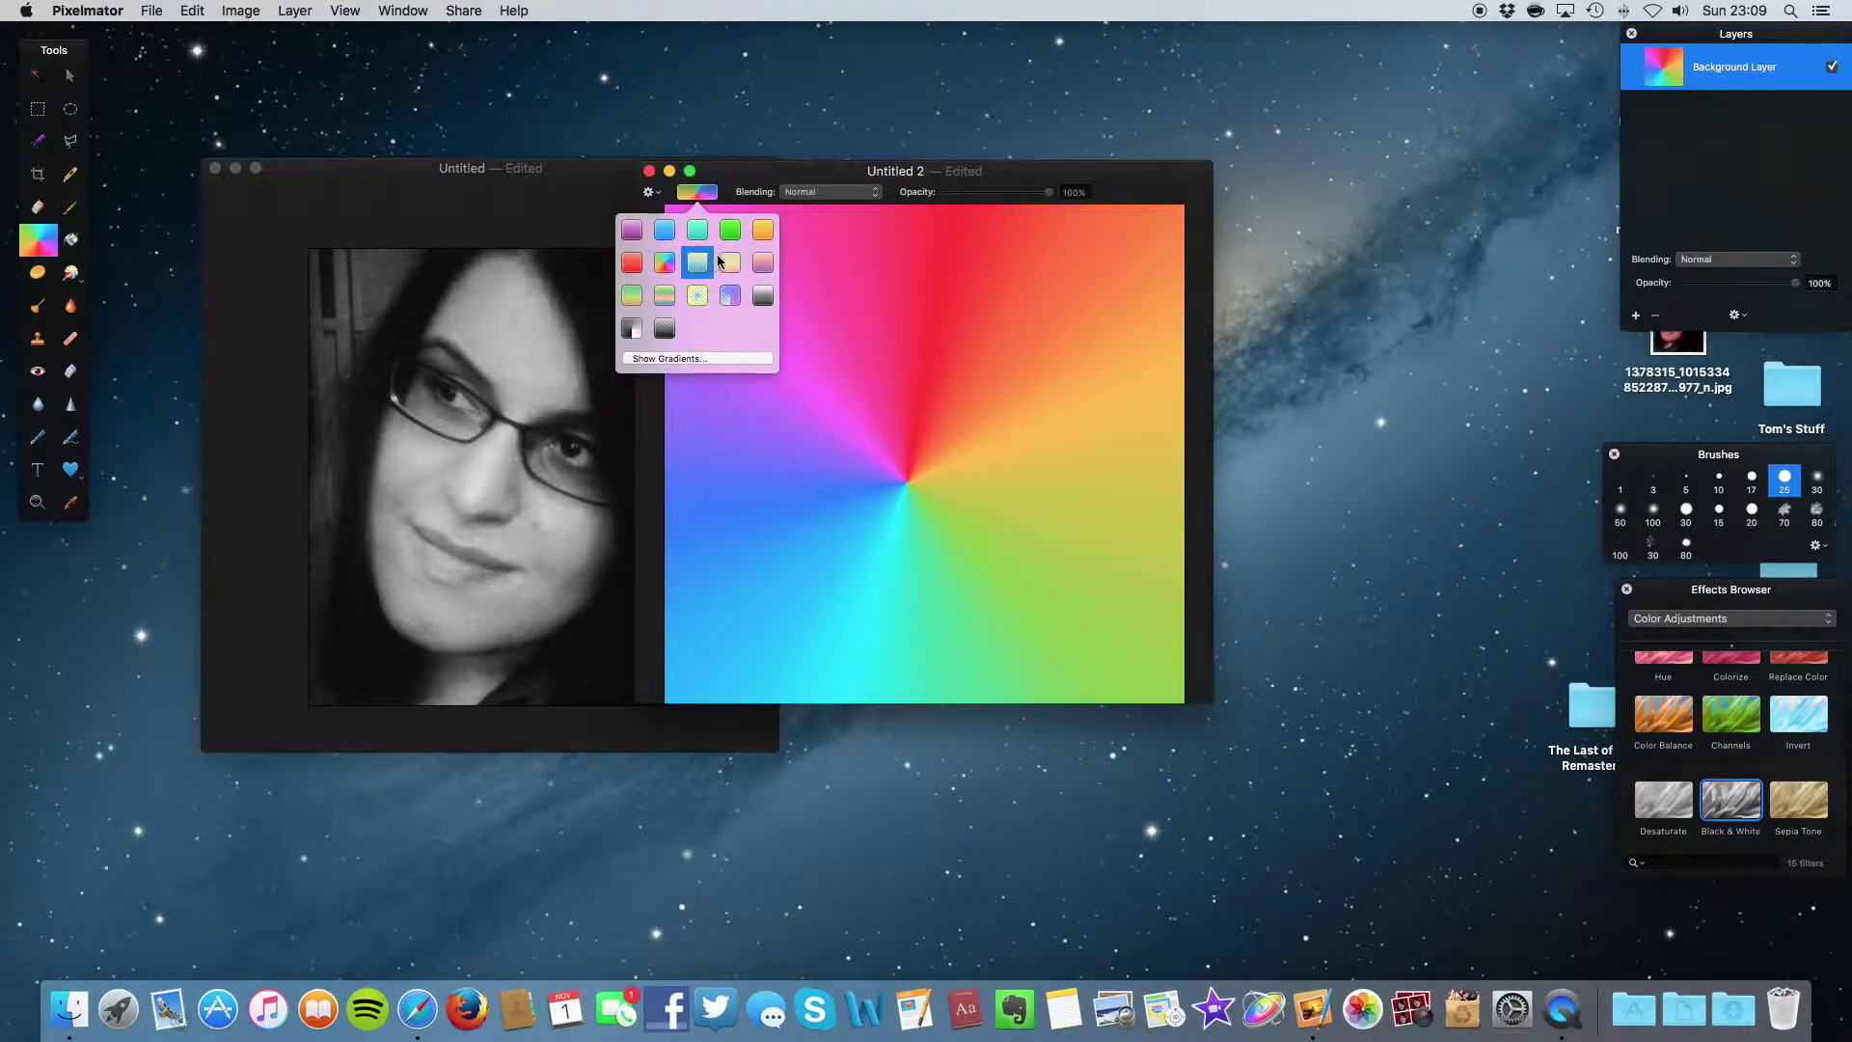
Step: Draw the pink preset diagonally, pale yellow at bottom-left through pink to purple at top-right
click(762, 262)
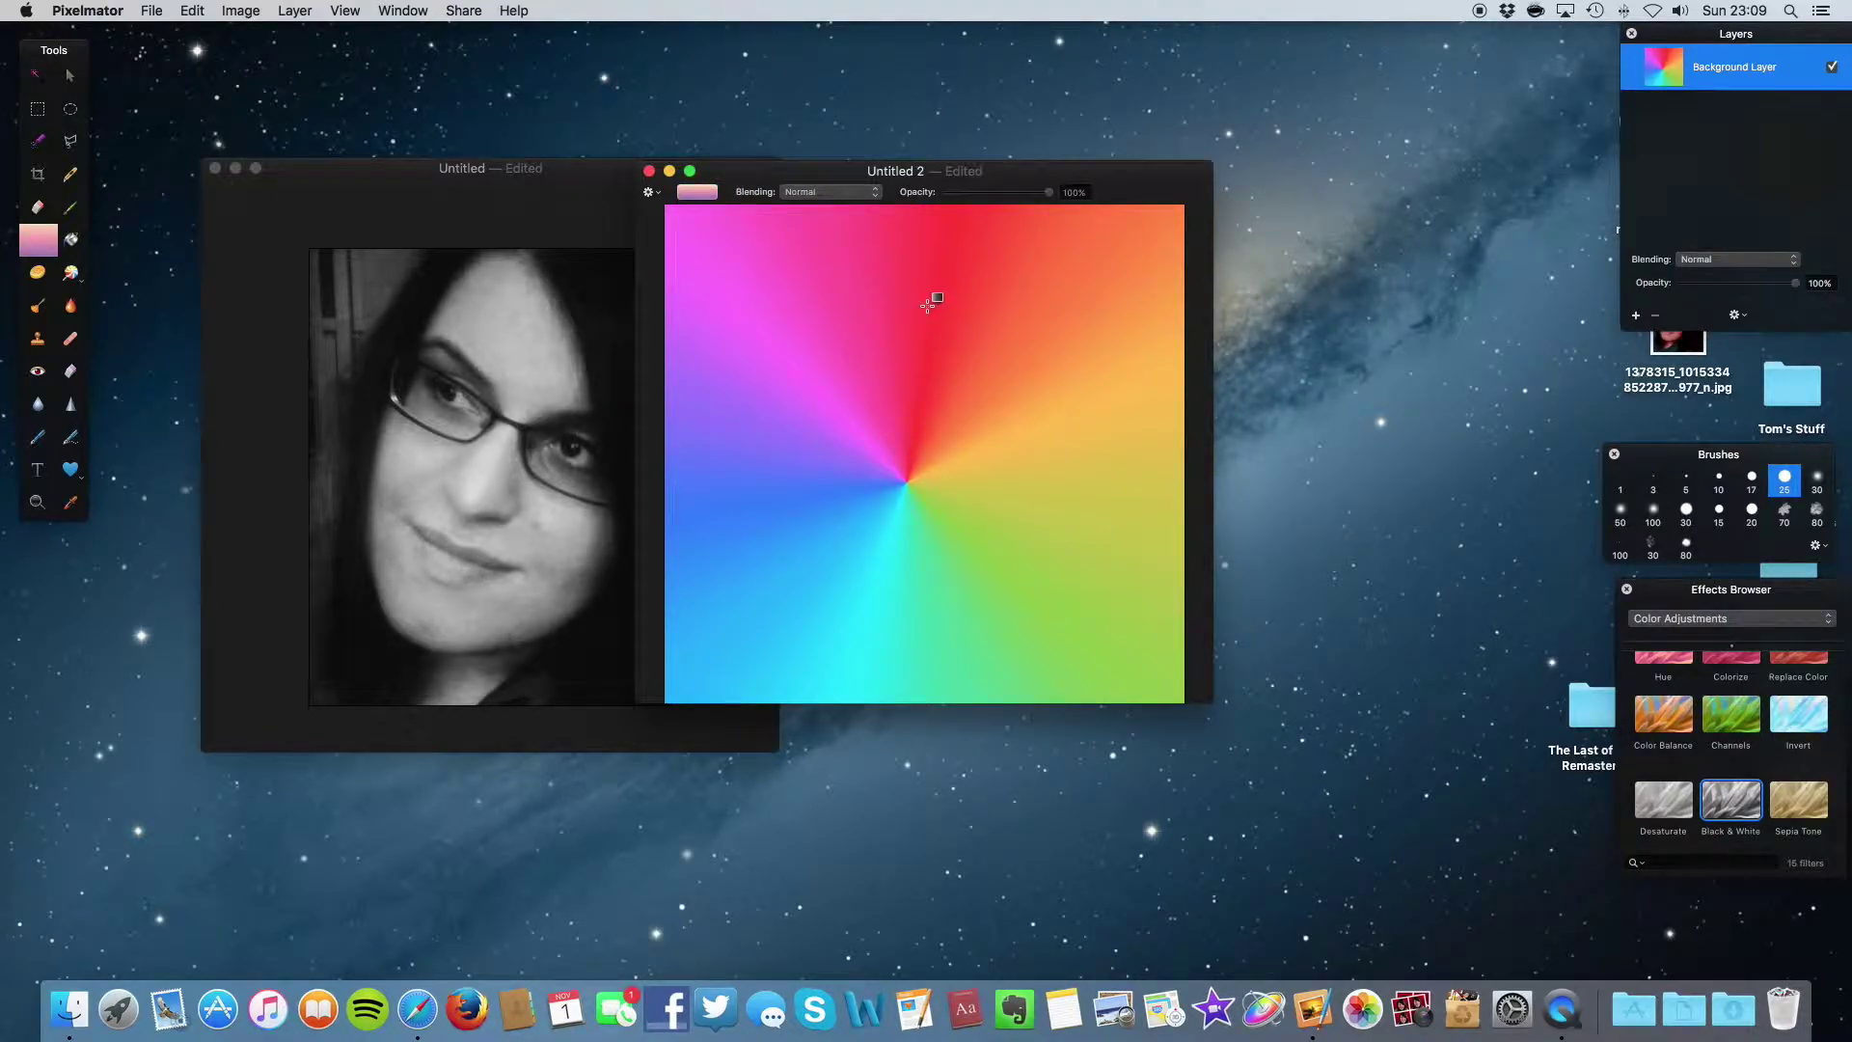
drag(926, 306, 676, 651)
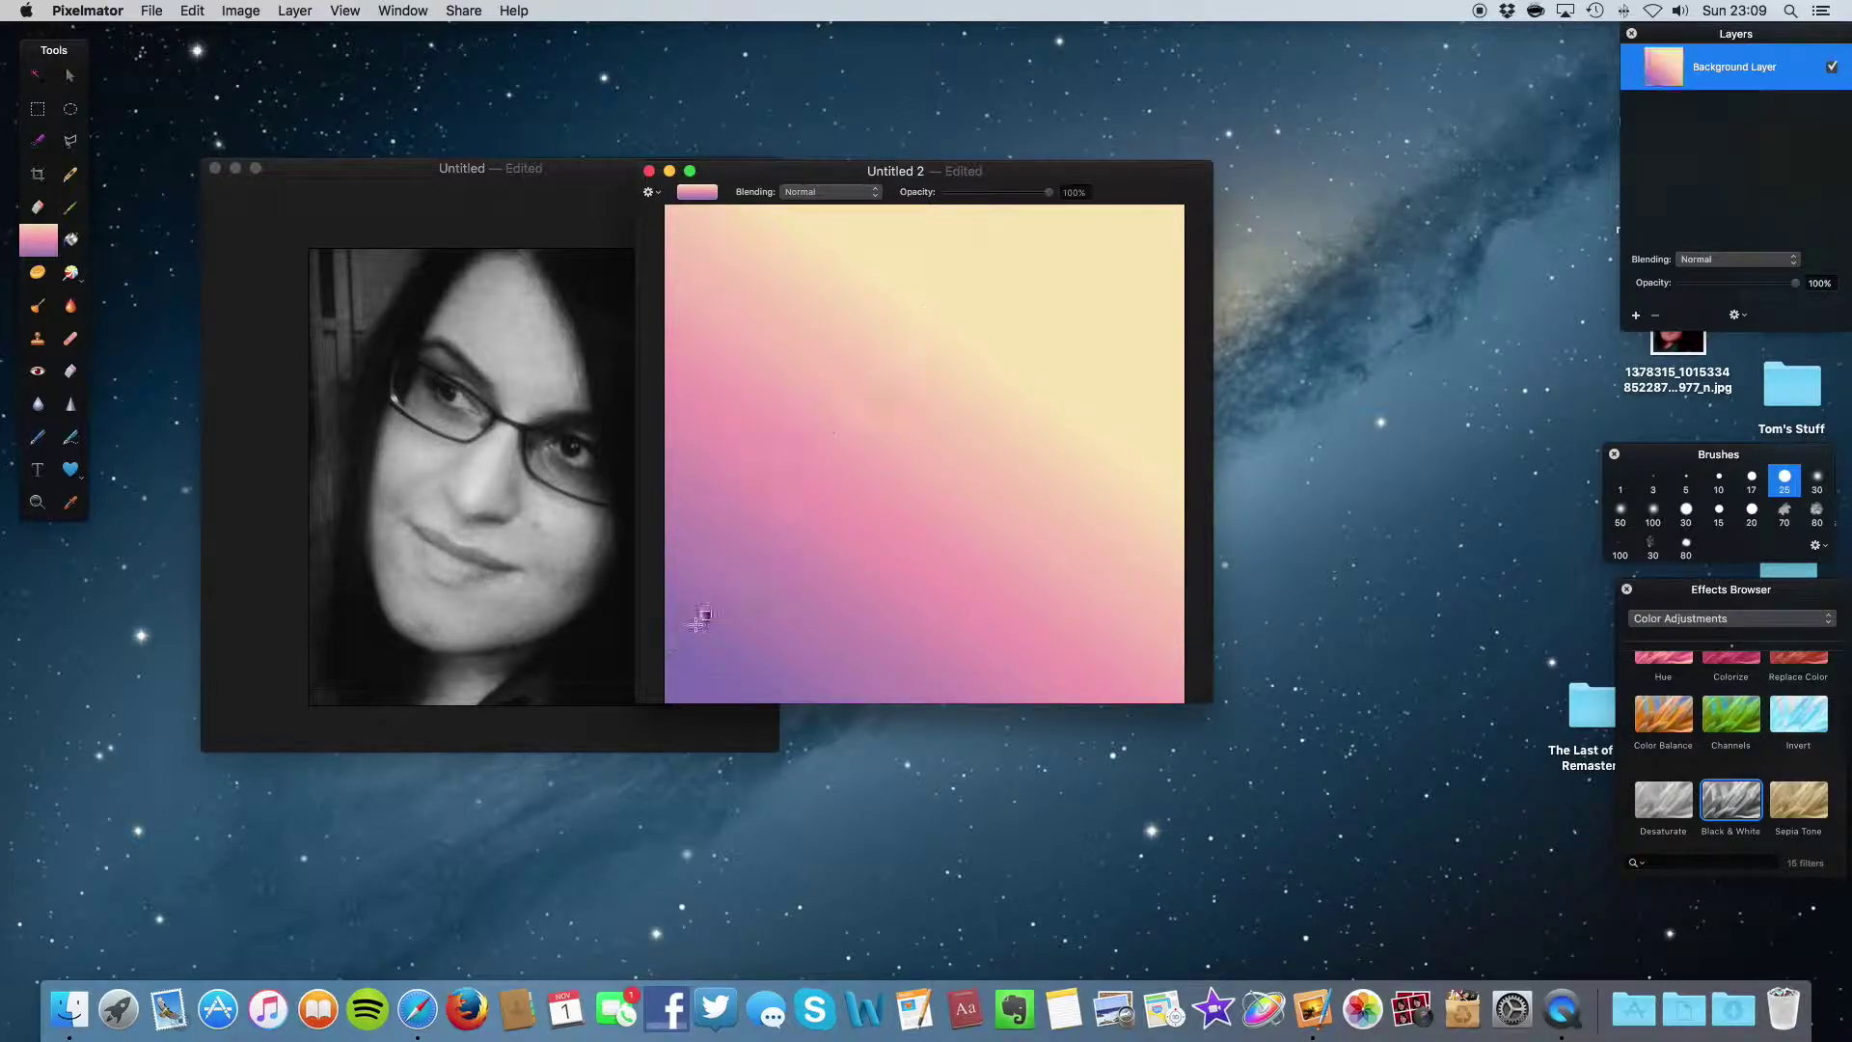
drag(1034, 260, 790, 377)
drag(902, 352, 850, 445)
drag(780, 519, 1177, 135)
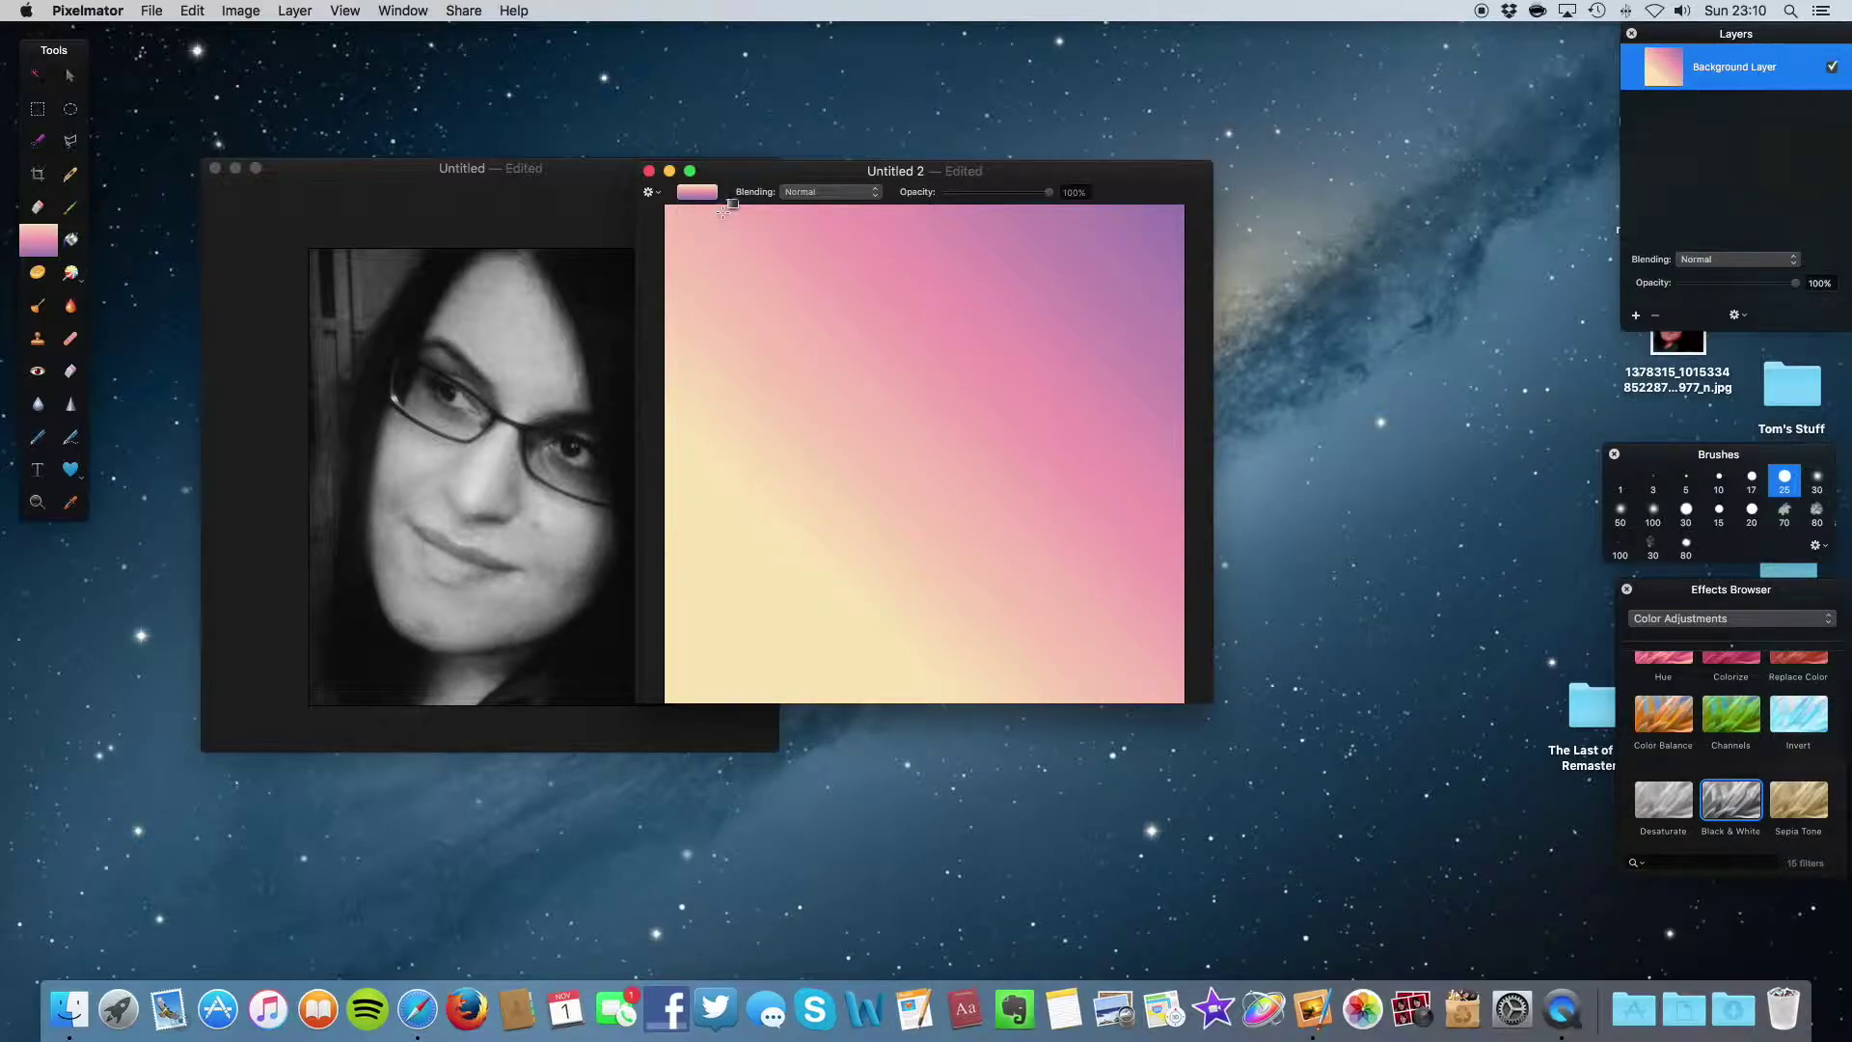
Step: Fill the canvas solid red with the Paint Bucket at 100% tolerance
click(75, 240)
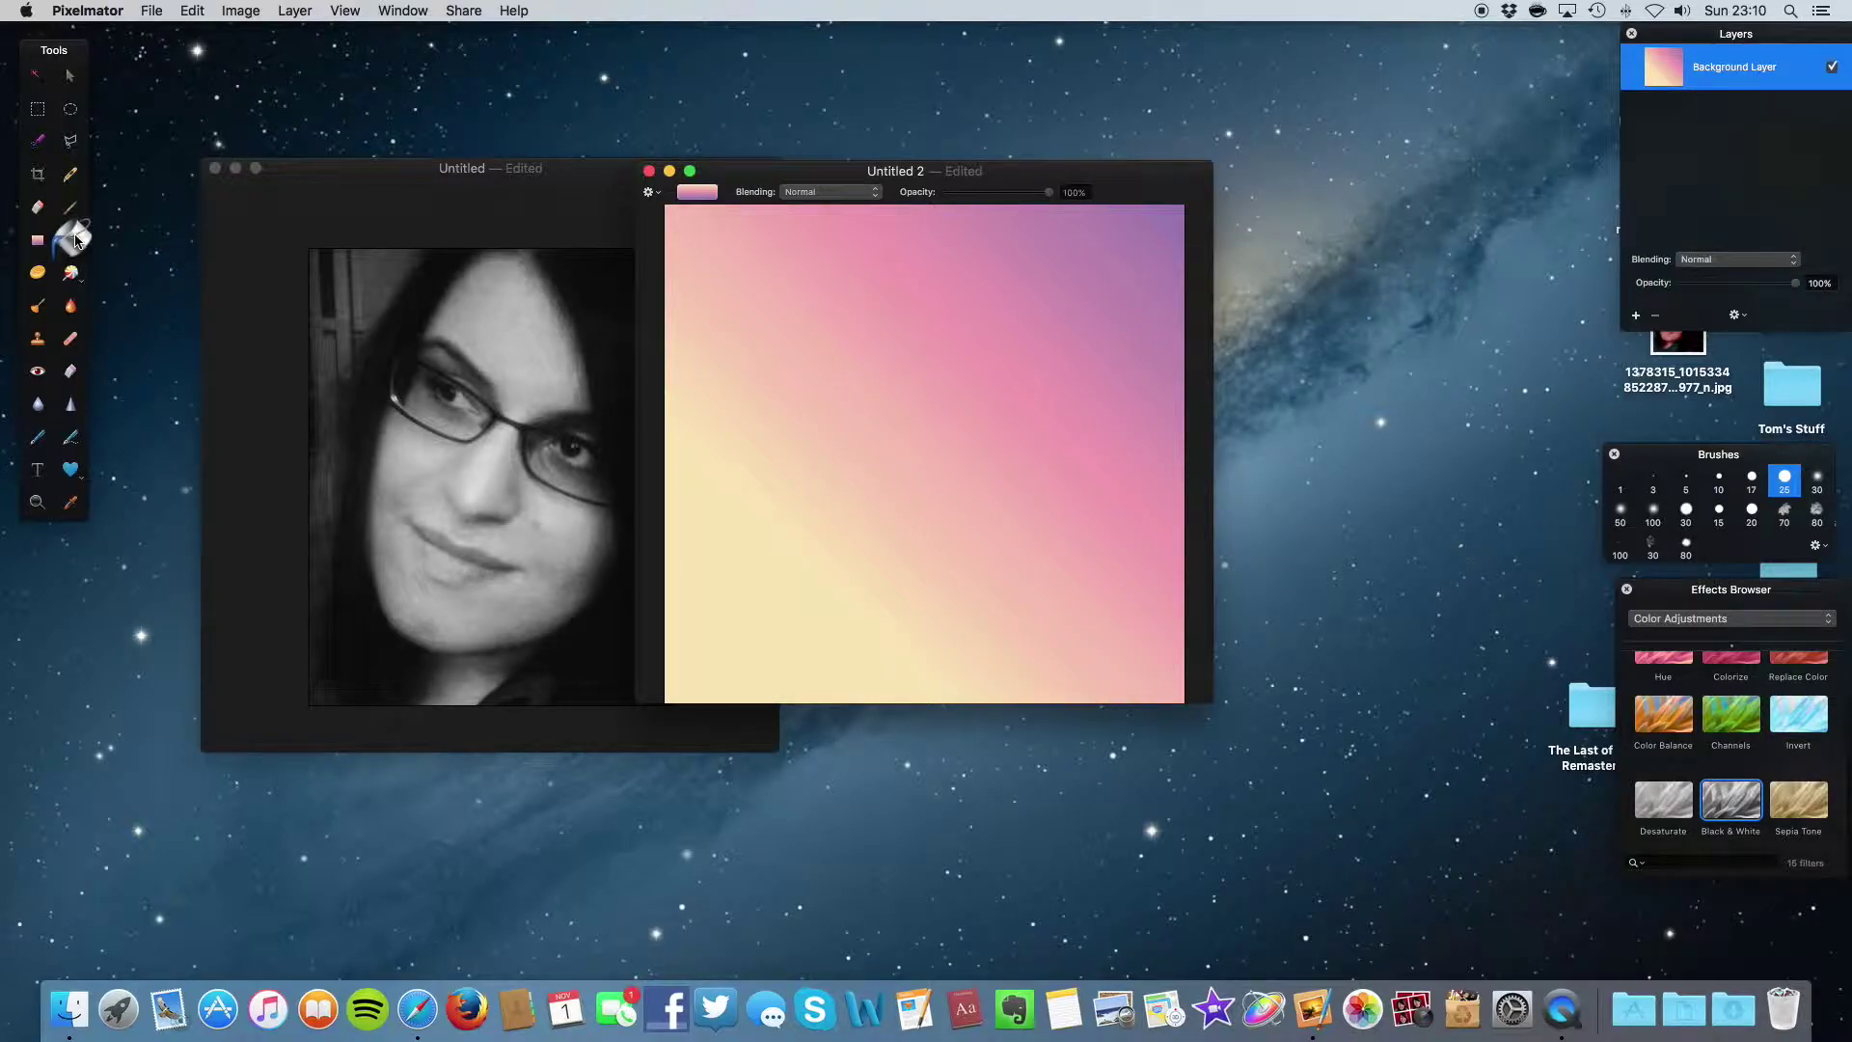
click(710, 194)
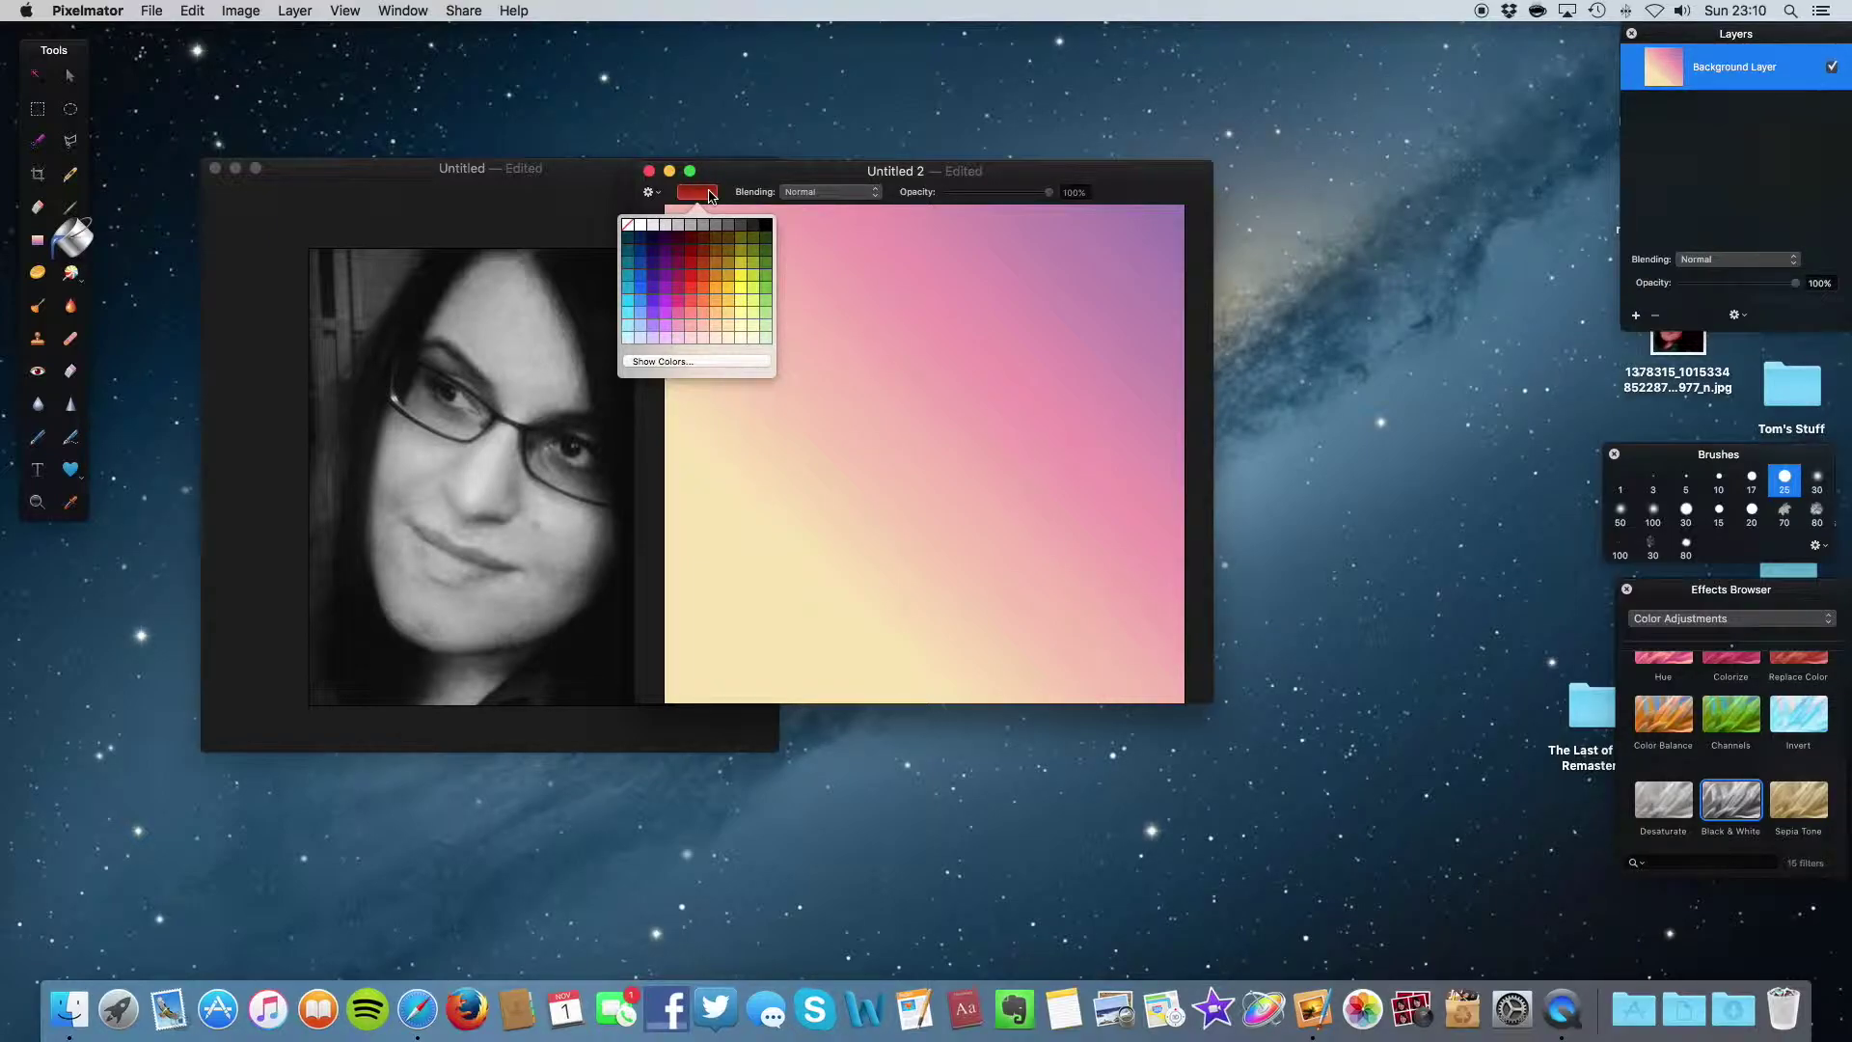
click(692, 275)
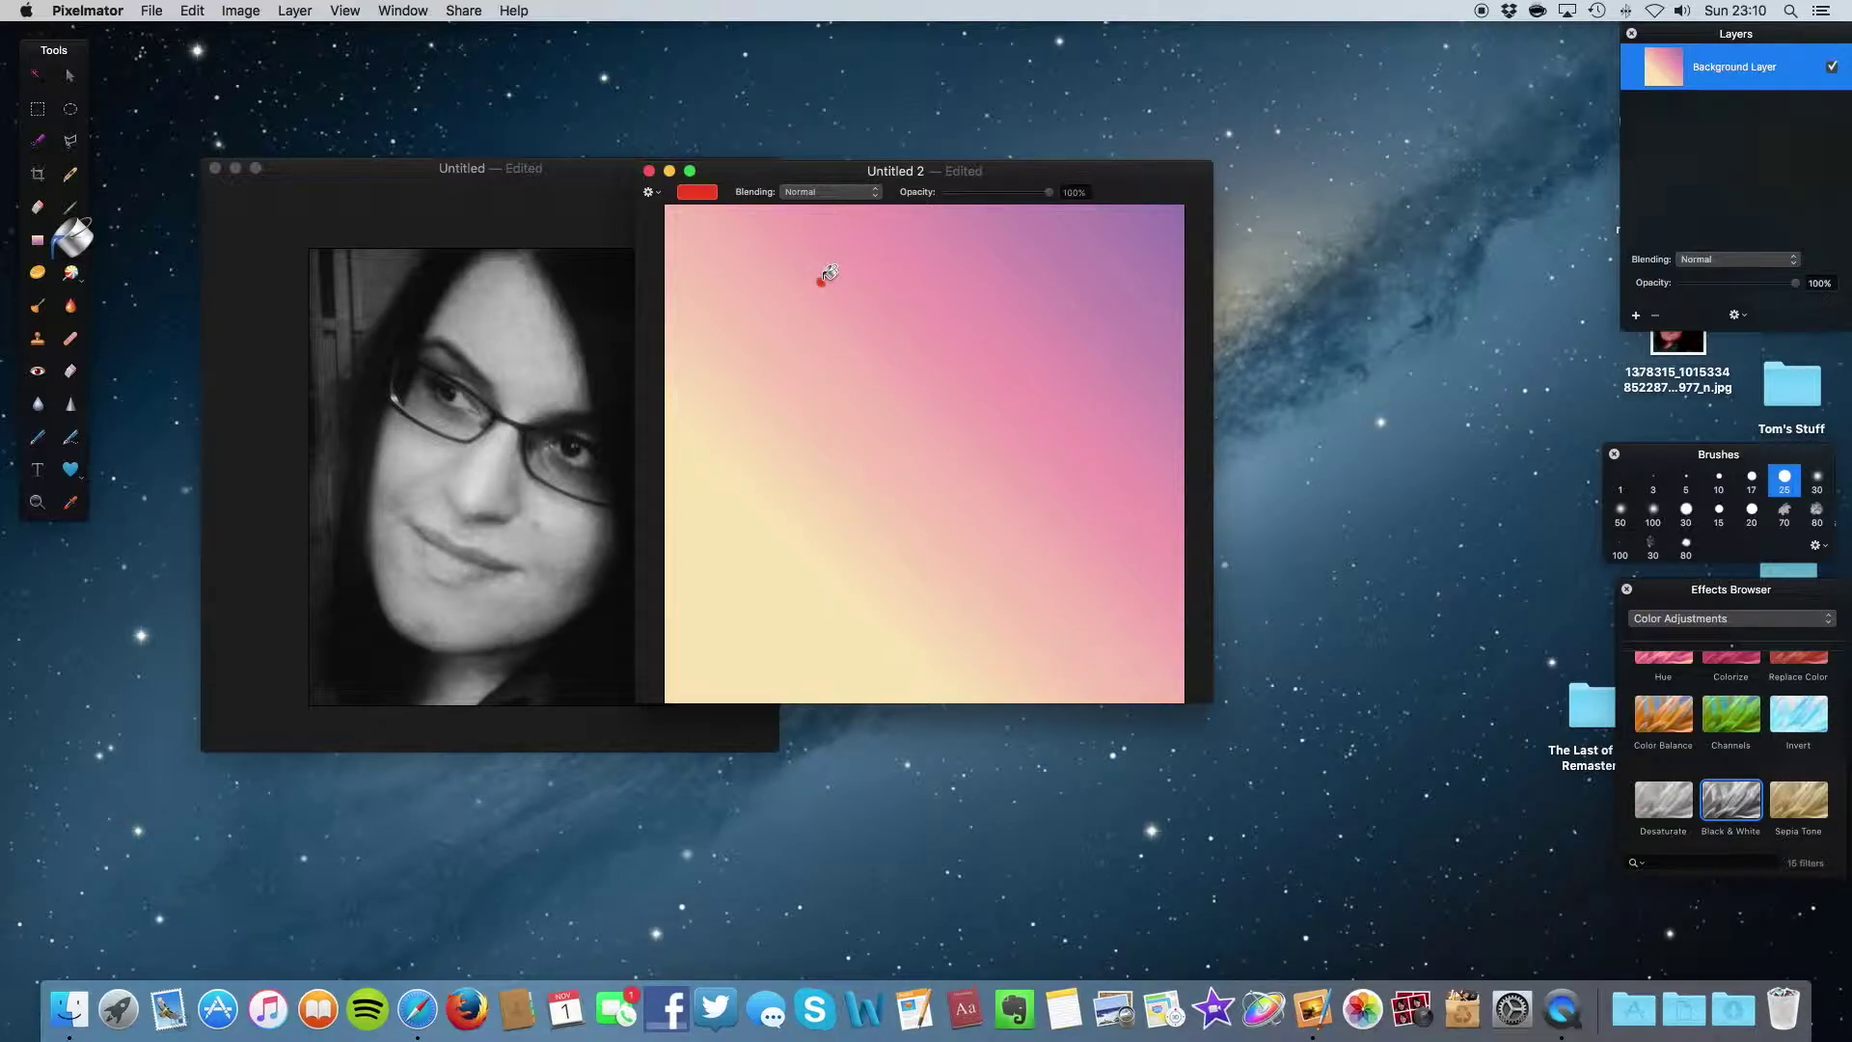
shift+click(888, 313)
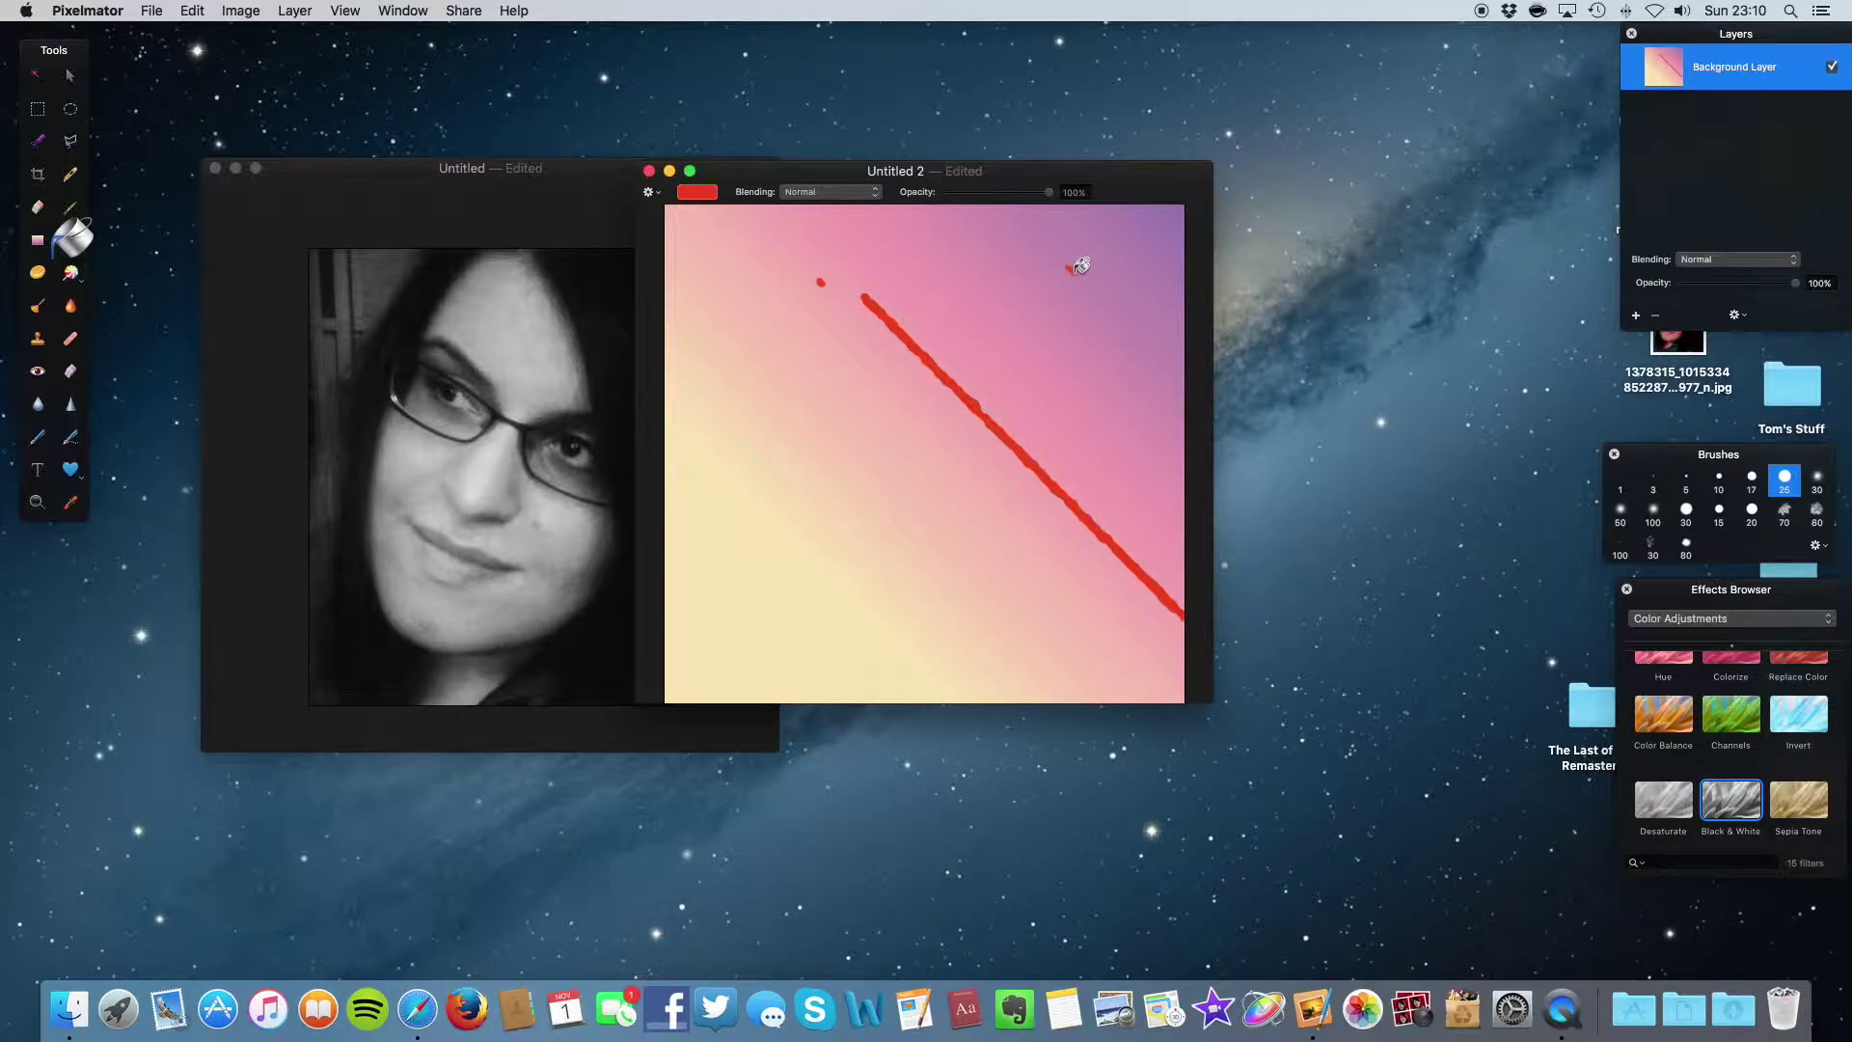
mouse_move(1073, 273)
mouse_down()
mouse_move(814, 421)
mouse_move(910, 381)
mouse_move(819, 447)
mouse_move(681, 434)
mouse_up()
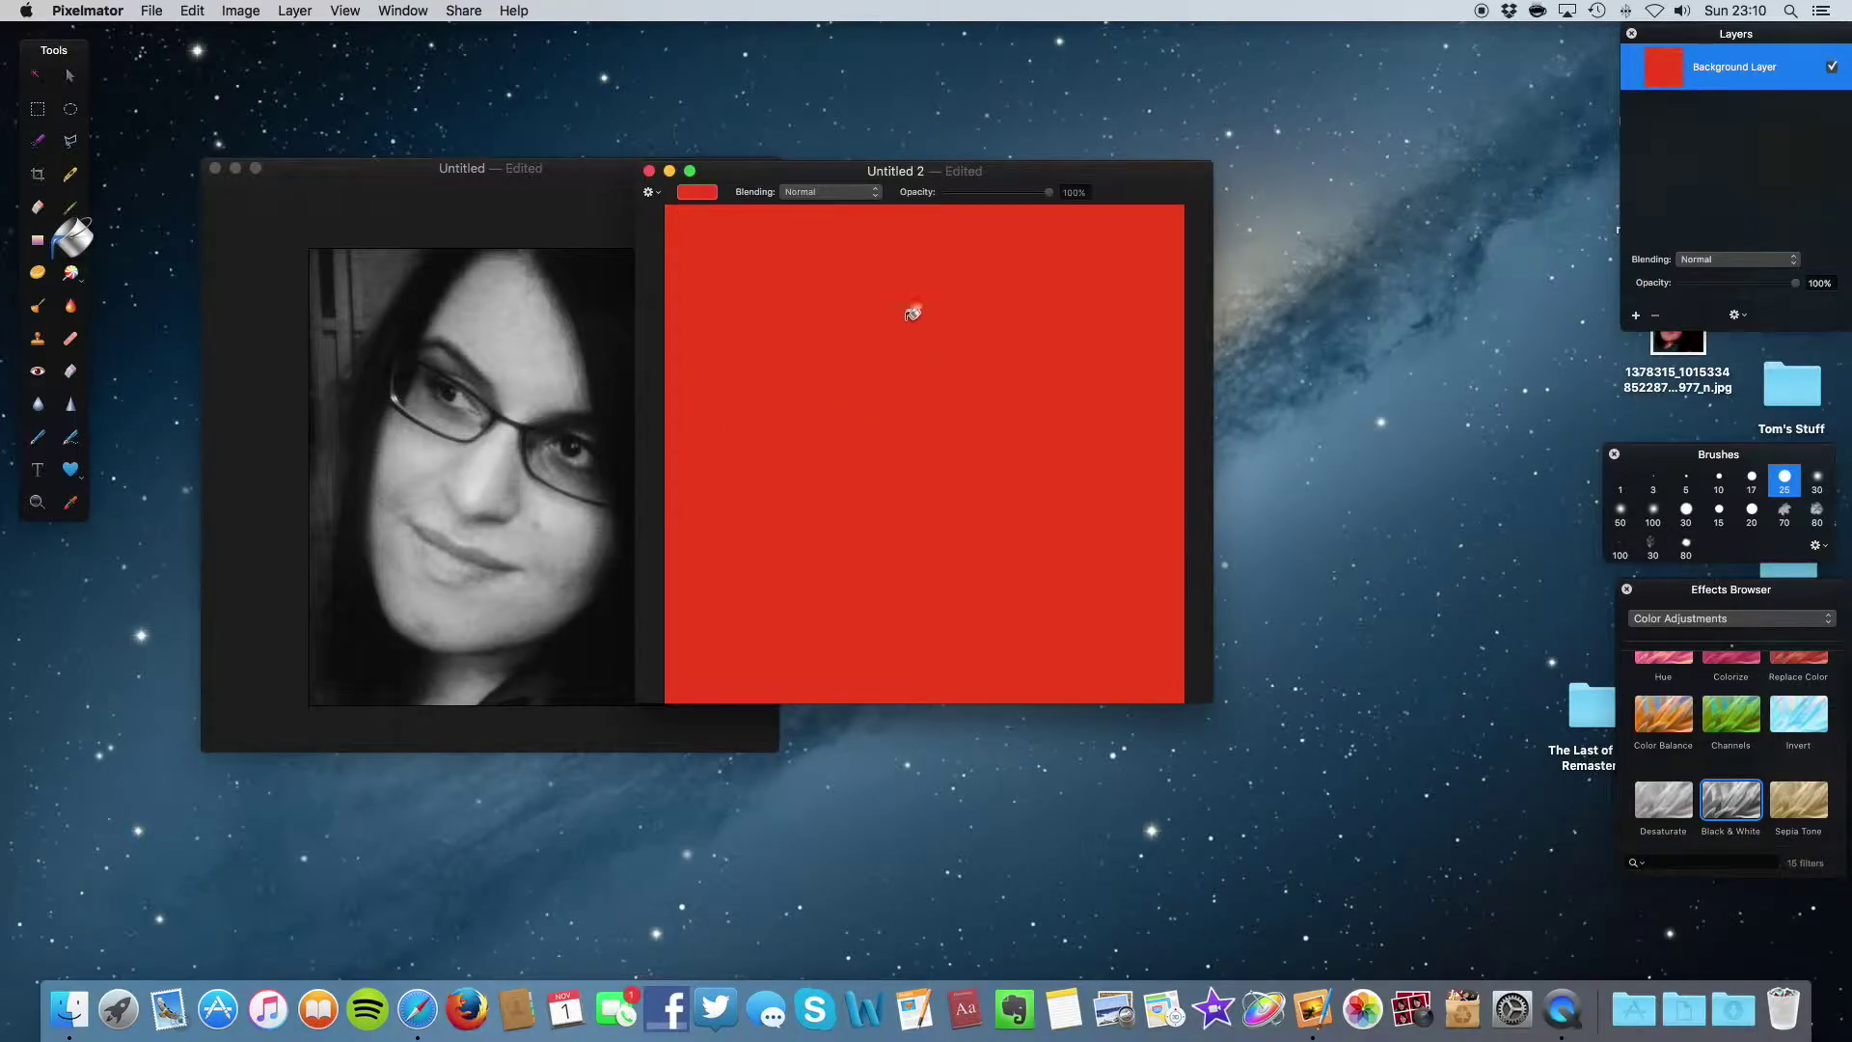
drag(808, 314, 1141, 364)
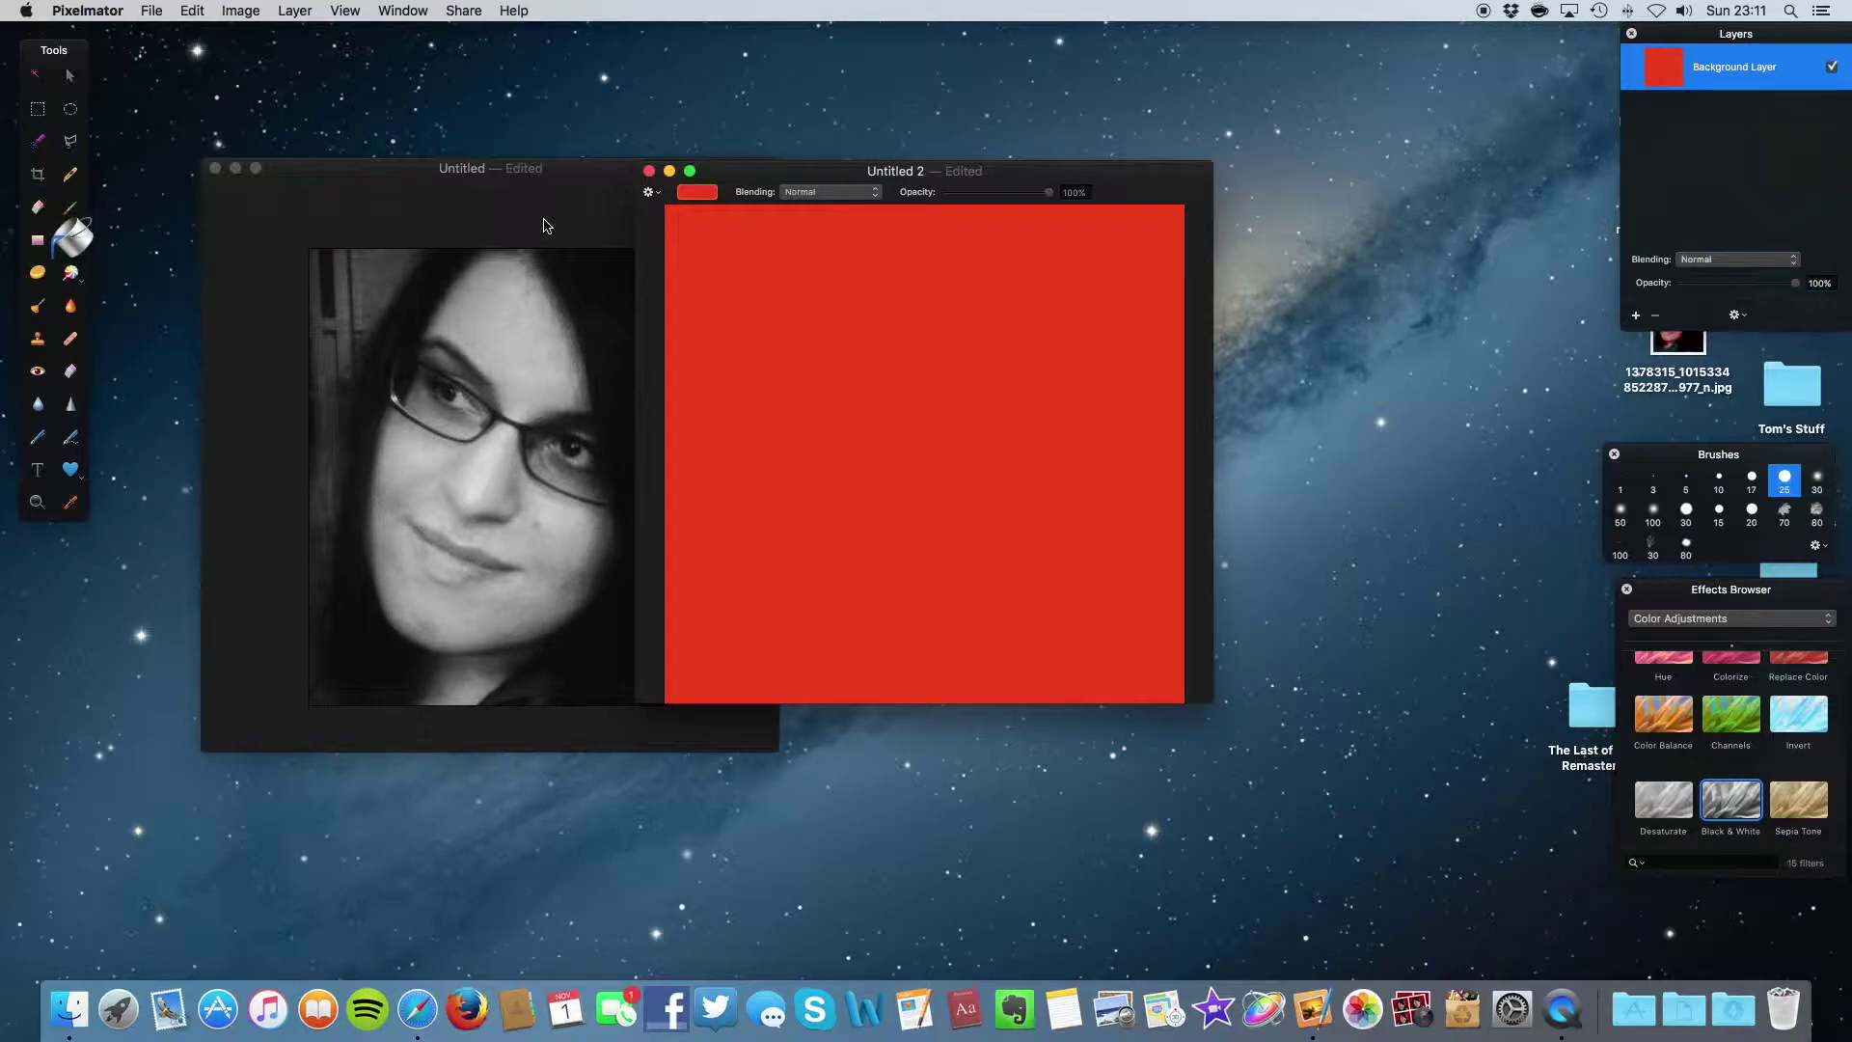
Step: Refill the whole canvas with solid pink
click(688, 194)
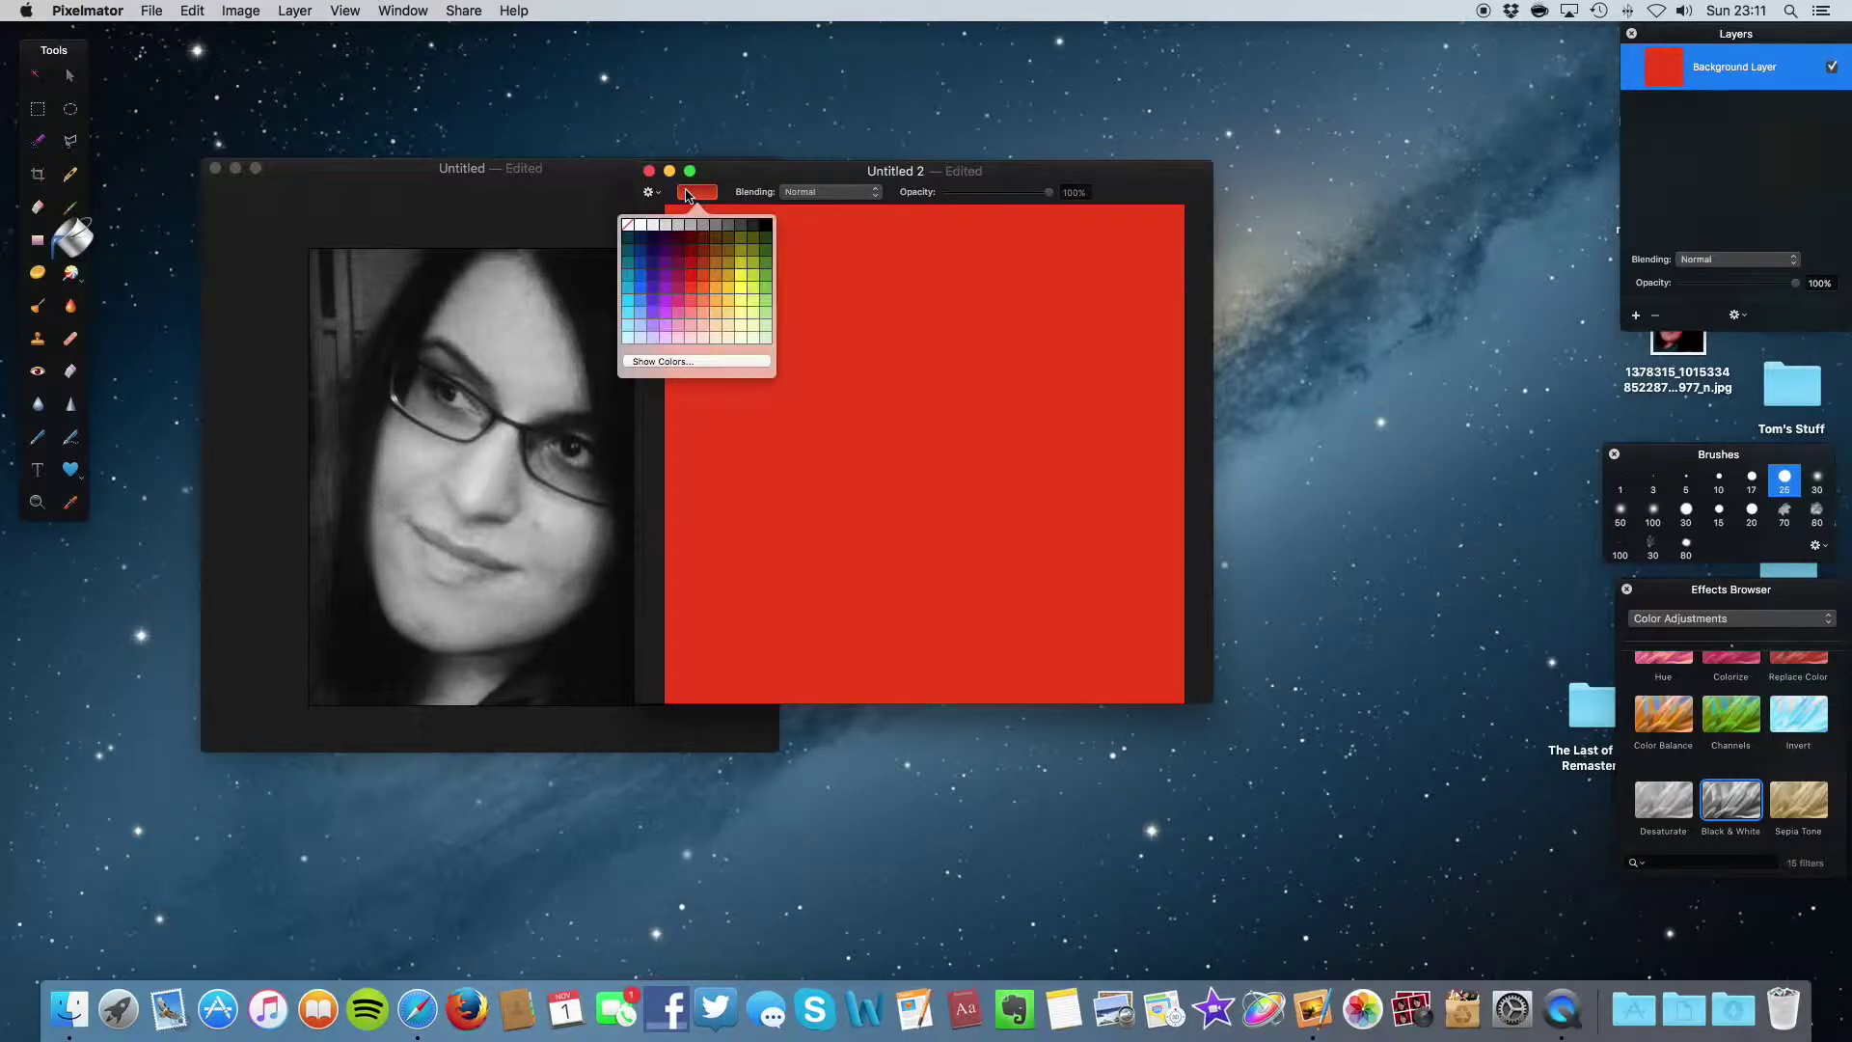
click(680, 294)
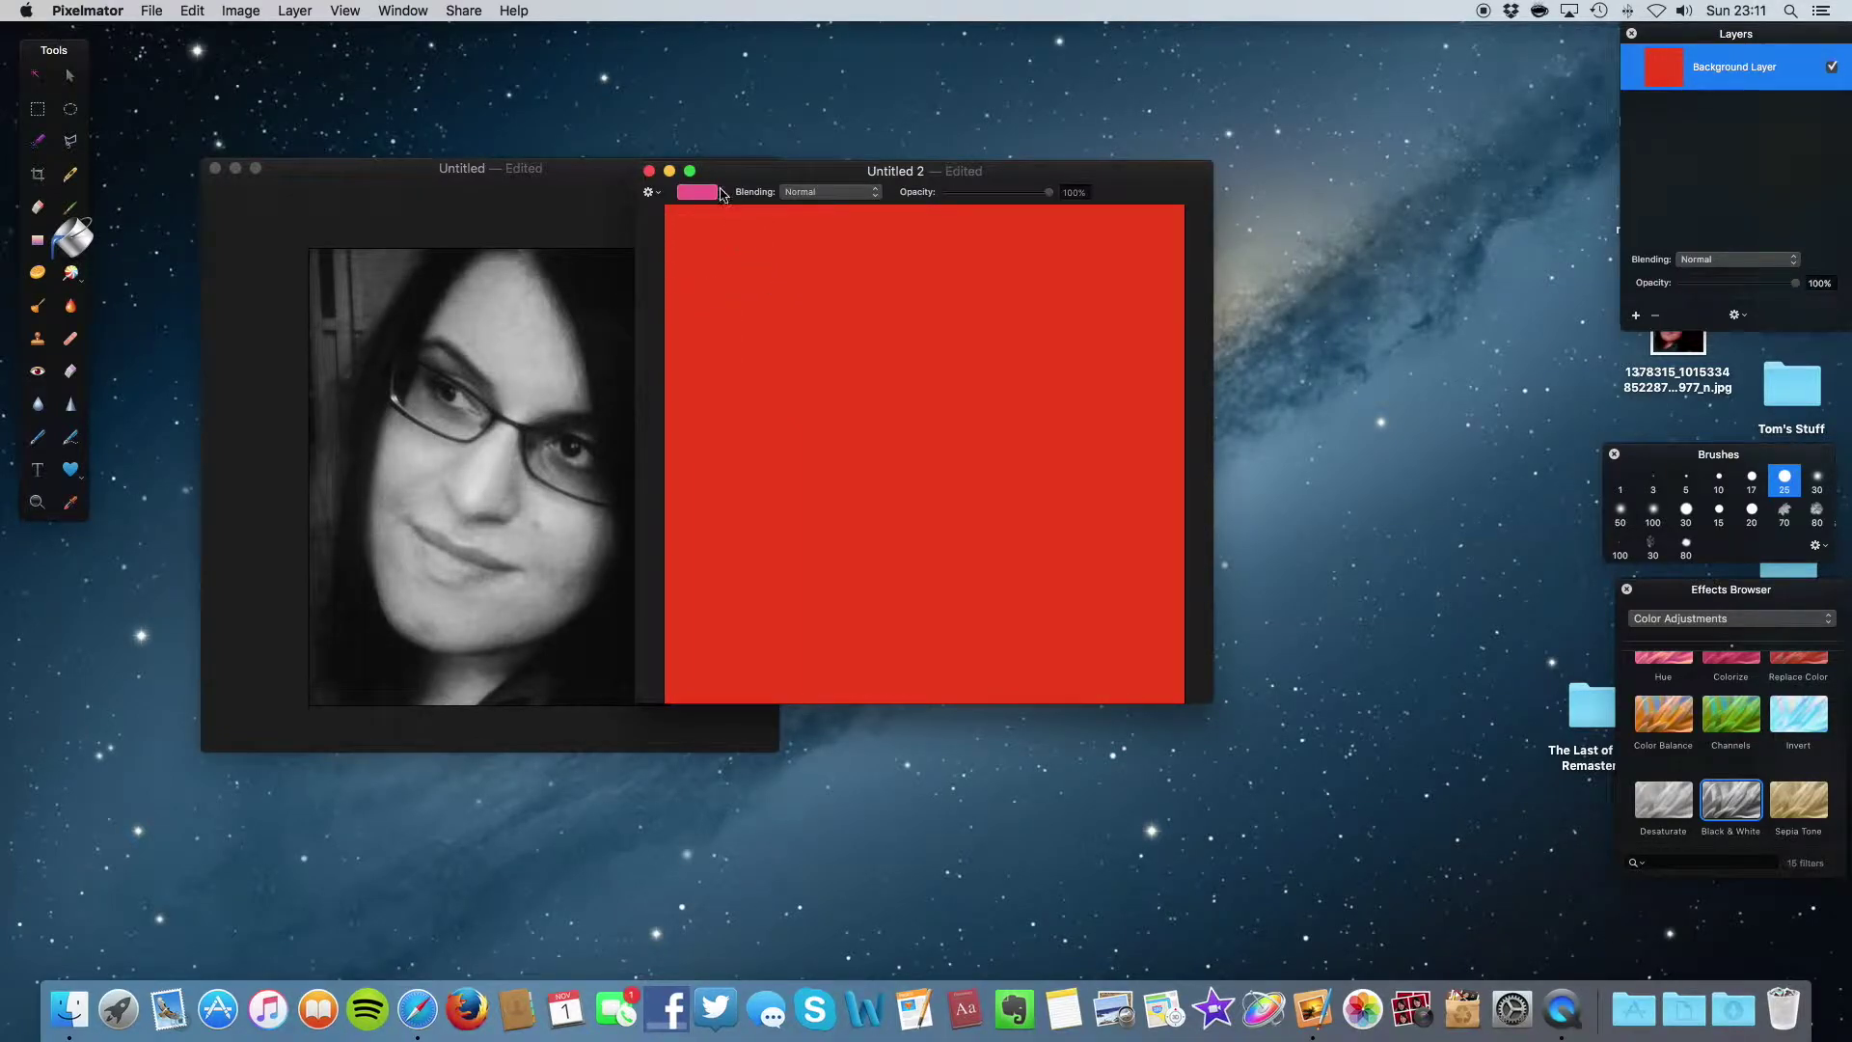
click(719, 239)
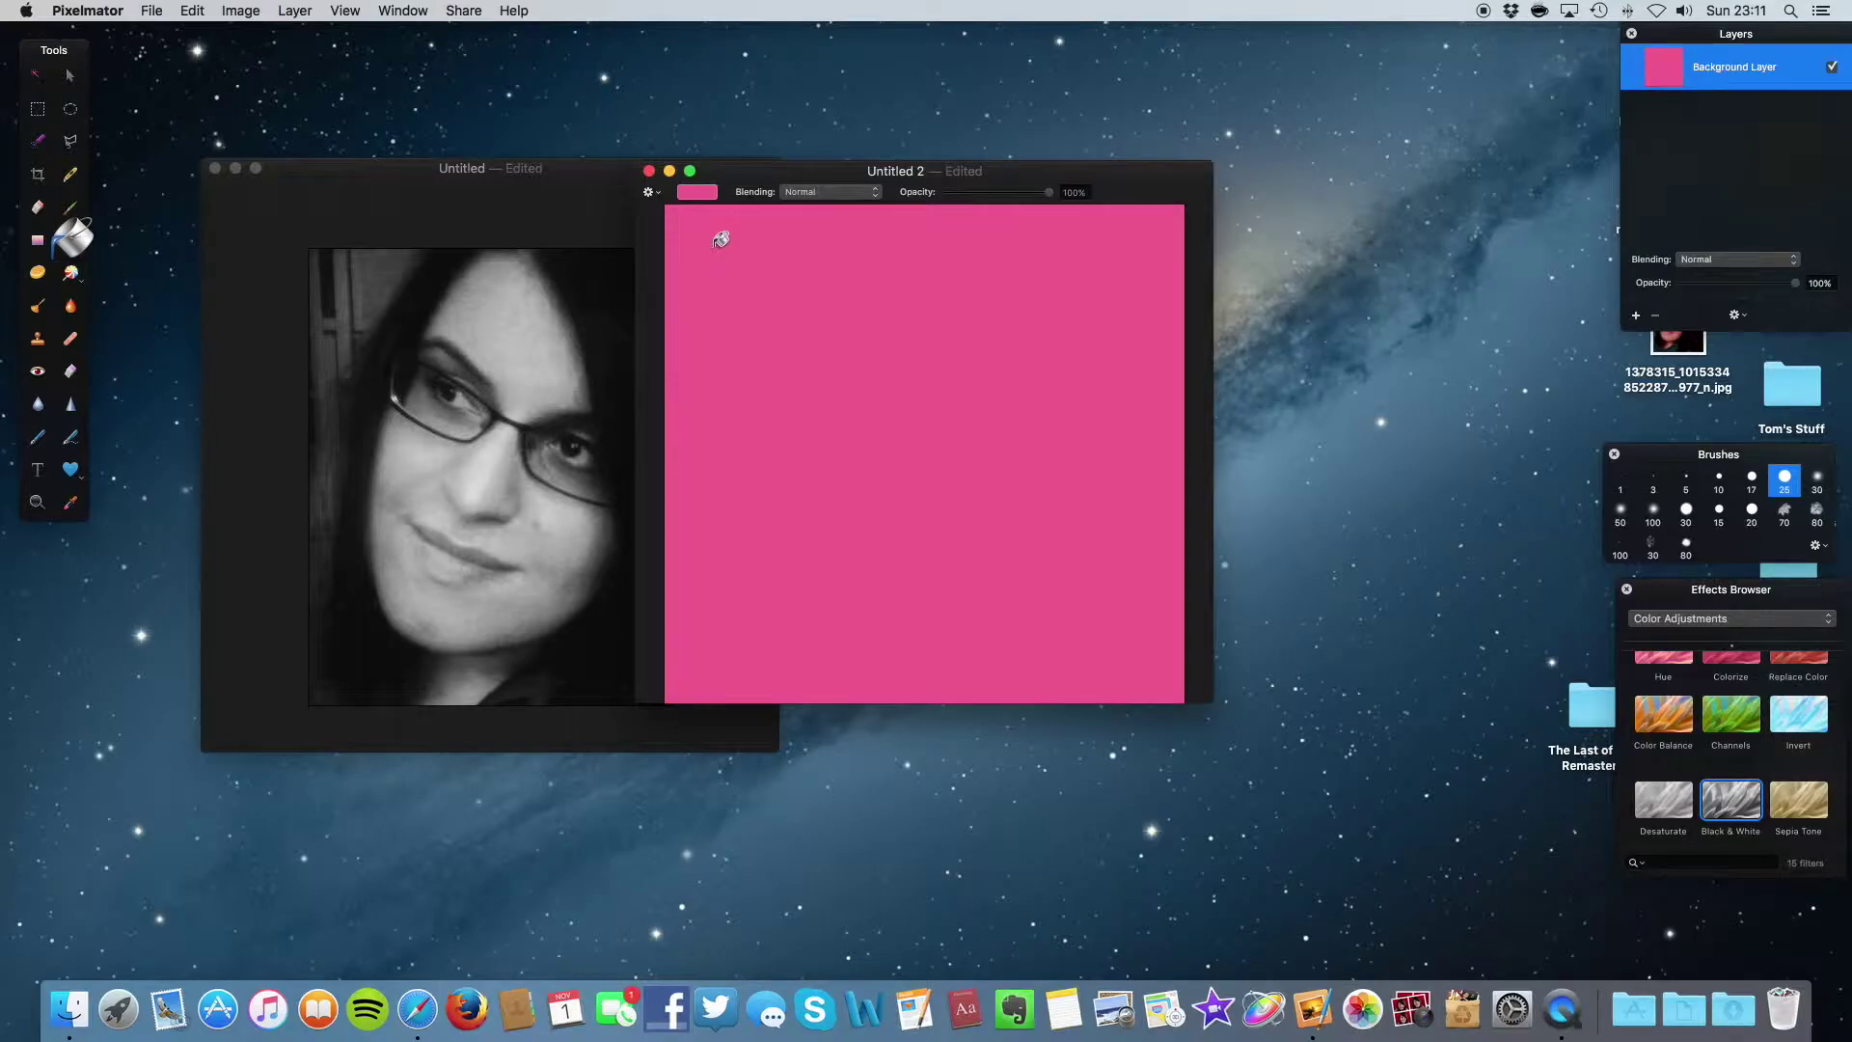
click(73, 179)
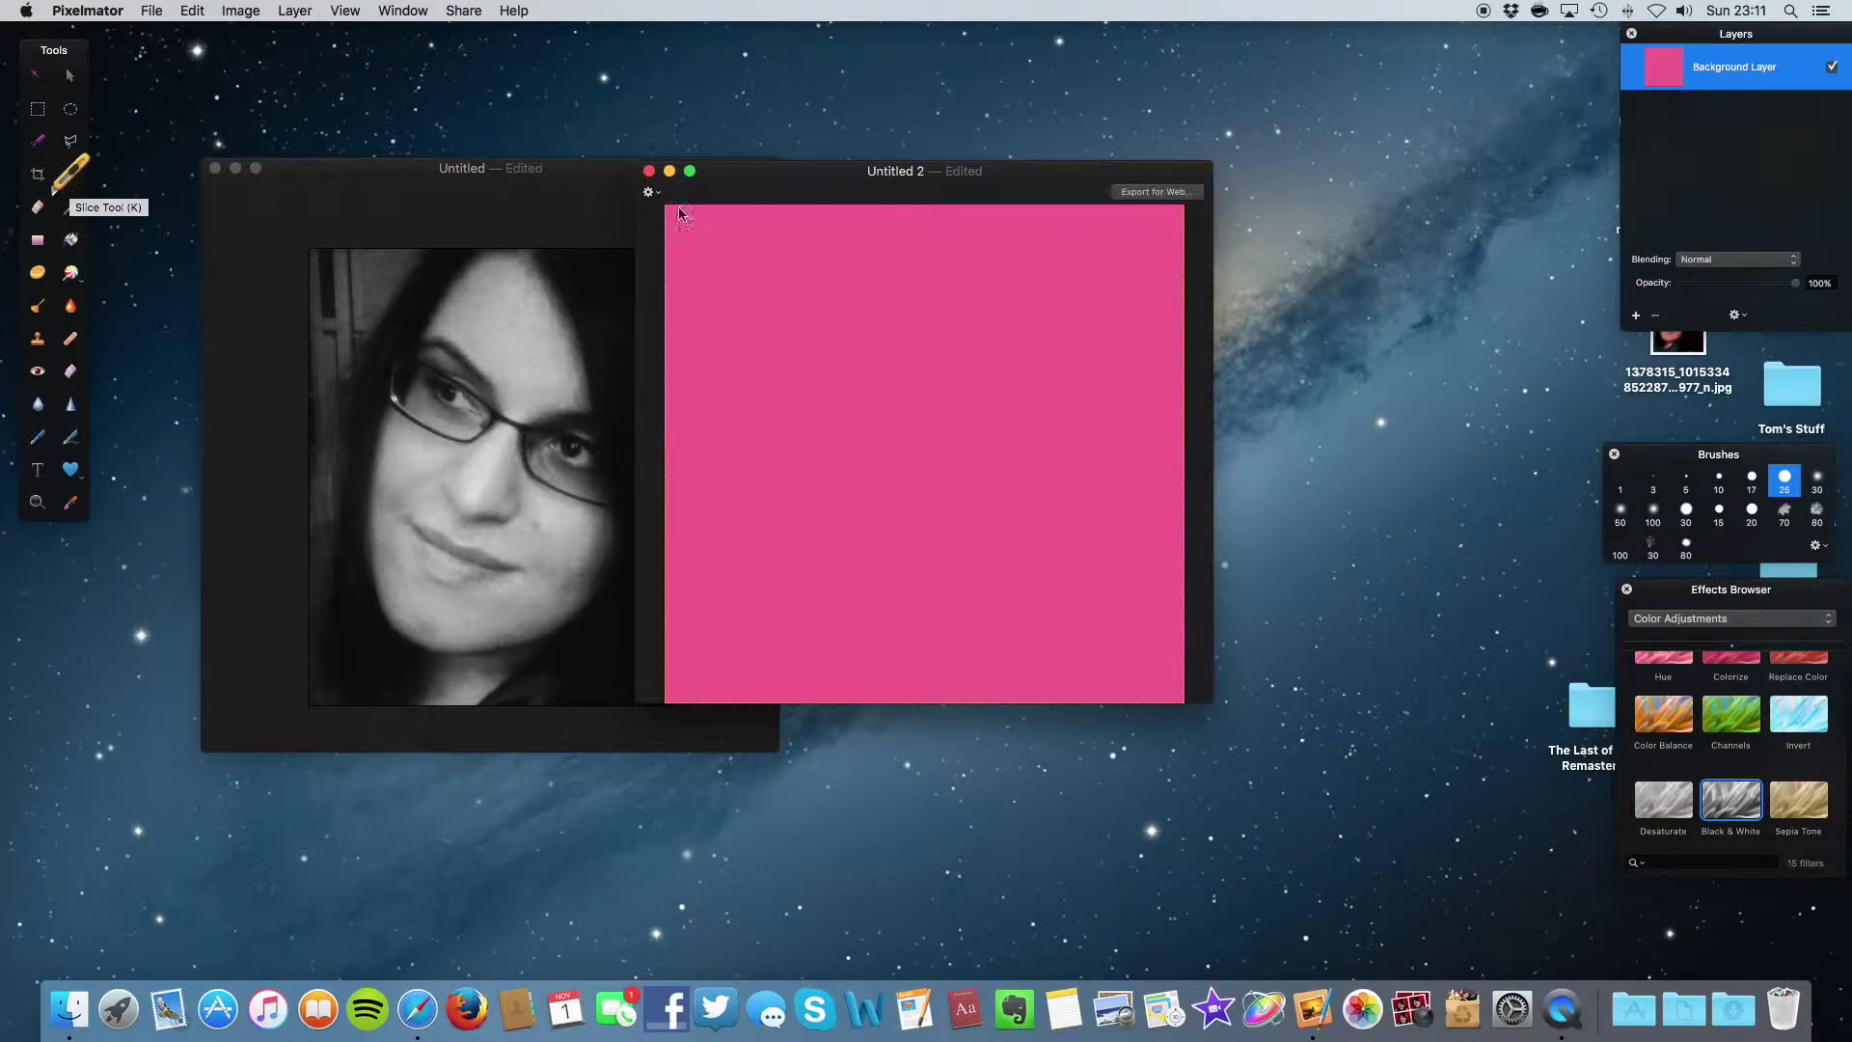
Step: Clear the portrait's existing slices and draw a new slice around the eyes and glasses
click(476, 280)
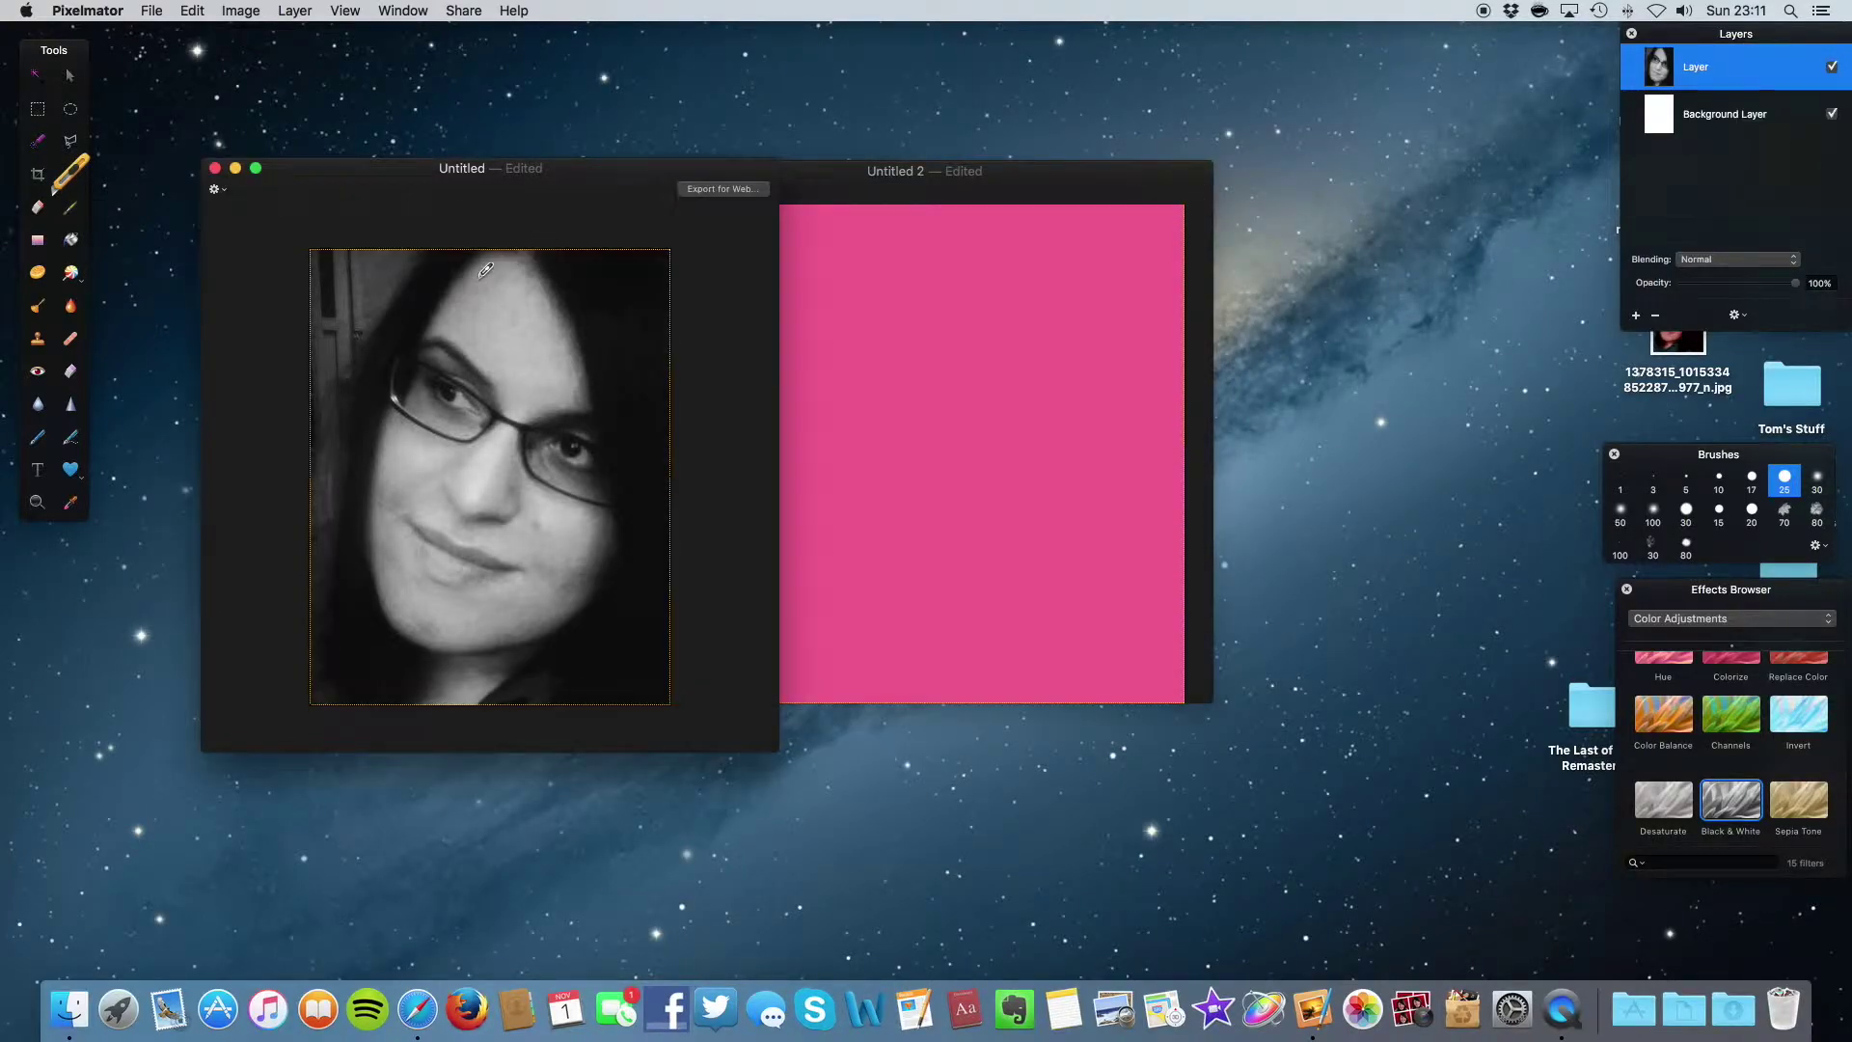
drag(390, 401, 602, 505)
right_click(548, 454)
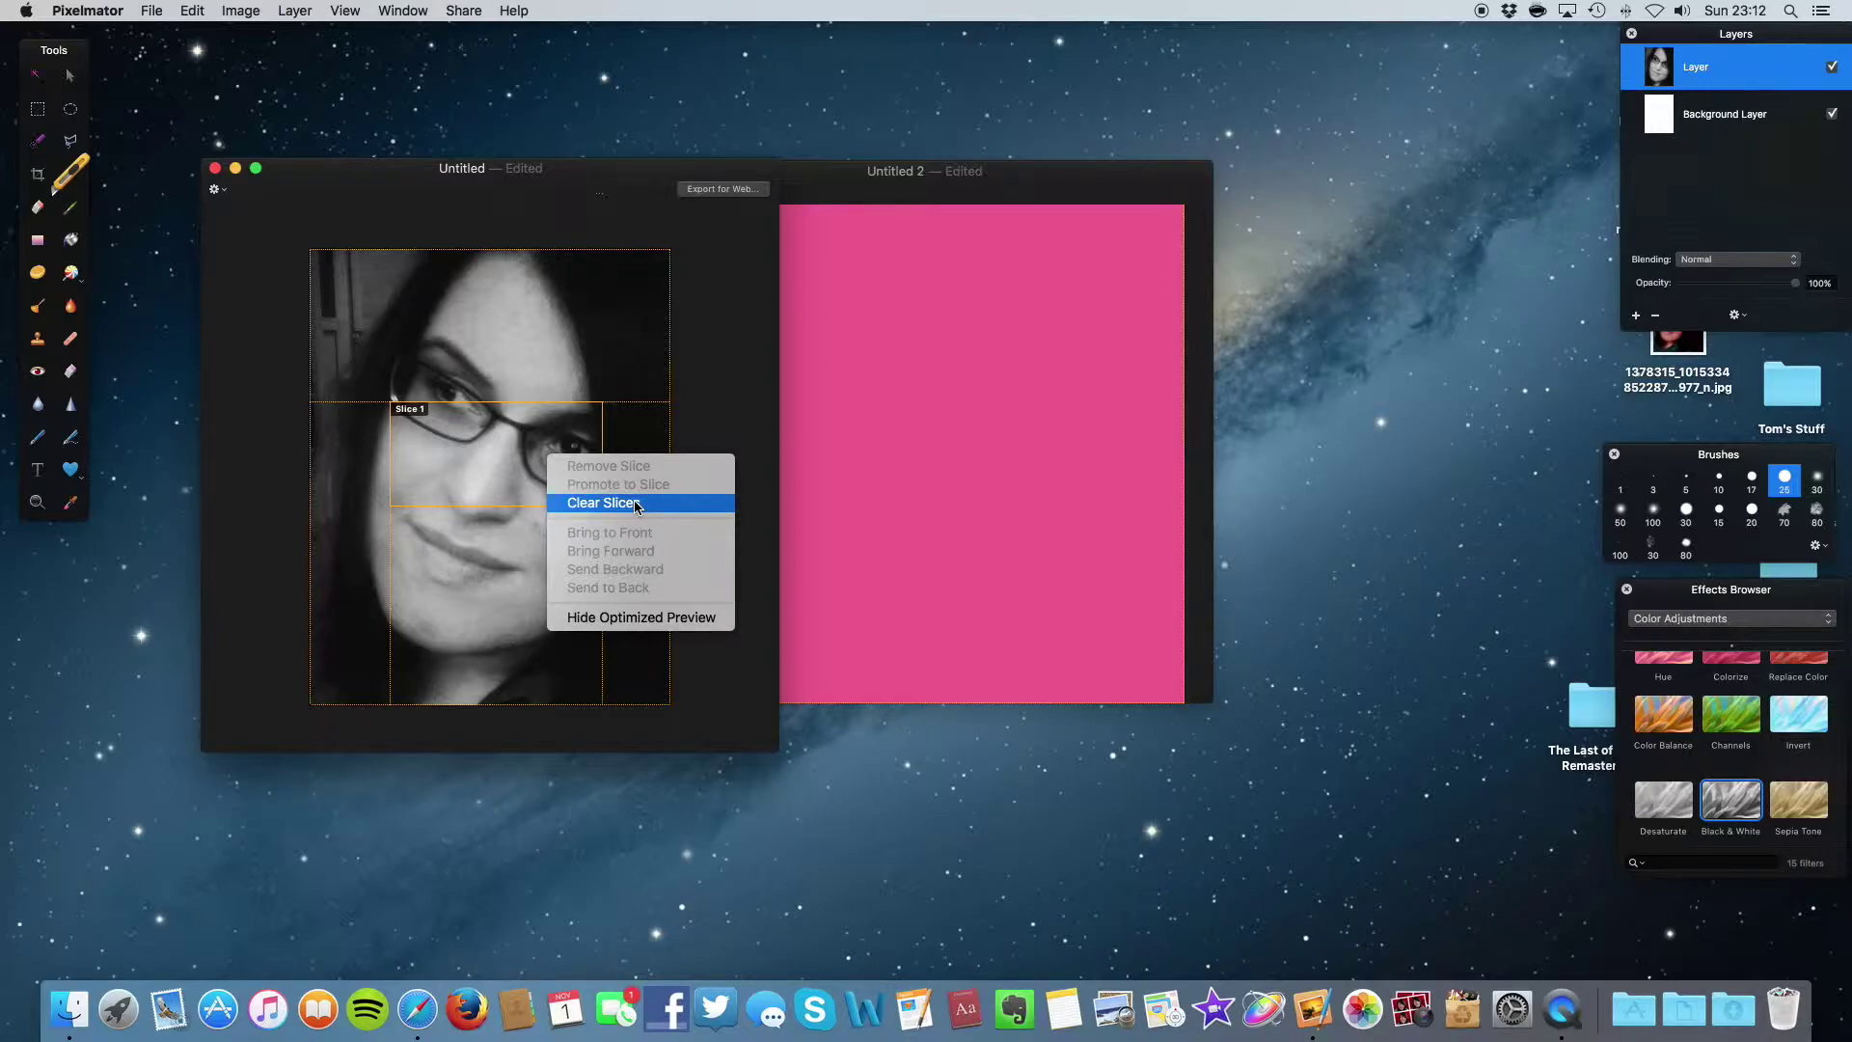
click(637, 502)
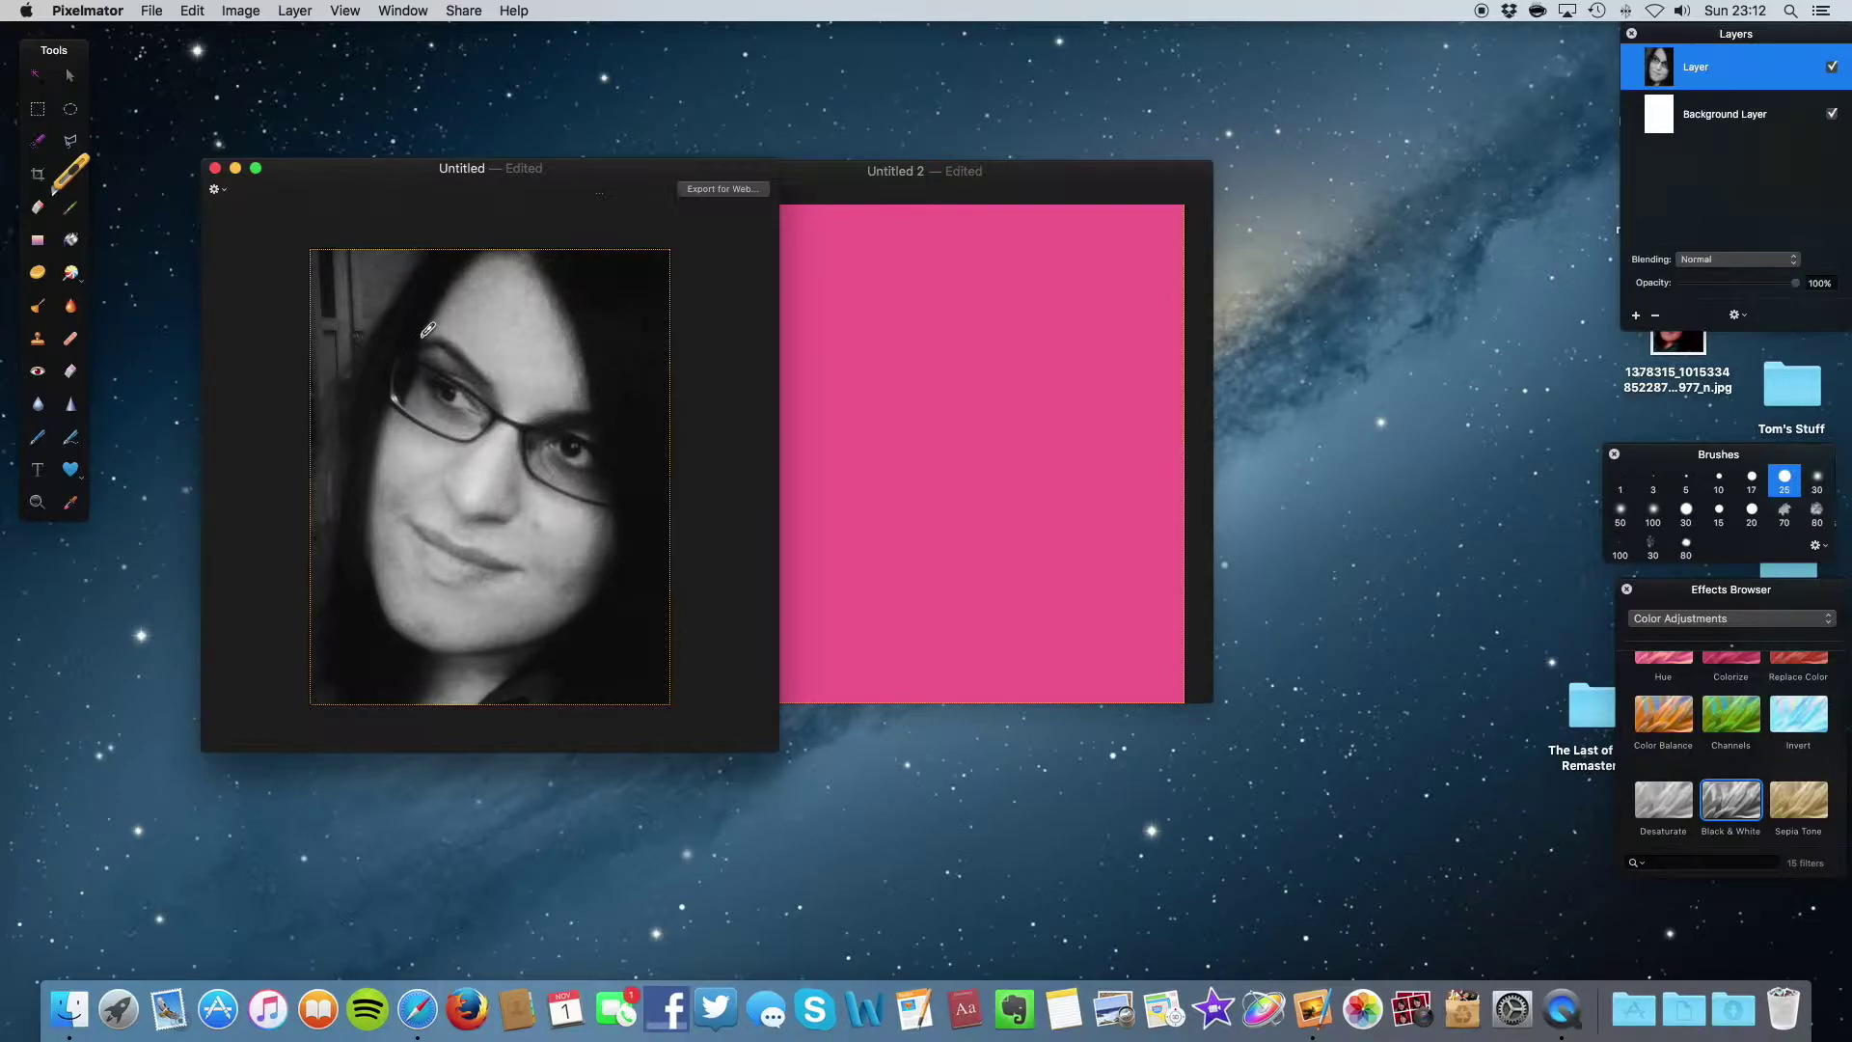
drag(422, 339, 547, 477)
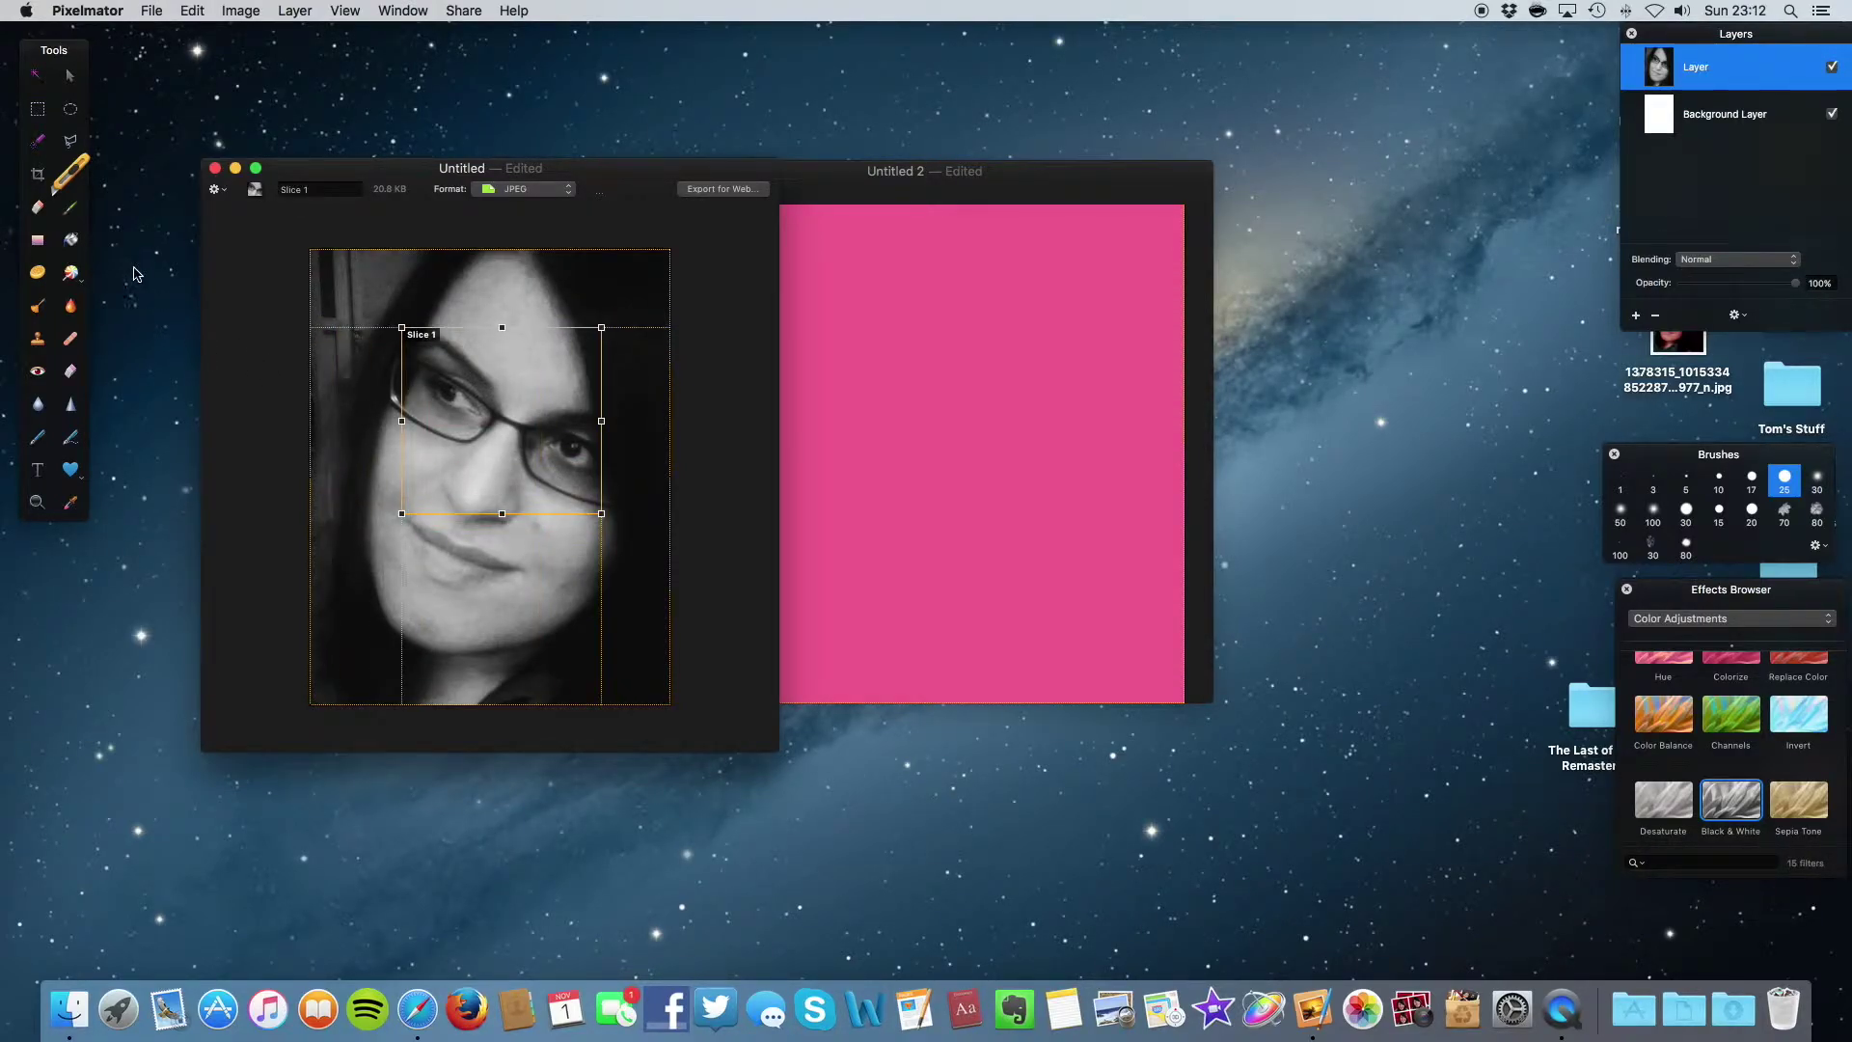
Step: Bucket-fill the dark right background and hair-edge drips pink, then choose red as the fill colour
click(70, 246)
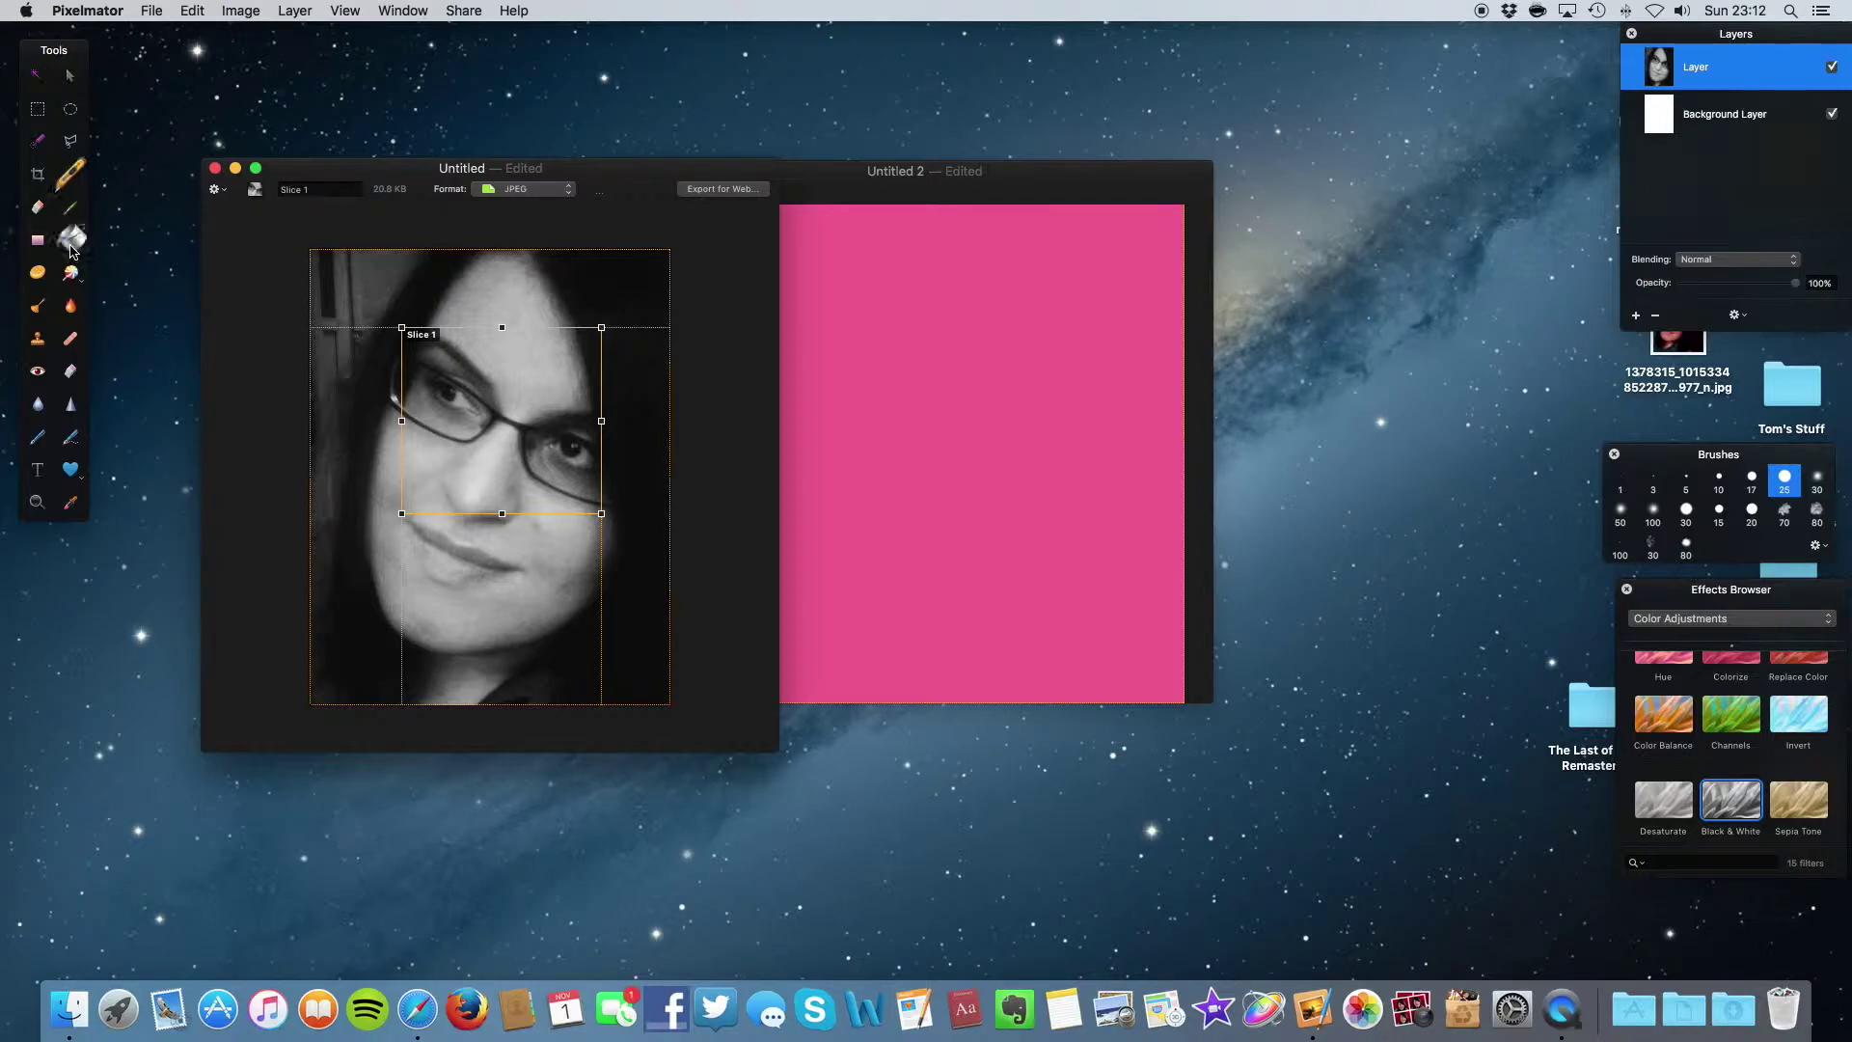
click(614, 425)
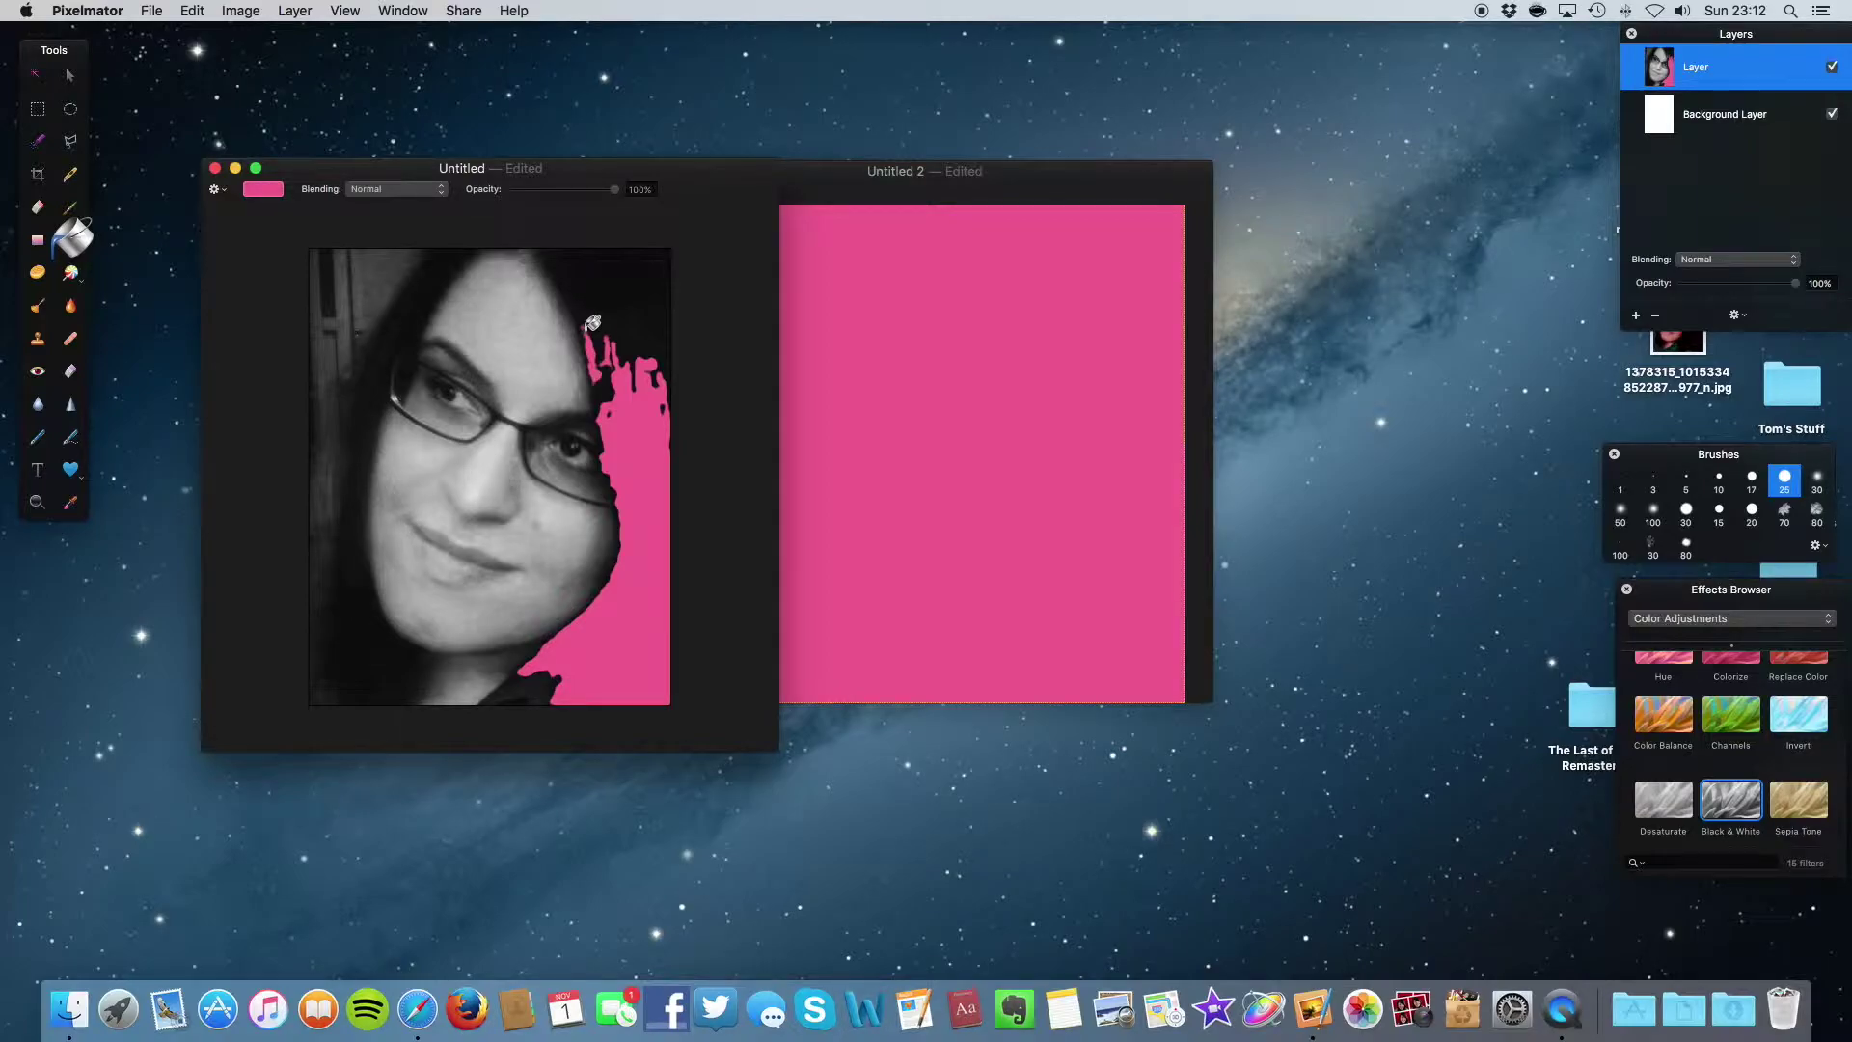
click(622, 300)
click(641, 349)
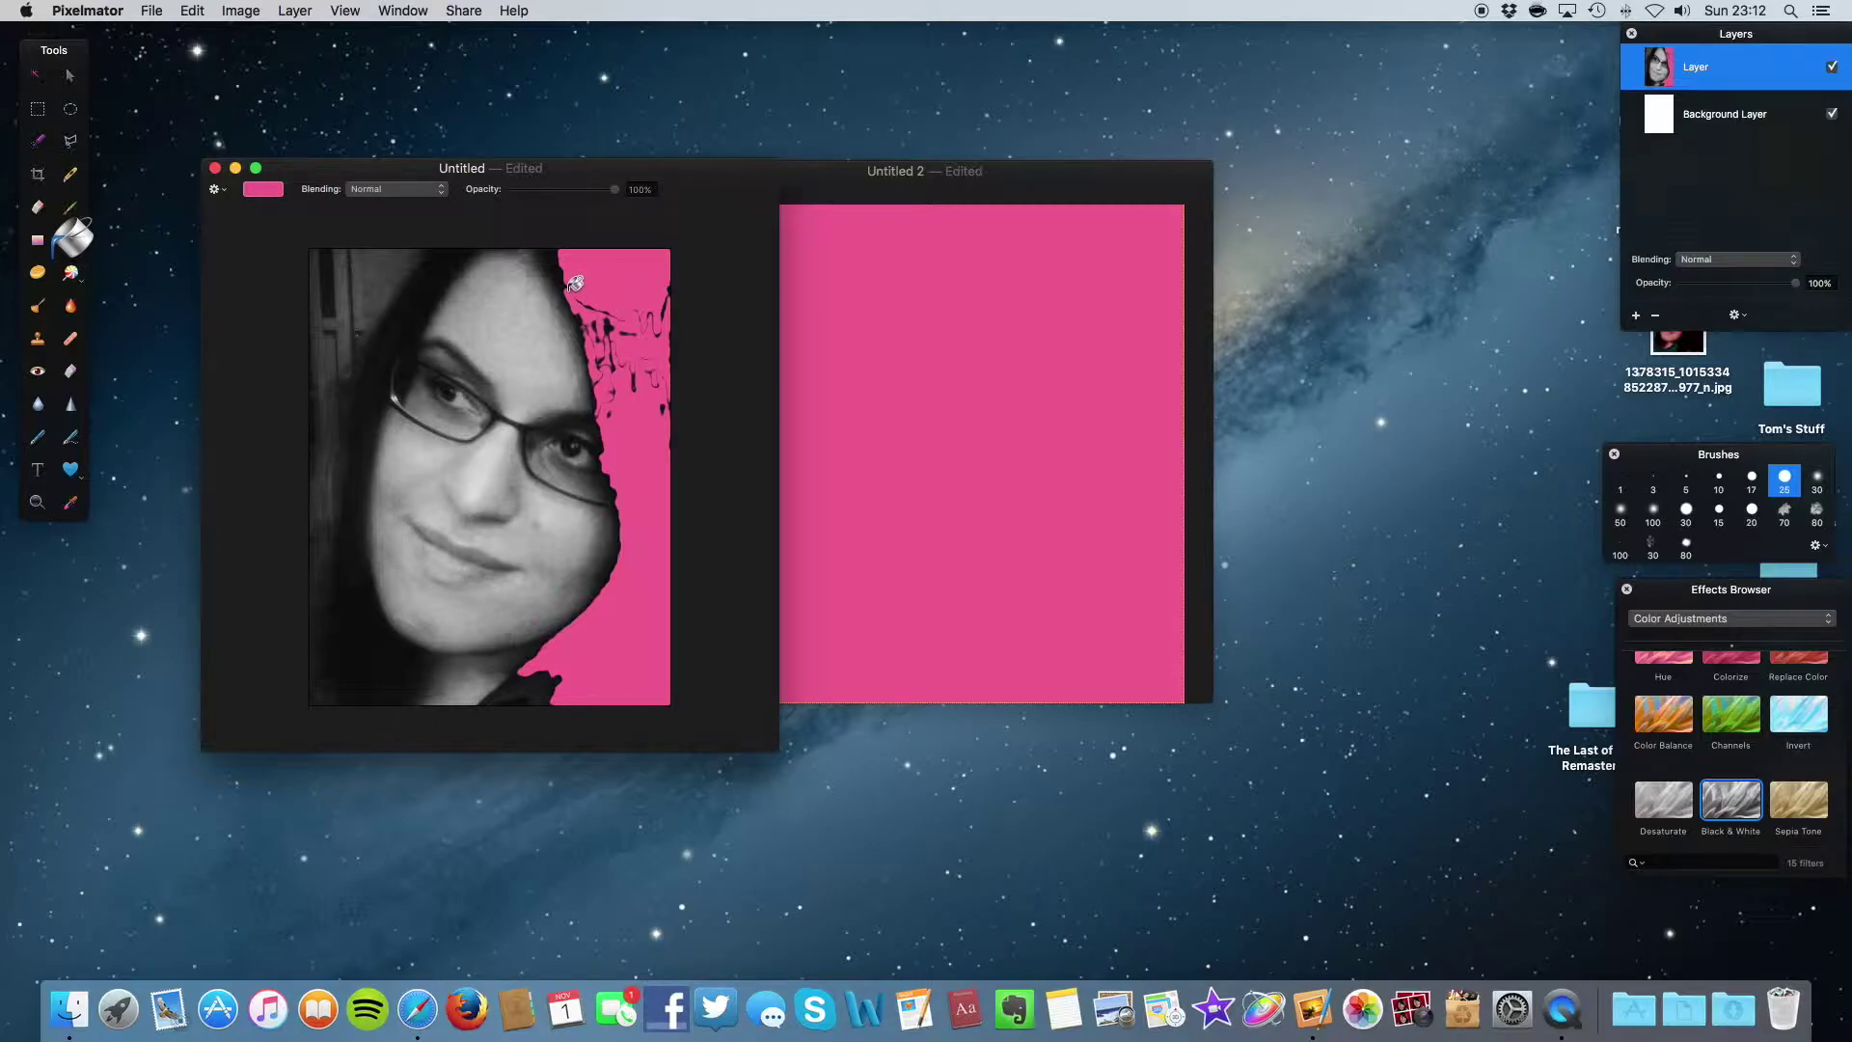
mouse_move(568, 289)
mouse_down()
mouse_move(601, 297)
mouse_move(651, 429)
mouse_move(645, 469)
mouse_up()
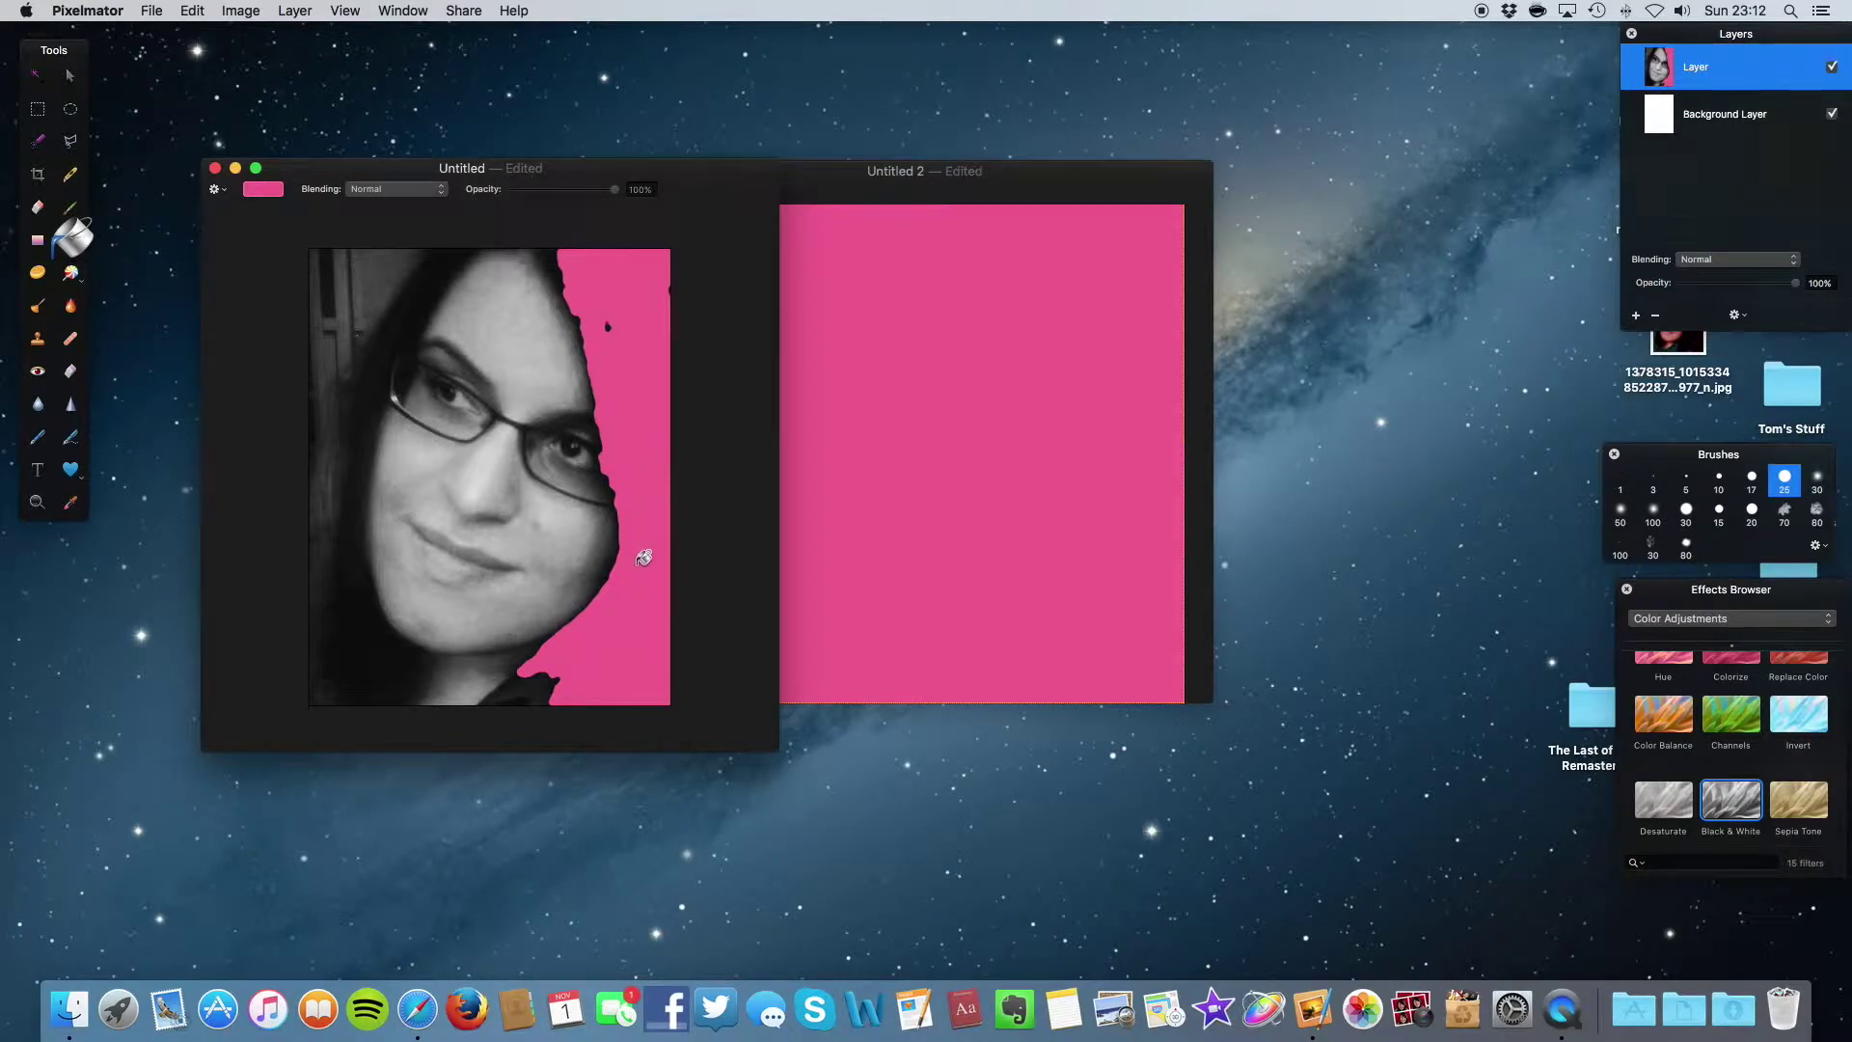
mouse_move(595, 672)
mouse_down()
mouse_move(432, 693)
mouse_move(505, 696)
mouse_move(508, 715)
mouse_up()
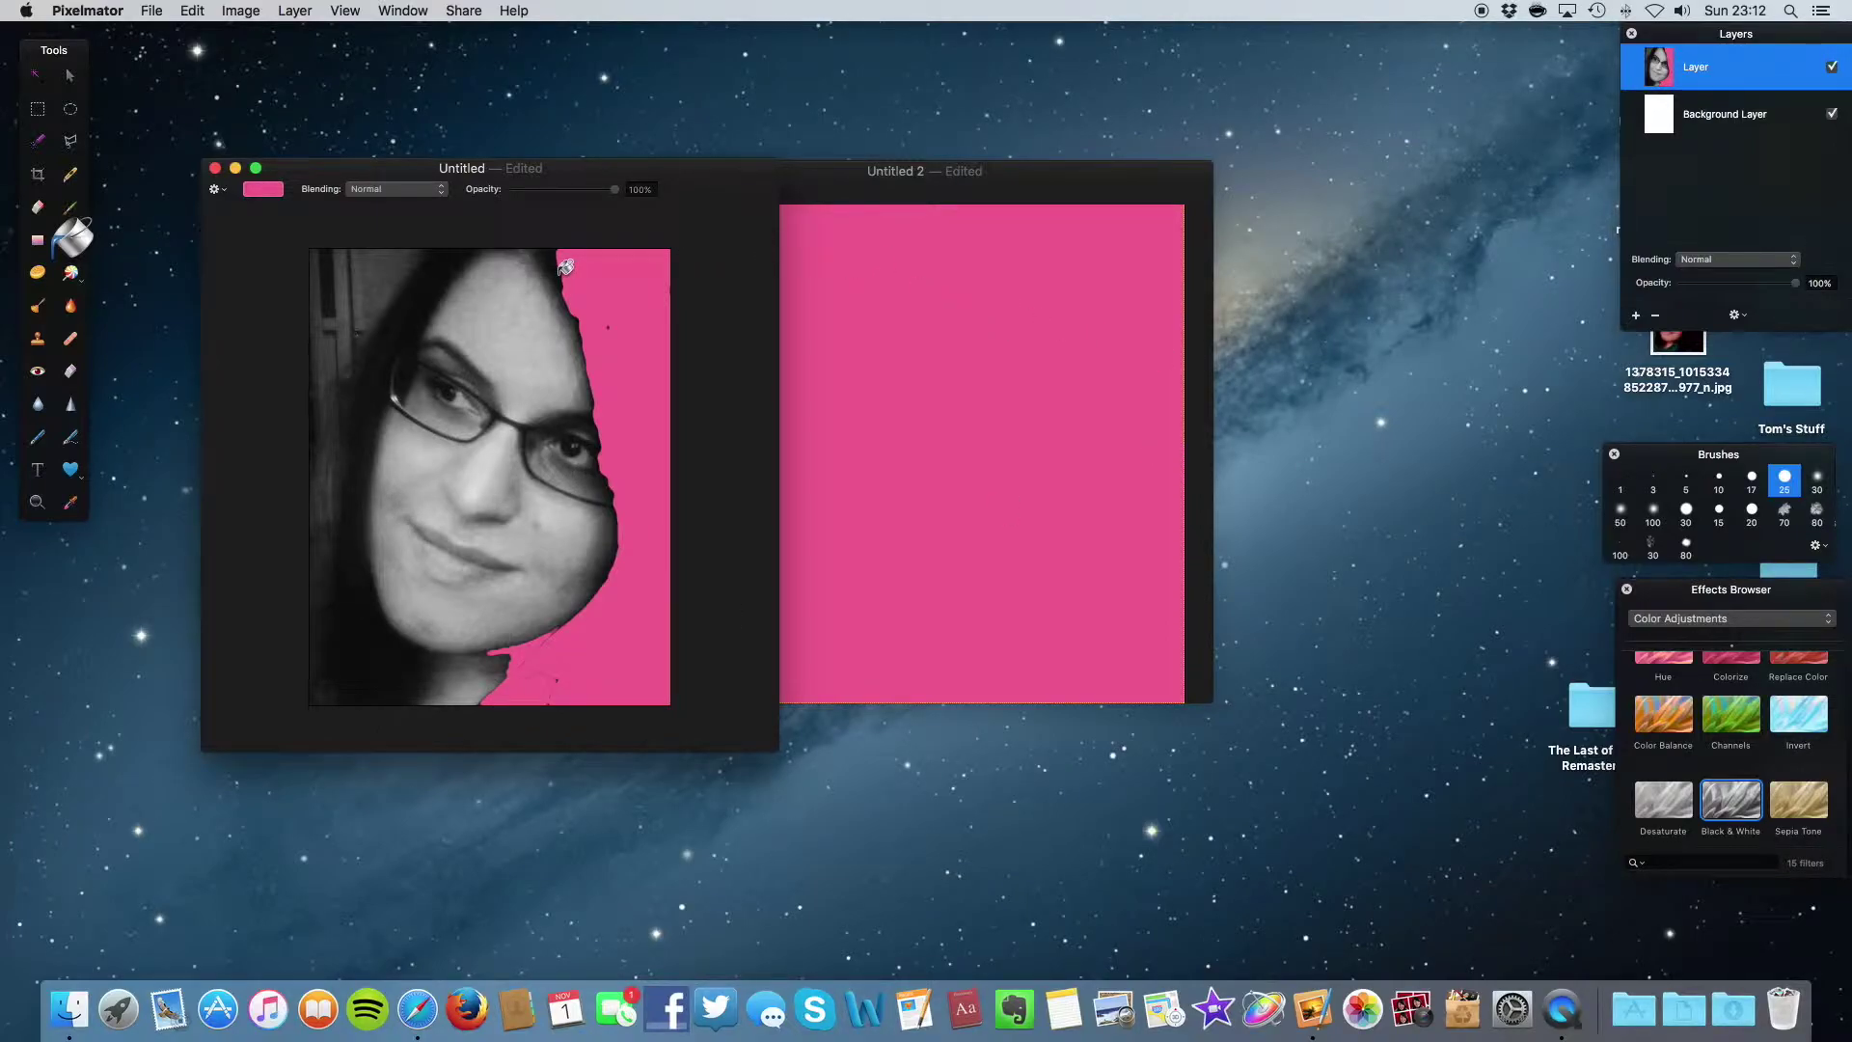
drag(563, 263, 574, 287)
click(268, 193)
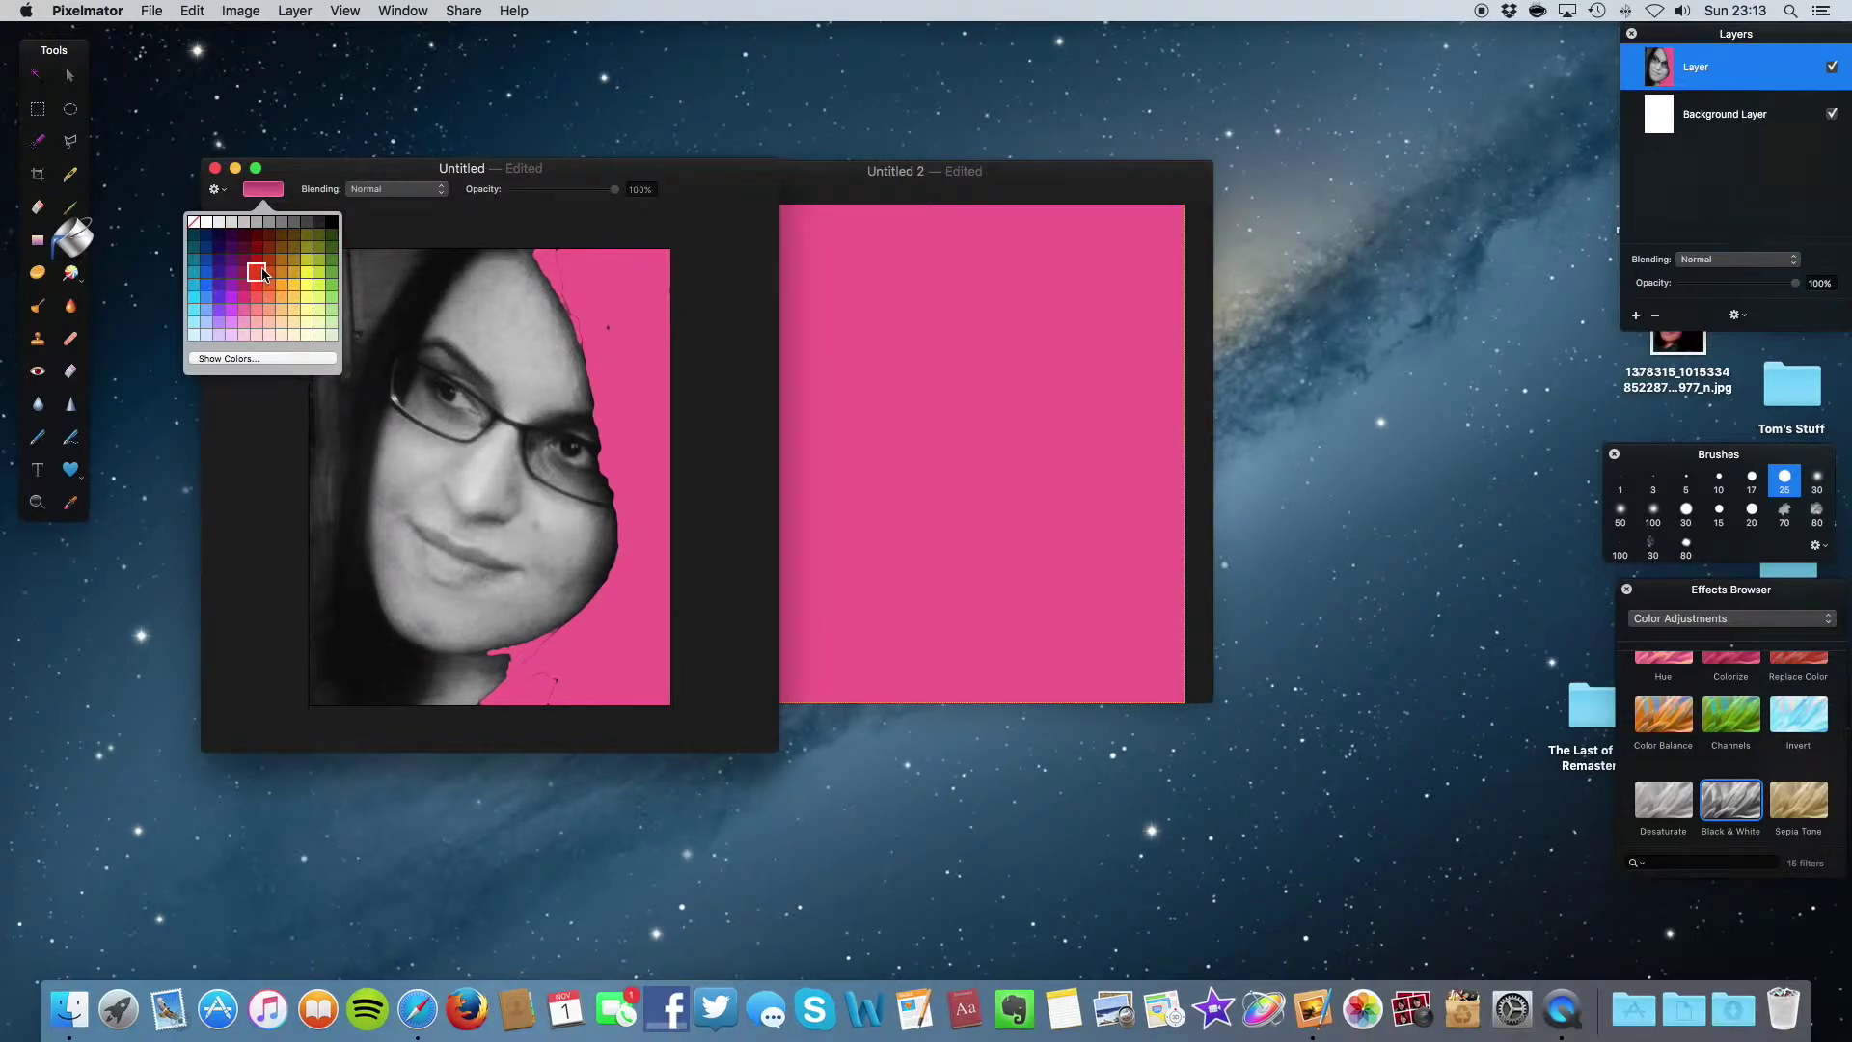
click(261, 273)
Step: Fill the pink background beside the face with a darker red
click(272, 190)
click(256, 273)
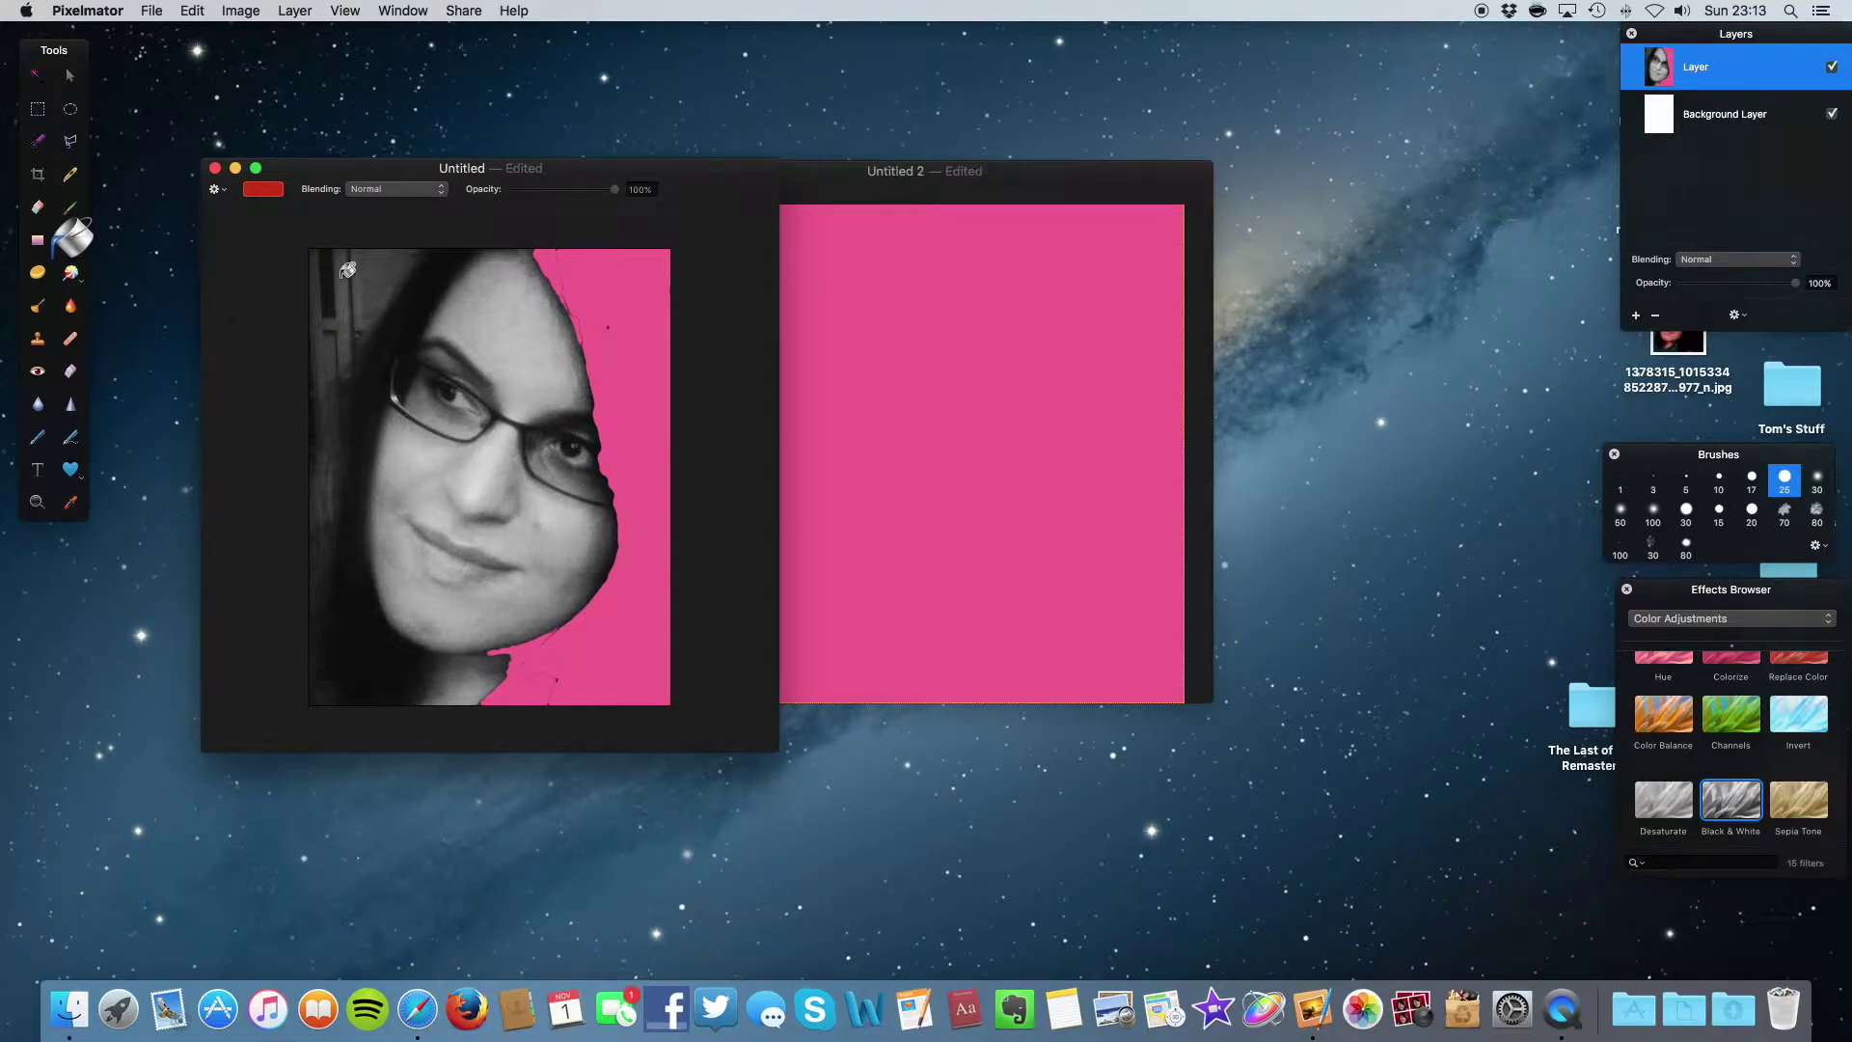
drag(616, 281, 631, 301)
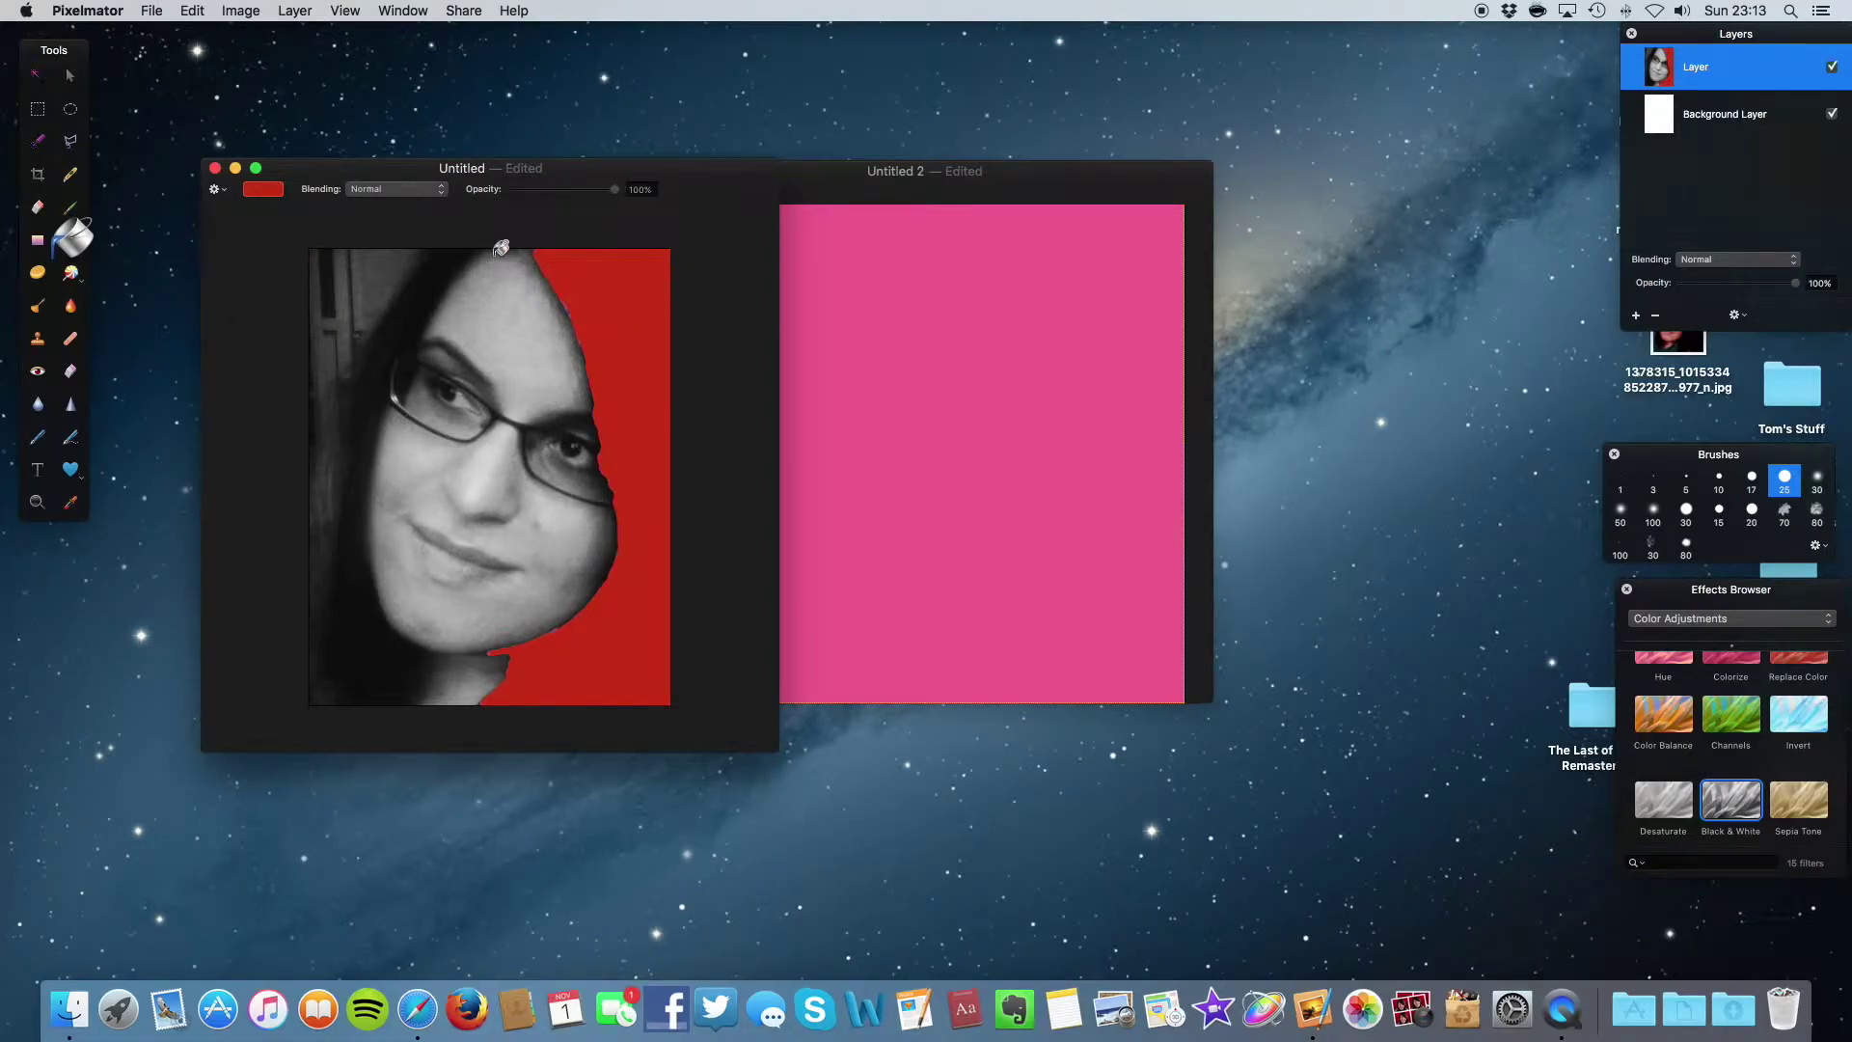
Step: Mix a bright pure red in the colour wheel, refill the background, and close the Colors panel
click(278, 190)
click(258, 262)
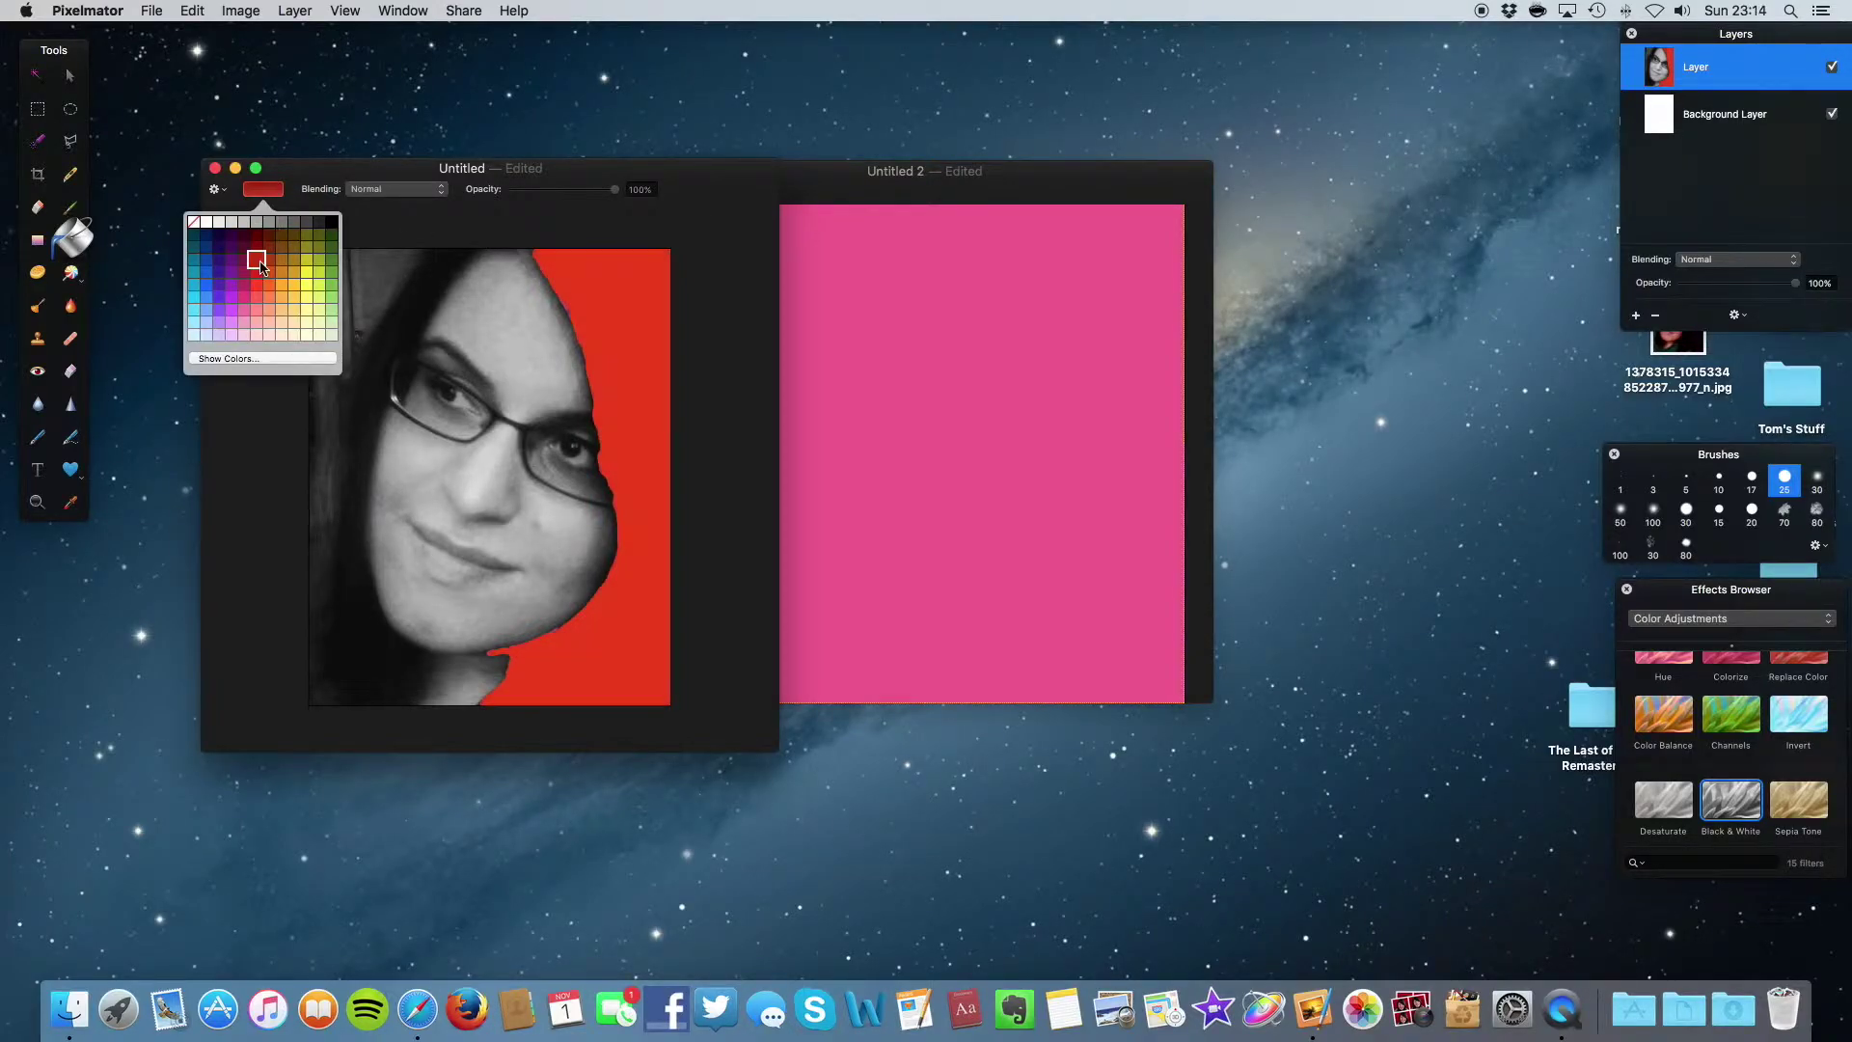
click(263, 359)
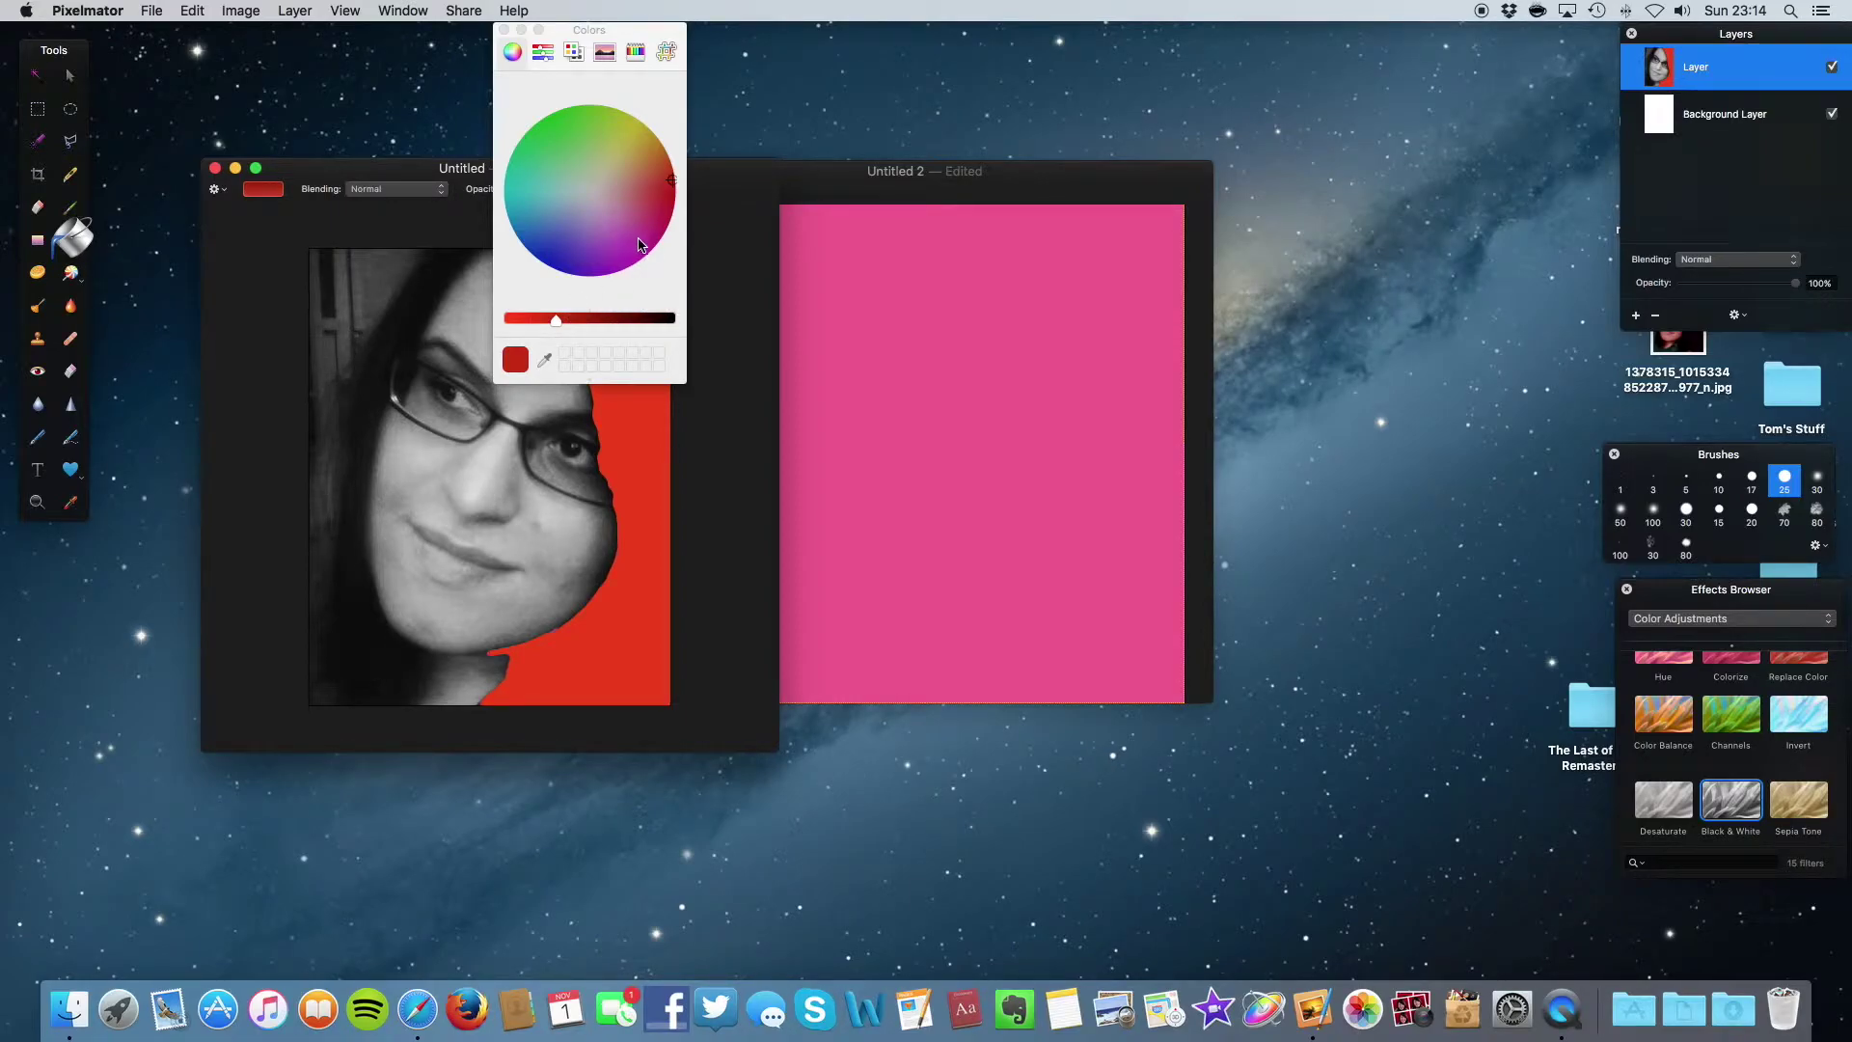
mouse_move(664, 212)
mouse_down()
mouse_move(633, 234)
mouse_move(666, 236)
mouse_move(691, 156)
mouse_move(642, 180)
mouse_up()
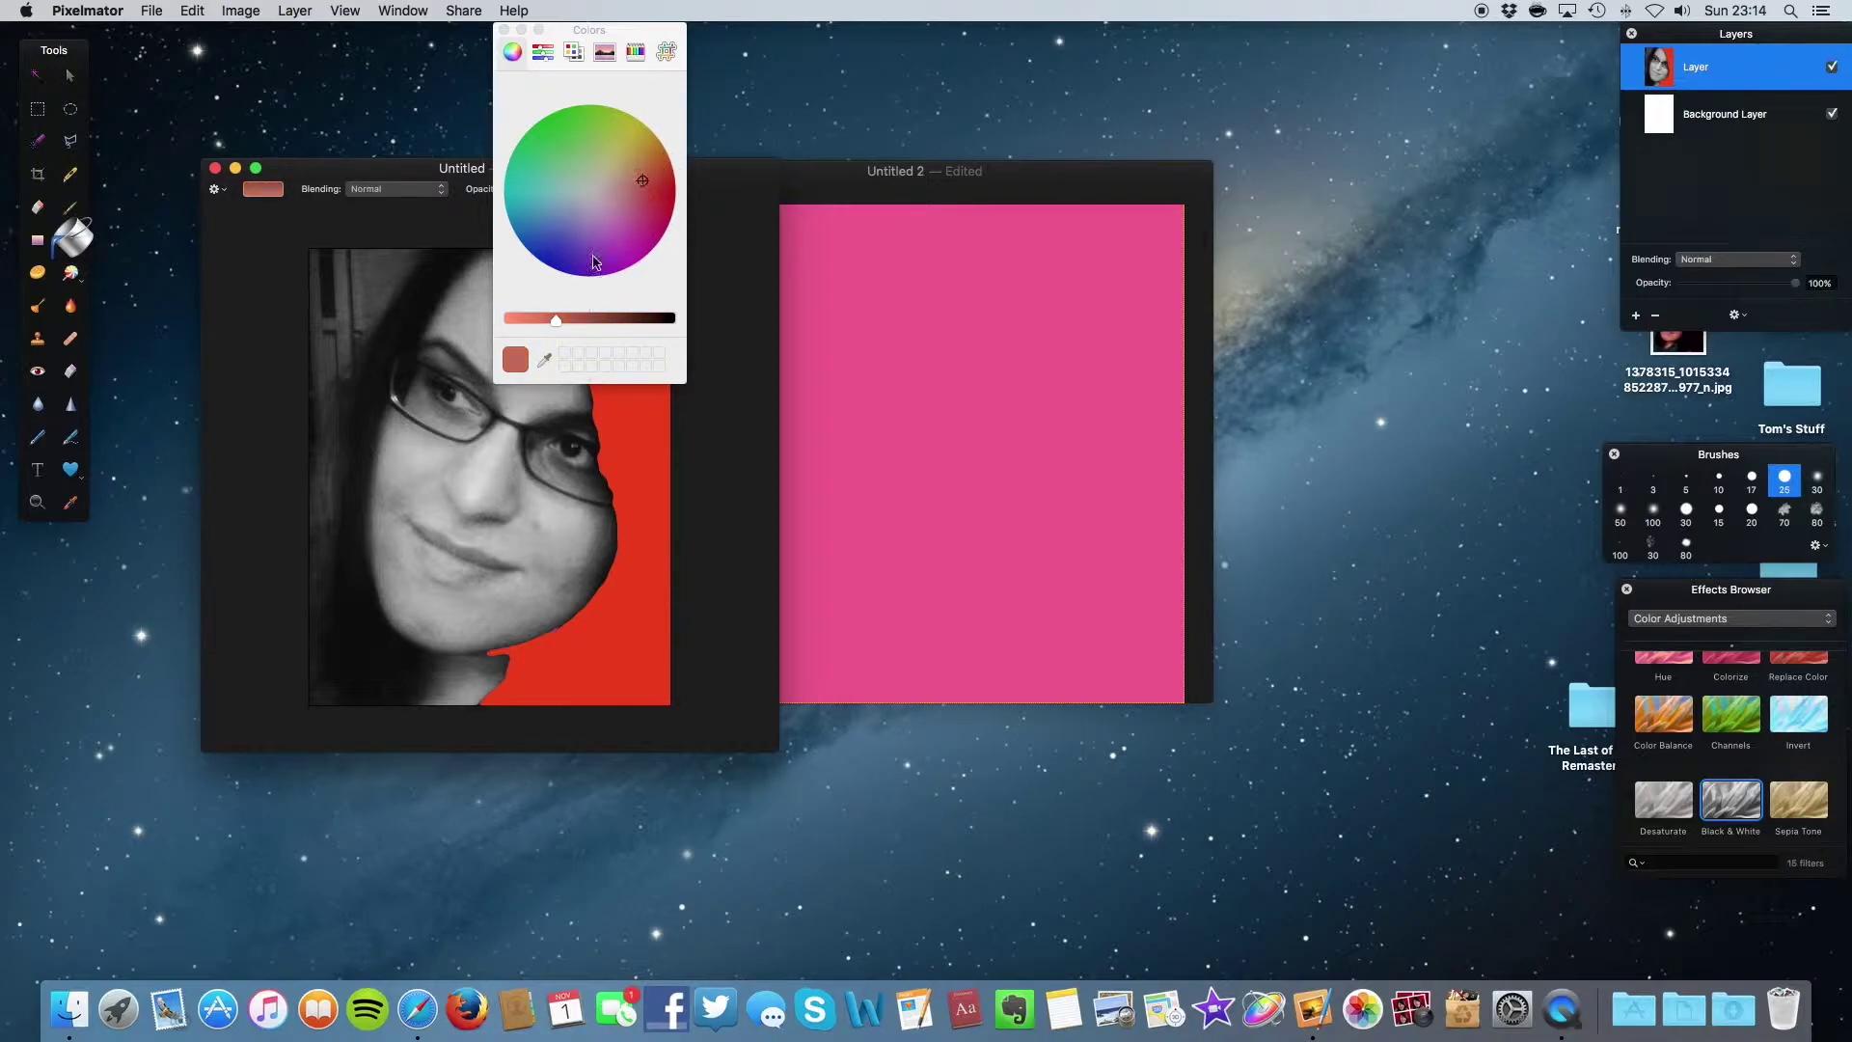
drag(553, 315, 484, 305)
mouse_move(660, 215)
mouse_down()
mouse_move(674, 173)
mouse_move(644, 199)
mouse_move(675, 218)
mouse_move(672, 199)
mouse_up()
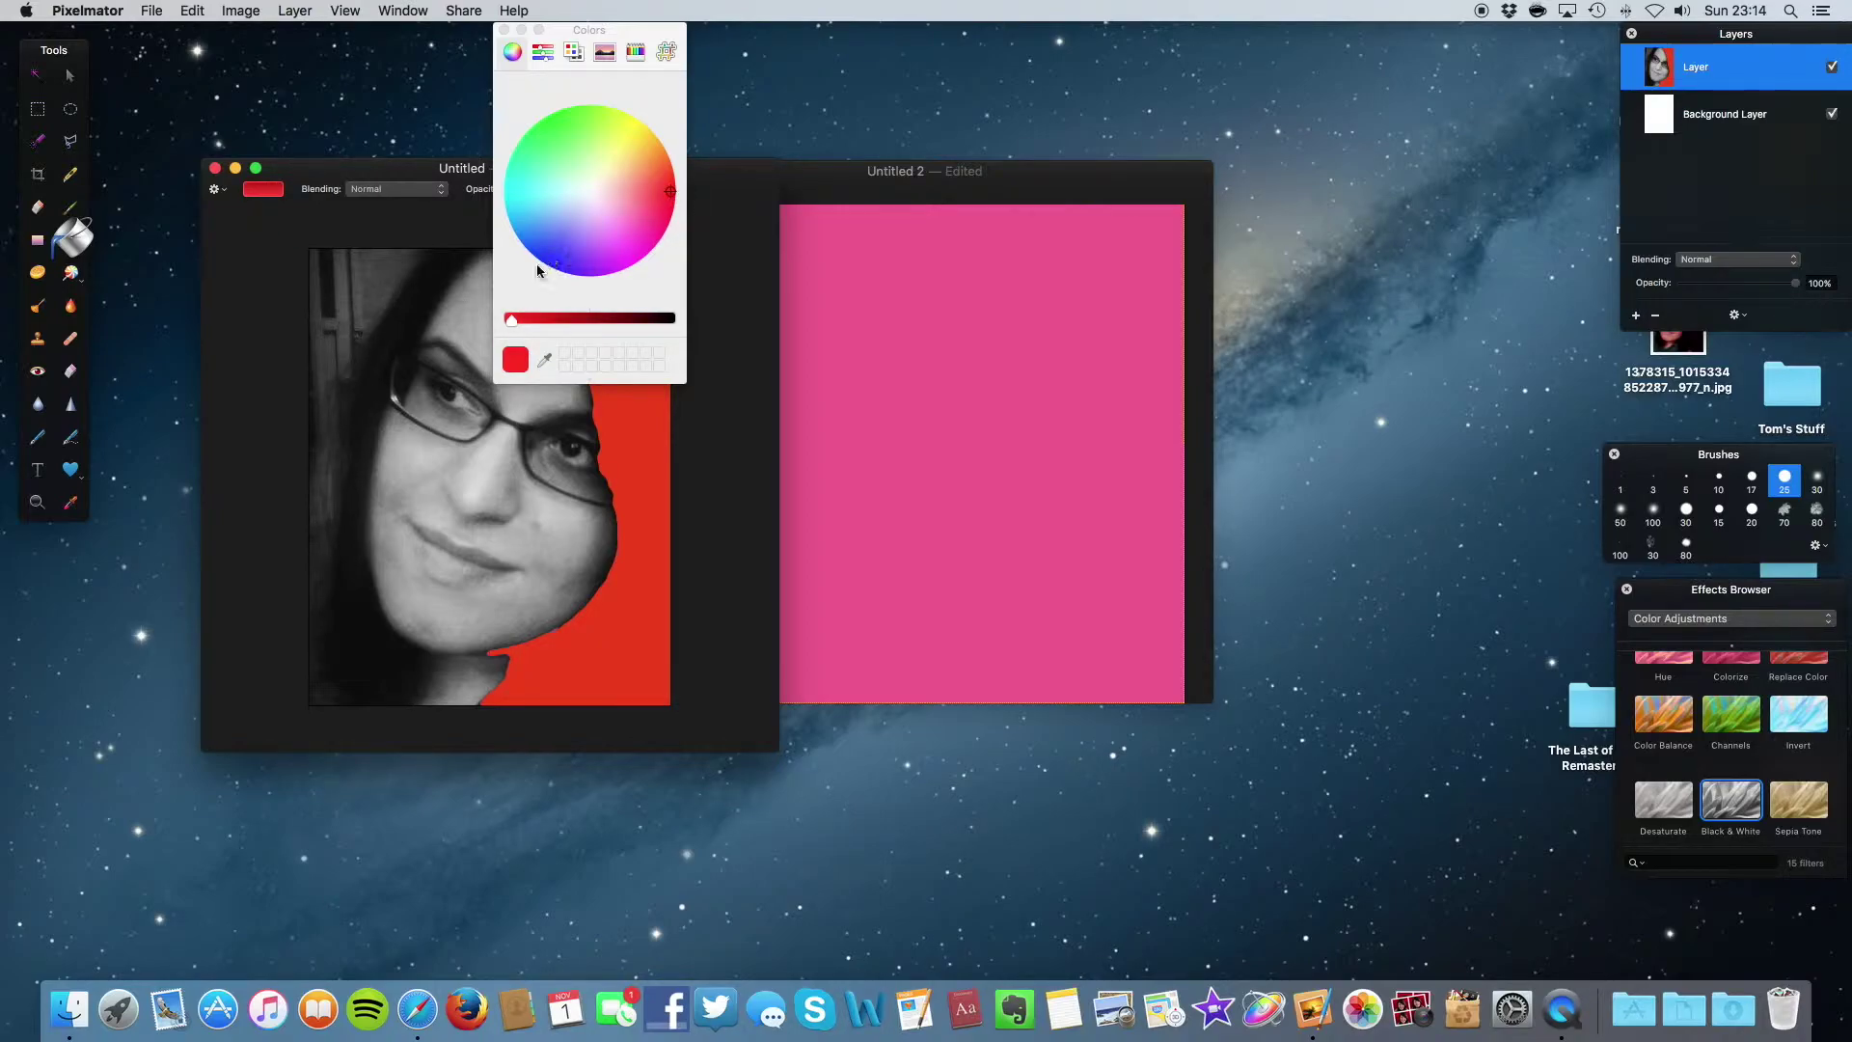
drag(511, 319, 530, 318)
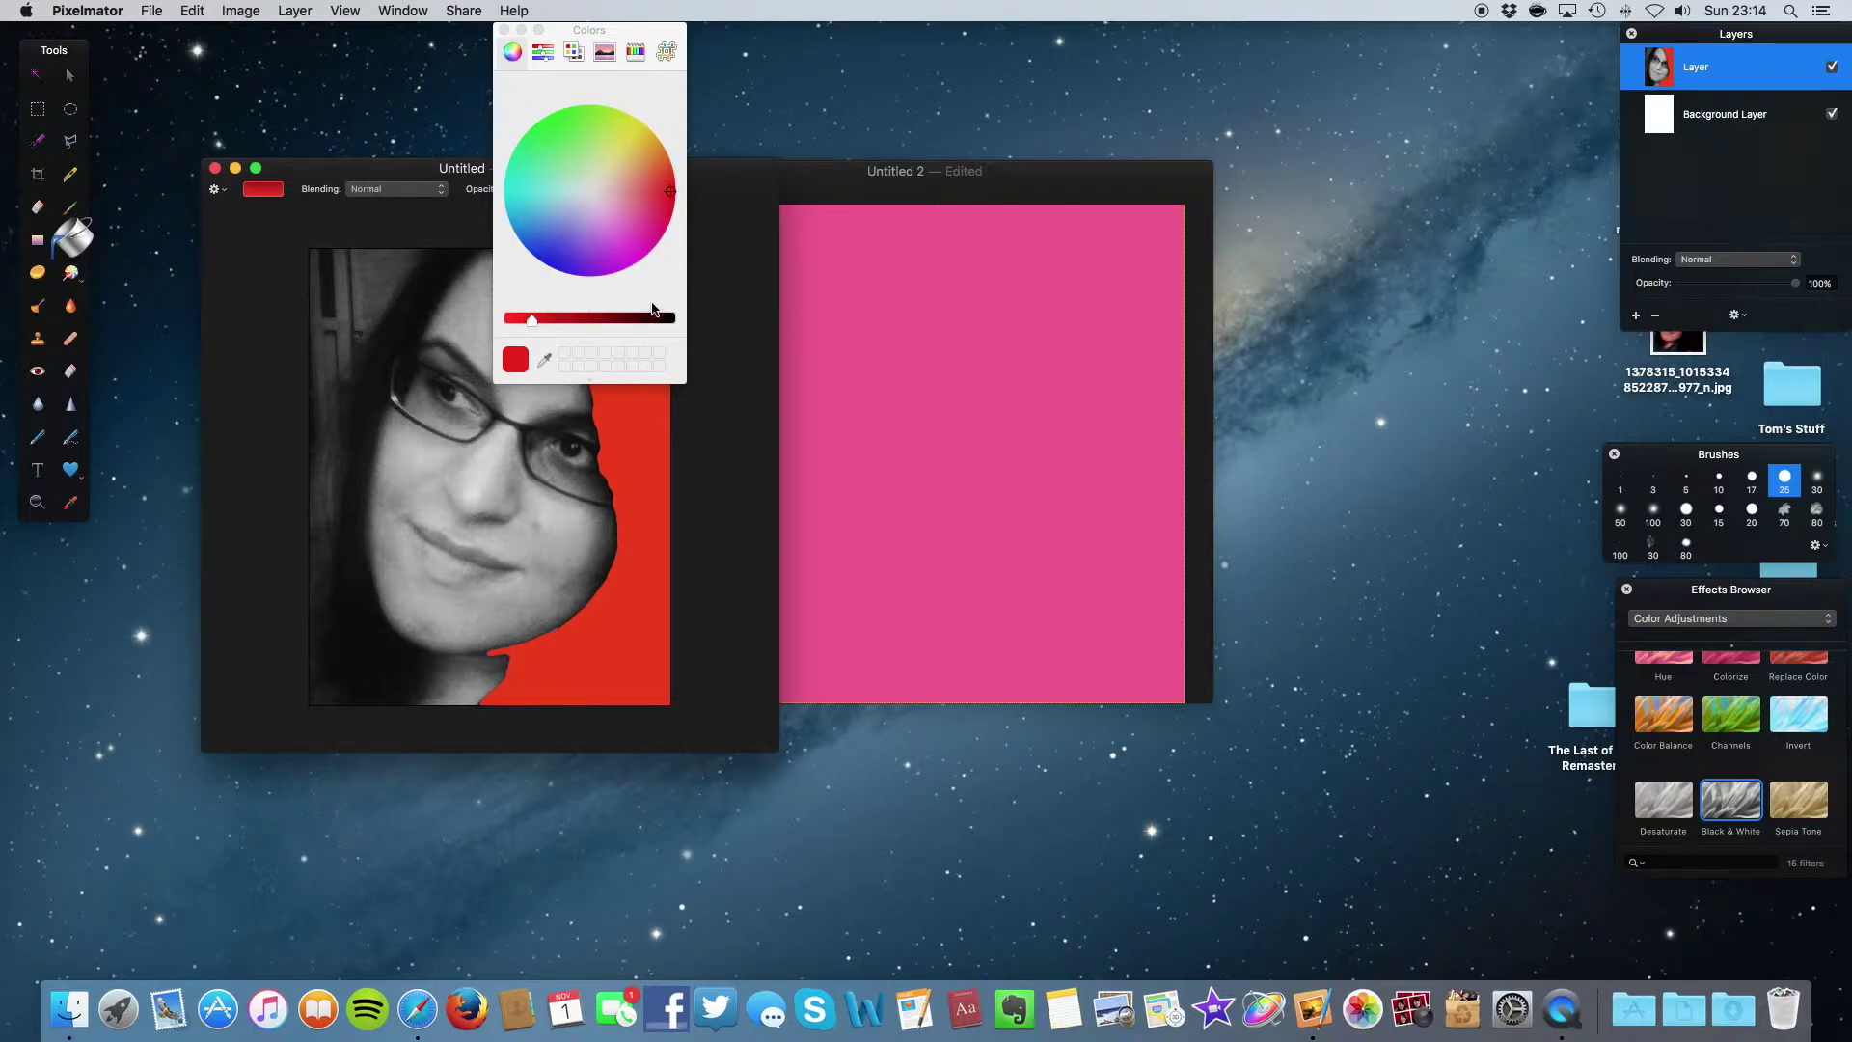
click(636, 496)
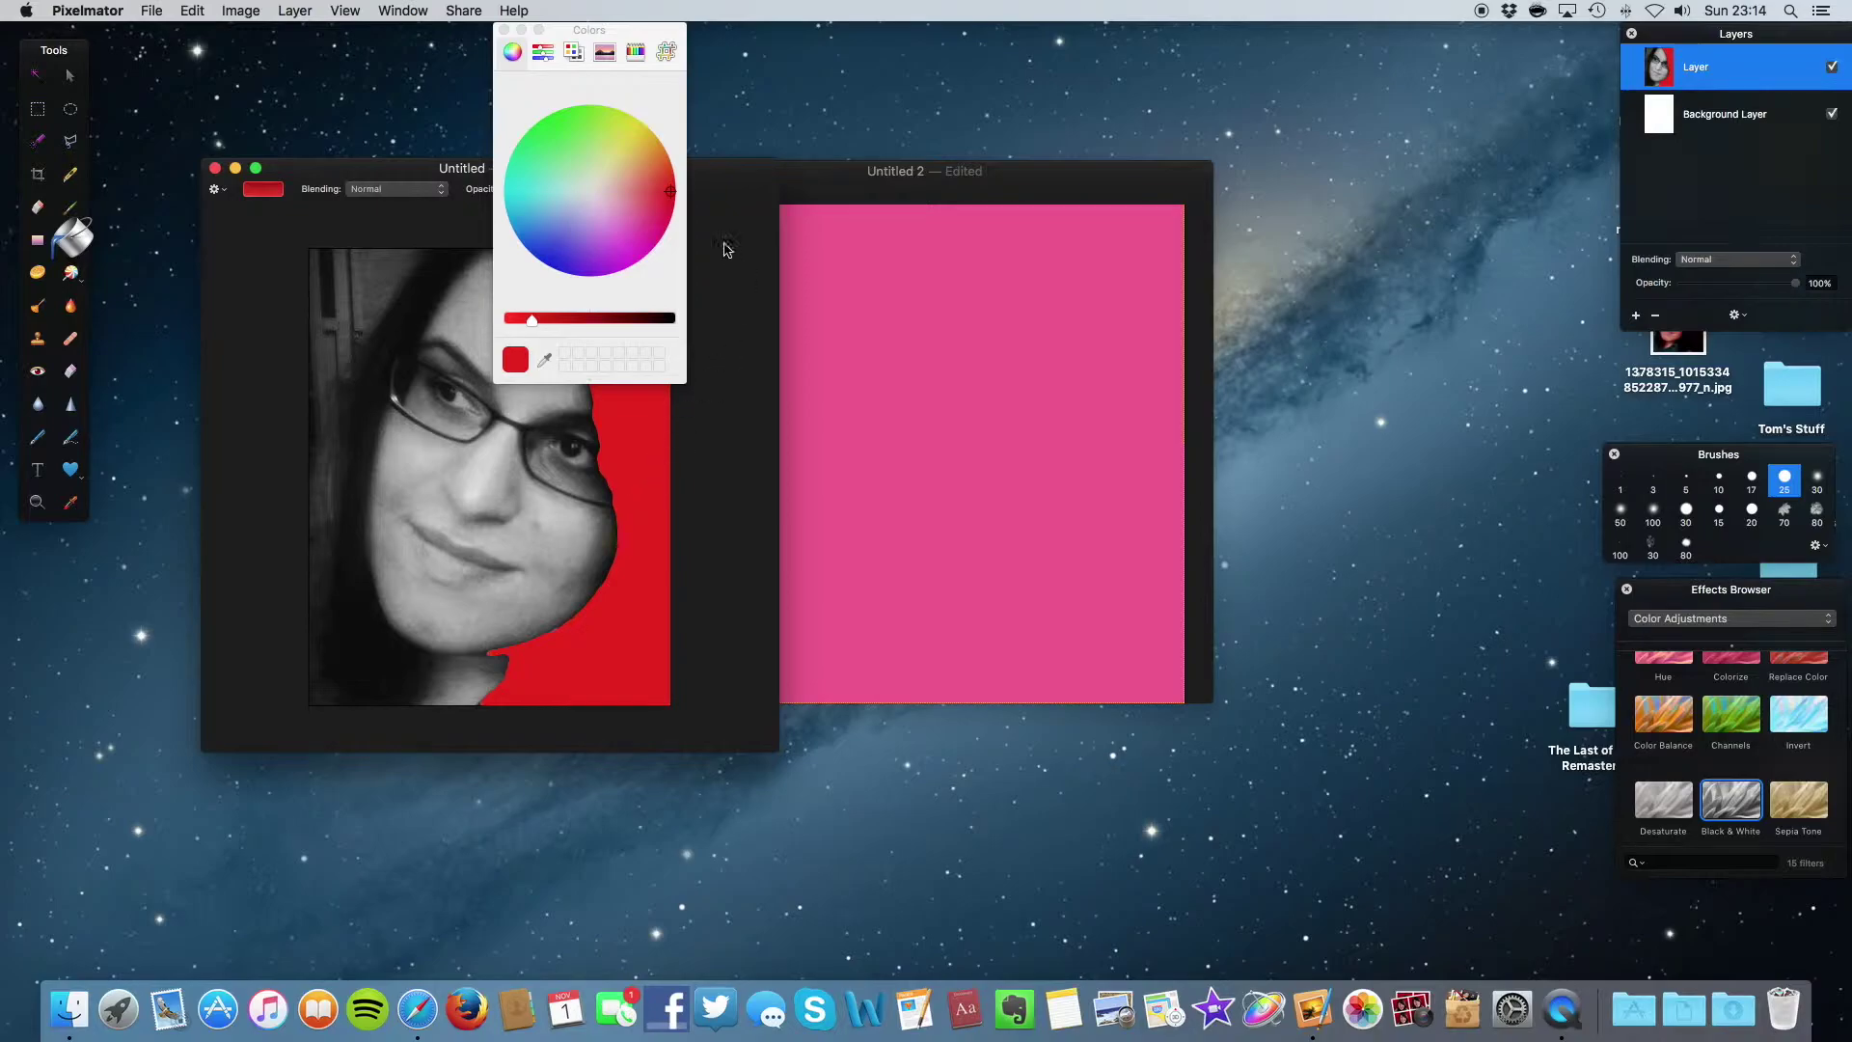
click(513, 32)
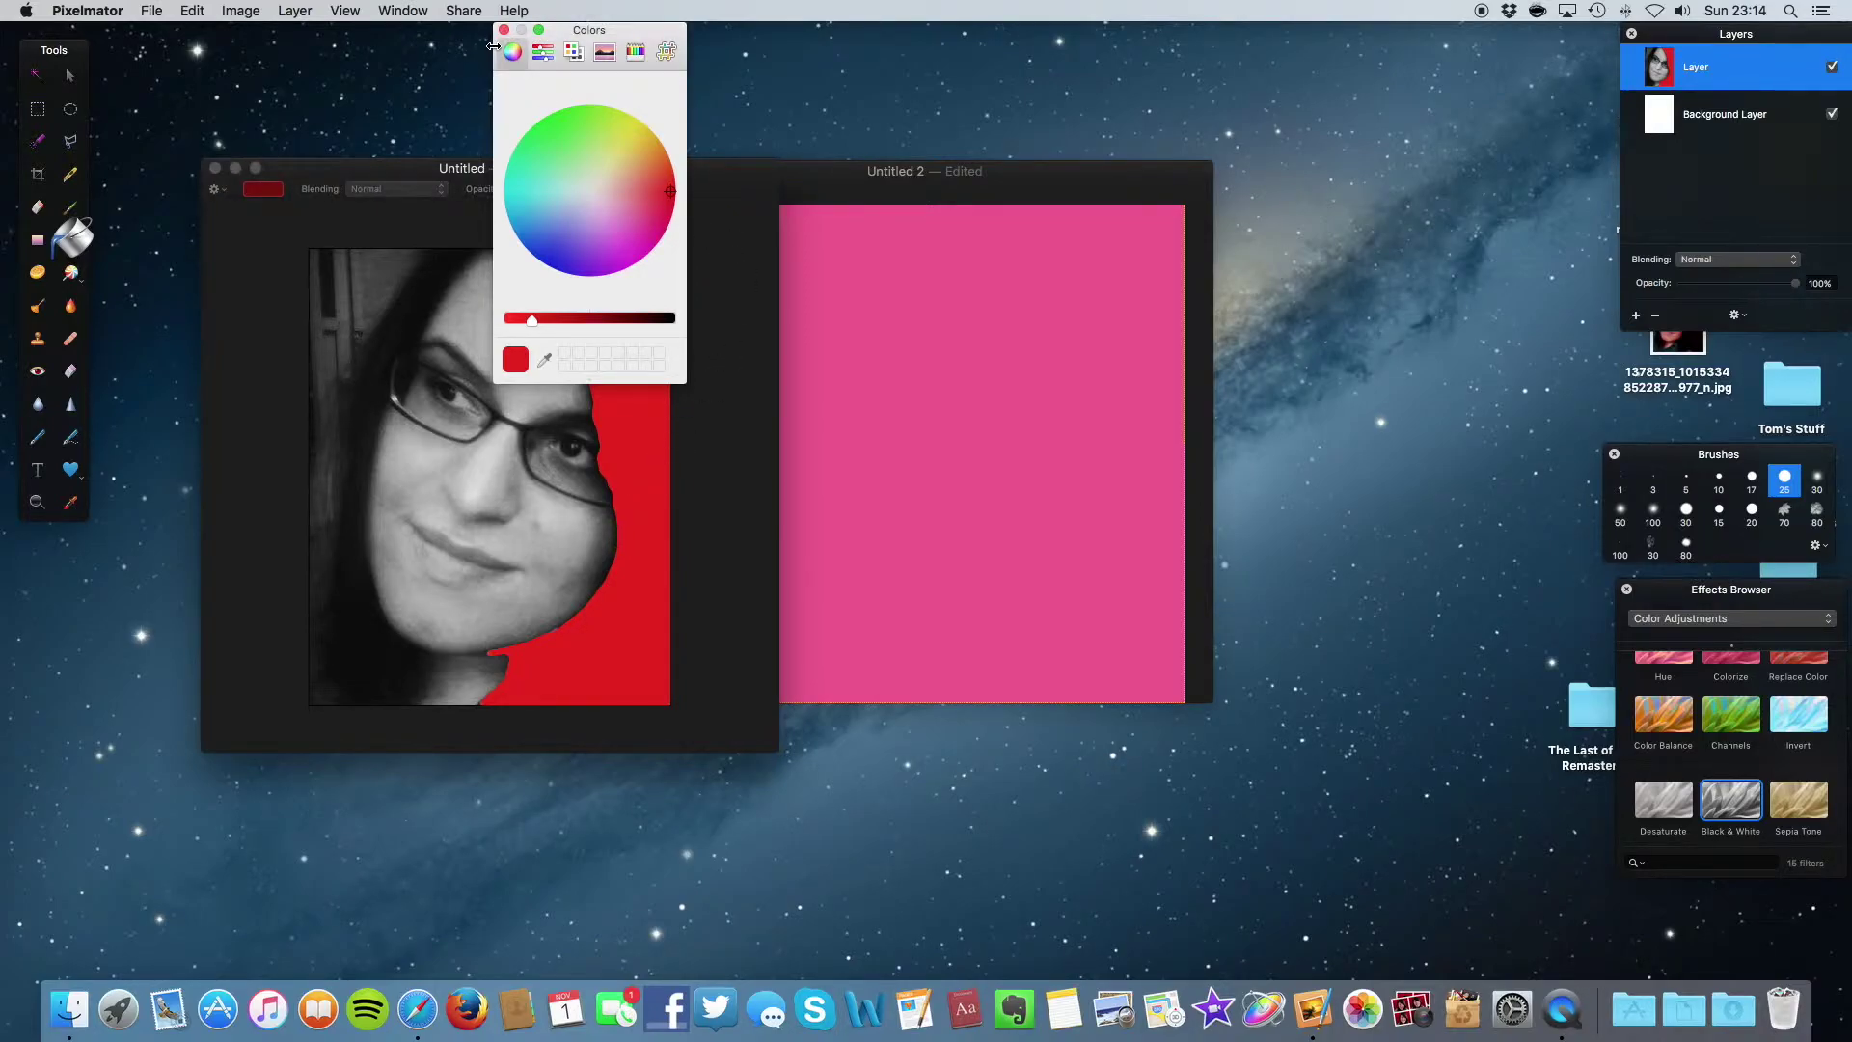
click(503, 31)
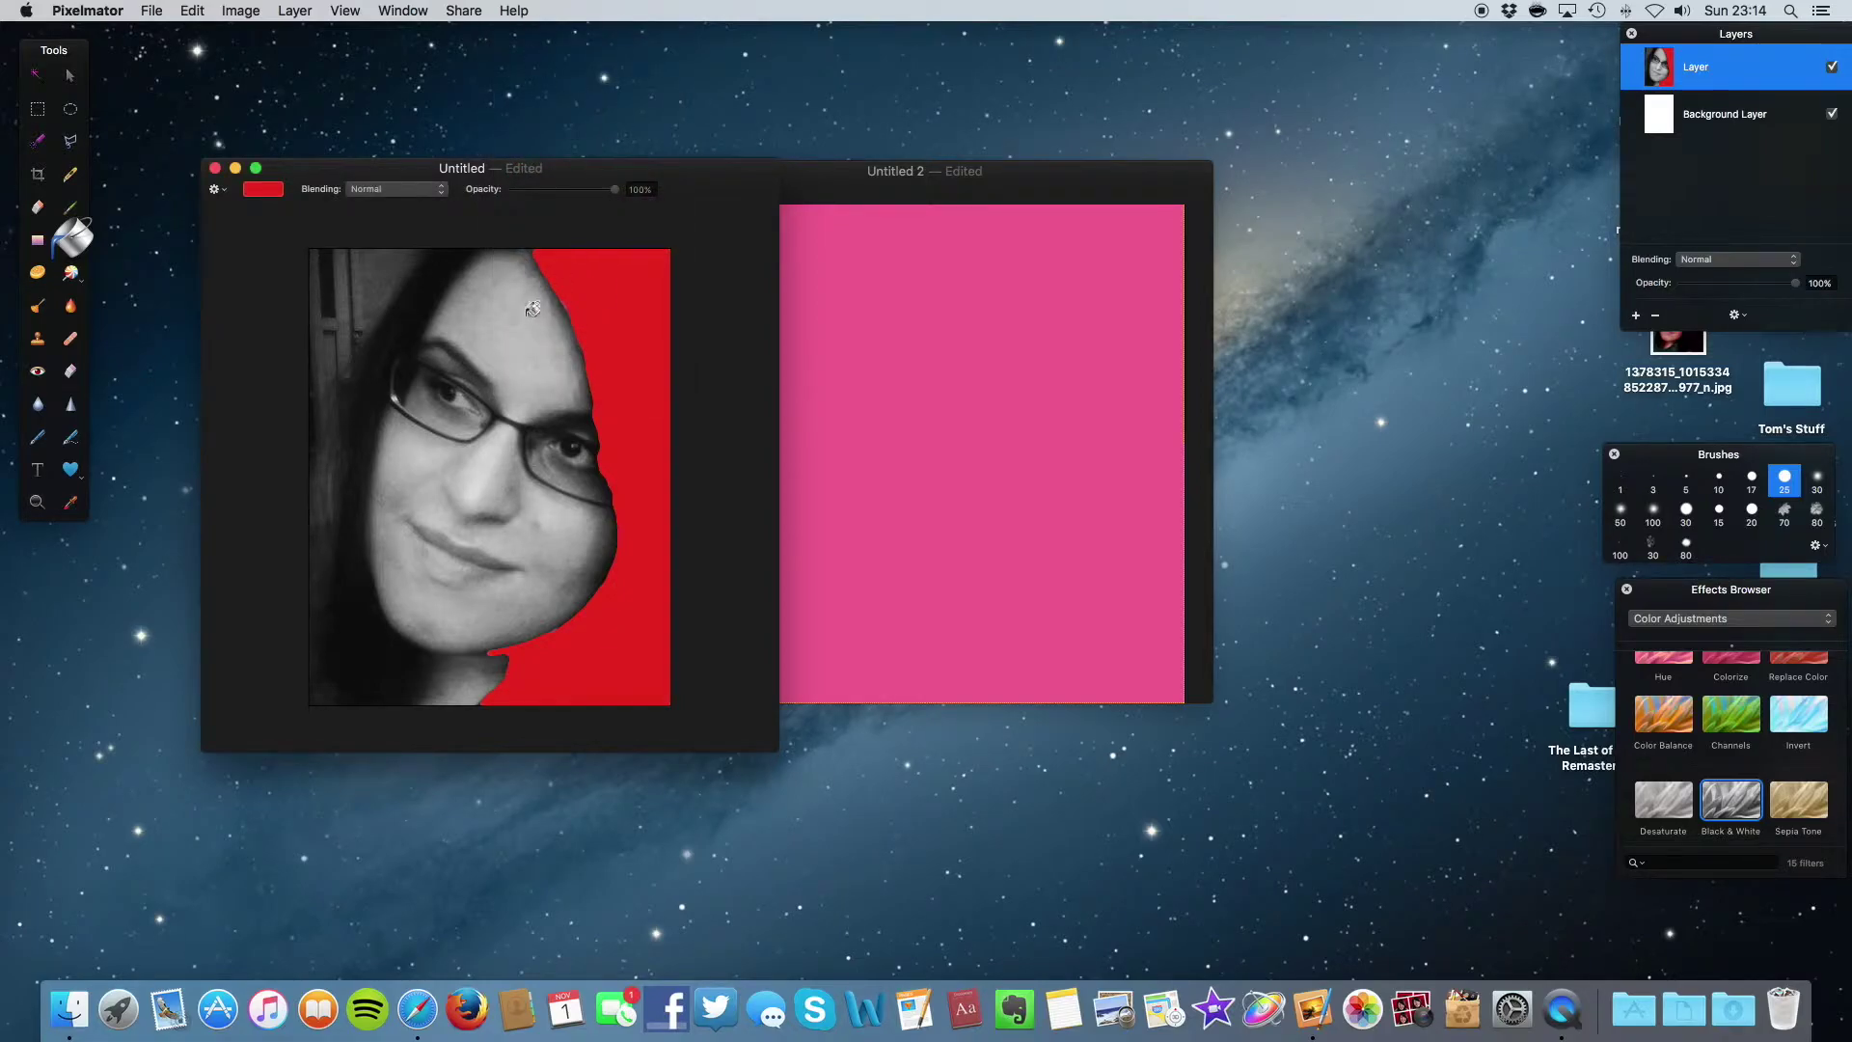
Step: Bucket-fill the hair strips along the top and left of the face red, down to the bottom-left
click(454, 258)
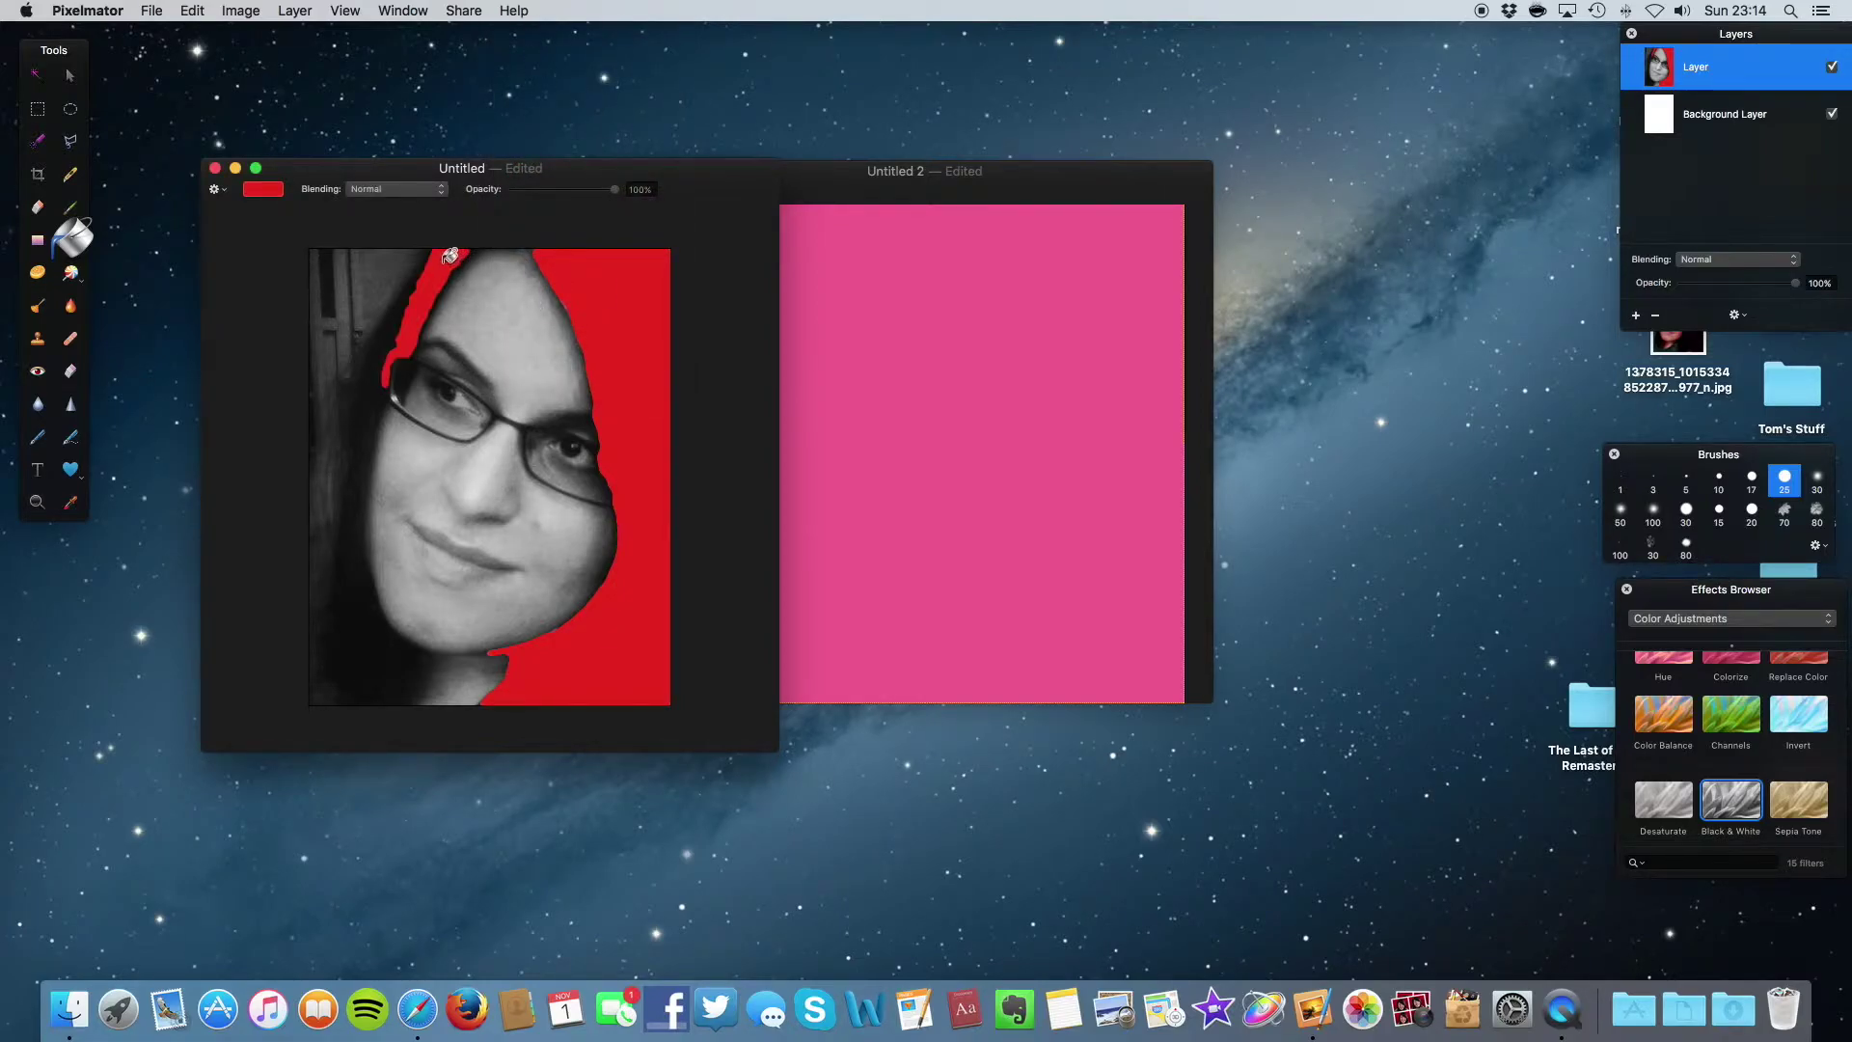
click(384, 349)
mouse_move(354, 457)
mouse_down()
mouse_move(333, 465)
mouse_move(367, 415)
mouse_move(331, 504)
mouse_move(371, 496)
mouse_move(352, 425)
mouse_move(326, 502)
mouse_up()
drag(329, 595, 398, 665)
drag(362, 474, 361, 474)
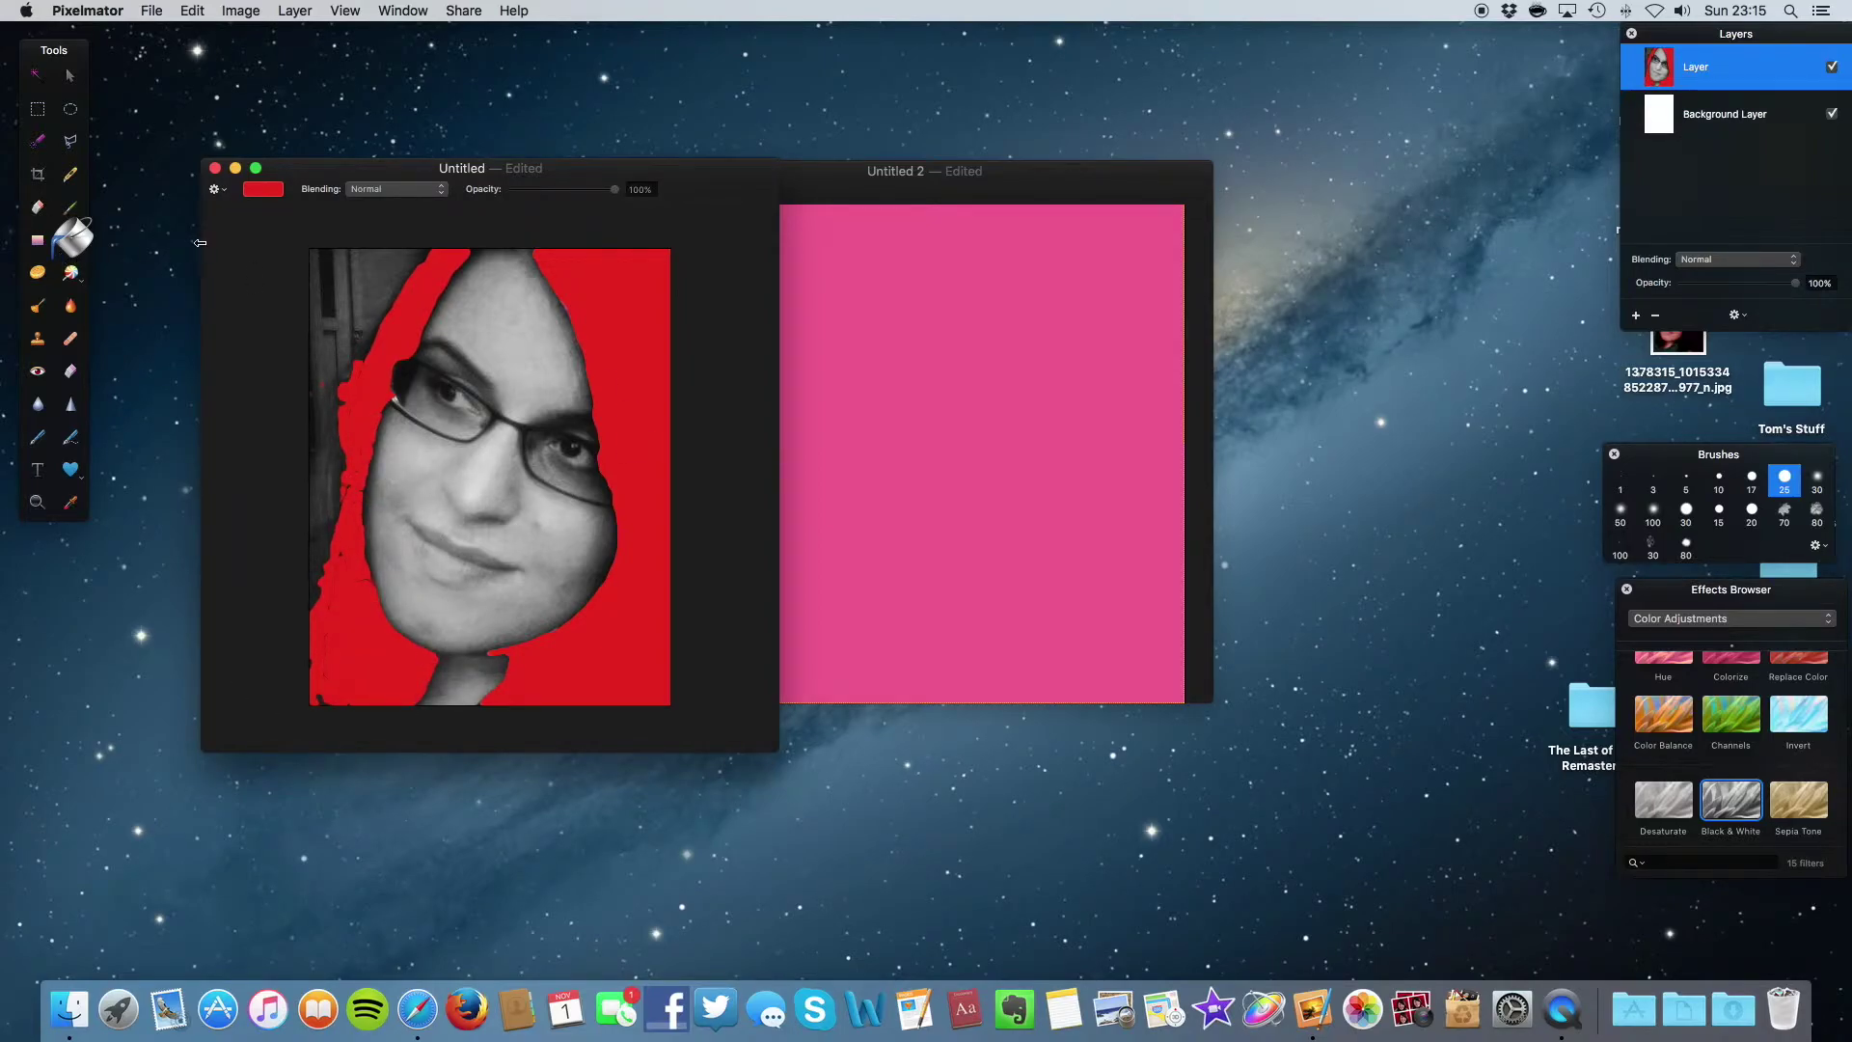
Step: Zoom in on the face, enlarge the window, and set the Eraser opacity to 52%
key(super+equal)
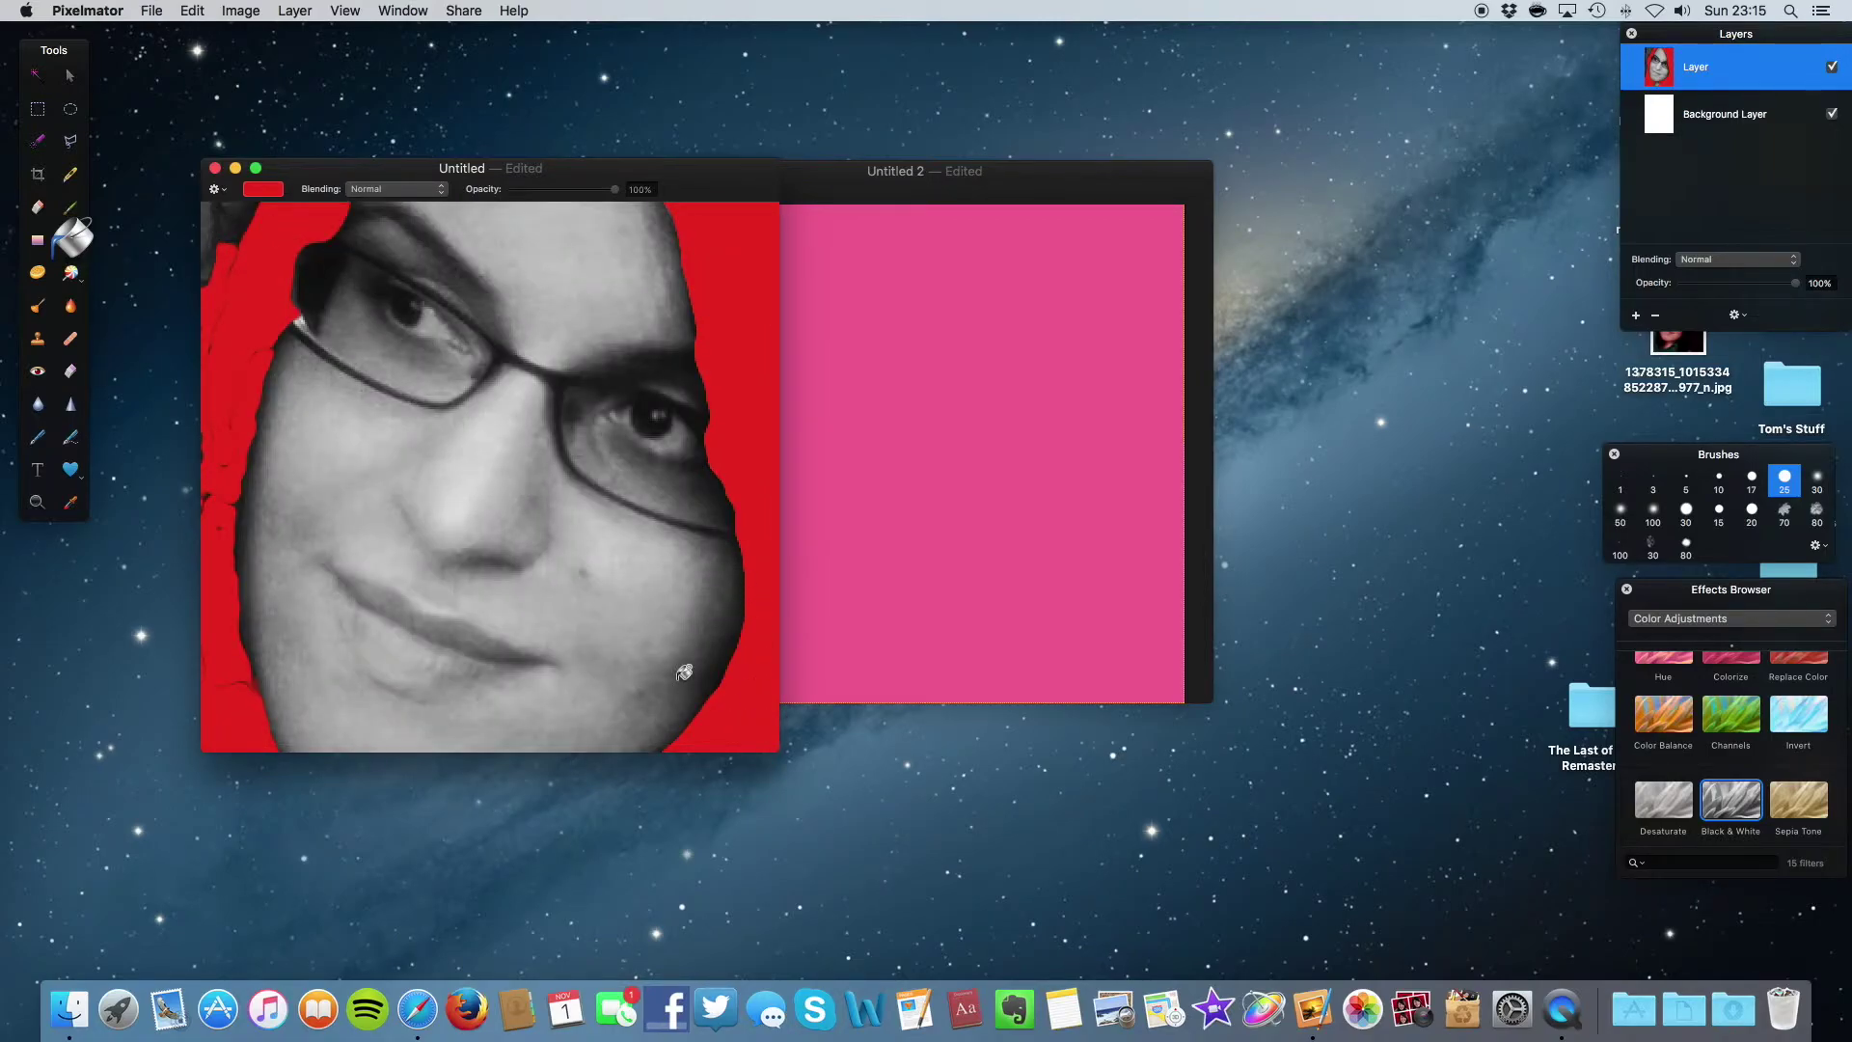
drag(773, 752, 1096, 853)
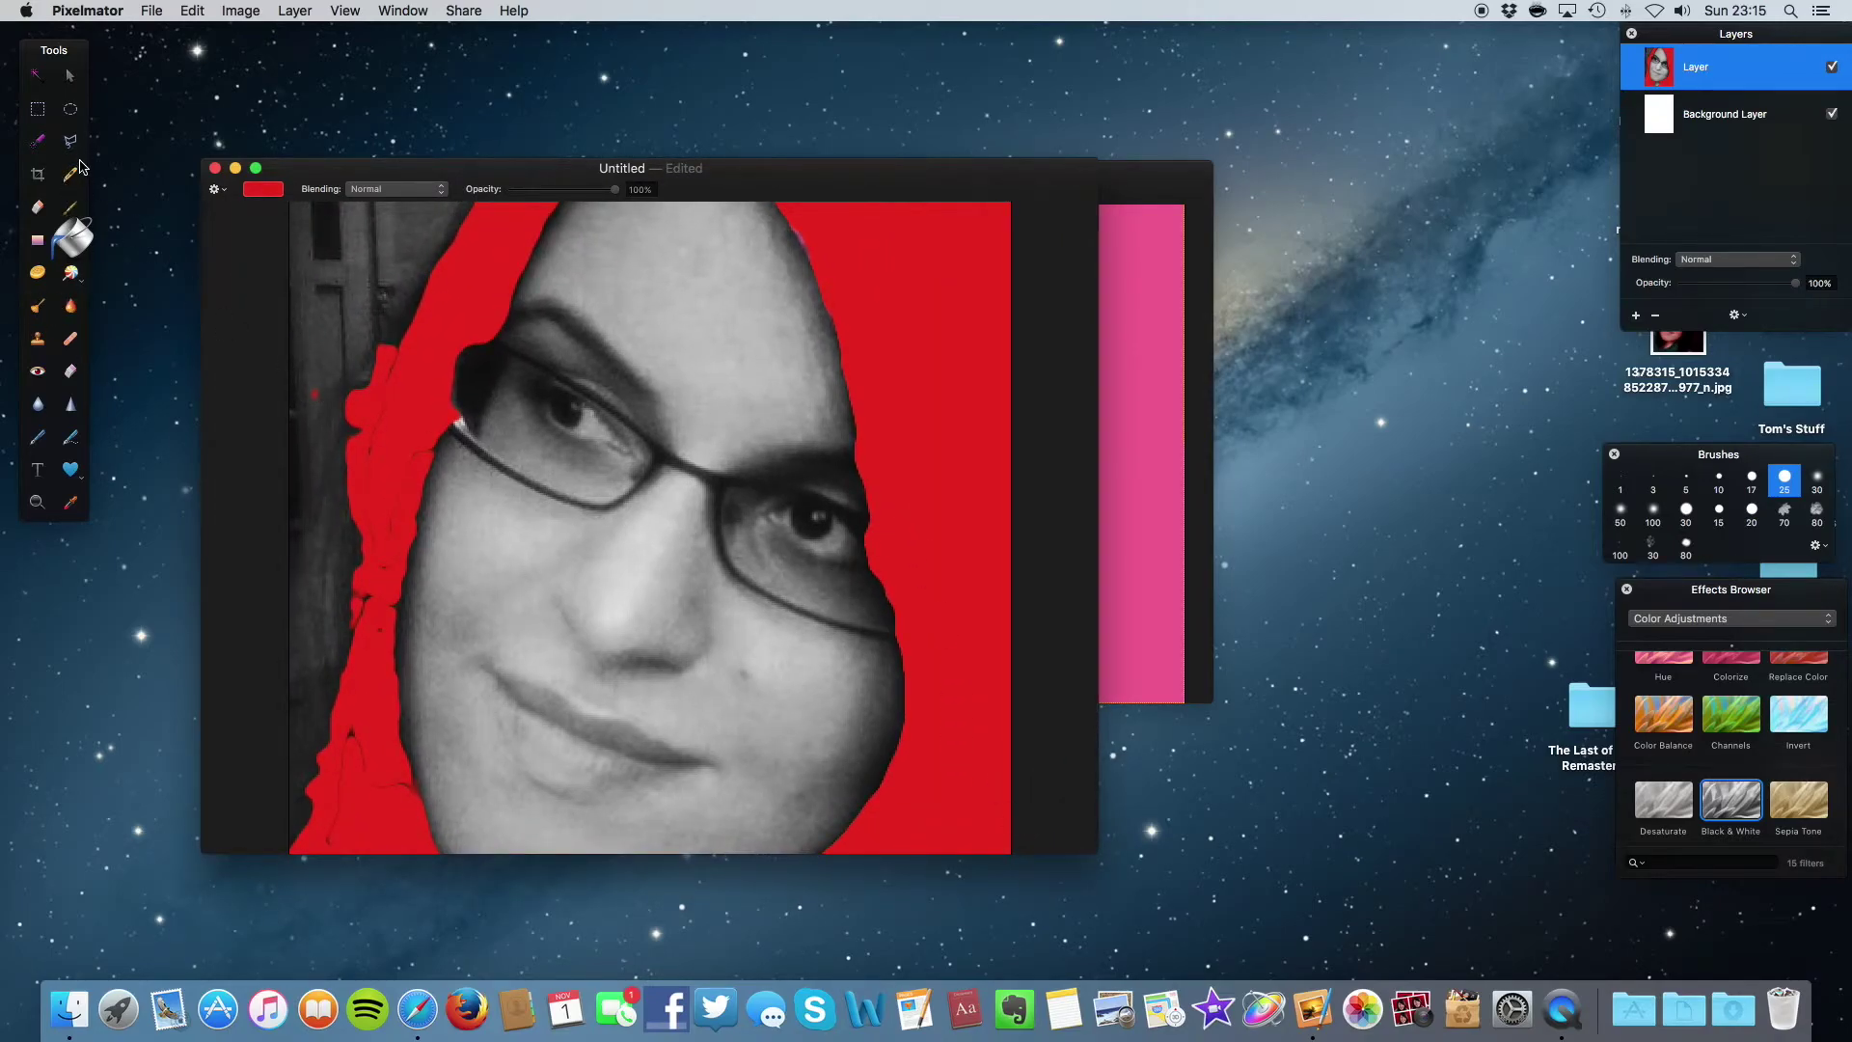
click(42, 215)
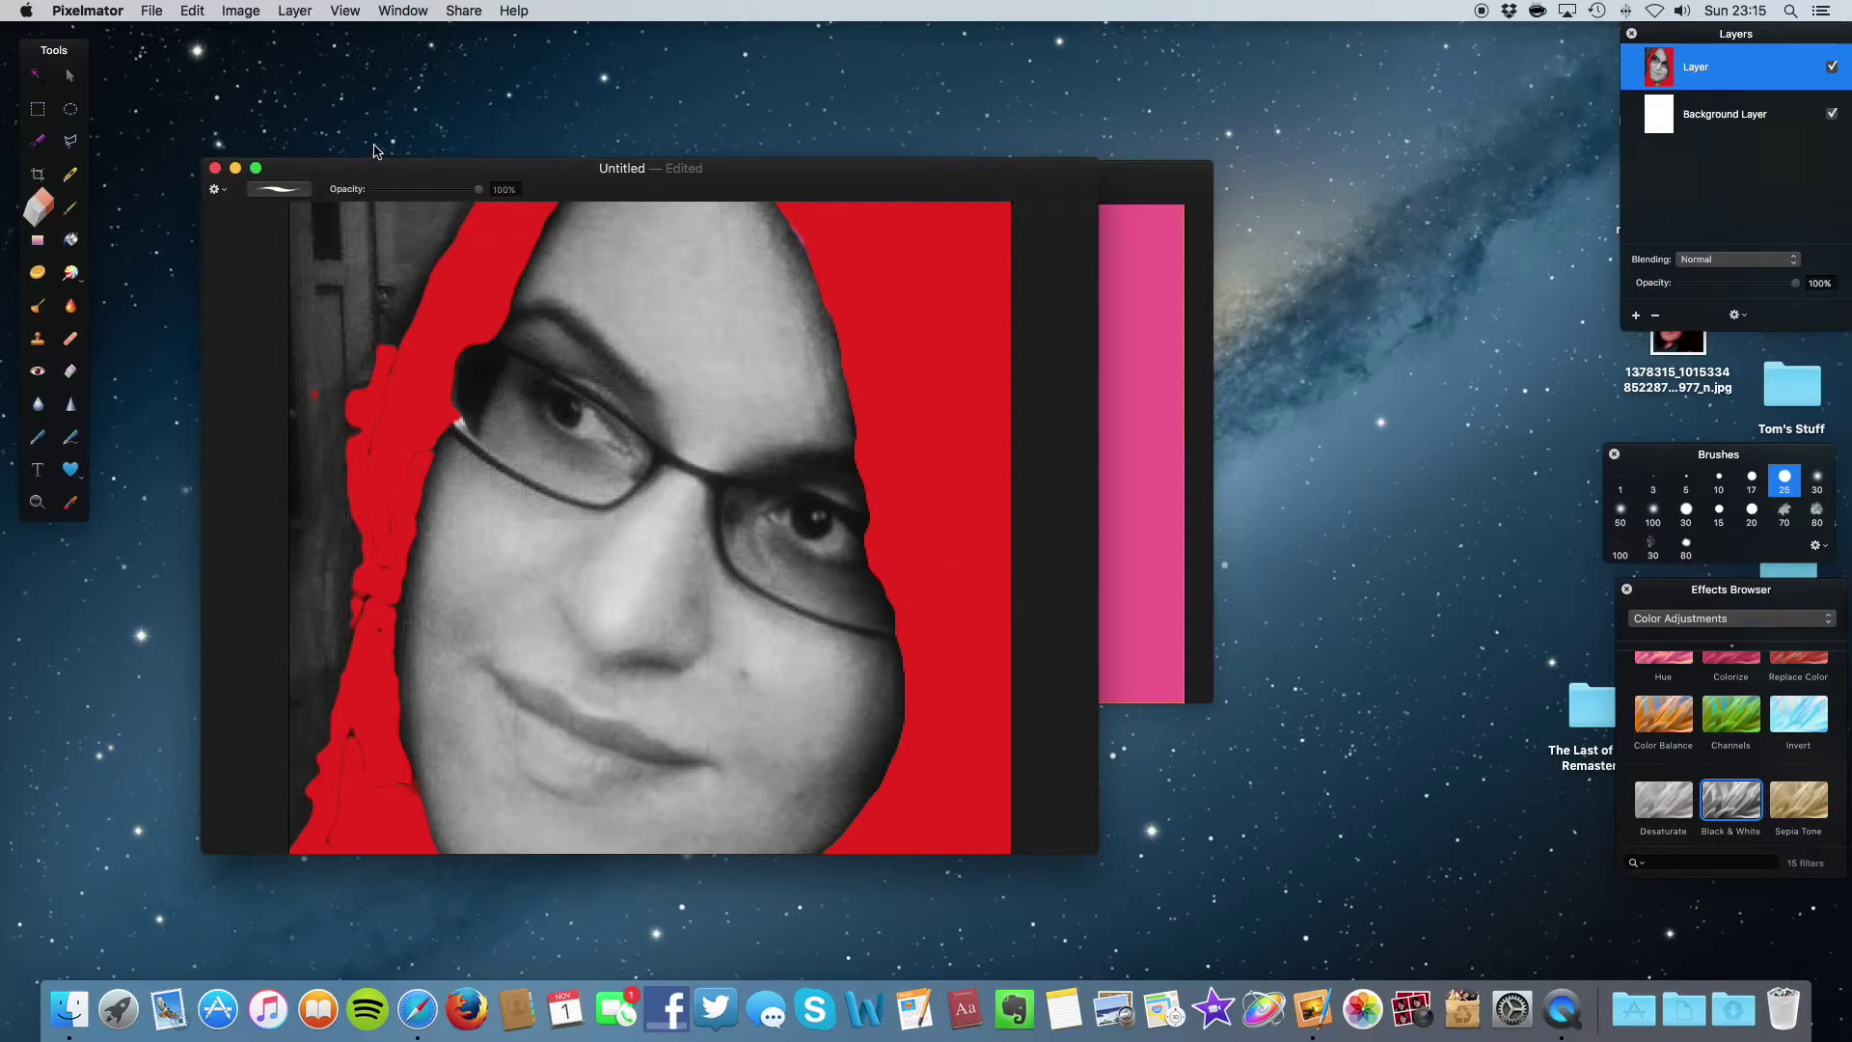
click(294, 190)
click(296, 193)
drag(479, 196, 433, 199)
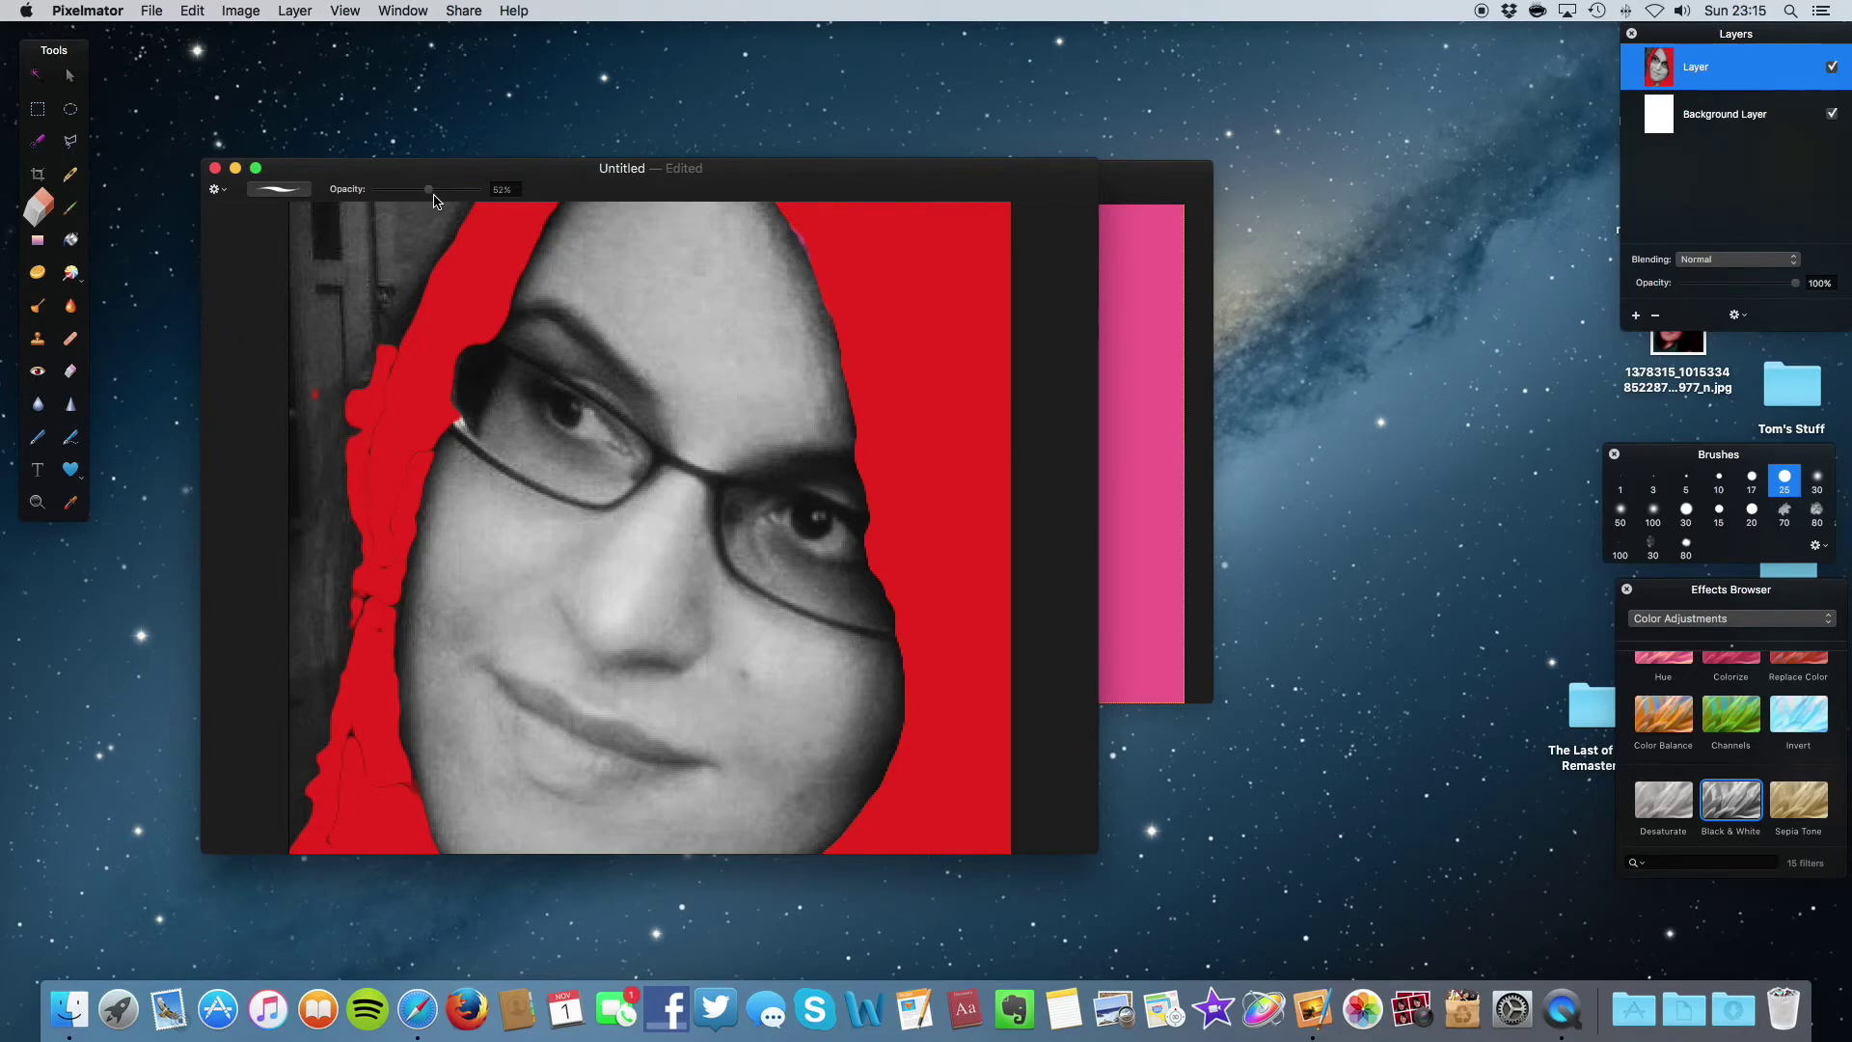